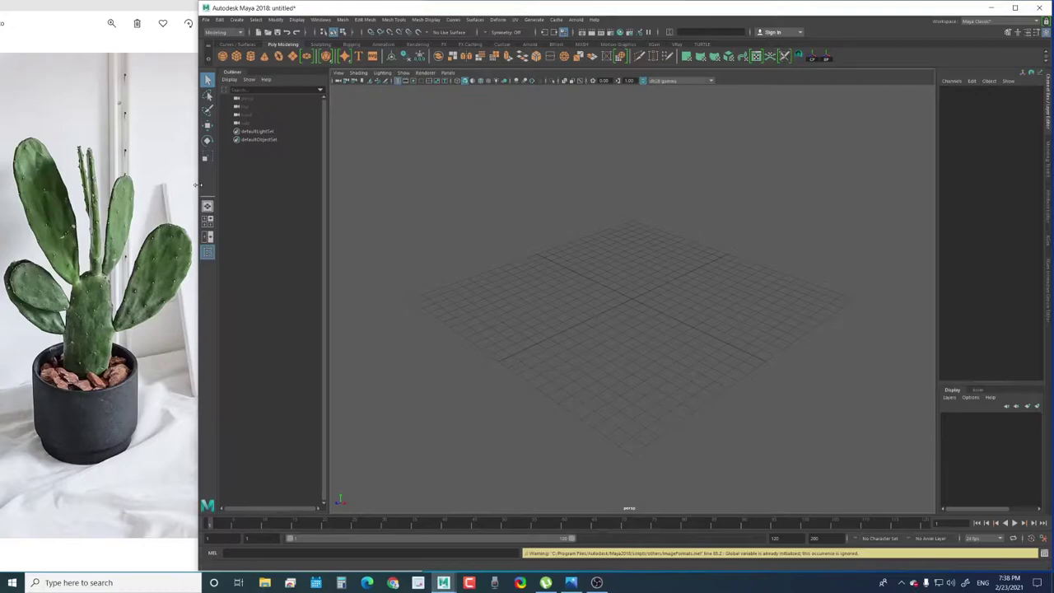
# Create a polygon cylinder, scale it up several times and raise it onto the grid
pyautogui.click(196, 184)
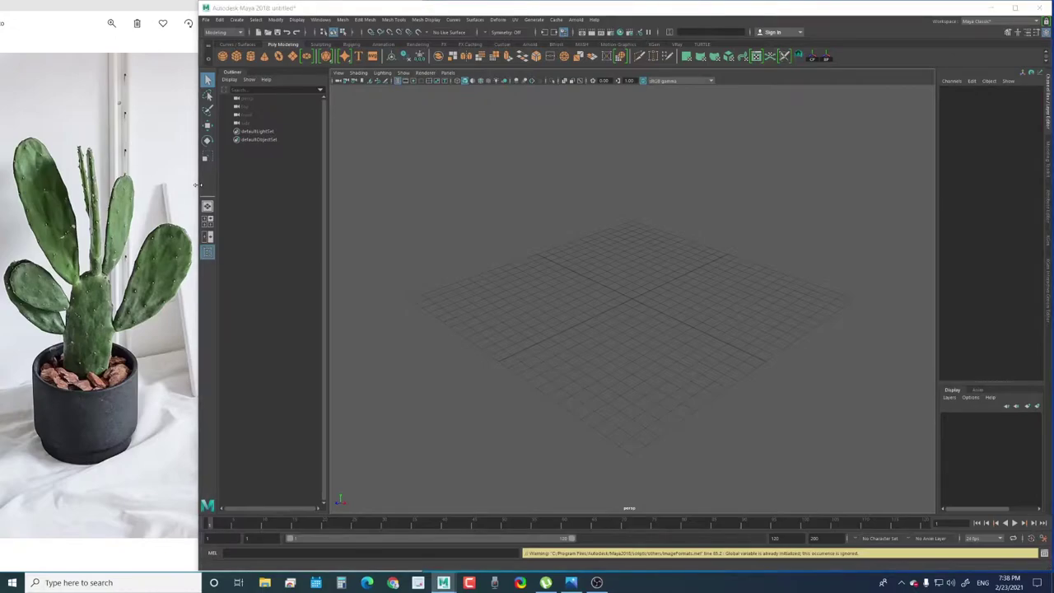
pyautogui.click(203, 213)
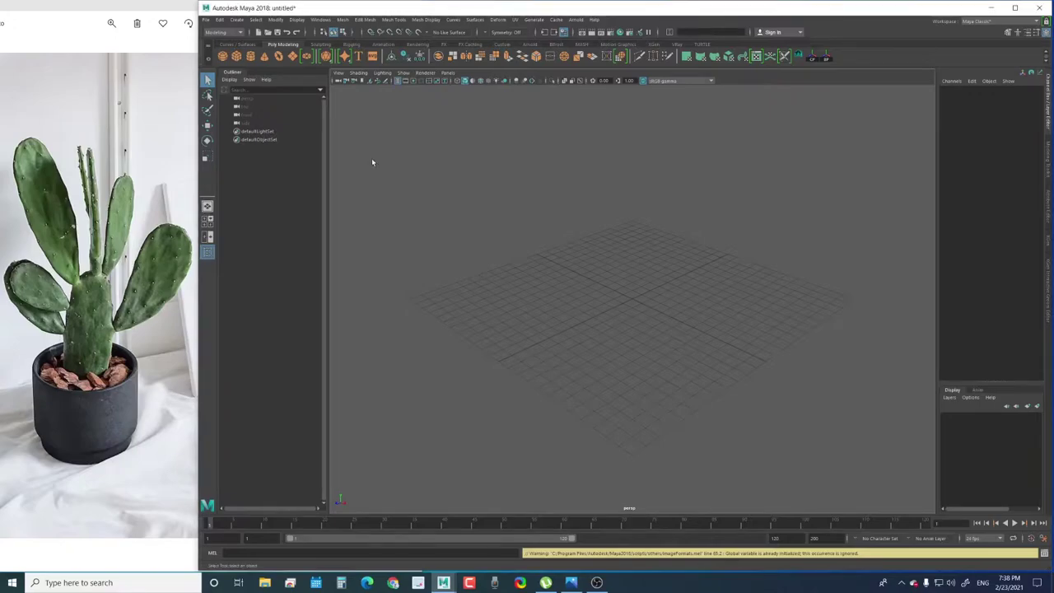
pyautogui.click(250, 56)
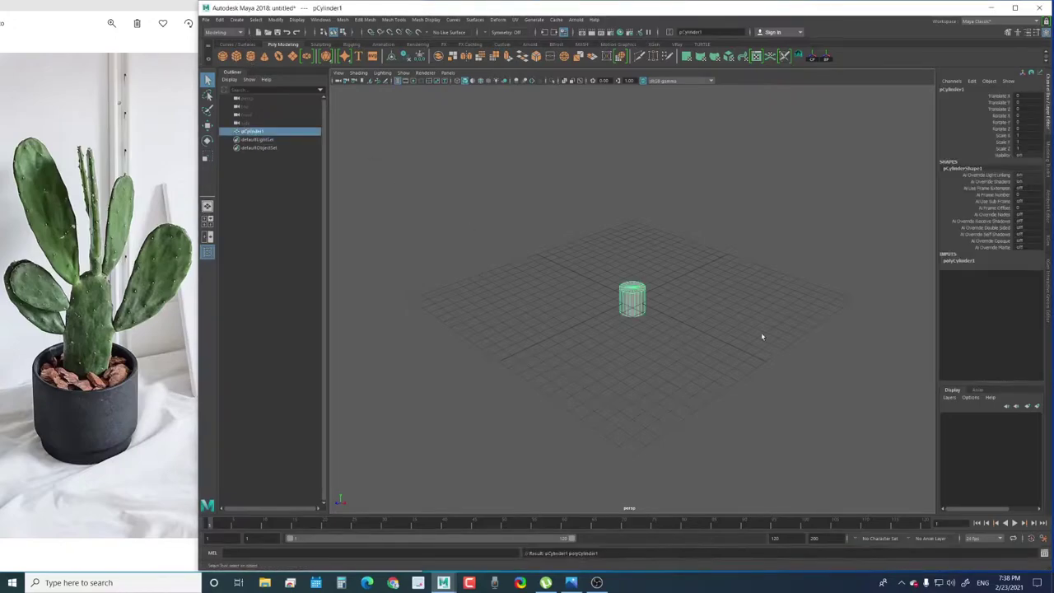
pyautogui.press('r')
pyautogui.moveTo(631, 298); pyautogui.dragTo(731, 321)
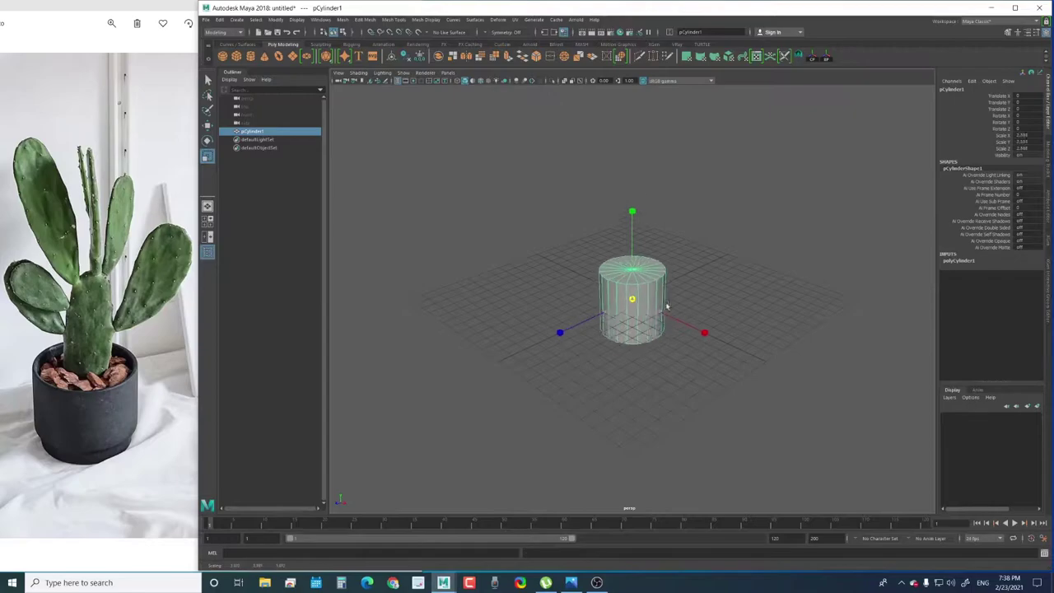
pyautogui.press('w')
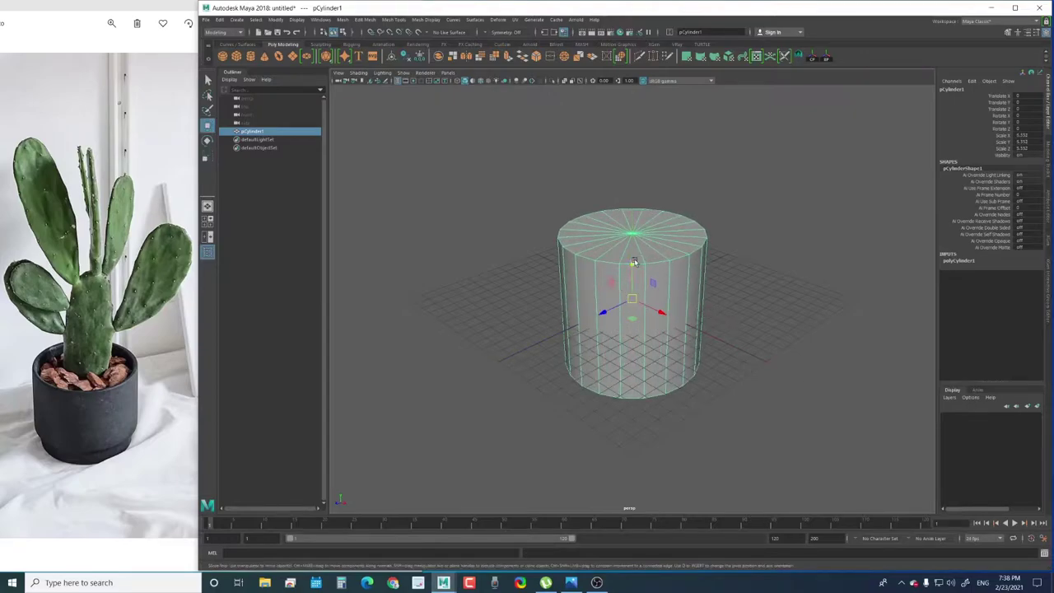
pyautogui.moveTo(633, 263)
pyautogui.mouseDown()
pyautogui.moveTo(639, 192)
pyautogui.moveTo(656, 256)
pyautogui.mouseUp()
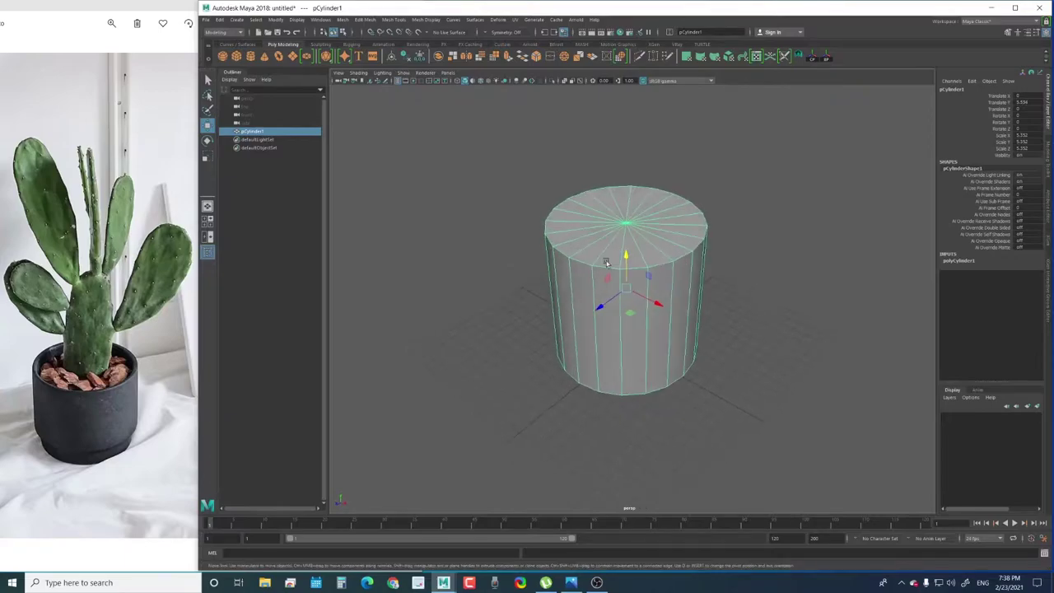
# Set the cylinder to 20 axis subdivisions and remove its cap subdivisions in the Channel Box
pyautogui.scroll(2, 652, 257)
pyautogui.keyDown('alt'); pyautogui.moveTo(647, 256); pyautogui.dragTo(636, 257); pyautogui.keyUp('alt')
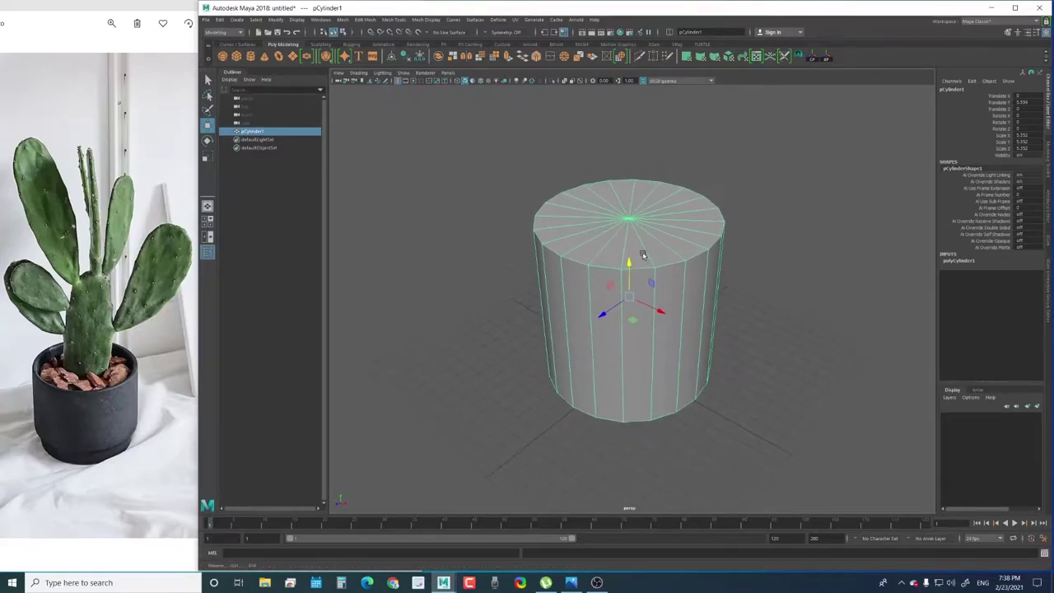
pyautogui.click(984, 262)
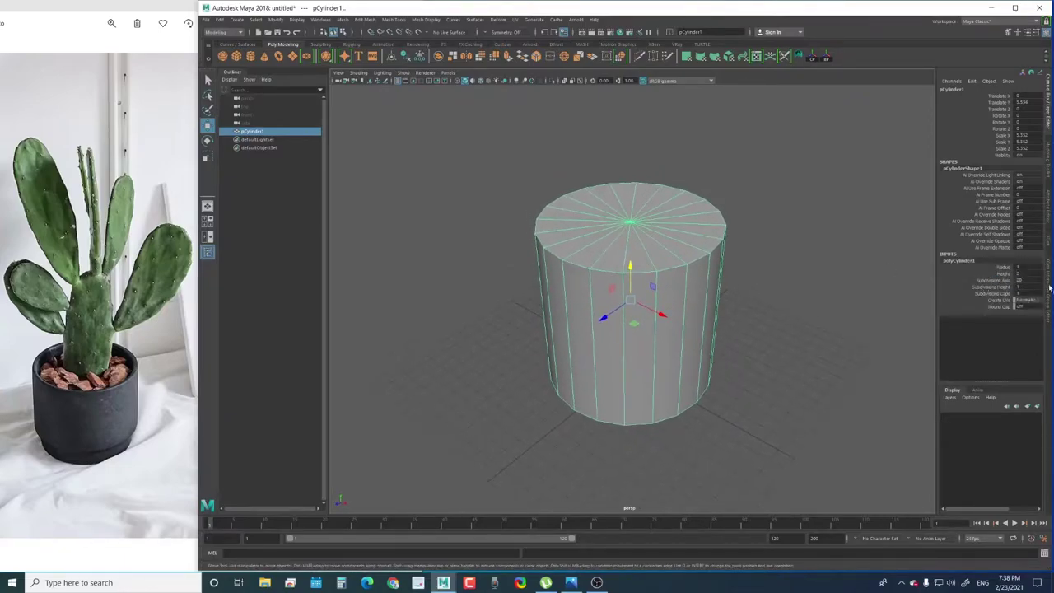
pyautogui.doubleClick(1024, 281)
pyautogui.moveTo(999, 287); pyautogui.dragTo(1003, 295)
pyautogui.moveTo(752, 269); pyautogui.dragTo(644, 220, button='middle')
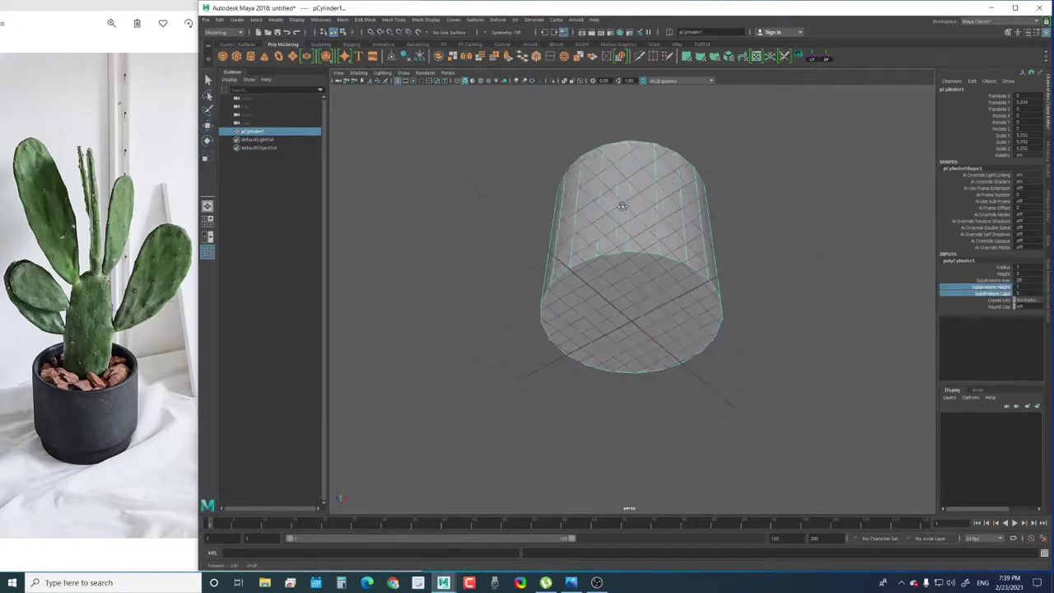
pyautogui.moveTo(644, 220); pyautogui.dragTo(642, 242, button='right')
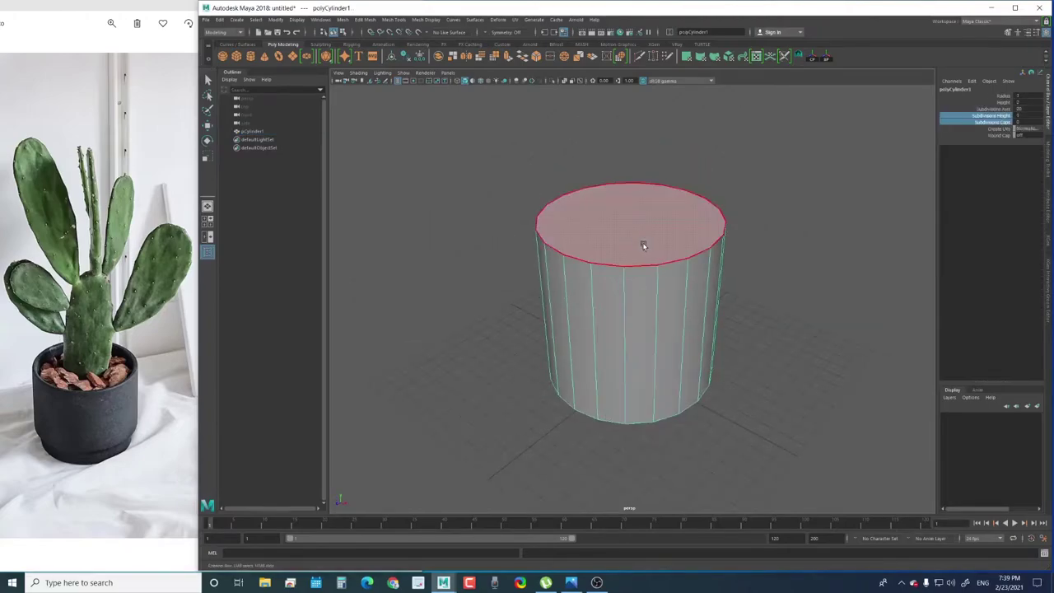
# Select the cylinder's top face and scale it slightly wider
pyautogui.click(636, 226)
pyautogui.press('w')
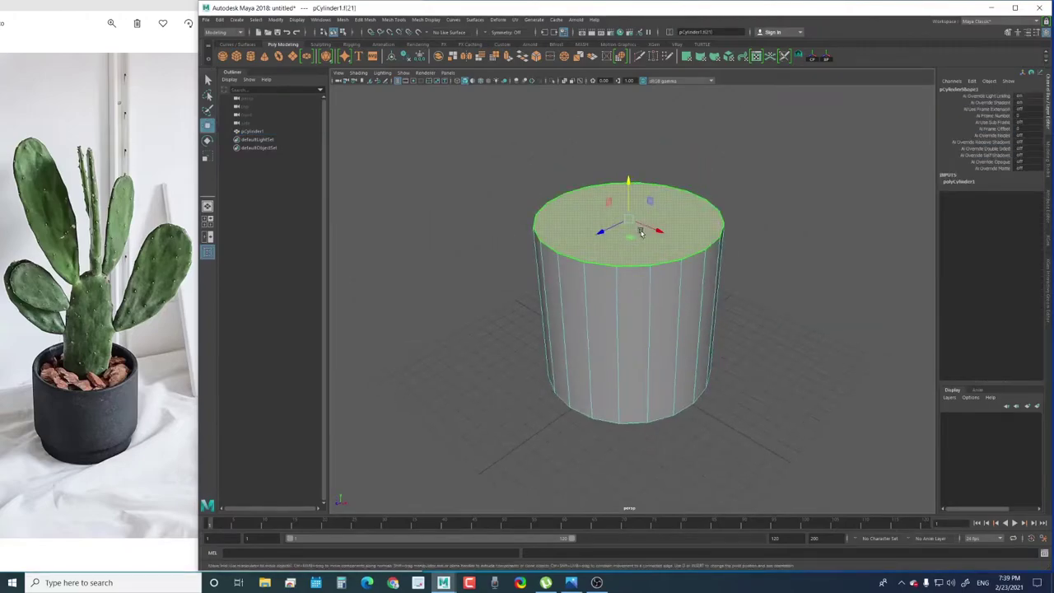
pyautogui.press('r')
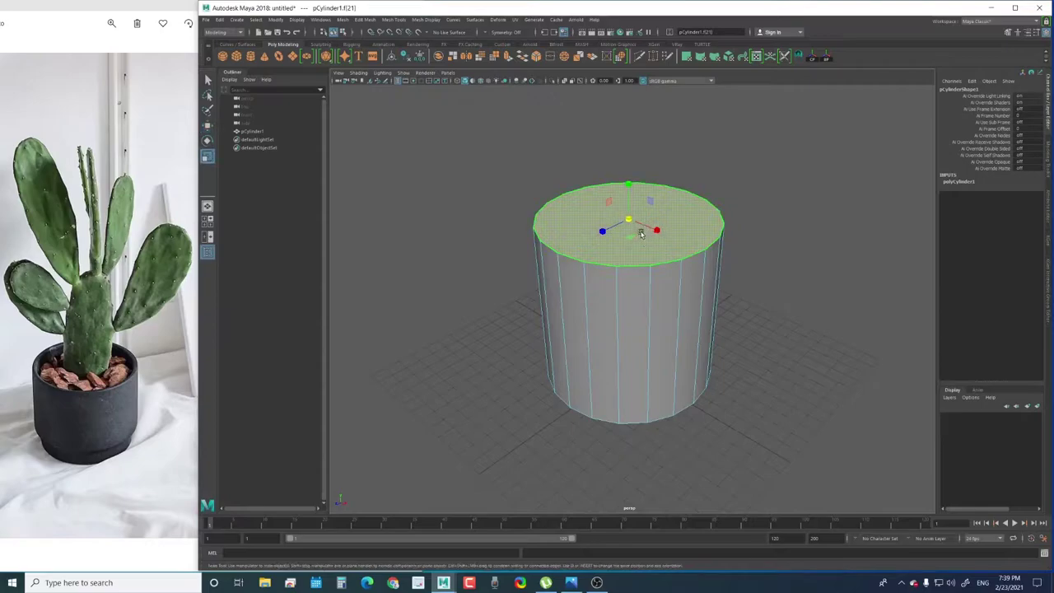
pyautogui.moveTo(601, 225); pyautogui.dragTo(609, 231)
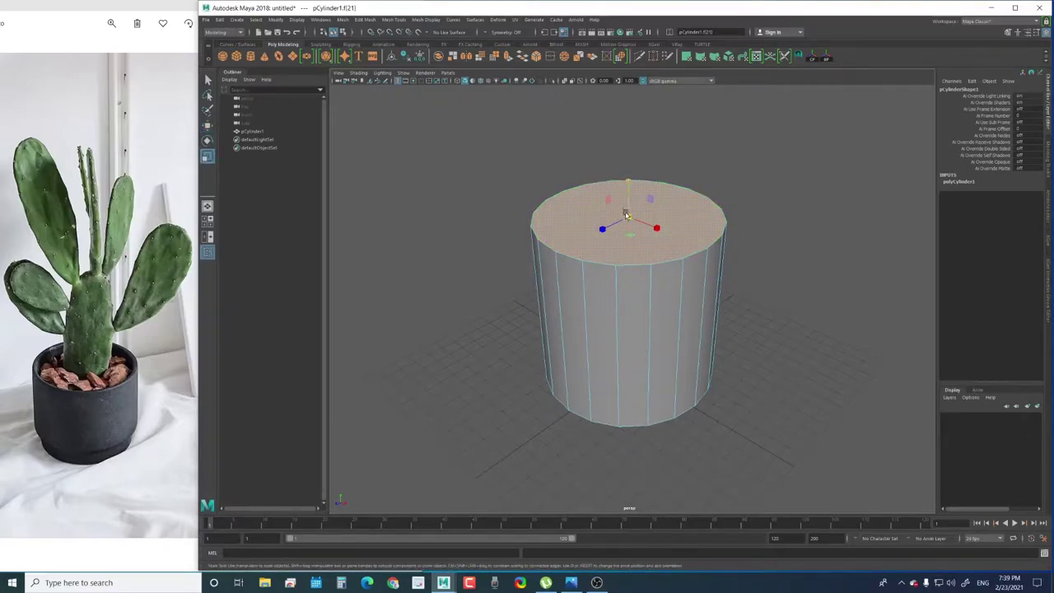
pyautogui.keyDown('alt'); pyautogui.moveTo(629, 233); pyautogui.dragTo(631, 231); pyautogui.keyUp('alt')
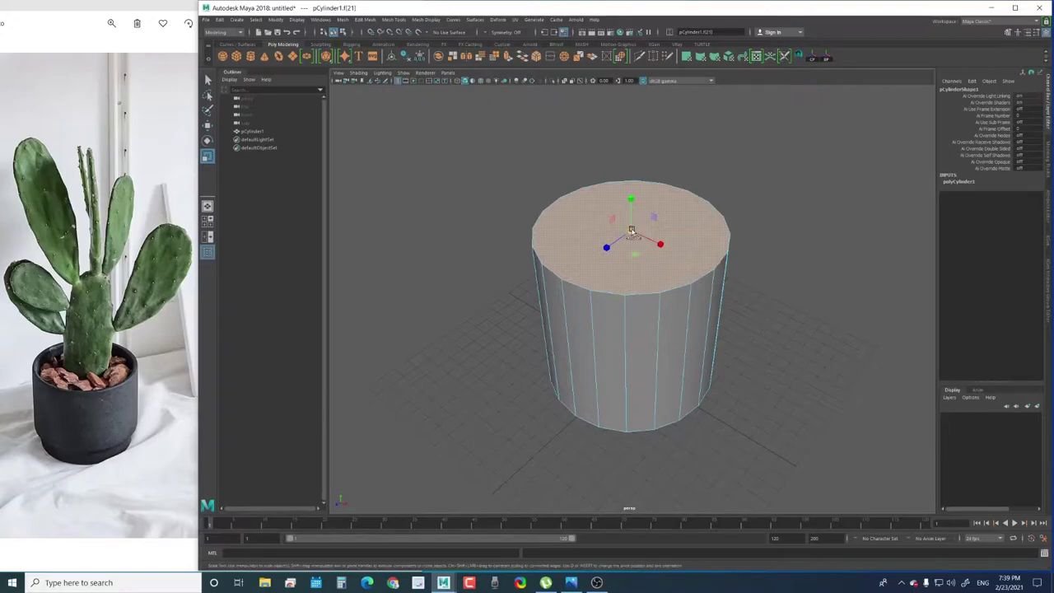
# Extrude the top face inward as a rim, push it down, and delete the inner bottom face
pyautogui.hotkey('ctrl', 'e')
pyautogui.moveTo(609, 228)
pyautogui.mouseDown()
pyautogui.moveTo(632, 235)
pyautogui.moveTo(632, 280)
pyautogui.moveTo(643, 242)
pyautogui.mouseUp()
pyautogui.hotkey('ctrl', 'e')
pyautogui.hotkey('ctrl', 'e')
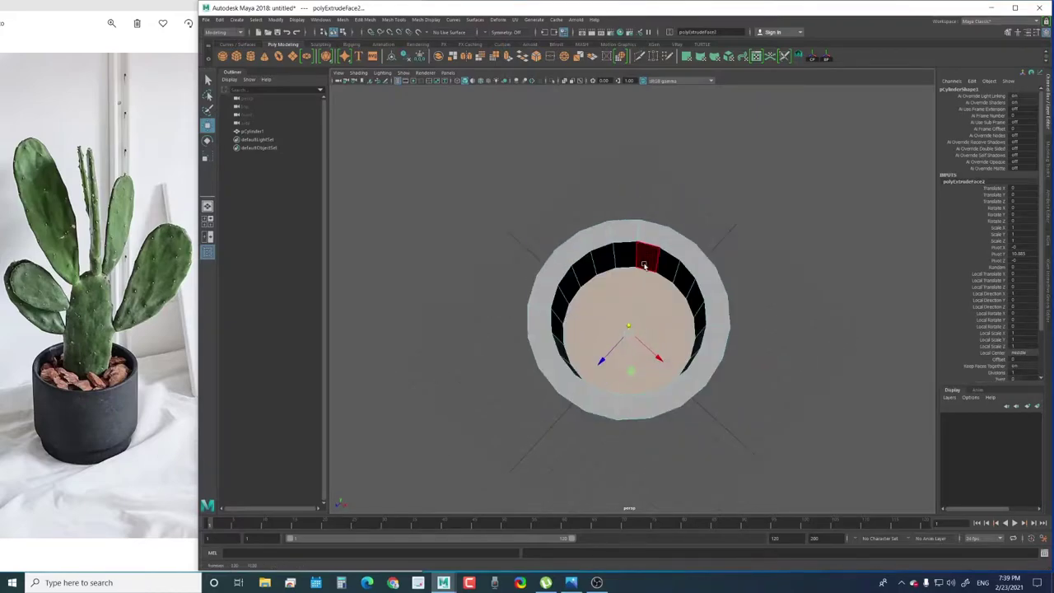
pyautogui.press('Delete')
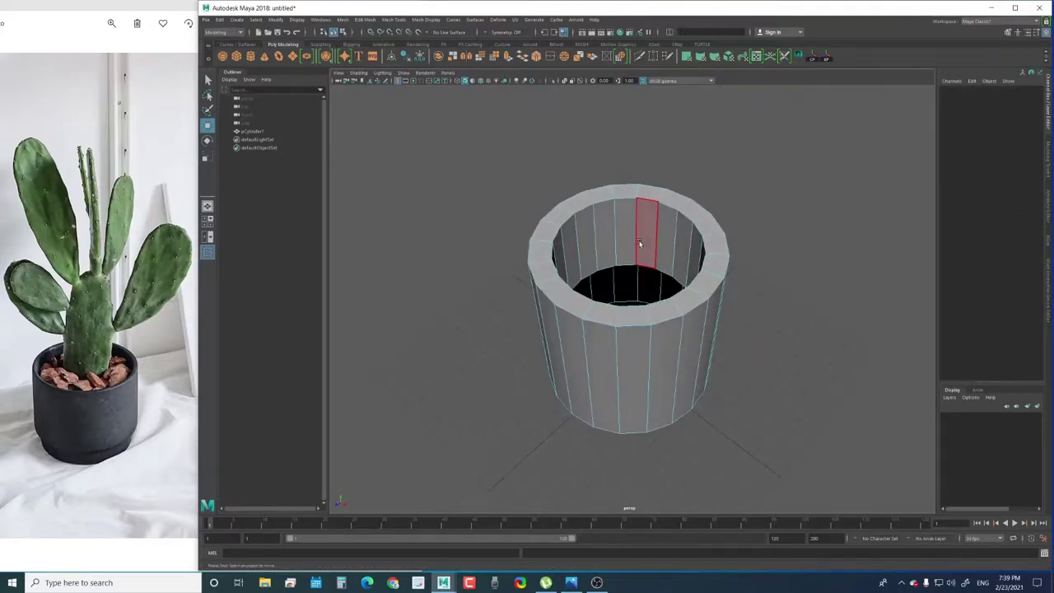
pyautogui.keyDown('alt'); pyautogui.moveTo(649, 251); pyautogui.dragTo(617, 228); pyautogui.keyUp('alt')
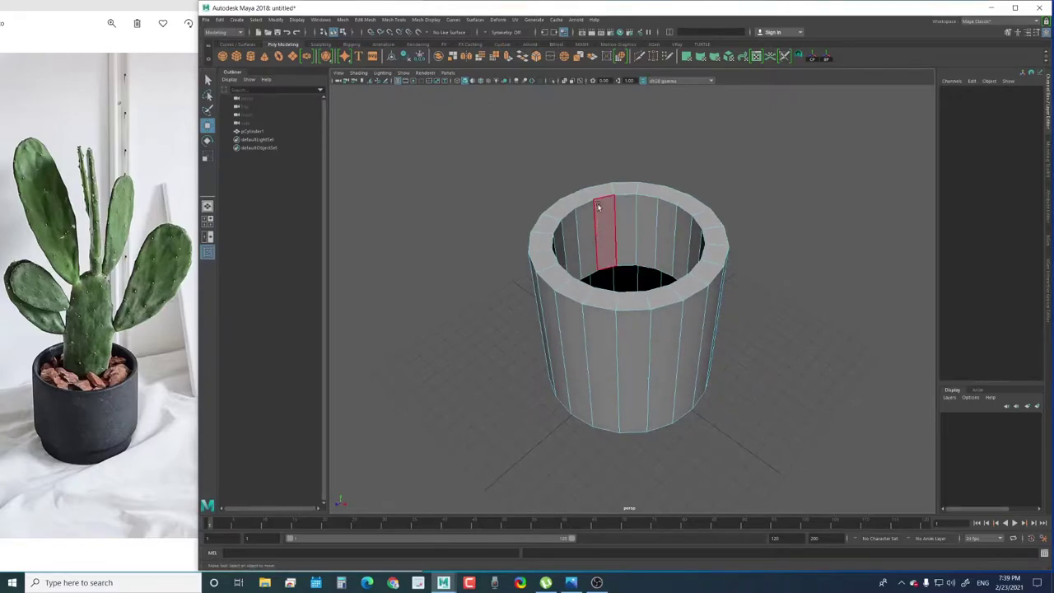
pyautogui.scroll(2, 612, 232)
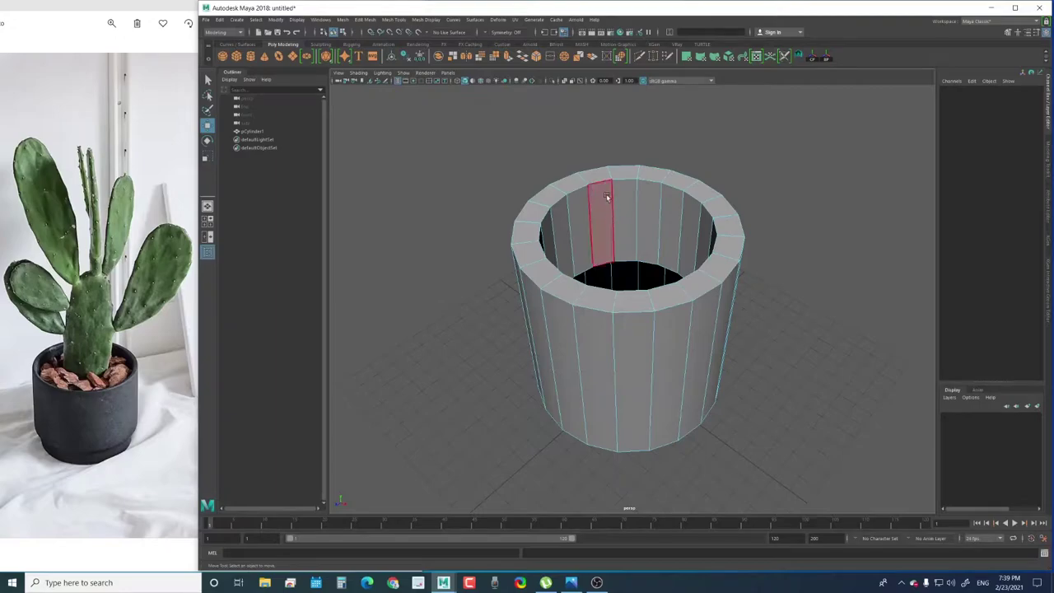
pyautogui.click(609, 210)
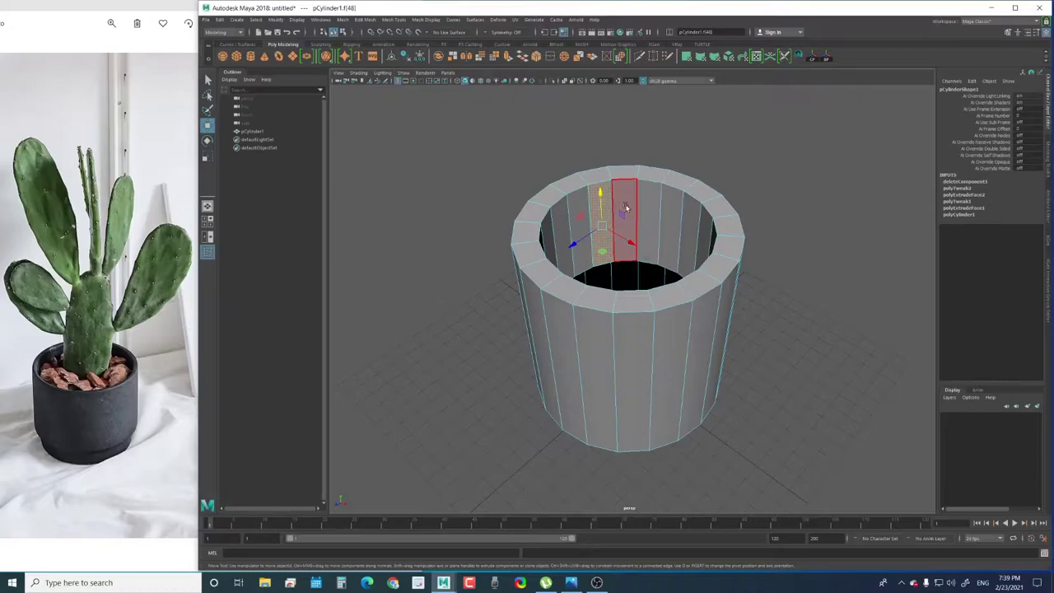
# Select the loop of inner wall faces and scale it outward to enlarge the interior
pyautogui.click(666, 115)
pyautogui.click(602, 201)
pyautogui.keyDown('shift'); pyautogui.doubleClick(630, 199); pyautogui.keyUp('shift')
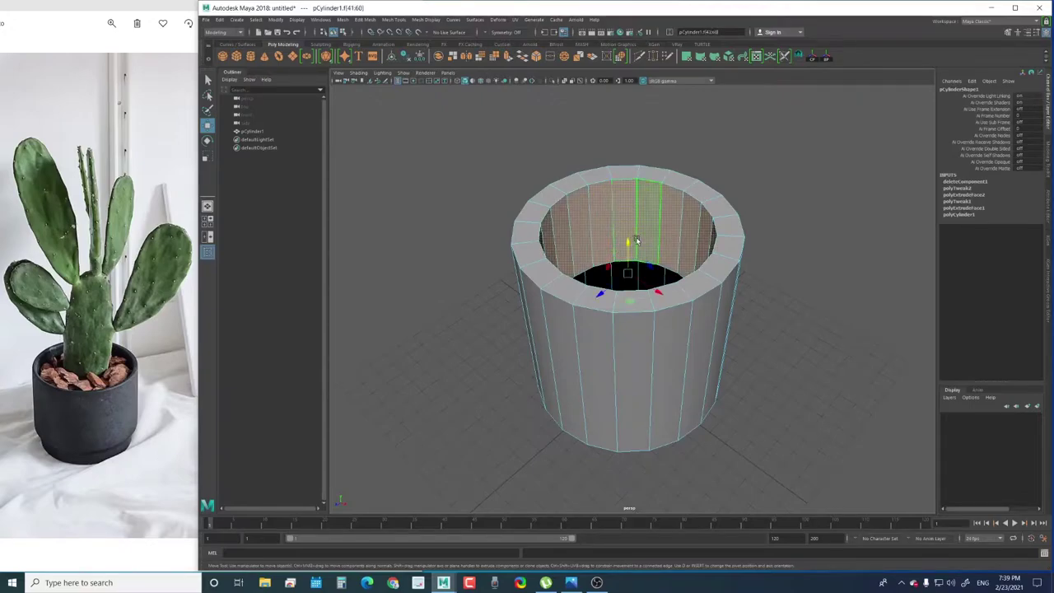
pyautogui.press('r')
pyautogui.scroll(2, 637, 240)
pyautogui.scroll(1, 632, 245)
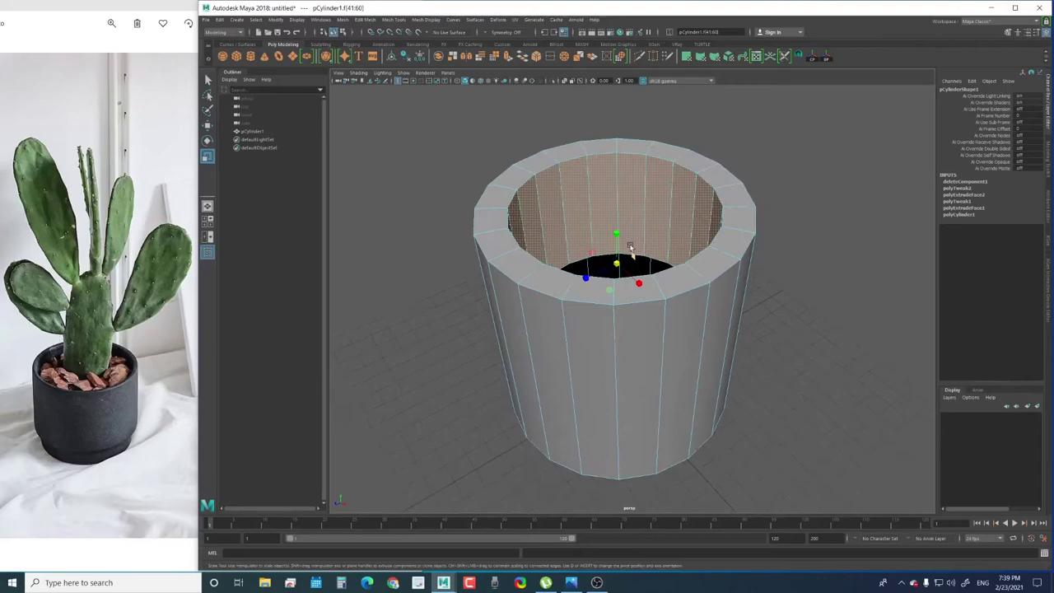
pyautogui.keyDown('alt'); pyautogui.moveTo(631, 247); pyautogui.dragTo(637, 246, button='middle'); pyautogui.keyUp('alt')
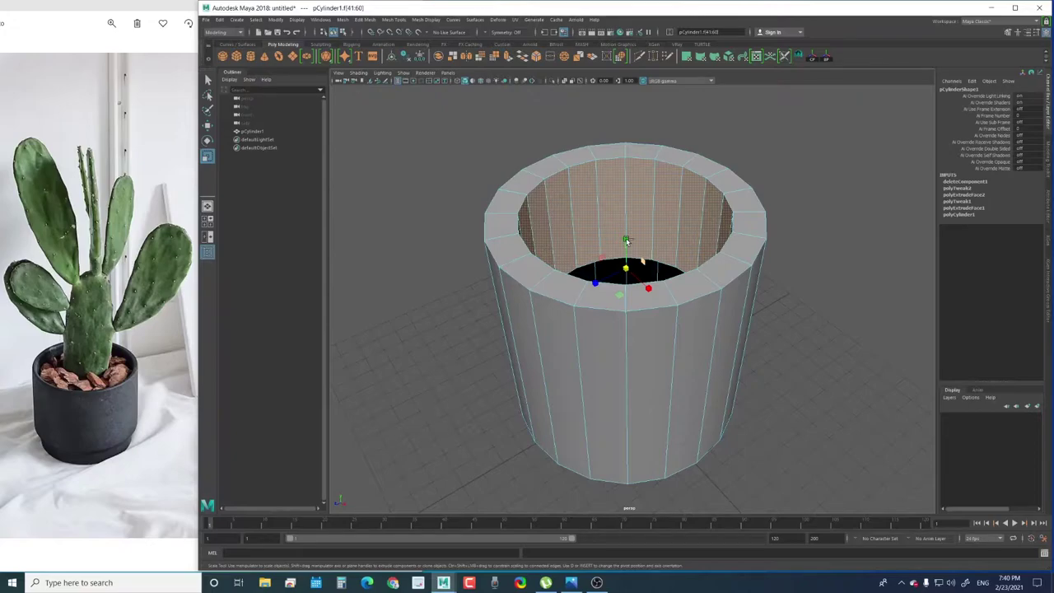
pyautogui.moveTo(626, 241); pyautogui.dragTo(628, 239)
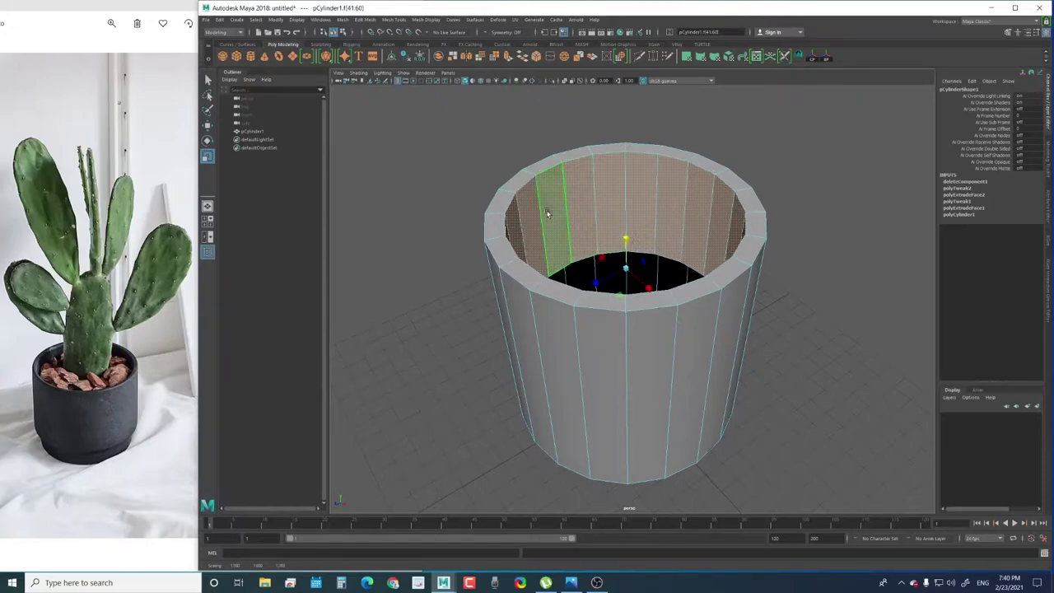
# Select the pot's top rim edge loop and apply Bevel Edge to it
pyautogui.moveTo(543, 235); pyautogui.dragTo(537, 173, button='right')
pyautogui.click(536, 170)
pyautogui.doubleClick(537, 169)
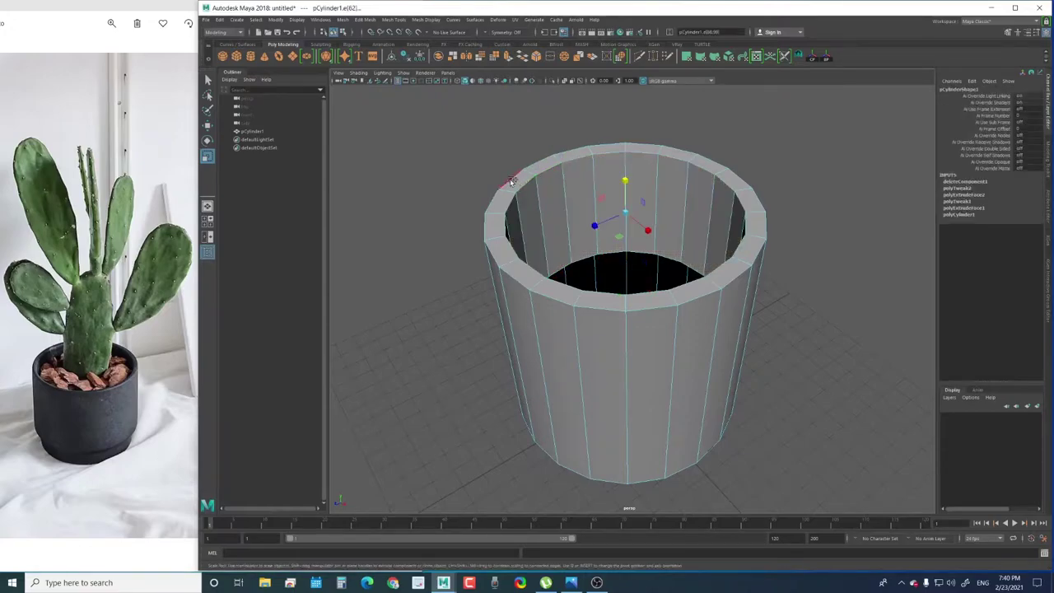
pyautogui.scroll(1, 514, 206)
pyautogui.scroll(2, 514, 216)
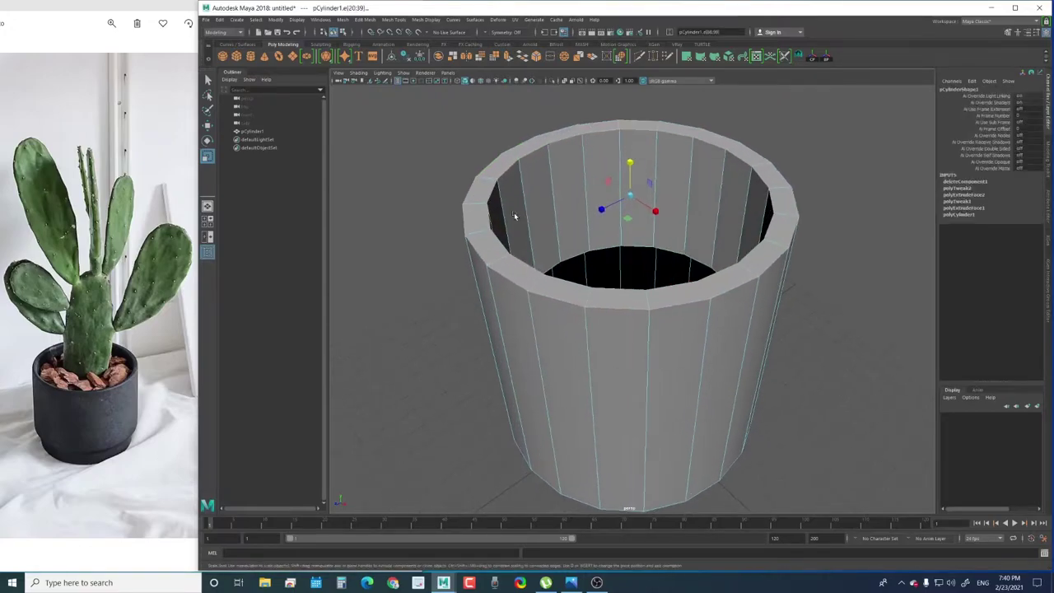
pyautogui.doubleClick(498, 166)
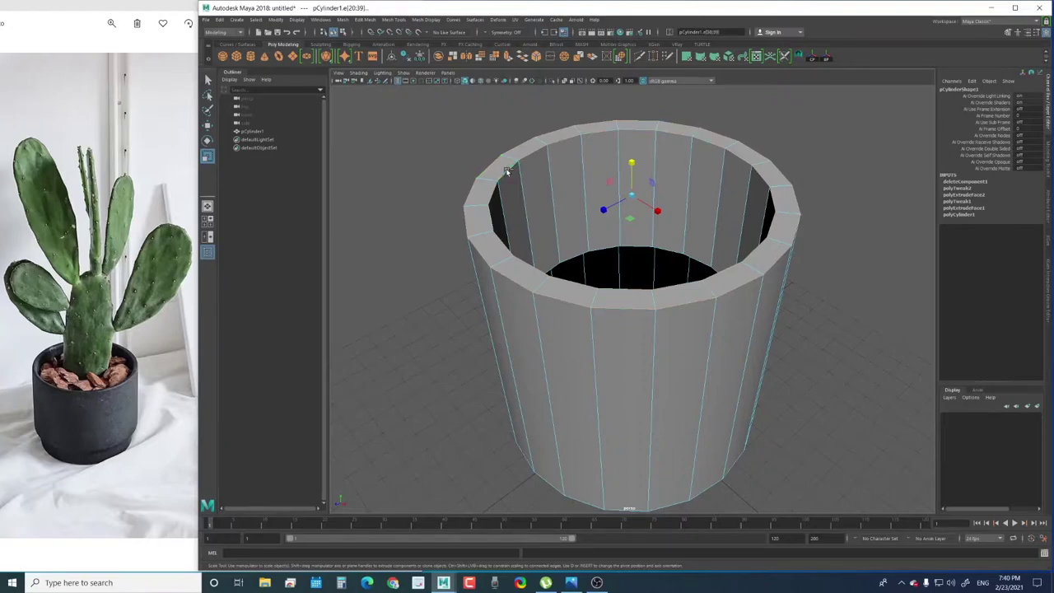
pyautogui.keyDown('shift'); pyautogui.rightClick(596, 172); pyautogui.keyUp('shift')
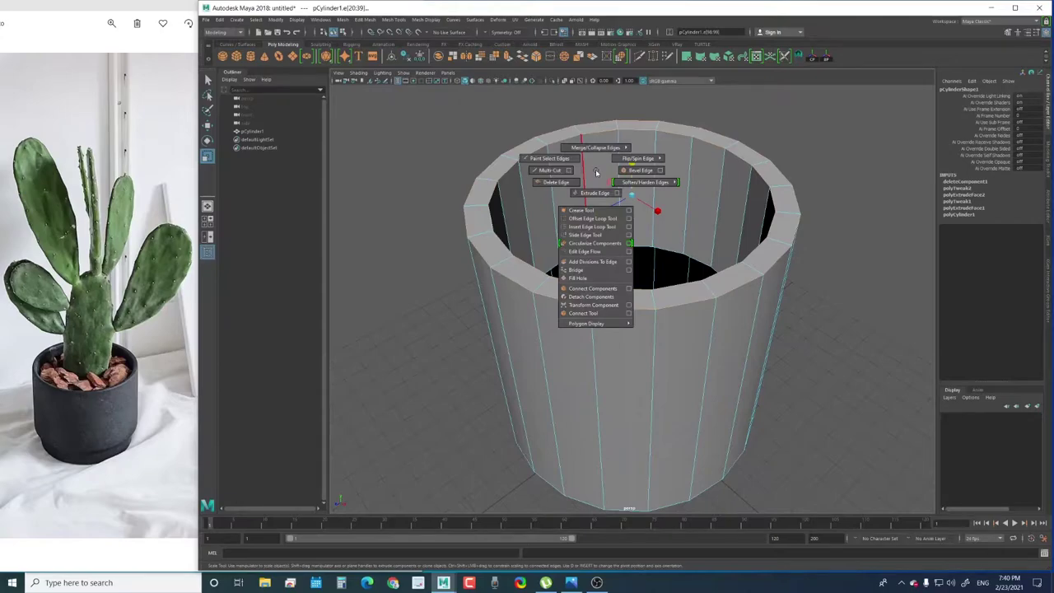
pyautogui.click(640, 170)
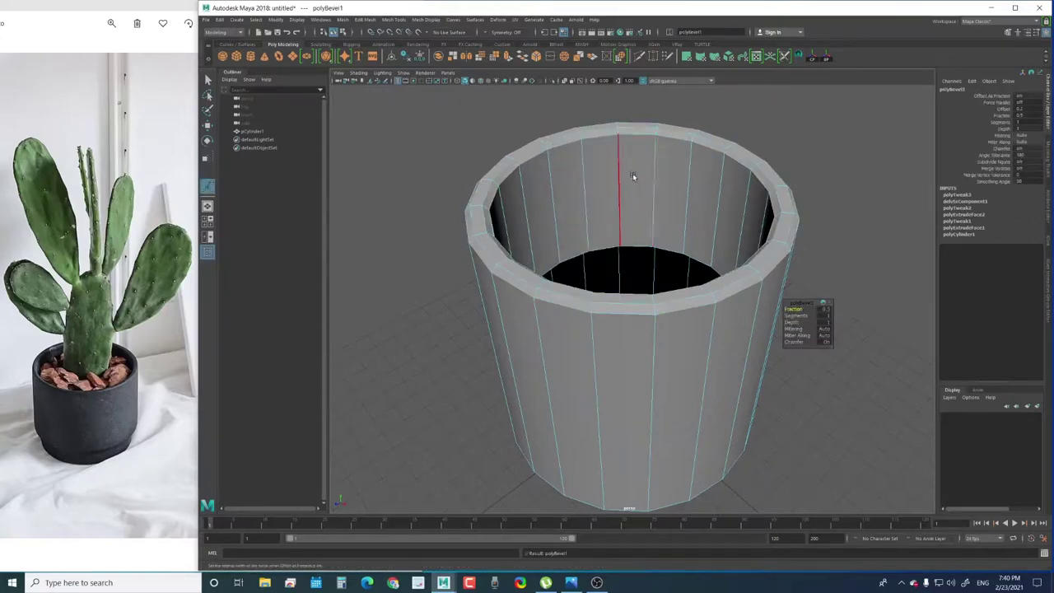
pyautogui.moveTo(631, 176)
pyautogui.keyDown('alt'); pyautogui.mouseDown()
pyautogui.moveTo(555, 171)
pyautogui.moveTo(539, 198)
pyautogui.moveTo(605, 247)
pyautogui.mouseUp(); pyautogui.keyUp('alt')
pyautogui.scroll(1, 605, 248)
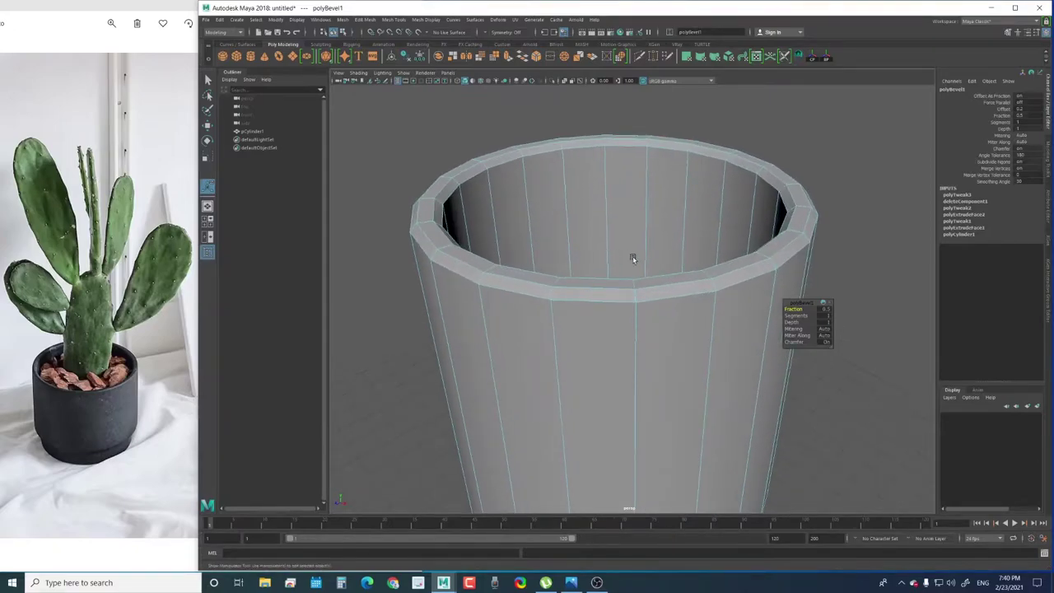
# Select the rim edge loop and bevel it
pyautogui.keyDown('alt'); pyautogui.moveTo(498, 230); pyautogui.dragTo(491, 254); pyautogui.keyUp('alt')
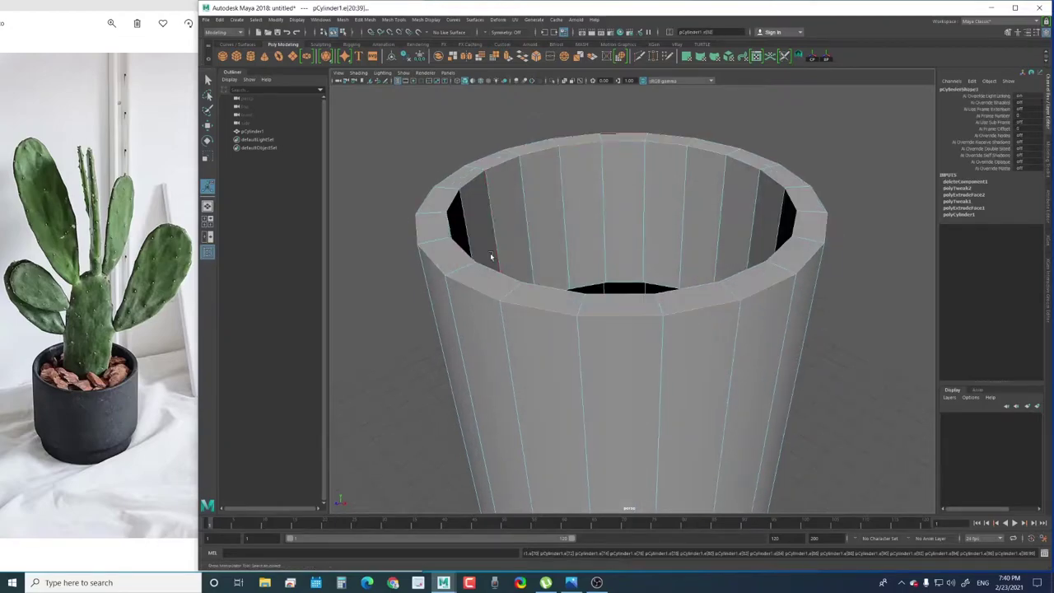
pyautogui.doubleClick(427, 194)
pyautogui.moveTo(427, 194)
pyautogui.keyDown('alt'); pyautogui.mouseDown()
pyautogui.moveTo(484, 204)
pyautogui.moveTo(486, 214)
pyautogui.mouseUp(); pyautogui.keyUp('alt')
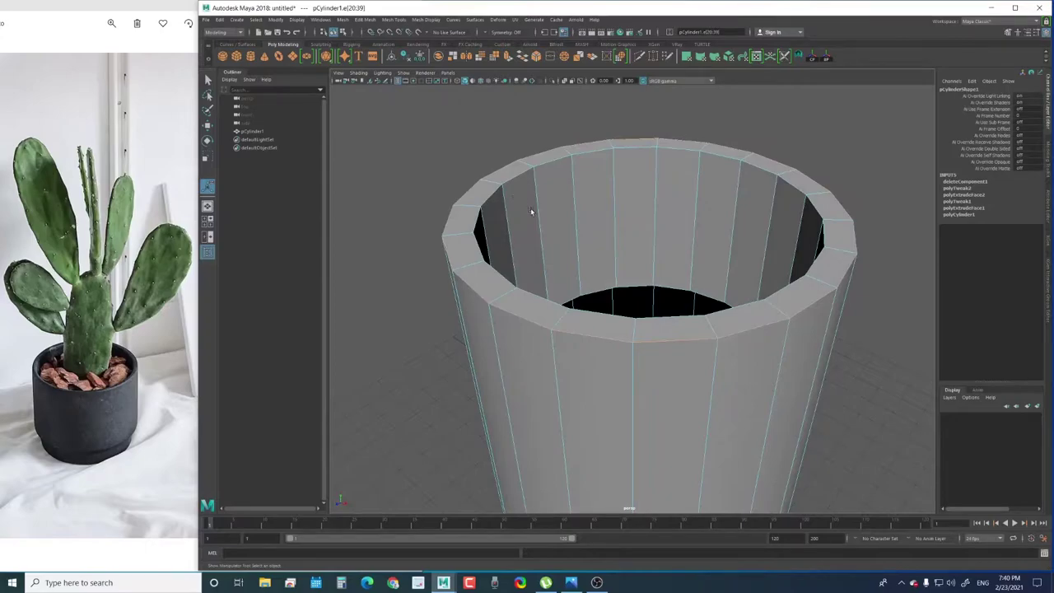
pyautogui.keyDown('shift'); pyautogui.moveTo(486, 200); pyautogui.dragTo(505, 202, button='right'); pyautogui.keyUp('shift')
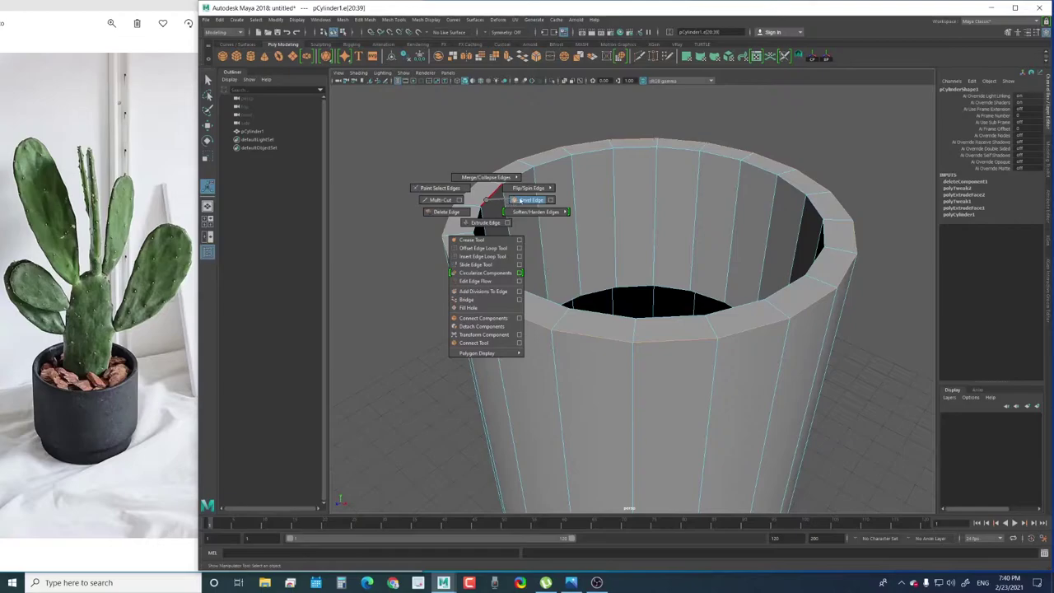
pyautogui.keyDown('shift'); pyautogui.moveTo(521, 200); pyautogui.dragTo(522, 199, button='right'); pyautogui.keyUp('shift')
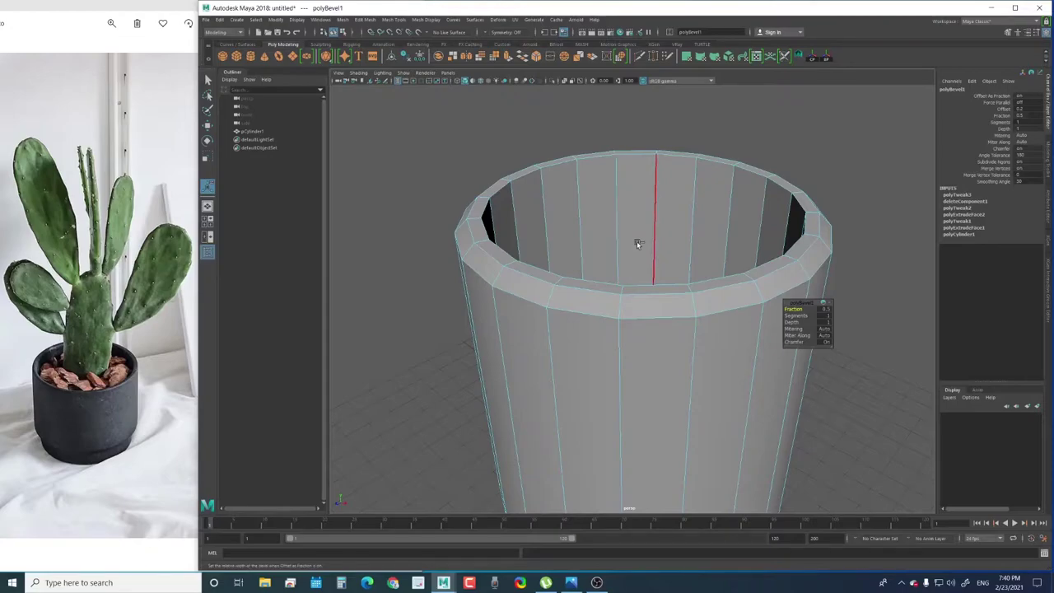
# Reduce the rim bevel's Fraction to about 0.35 and set Segments to 2
pyautogui.moveTo(654, 234); pyautogui.dragTo(663, 241)
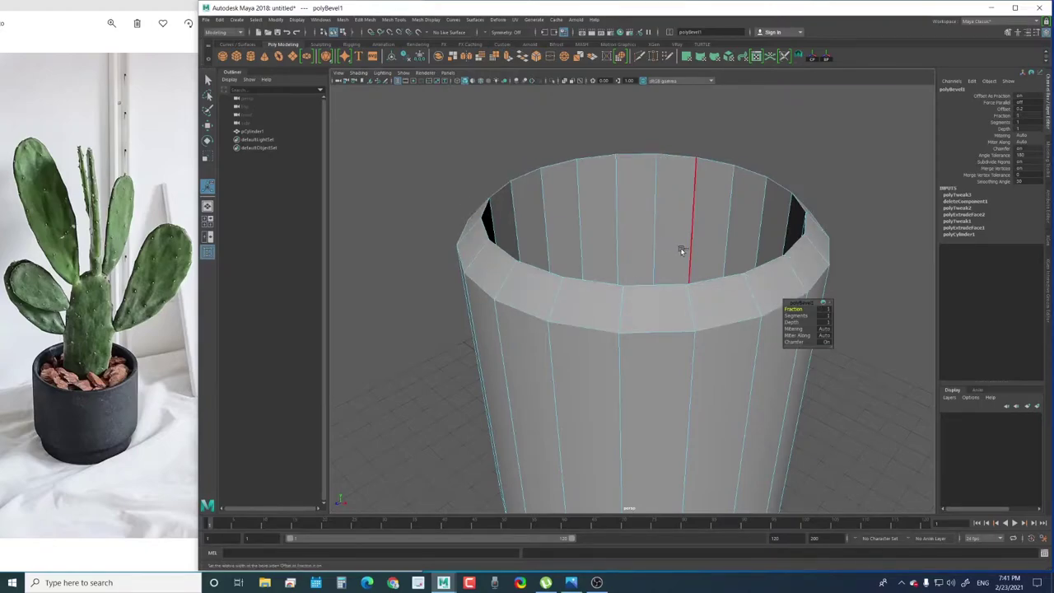
pyautogui.moveTo(681, 250); pyautogui.dragTo(651, 248)
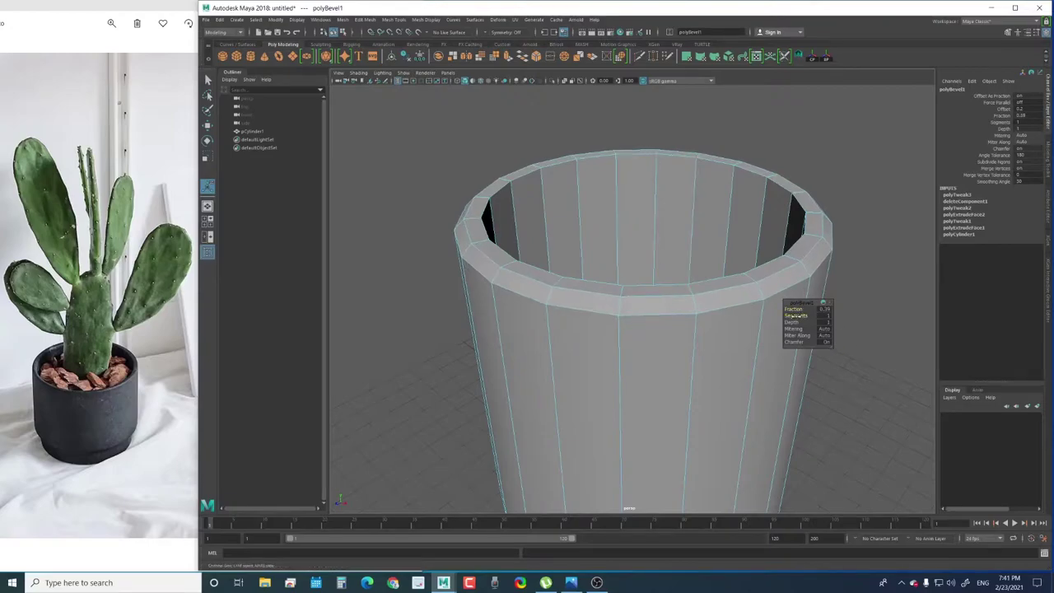
pyautogui.moveTo(796, 315); pyautogui.dragTo(798, 315)
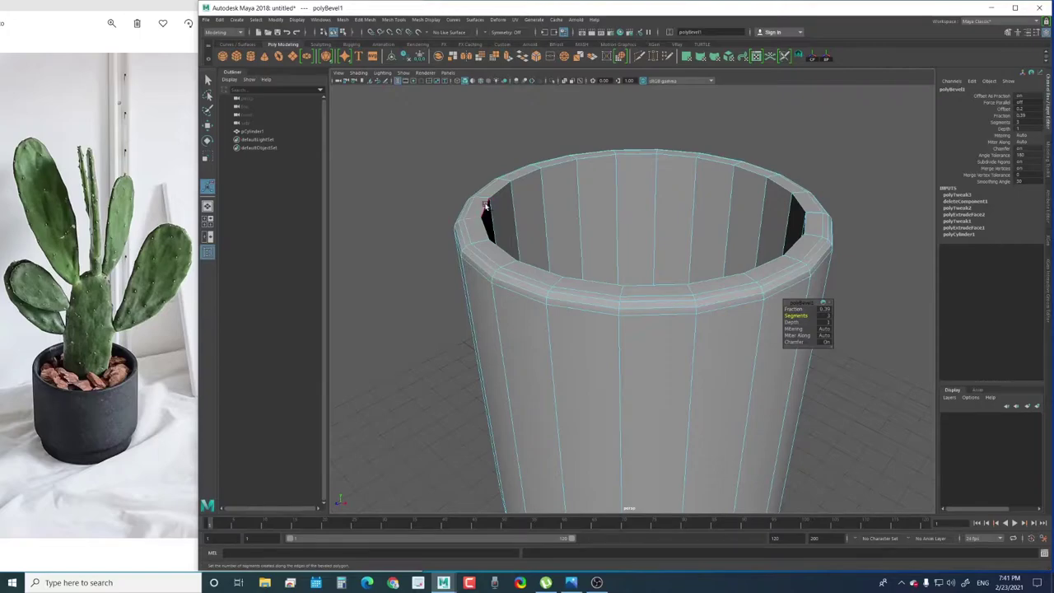
pyautogui.click(486, 208)
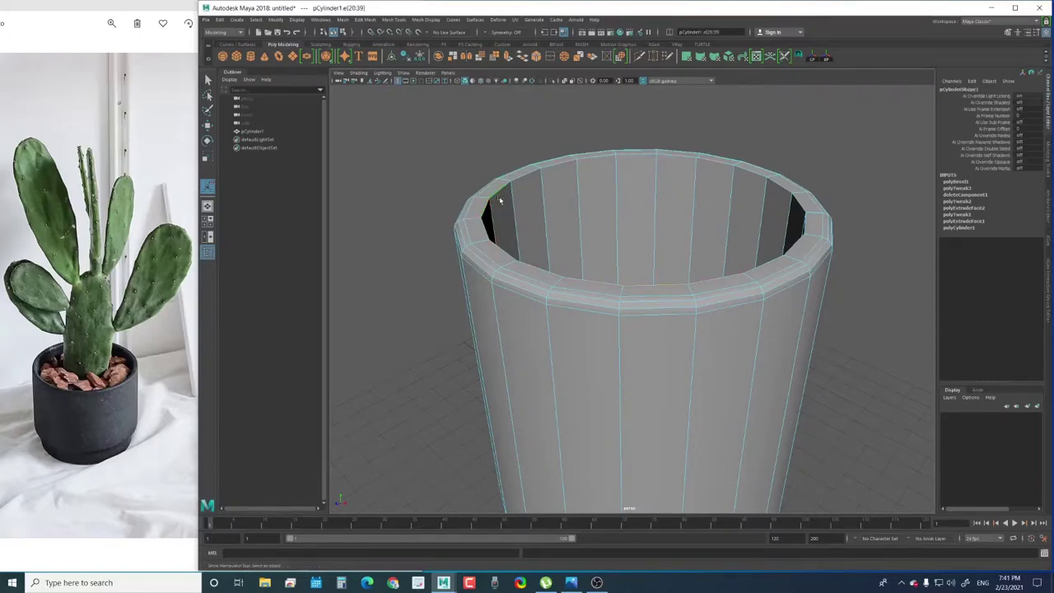
# Bevel the inner rim edges with Ctrl+B and adjust the new bevel's width and segments
pyautogui.hotkey('ctrl', 'b')
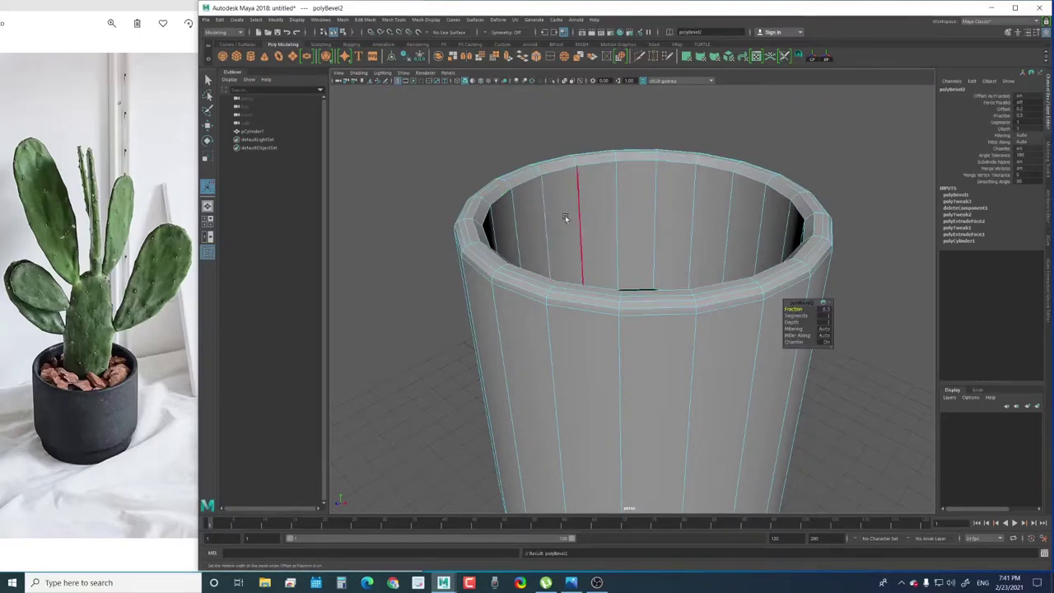
pyautogui.moveTo(558, 217); pyautogui.dragTo(554, 221, button='middle')
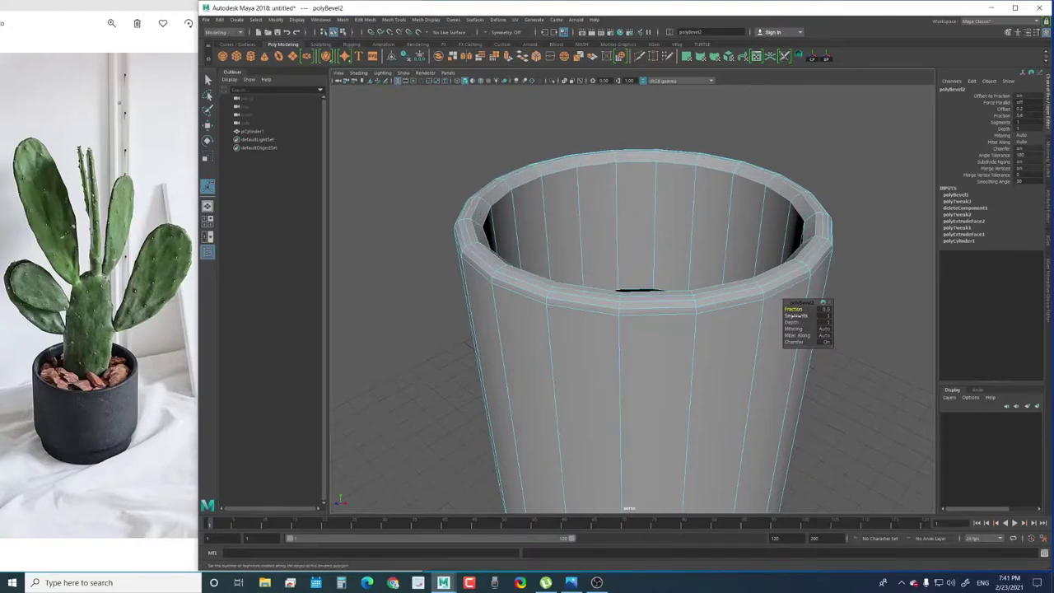
pyautogui.click(796, 315)
pyautogui.moveTo(796, 315); pyautogui.dragTo(622, 204, button='middle')
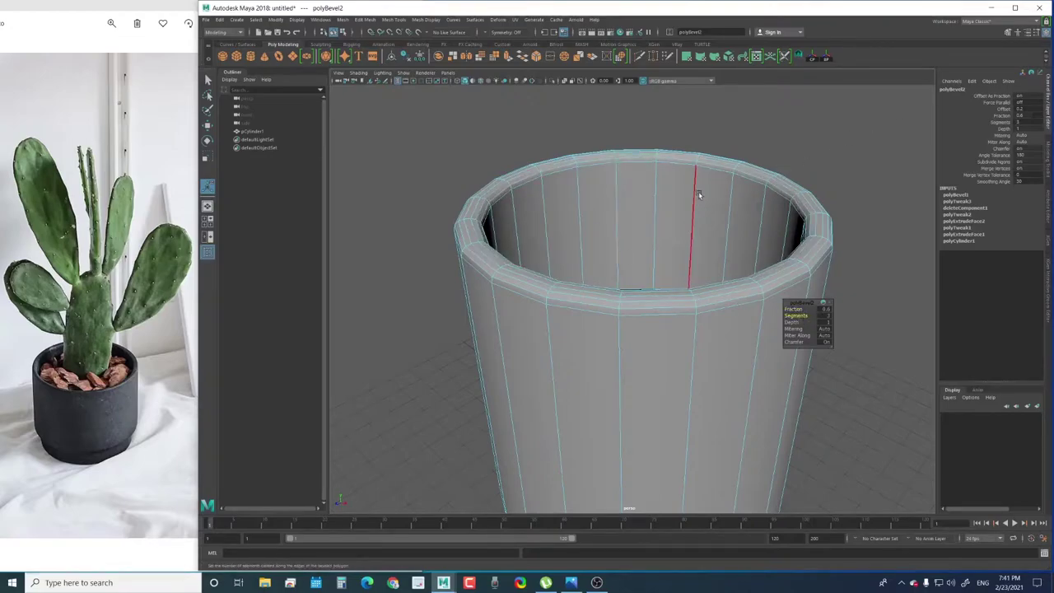
# Reselect the whole pot and orbit to a side view of it
pyautogui.click(778, 121)
pyautogui.moveTo(778, 121)
pyautogui.keyDown('alt'); pyautogui.mouseDown()
pyautogui.moveTo(686, 249)
pyautogui.moveTo(706, 216)
pyautogui.mouseUp(); pyautogui.keyUp('alt')
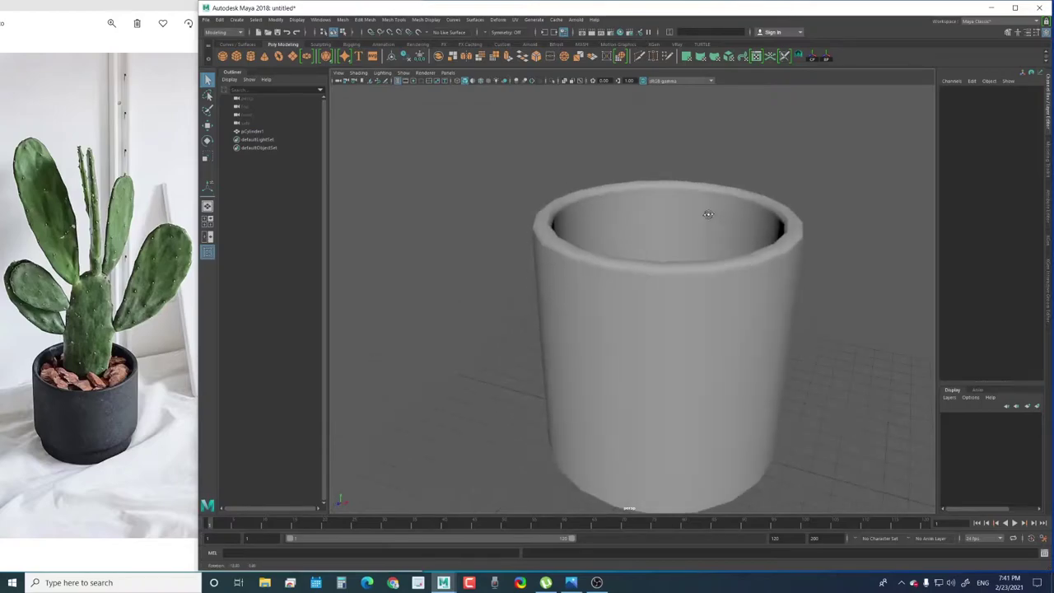
pyautogui.click(599, 236)
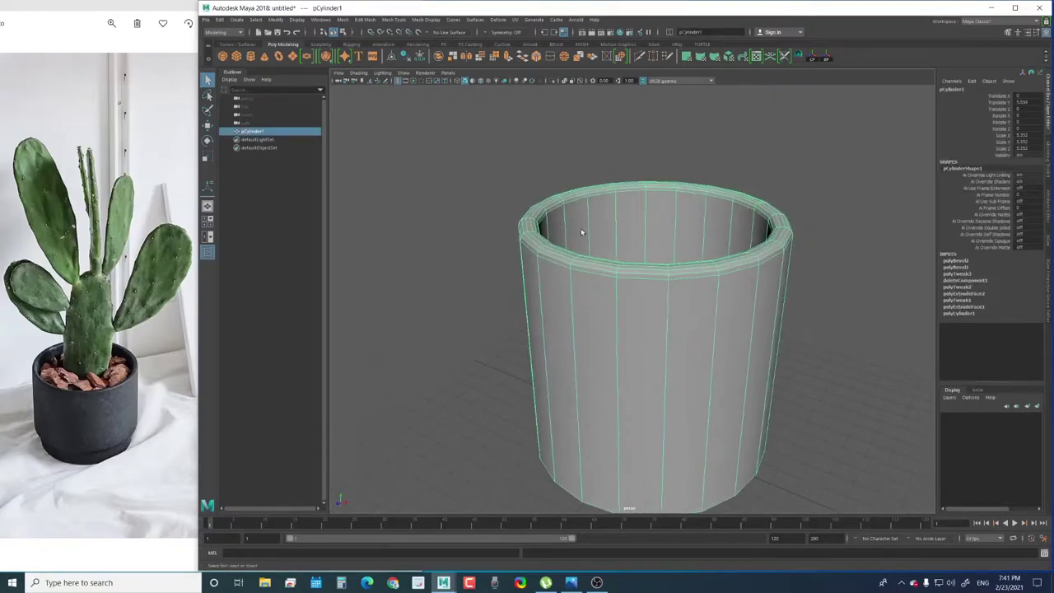
pyautogui.moveTo(581, 228)
pyautogui.keyDown('alt'); pyautogui.mouseDown()
pyautogui.moveTo(633, 317)
pyautogui.moveTo(613, 308)
pyautogui.mouseUp(); pyautogui.keyUp('alt')
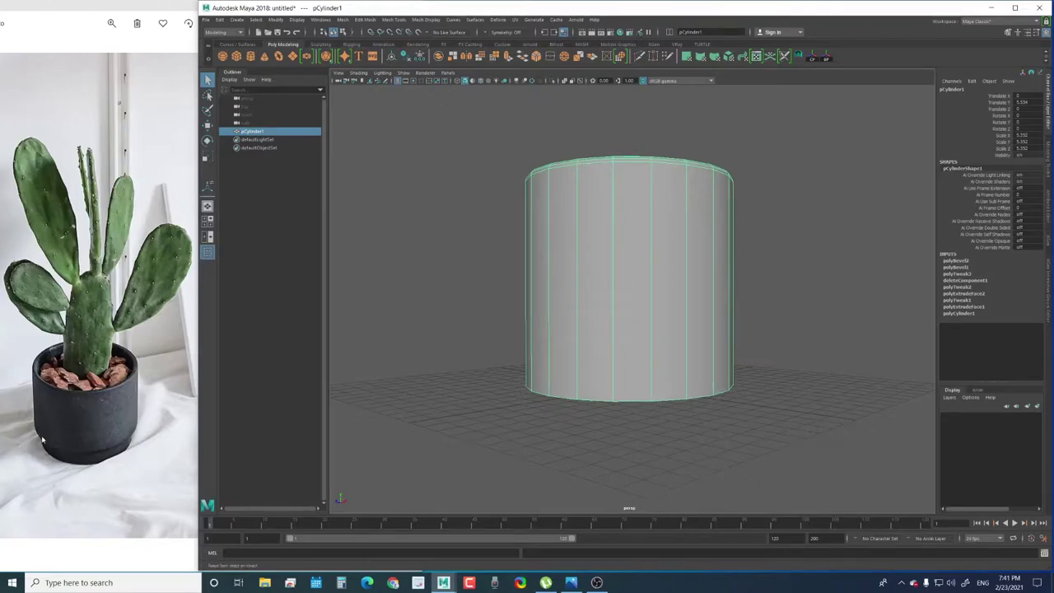
pyautogui.keyDown('alt'); pyautogui.moveTo(703, 327); pyautogui.dragTo(631, 302); pyautogui.keyUp('alt')
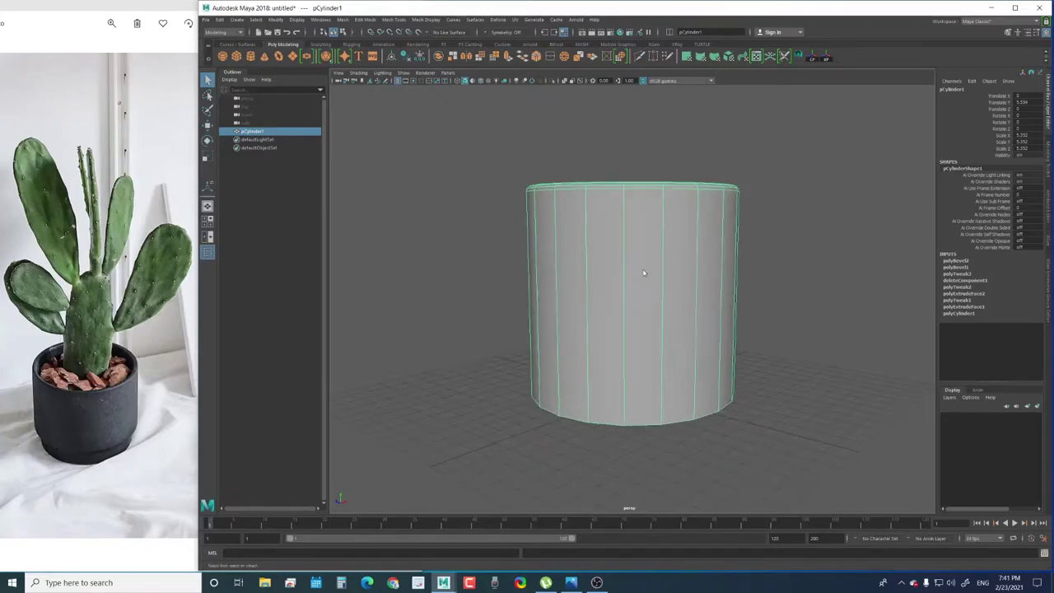
pyautogui.keyDown('shift'); pyautogui.moveTo(642, 269); pyautogui.dragTo(600, 283, button='right'); pyautogui.keyUp('shift')
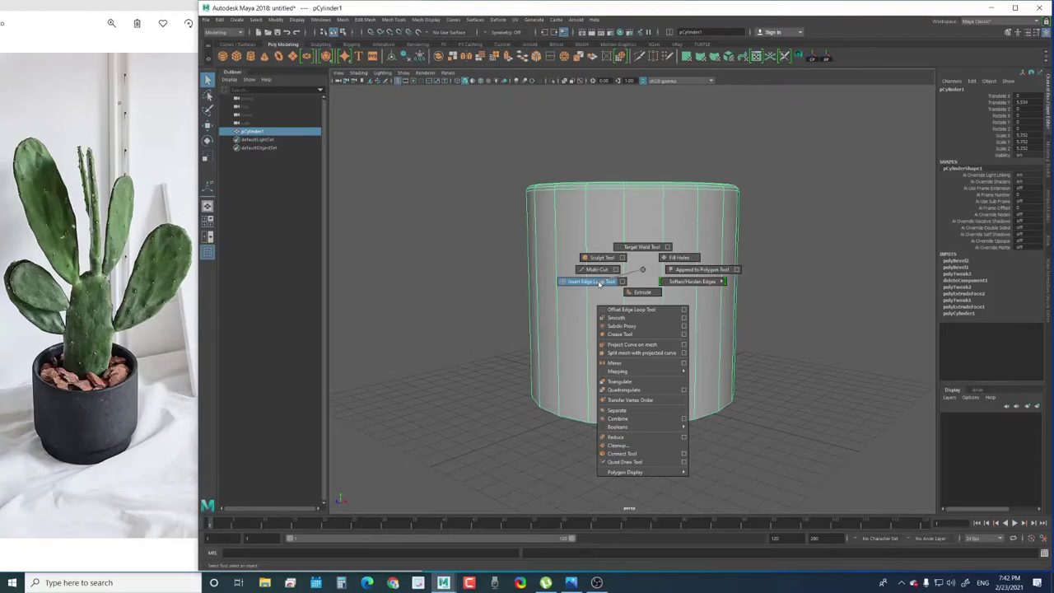
pyautogui.keyDown('shift'); pyautogui.moveTo(599, 283); pyautogui.dragTo(598, 281, button='right'); pyautogui.keyUp('shift')
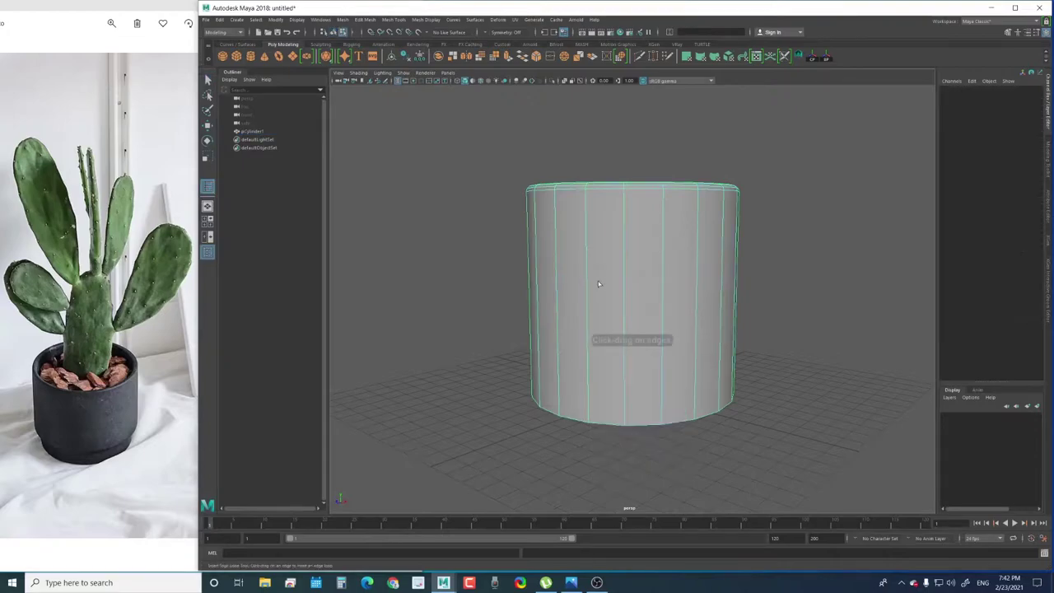
pyautogui.click(595, 350)
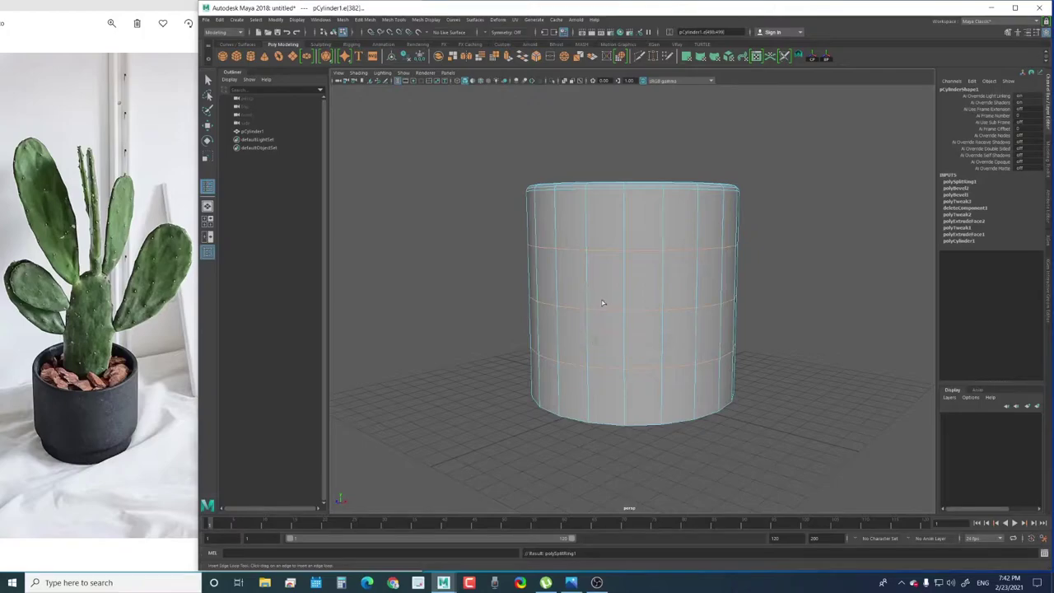
pyautogui.keyDown('alt'); pyautogui.moveTo(607, 301); pyautogui.dragTo(605, 305); pyautogui.keyUp('alt')
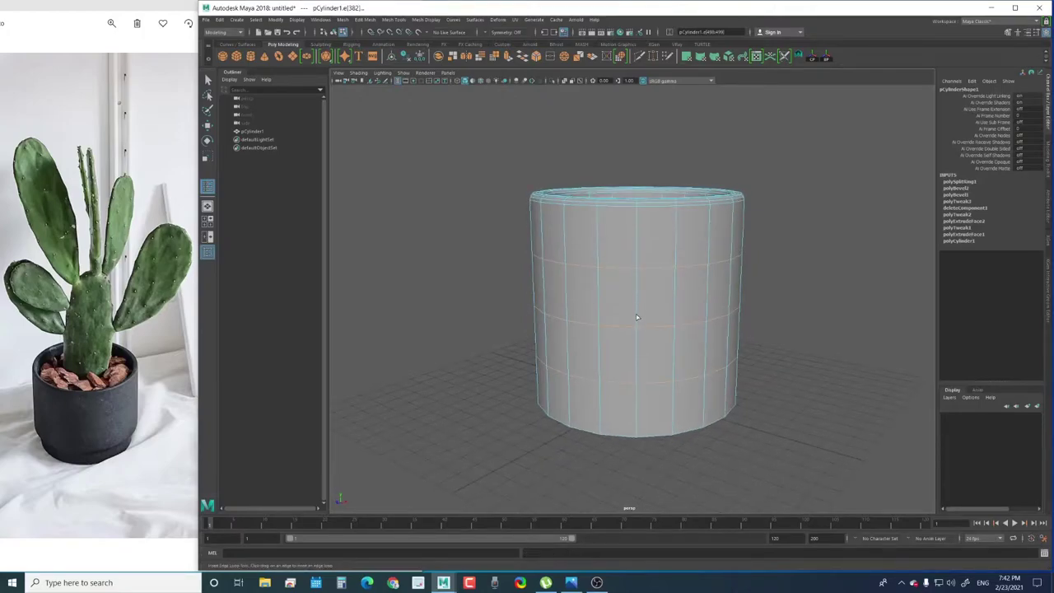
pyautogui.hotkey('ctrl', 'z')
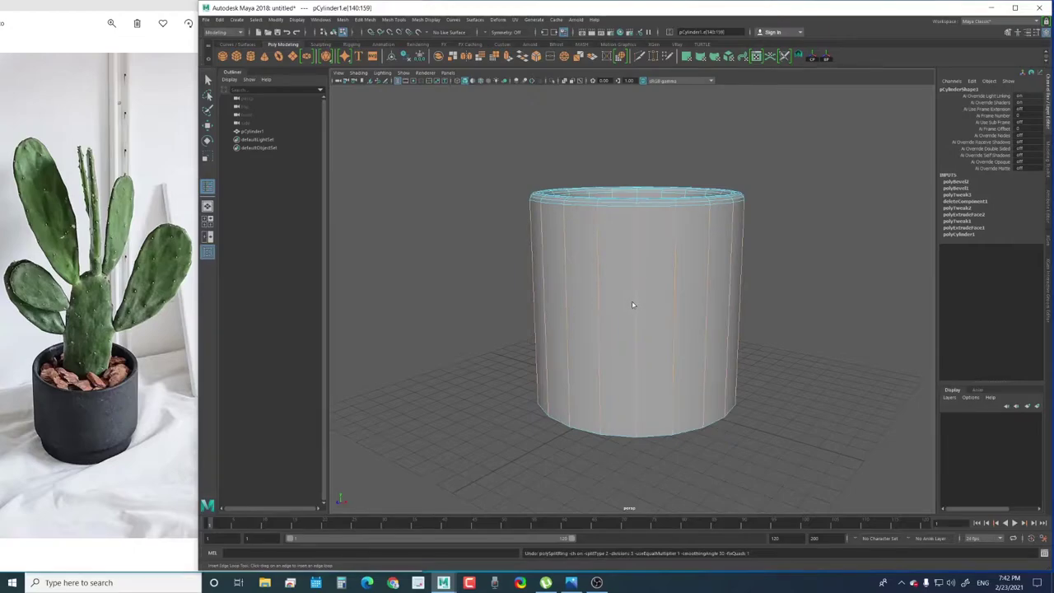
pyautogui.moveTo(631, 304); pyautogui.dragTo(624, 309, button='right')
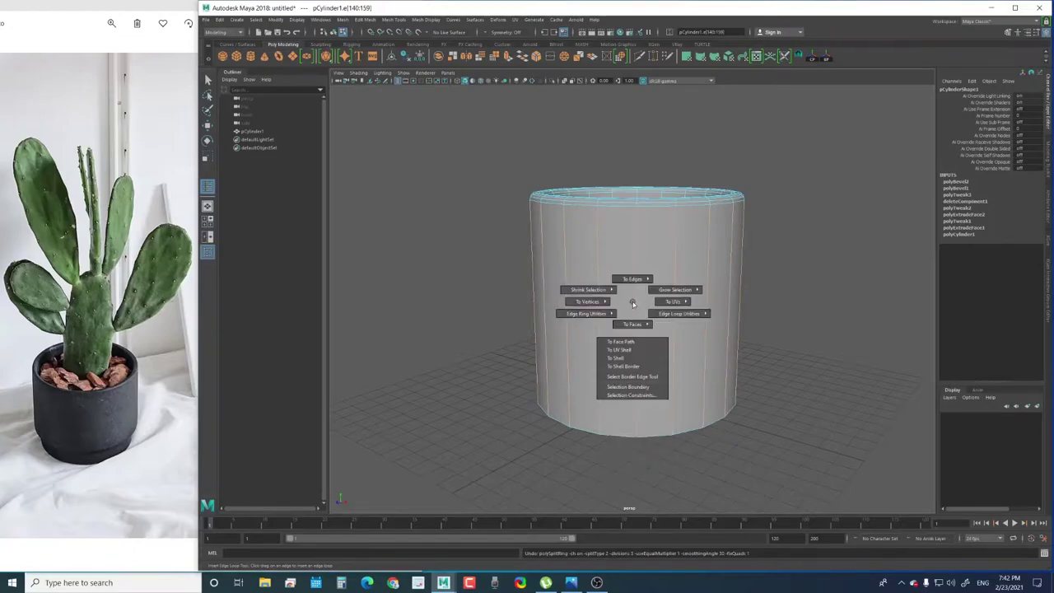
pyautogui.press('F8')
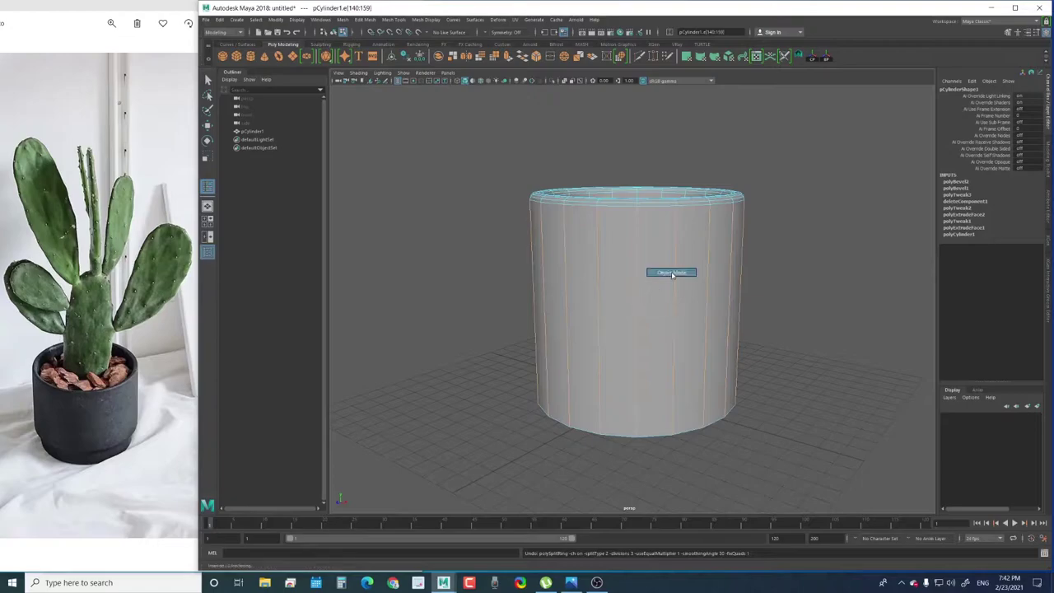
pyautogui.click(672, 275)
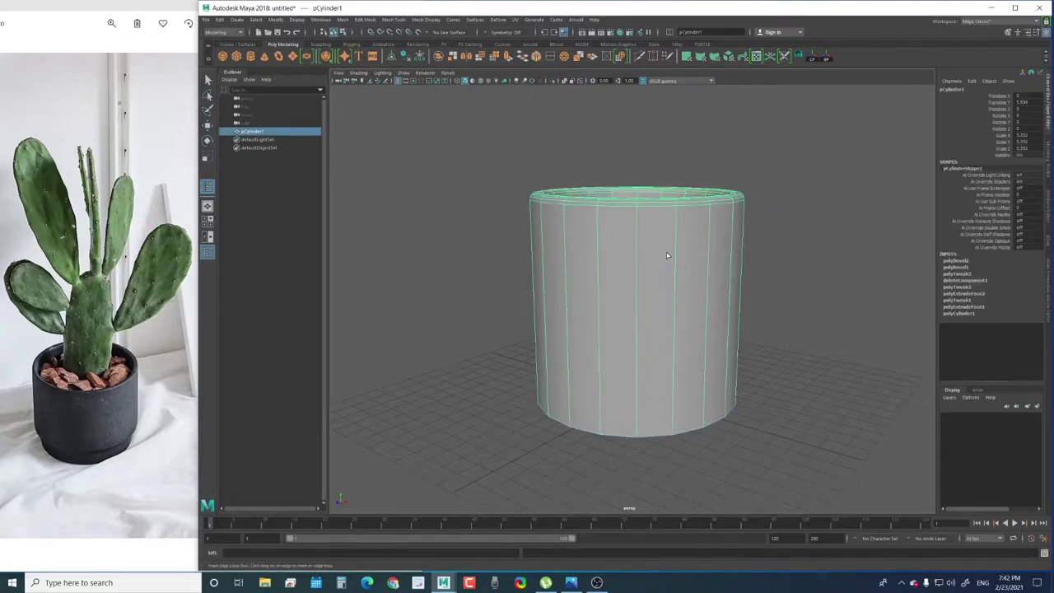
pyautogui.keyDown('ctrl'); pyautogui.rightClick(667, 255); pyautogui.keyUp('ctrl')
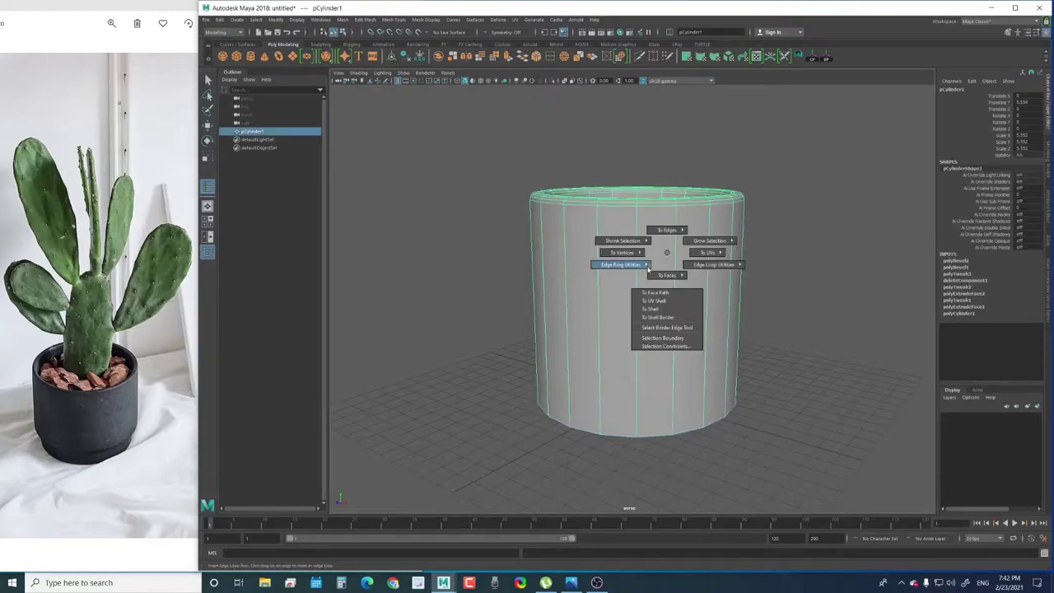
pyautogui.click(645, 266)
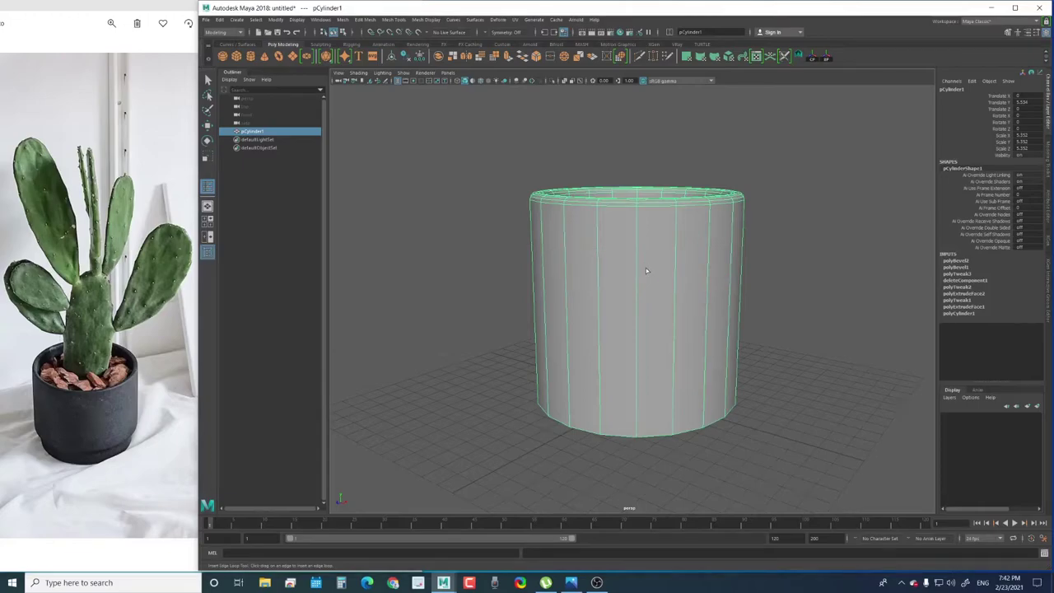
pyautogui.keyDown('shift'); pyautogui.rightClick(659, 263); pyautogui.keyUp('shift')
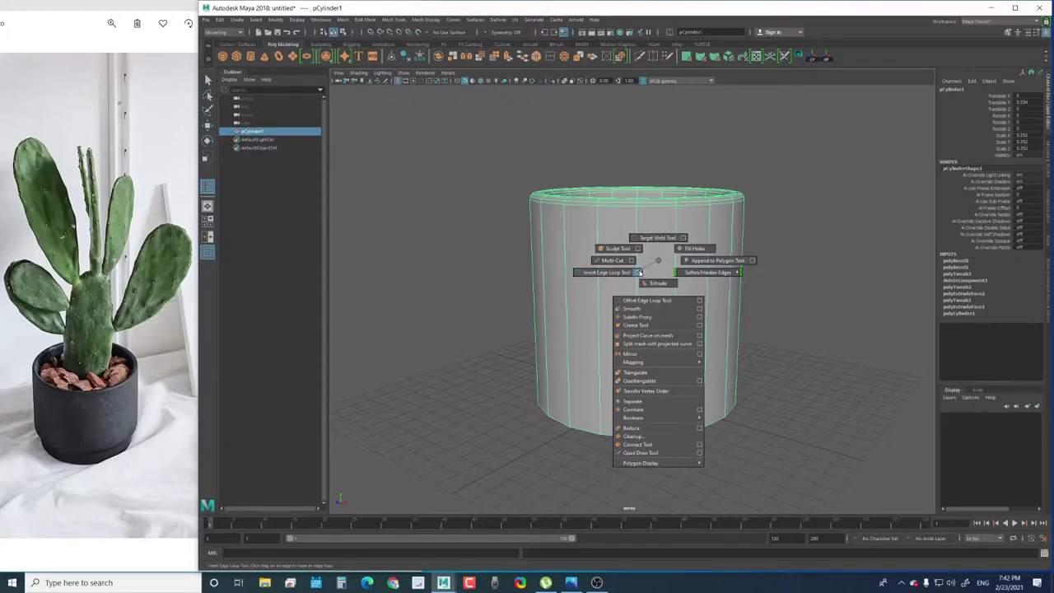
# Set Insert Edge Loop to Relative distance from edge and add a loop near the pot's base
pyautogui.click(638, 272)
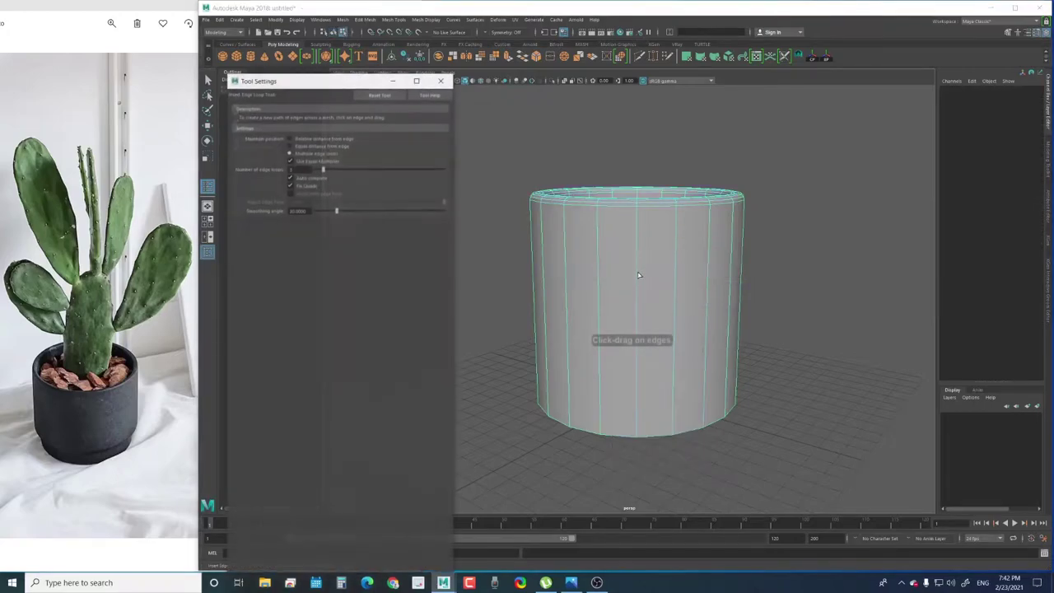
pyautogui.click(309, 139)
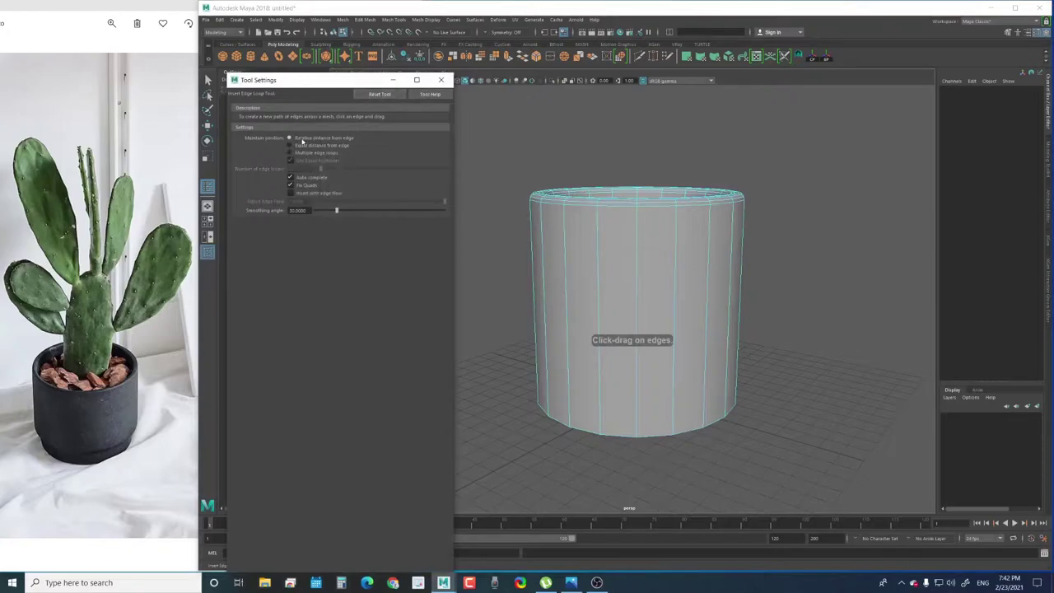
pyautogui.click(441, 80)
pyautogui.moveTo(570, 340); pyautogui.dragTo(571, 355)
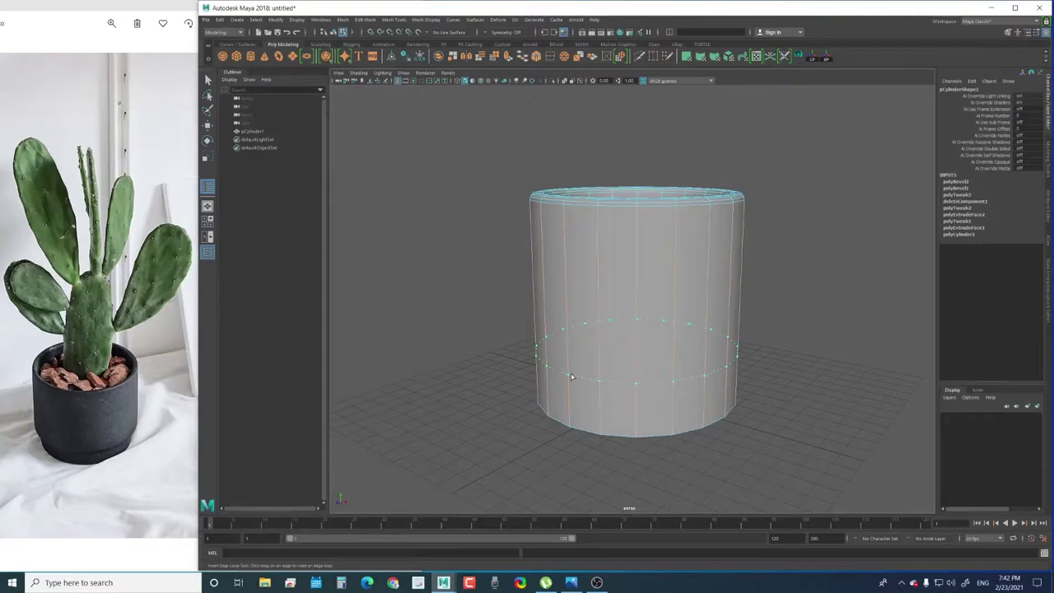
pyautogui.keyDown('alt'); pyautogui.moveTo(572, 376); pyautogui.dragTo(579, 369, button='right'); pyautogui.keyUp('alt')
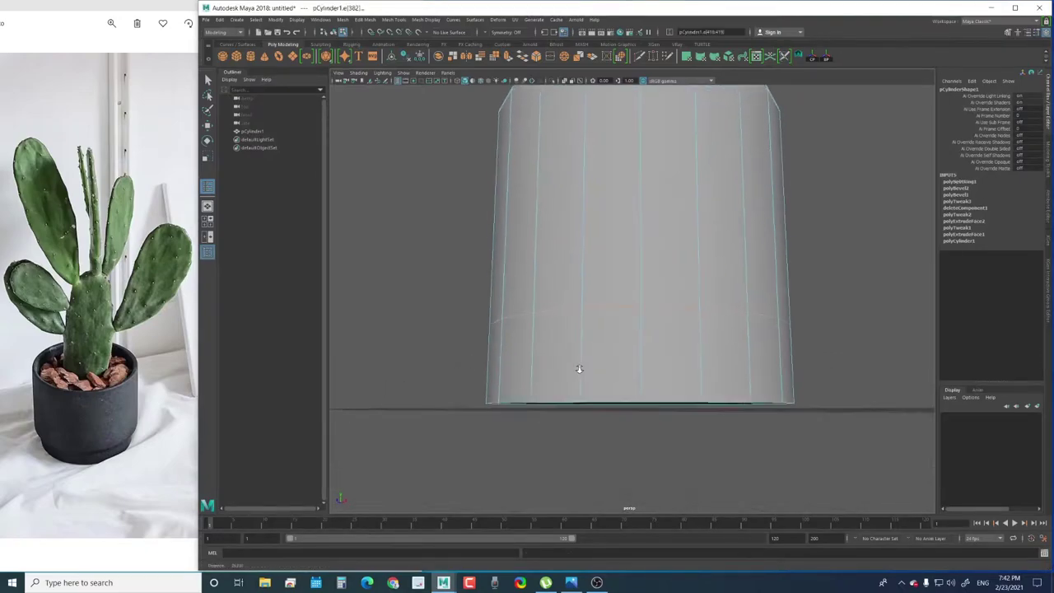
pyautogui.keyDown('alt'); pyautogui.moveTo(579, 368); pyautogui.dragTo(535, 381); pyautogui.keyUp('alt')
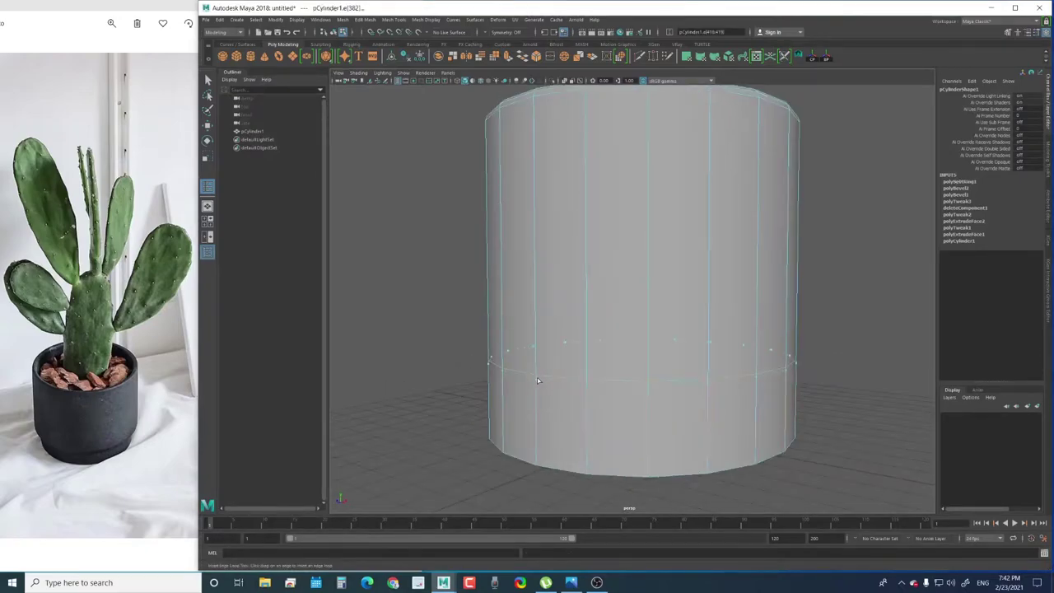
# Add a second base loop, then scale the bottom ring of faces inward into a narrower foot
pyautogui.click(544, 379)
pyautogui.press('w')
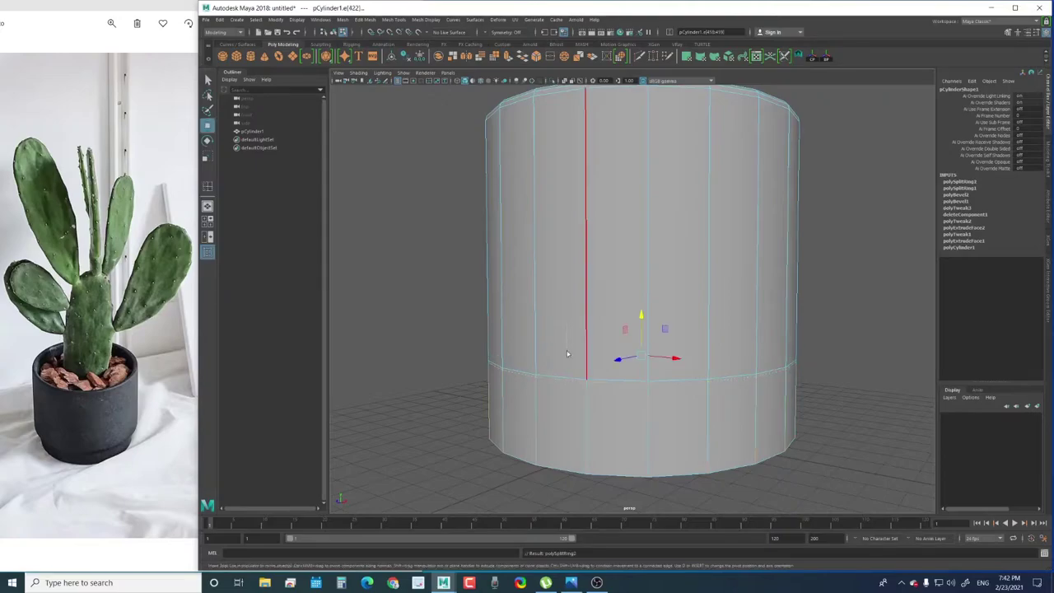
pyautogui.press('F11')
pyautogui.click(565, 404)
pyautogui.moveTo(565, 404)
pyautogui.keyDown('alt'); pyautogui.mouseDown()
pyautogui.moveTo(587, 355)
pyautogui.moveTo(562, 343)
pyautogui.moveTo(560, 355)
pyautogui.mouseUp(); pyautogui.keyUp('alt')
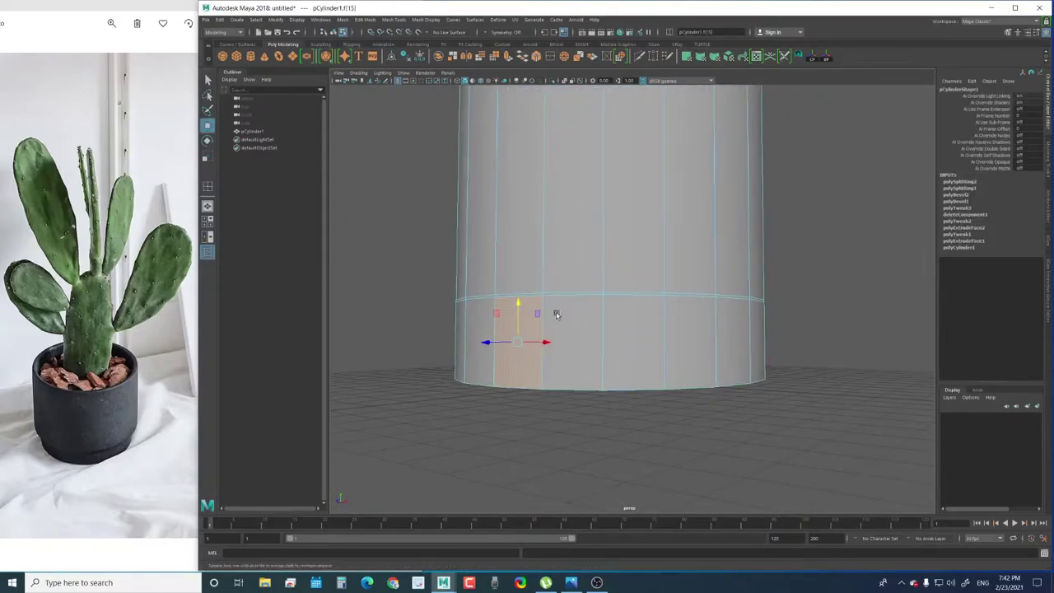
pyautogui.moveTo(576, 318)
pyautogui.keyDown('alt'); pyautogui.mouseDown()
pyautogui.moveTo(555, 313)
pyautogui.moveTo(553, 329)
pyautogui.mouseUp(); pyautogui.keyUp('alt')
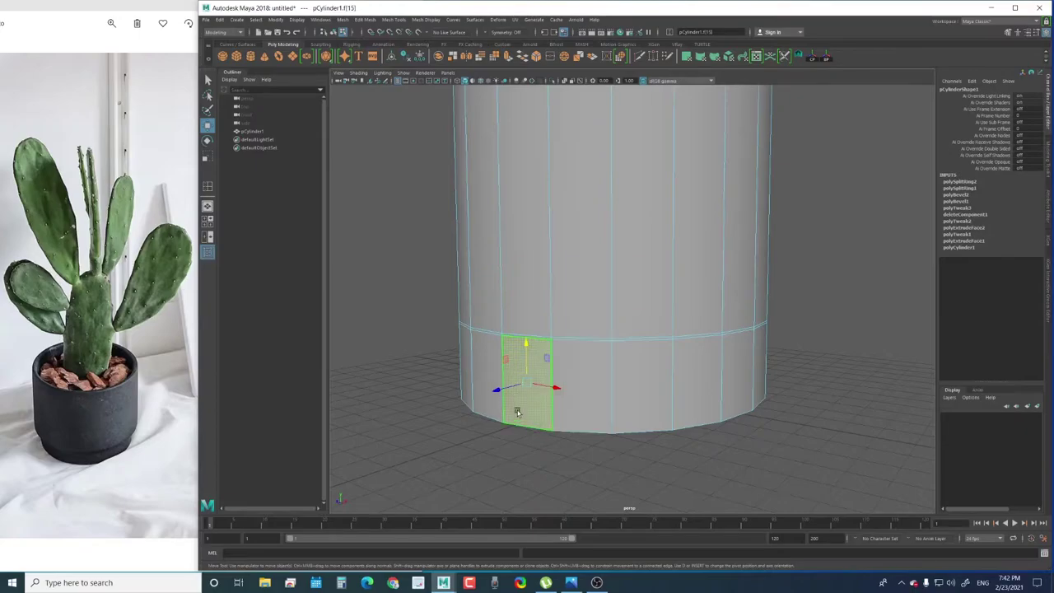
pyautogui.keyDown('shift'); pyautogui.doubleClick(587, 376); pyautogui.keyUp('shift')
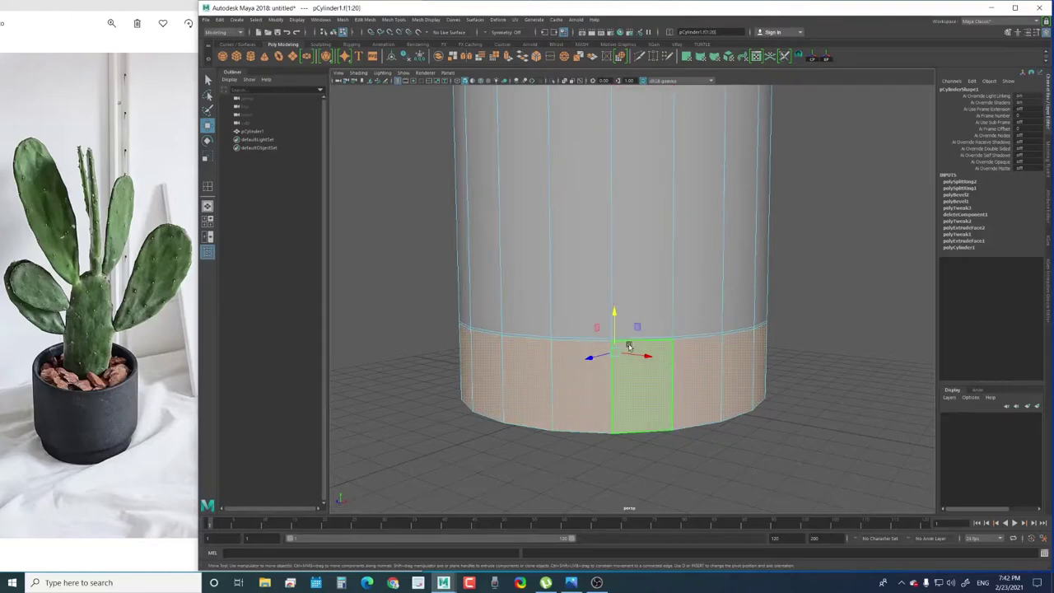
pyautogui.keyDown('alt'); pyautogui.moveTo(623, 323); pyautogui.dragTo(612, 328); pyautogui.keyUp('alt')
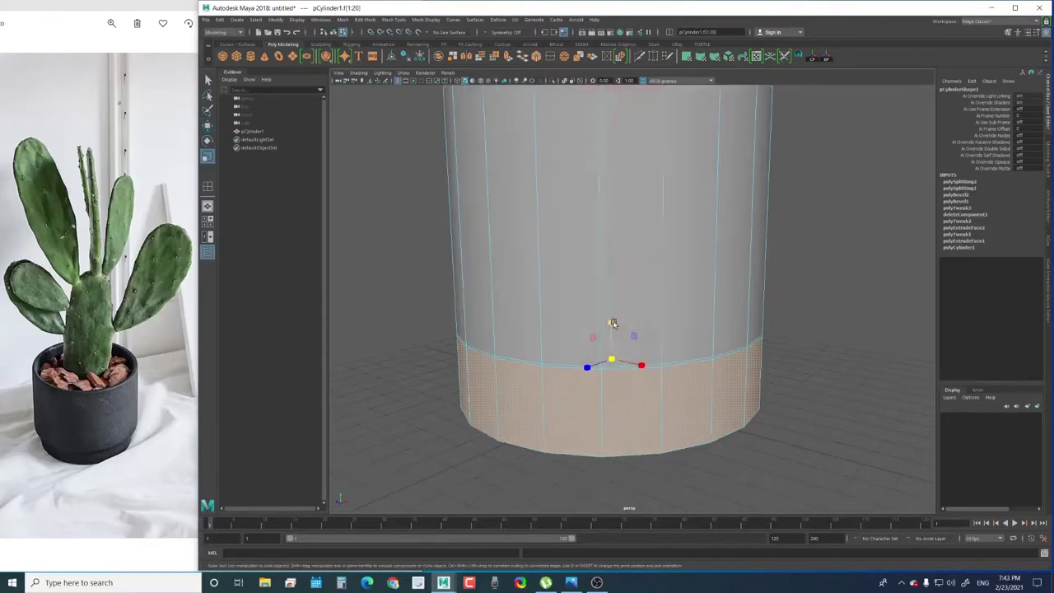
pyautogui.click(612, 322)
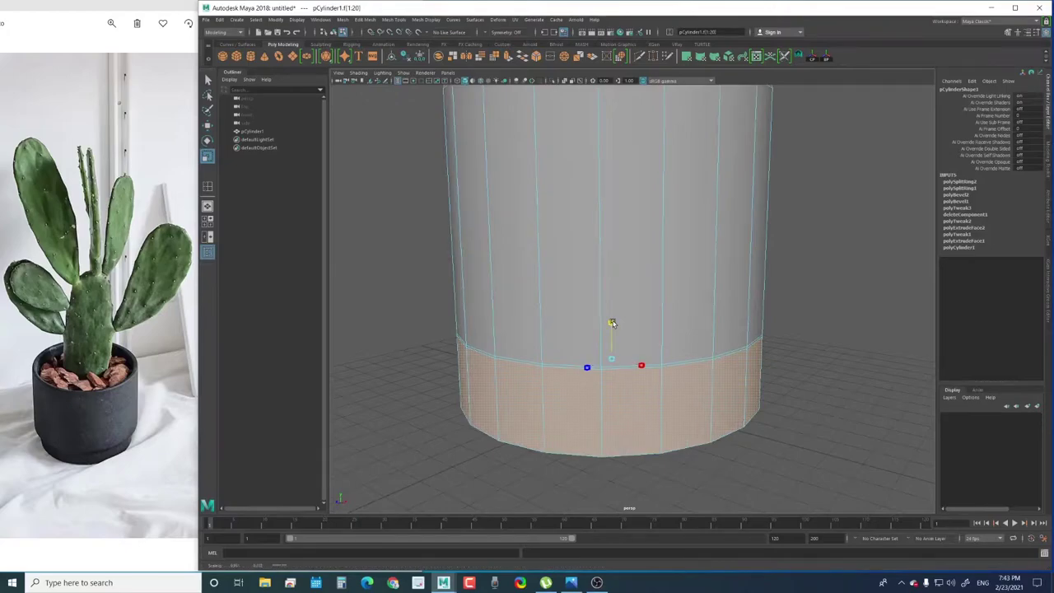
pyautogui.moveTo(611, 322); pyautogui.dragTo(608, 326)
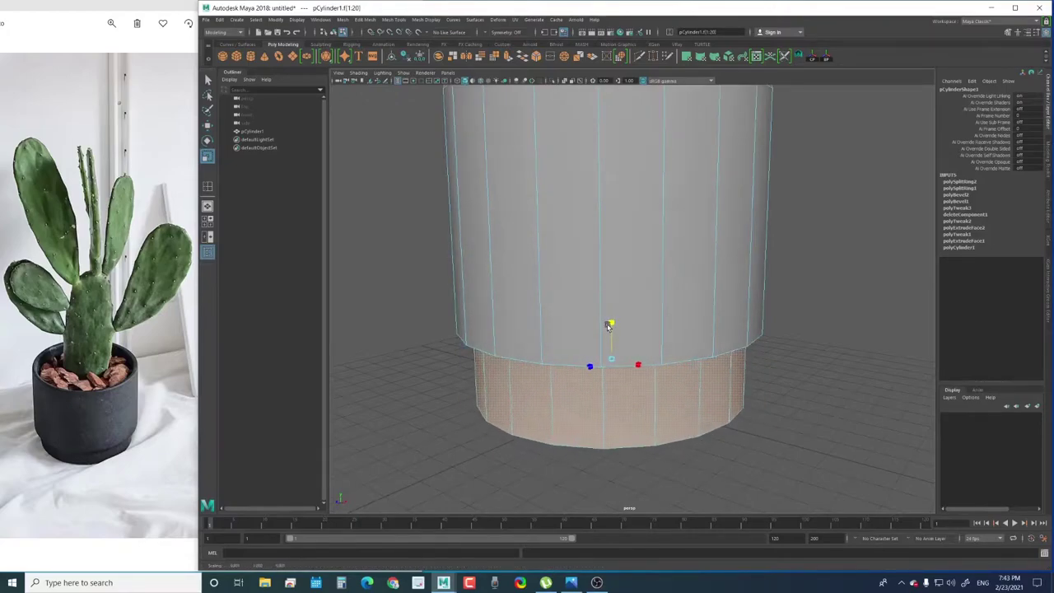
pyautogui.moveTo(608, 327)
pyautogui.mouseDown()
pyautogui.moveTo(511, 290)
pyautogui.moveTo(538, 345)
pyautogui.mouseUp()
# Bevel the step edge ring with Ctrl+B and set its Fraction to 0.59
pyautogui.press('F10')
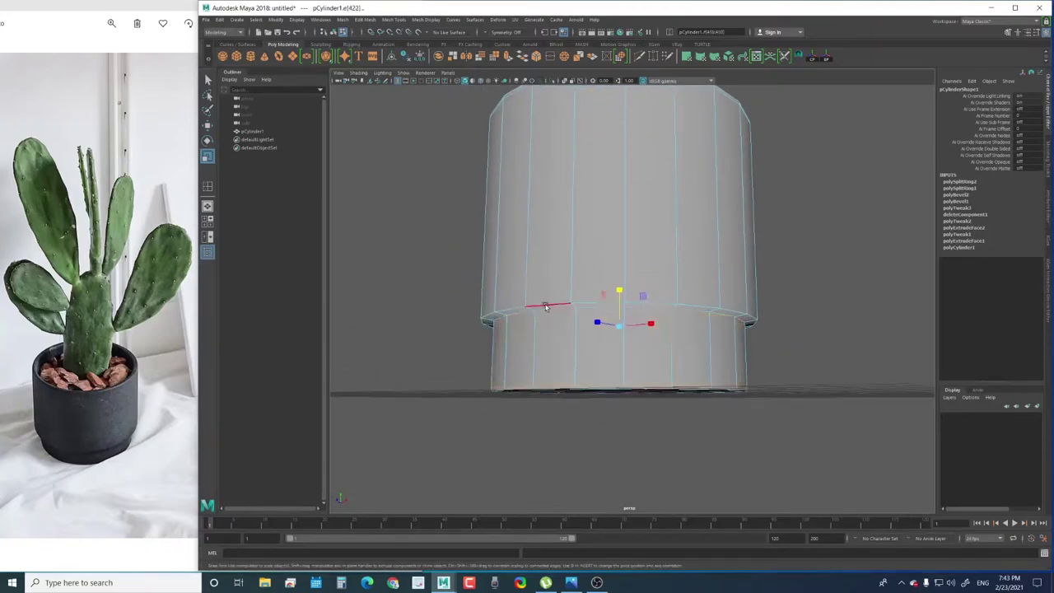
pyautogui.hotkey('ctrl', 'b')
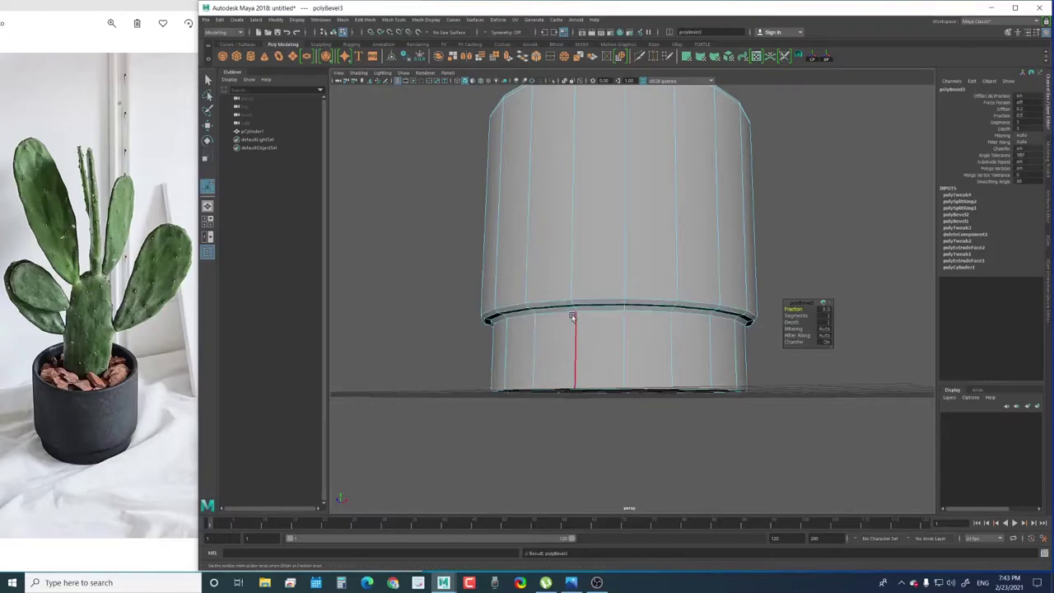
pyautogui.moveTo(568, 315); pyautogui.dragTo(576, 314)
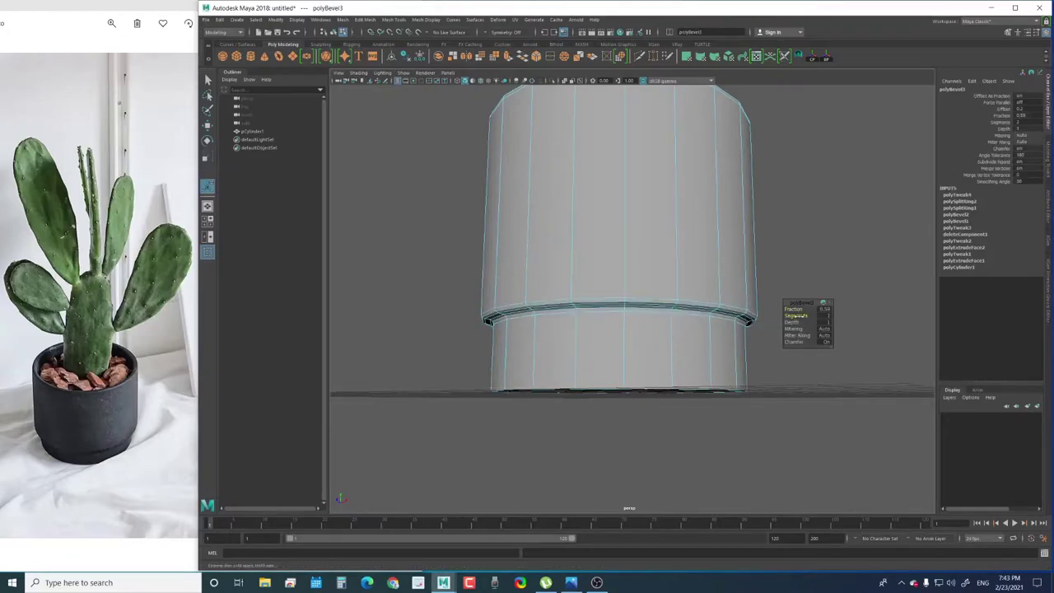
pyautogui.moveTo(796, 317); pyautogui.dragTo(798, 318)
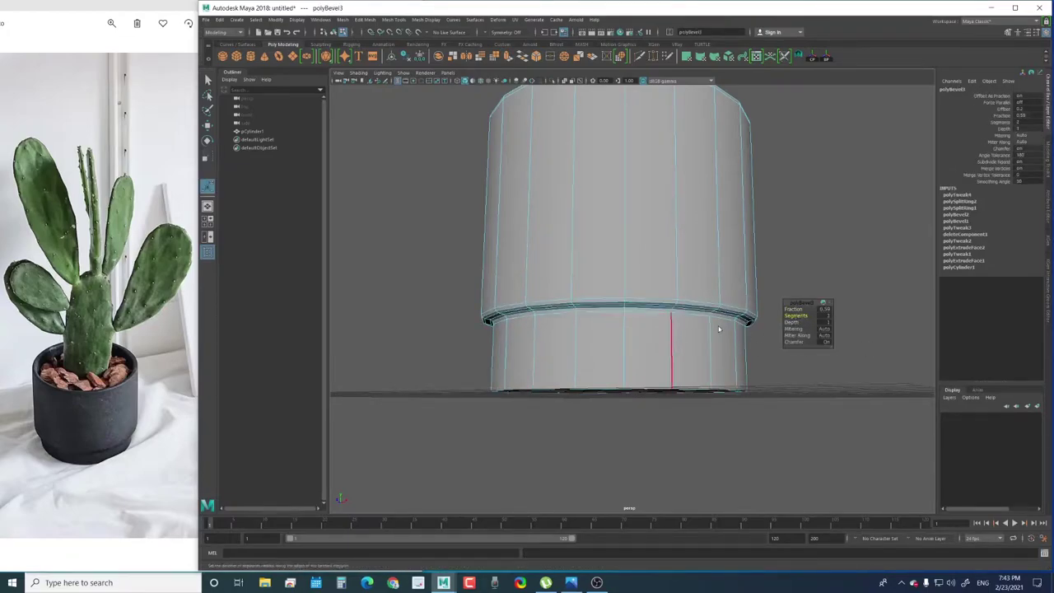
# Select the bottom ring of vertices and scale it inward to taper the foot
pyautogui.press('F8')
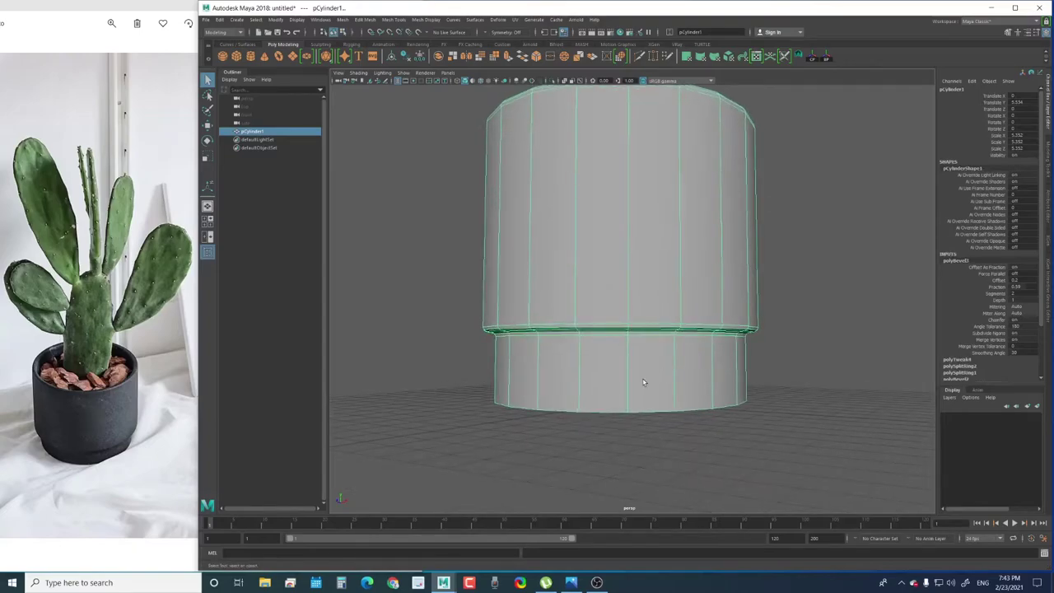
pyautogui.press('F9')
pyautogui.moveTo(453, 375); pyautogui.dragTo(843, 474)
pyautogui.press('w')
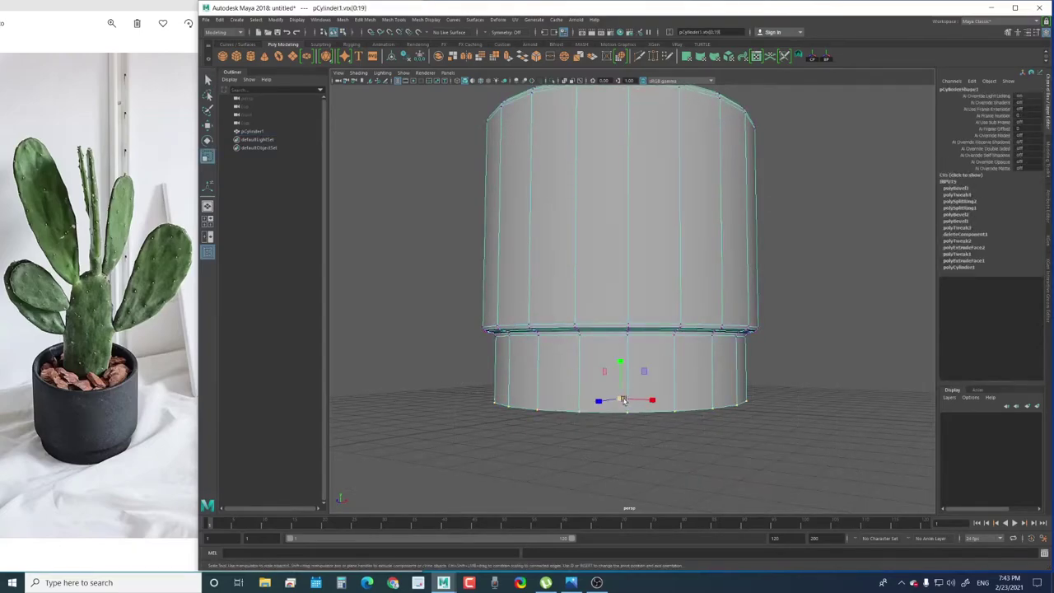
pyautogui.moveTo(624, 400); pyautogui.dragTo(609, 400)
pyautogui.press('w')
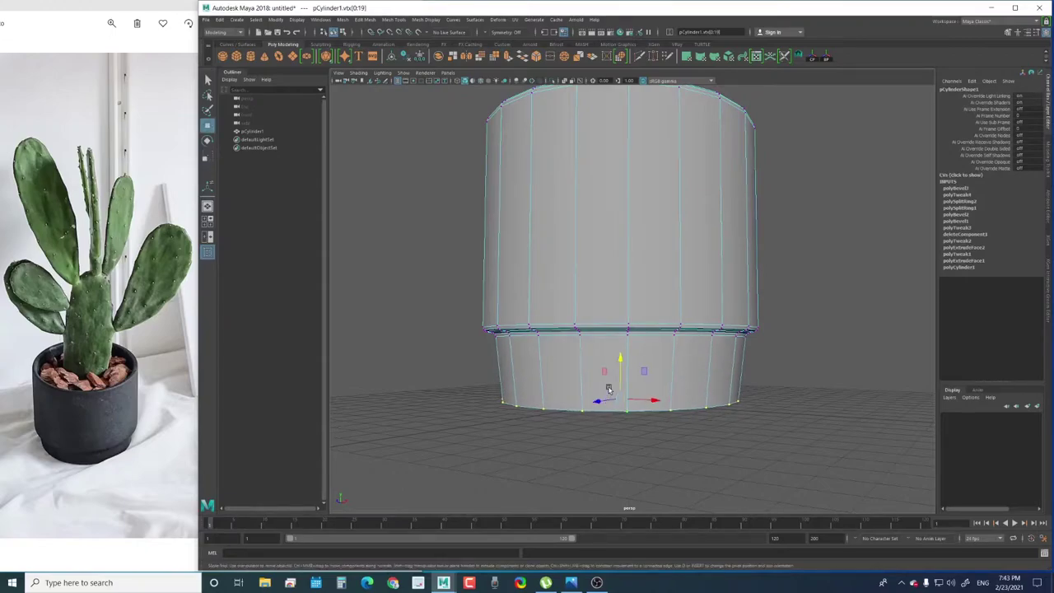
pyautogui.moveTo(607, 385)
pyautogui.keyDown('alt'); pyautogui.mouseDown()
pyautogui.moveTo(581, 355)
pyautogui.moveTo(621, 347)
pyautogui.mouseUp(); pyautogui.keyUp('alt')
pyautogui.press('F11')
# Hide the viewport grid and bevel a selected edge on the pot
pyautogui.click(621, 356)
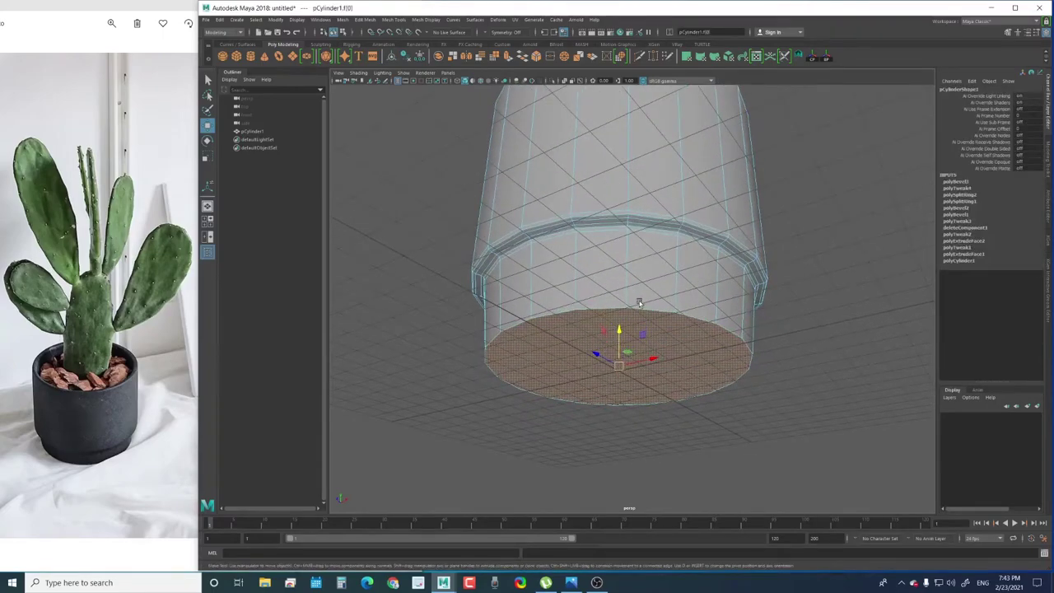
pyautogui.keyDown('alt'); pyautogui.moveTo(639, 303); pyautogui.dragTo(635, 339); pyautogui.keyUp('alt')
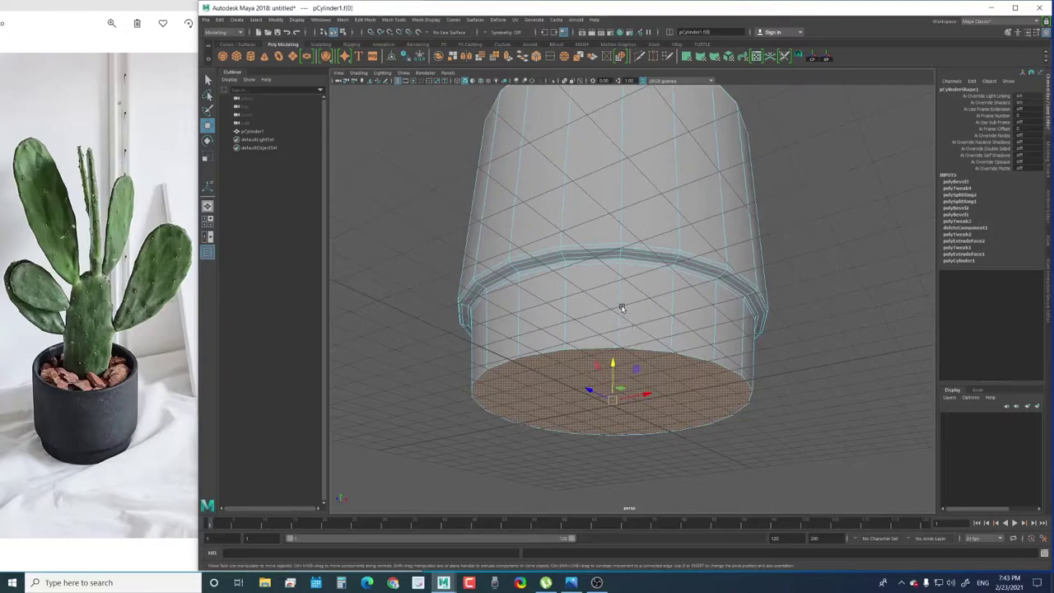
pyautogui.press('F10')
pyautogui.click(623, 216)
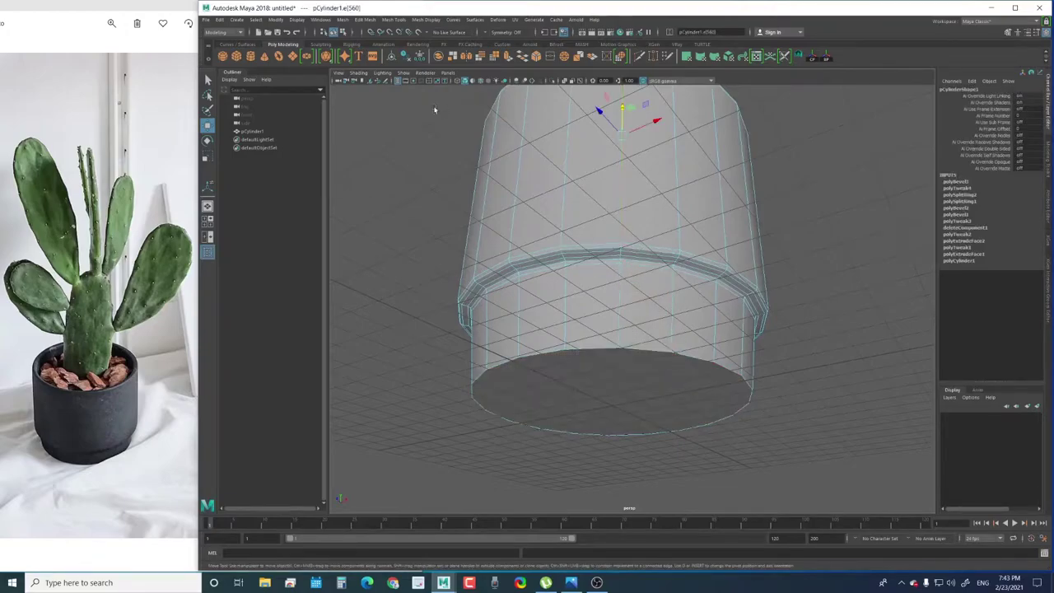
pyautogui.click(399, 83)
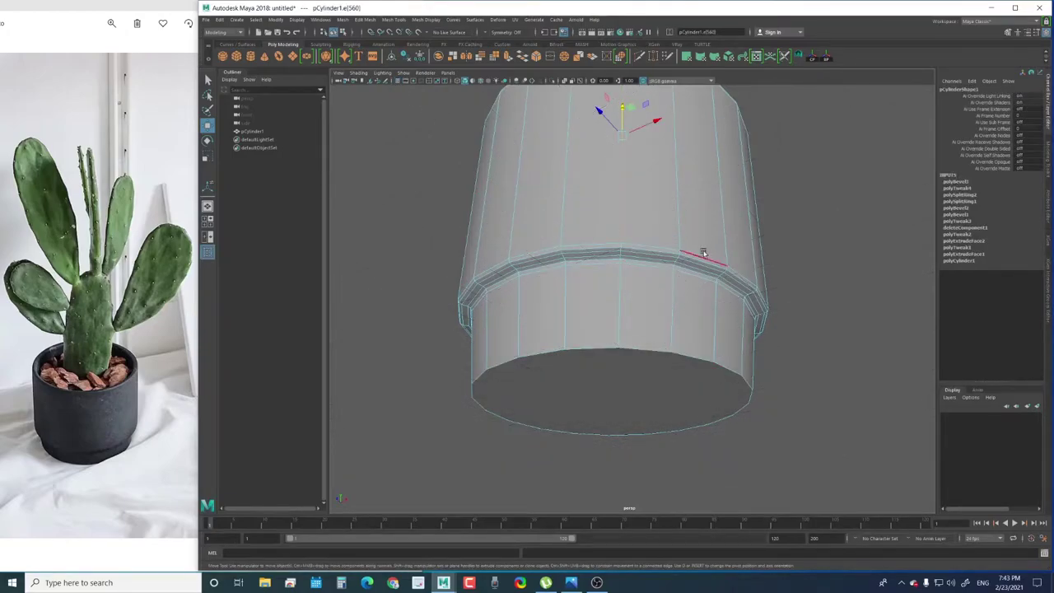
pyautogui.moveTo(673, 270)
pyautogui.keyDown('alt'); pyautogui.mouseDown()
pyautogui.moveTo(670, 285)
pyautogui.moveTo(658, 244)
pyautogui.mouseUp(); pyautogui.keyUp('alt')
pyautogui.hotkey('ctrl', 'b')
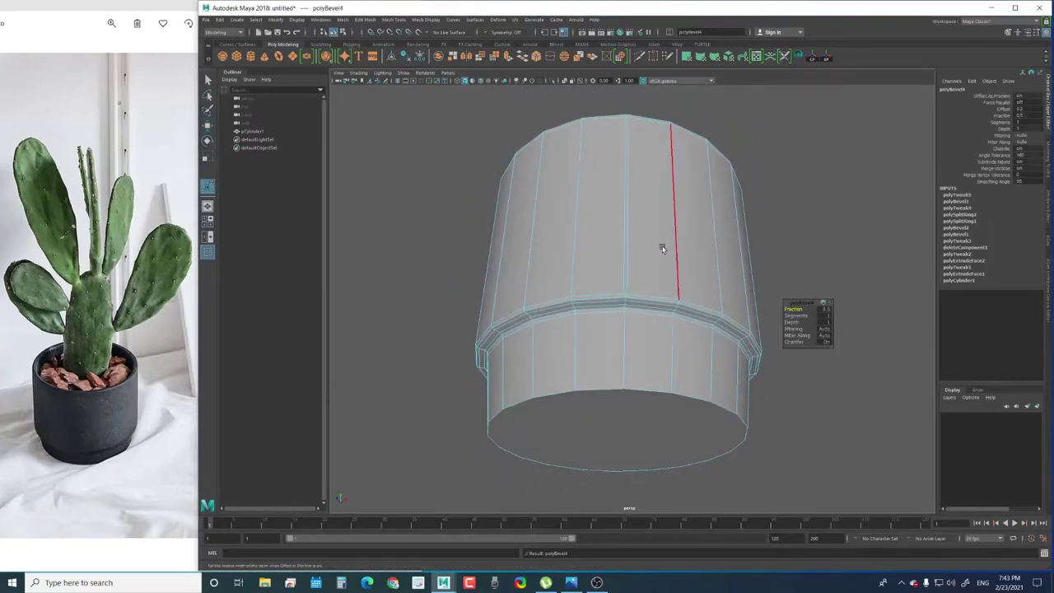
# Bevel the bottom cap face's border and reduce its Fraction to about 0.09
pyautogui.press('F11')
pyautogui.click(636, 427)
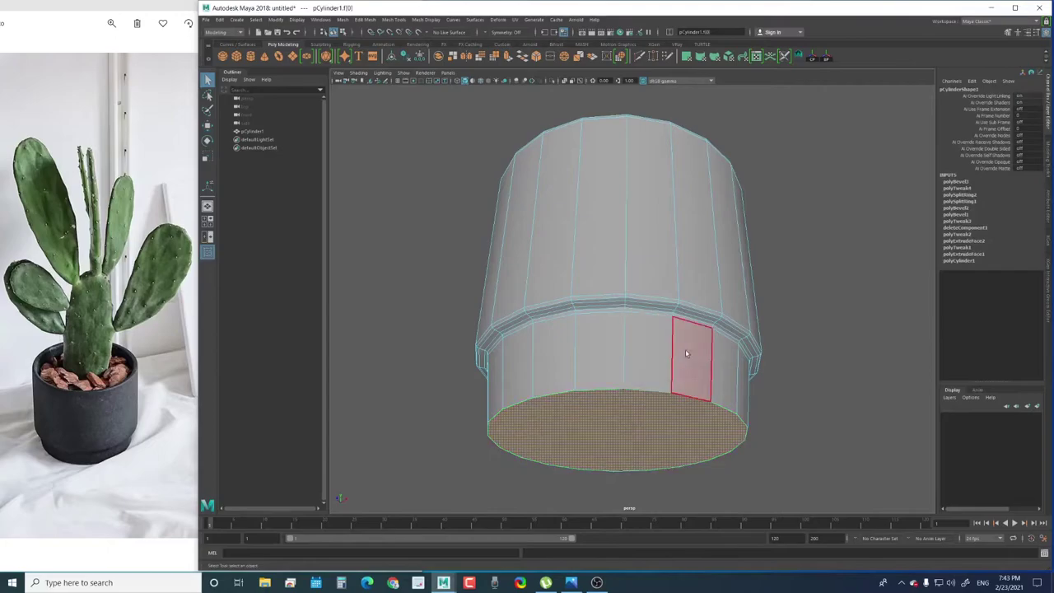
pyautogui.scroll(-2, 686, 354)
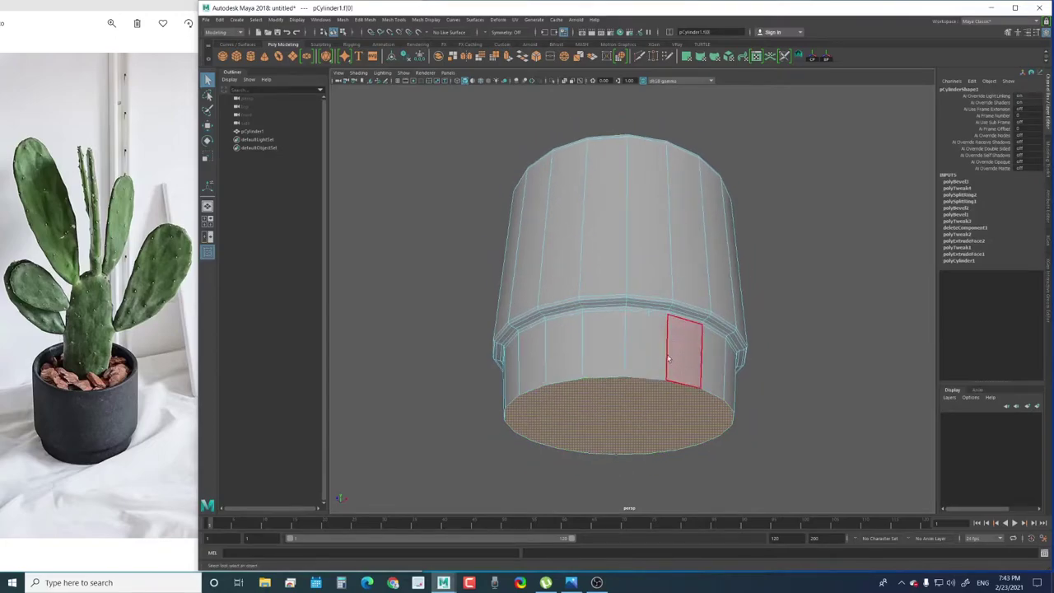
pyautogui.keyDown('shift'); pyautogui.moveTo(668, 359); pyautogui.dragTo(686, 355, button='right'); pyautogui.keyUp('shift')
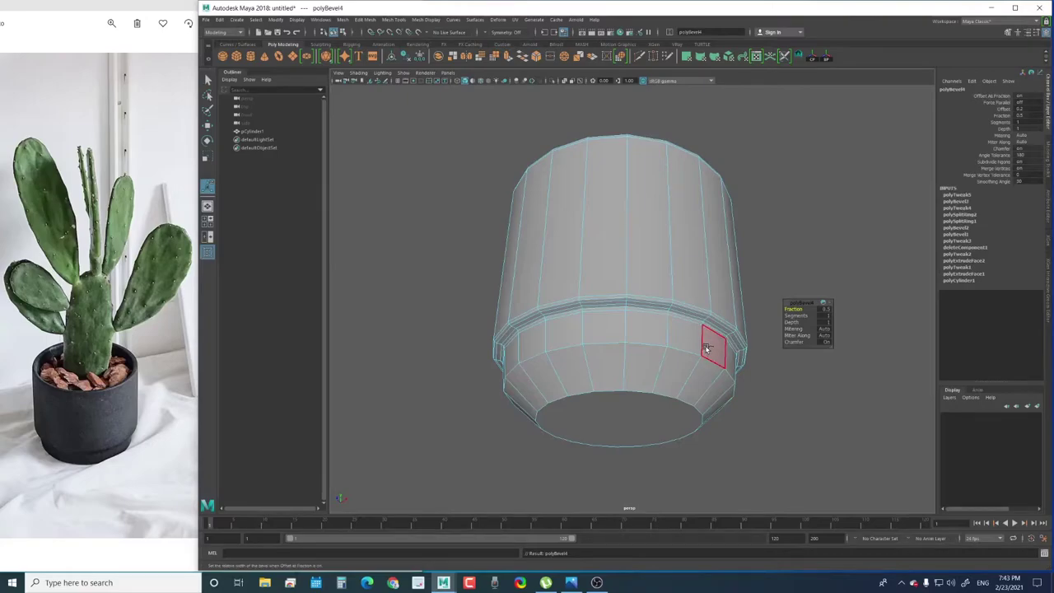
pyautogui.moveTo(706, 349); pyautogui.dragTo(690, 351)
pyautogui.press('f')
pyautogui.click(799, 316)
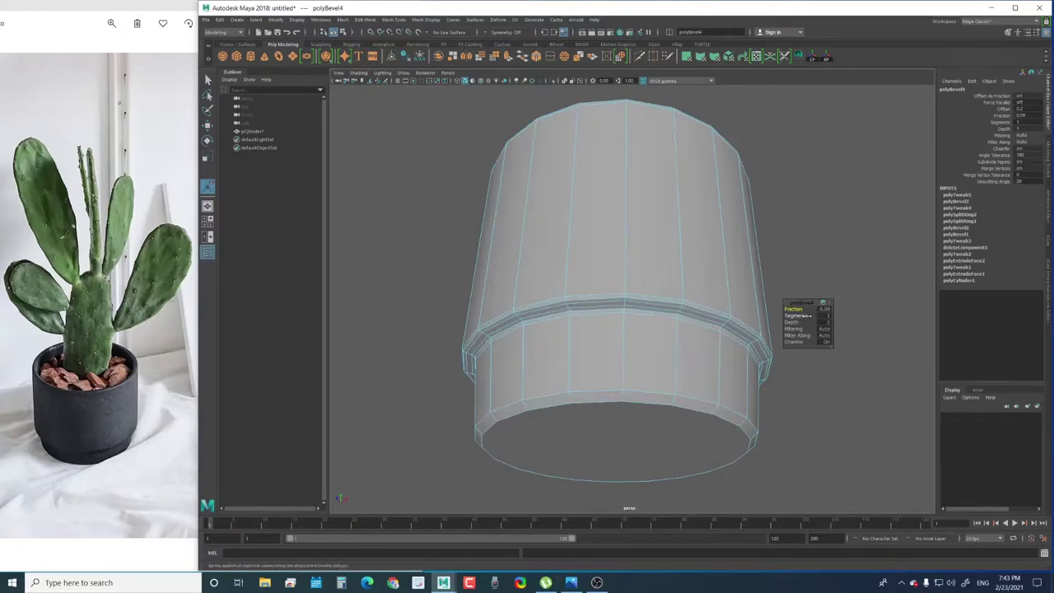
pyautogui.press('F8')
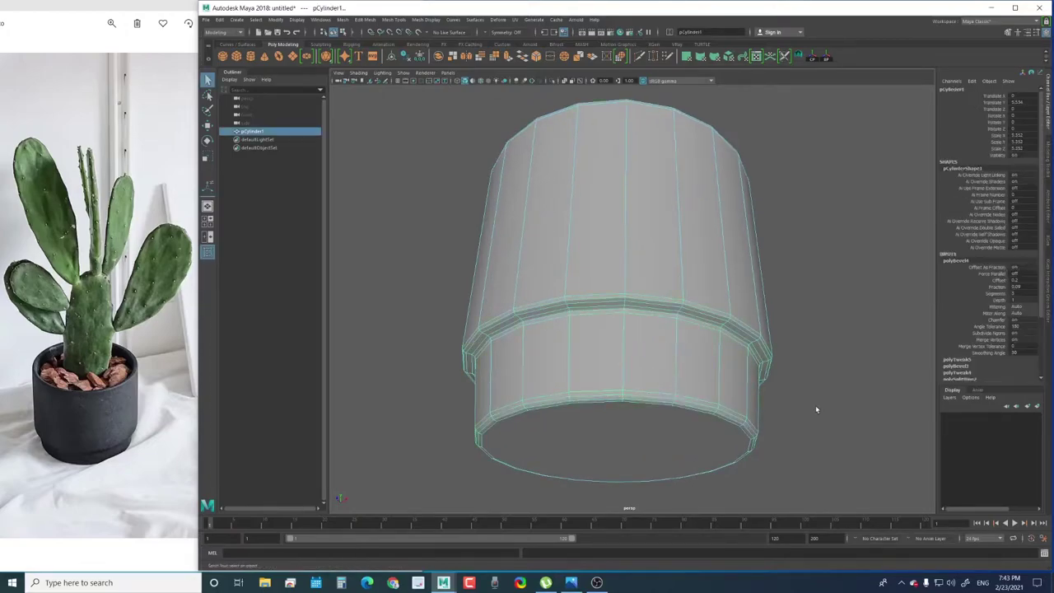
# Extrude the pot's bottom cap face twice, scaling it inward to form an inner ring of faces
pyautogui.press('w')
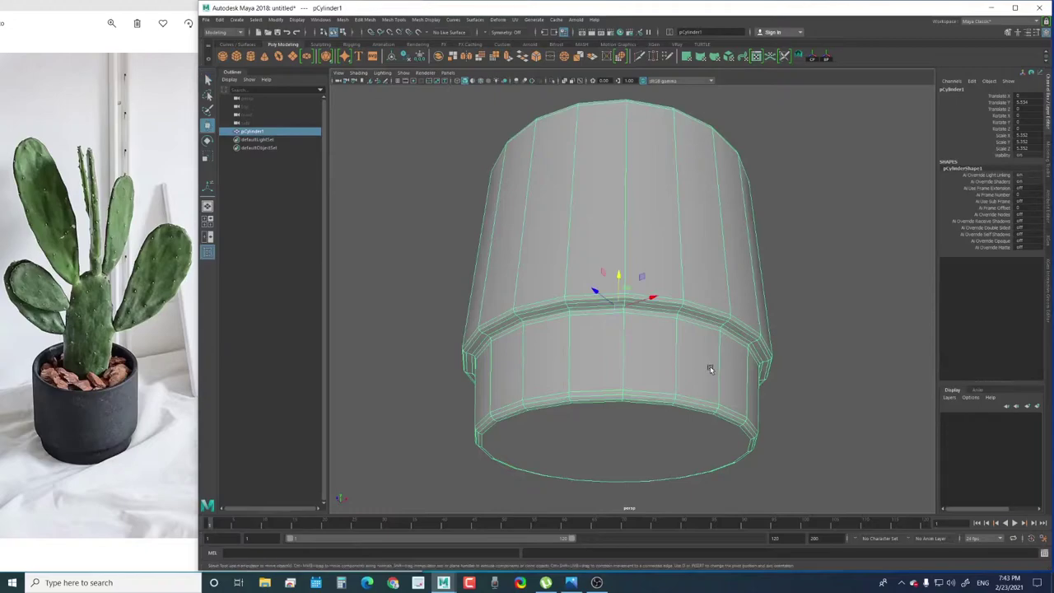
pyautogui.moveTo(706, 365)
pyautogui.keyDown('alt'); pyautogui.mouseDown()
pyautogui.moveTo(659, 353)
pyautogui.moveTo(670, 302)
pyautogui.mouseUp(); pyautogui.keyUp('alt')
pyautogui.press('F11')
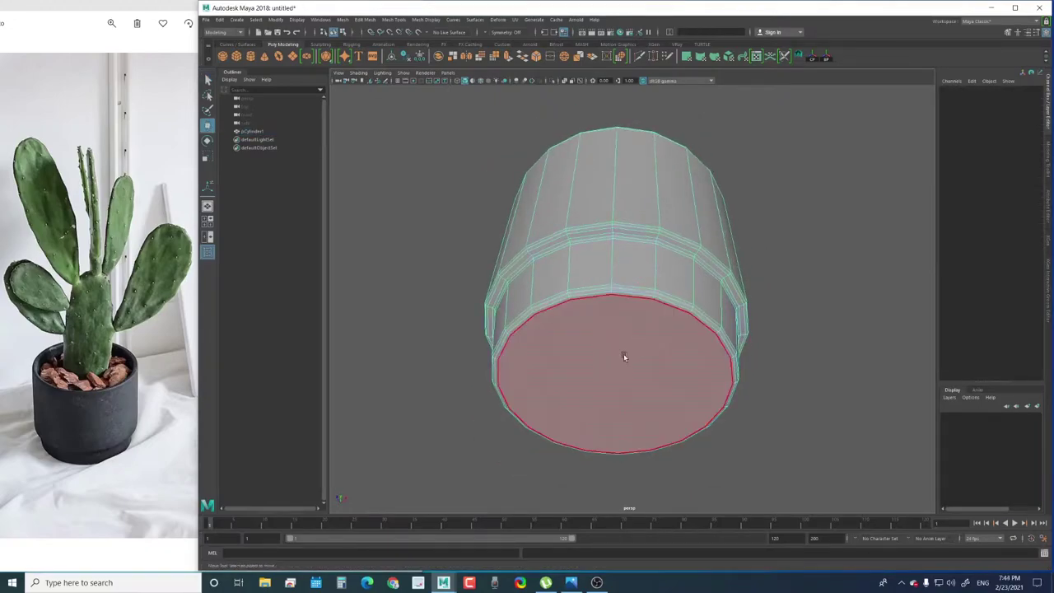
pyautogui.click(624, 356)
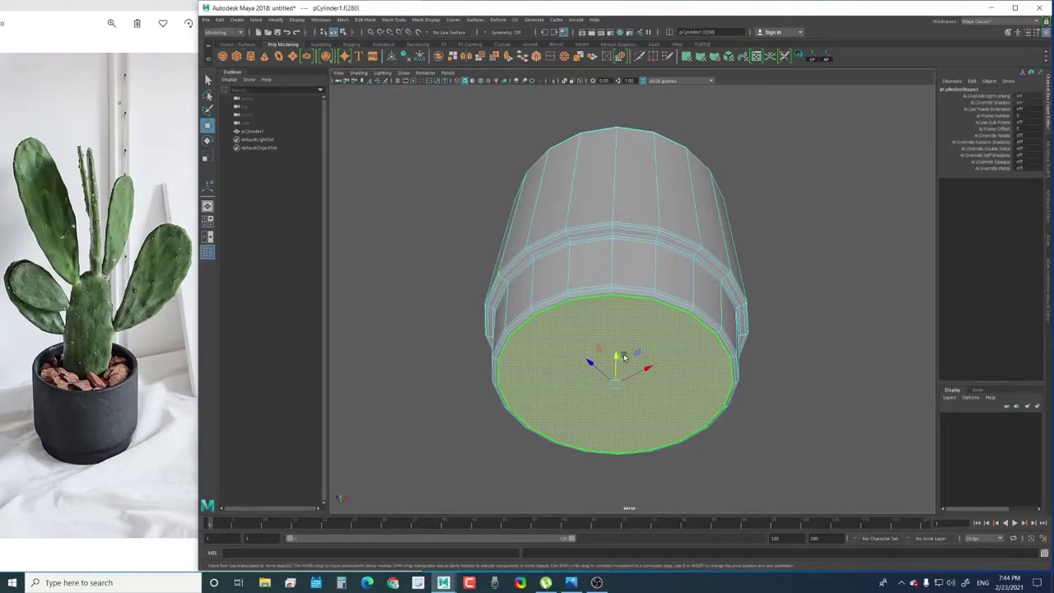
pyautogui.hotkey('ctrl', 'e')
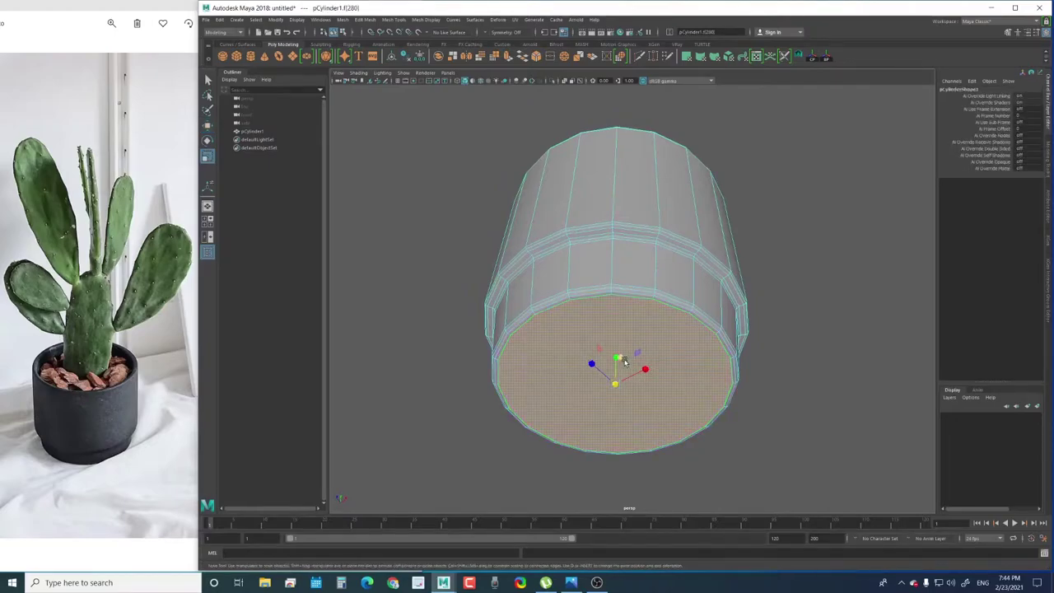
pyautogui.moveTo(616, 385); pyautogui.dragTo(508, 411)
pyautogui.scroll(2, 566, 384)
pyautogui.hotkey('ctrl', 'e')
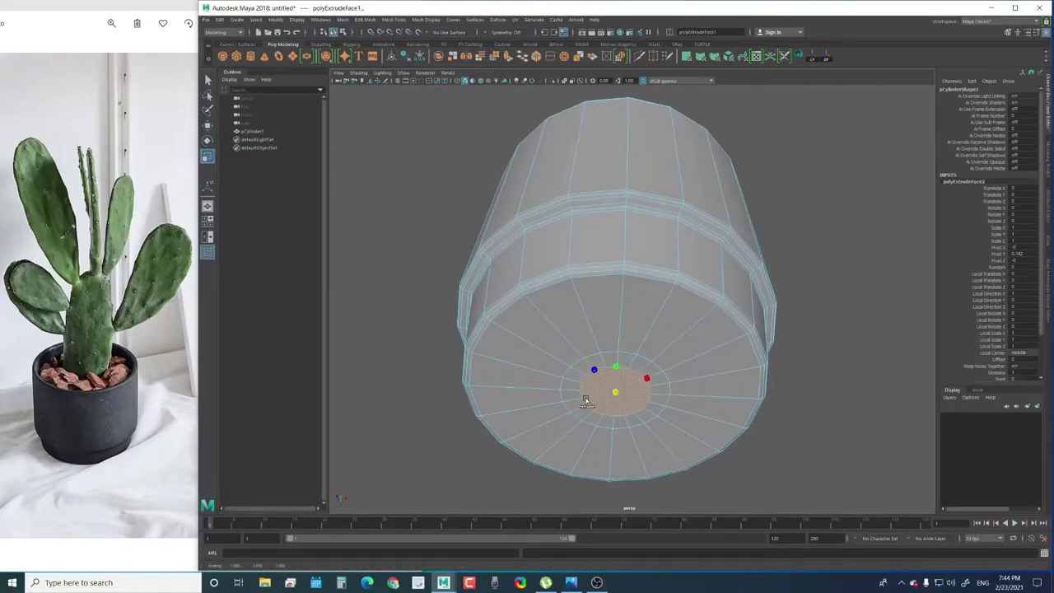
pyautogui.press('F8')
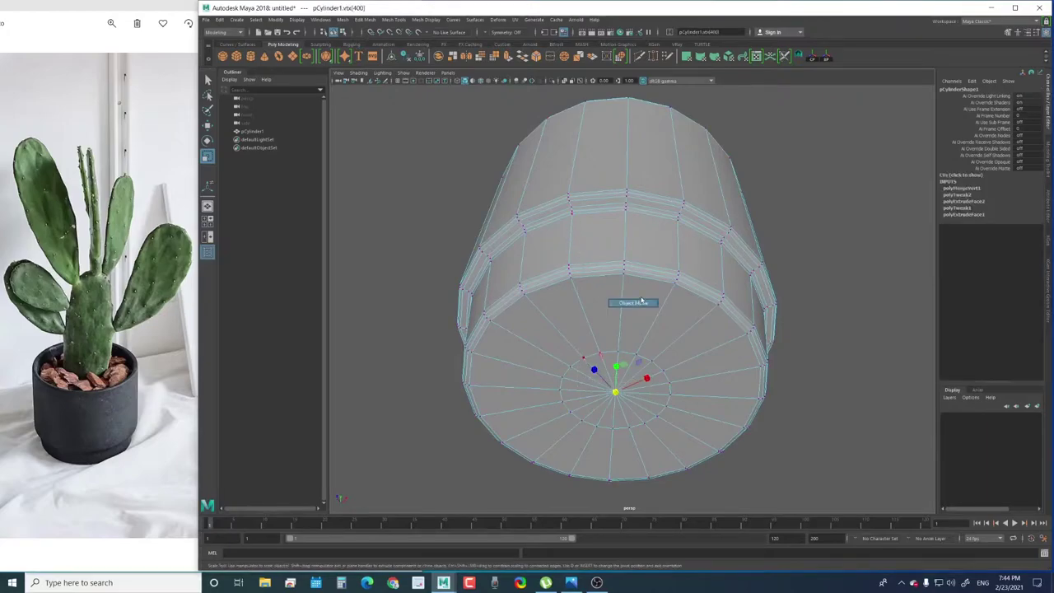
pyautogui.click(693, 339)
# Select the bottom's centre vertex, try raising it into the base, then undo the move
pyautogui.press('w')
pyautogui.keyDown('alt'); pyautogui.moveTo(687, 345); pyautogui.dragTo(621, 358); pyautogui.keyUp('alt')
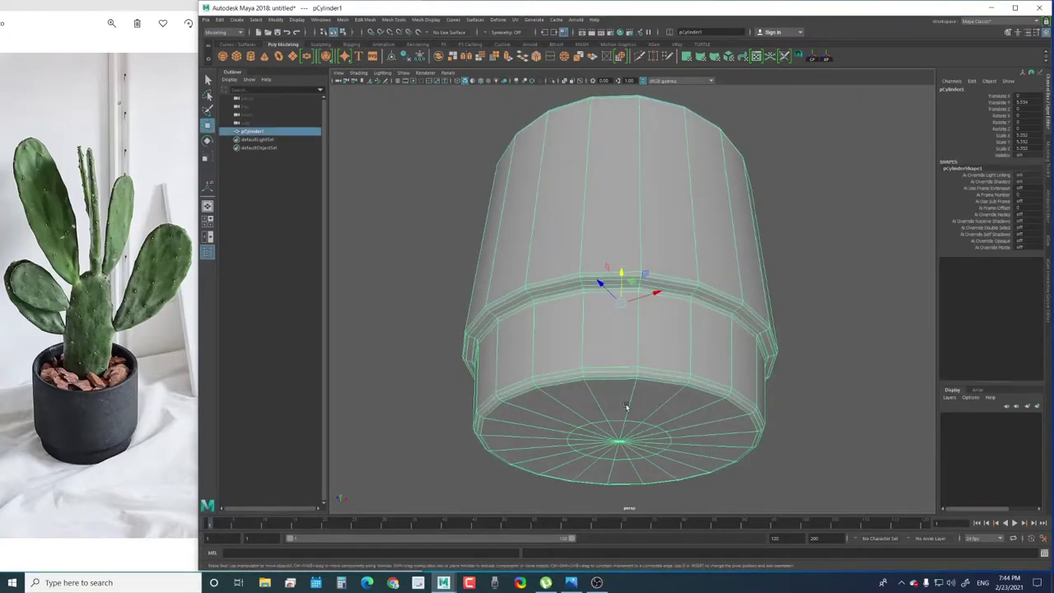
pyautogui.scroll(3, 622, 358)
pyautogui.press('F9')
pyautogui.click(609, 360)
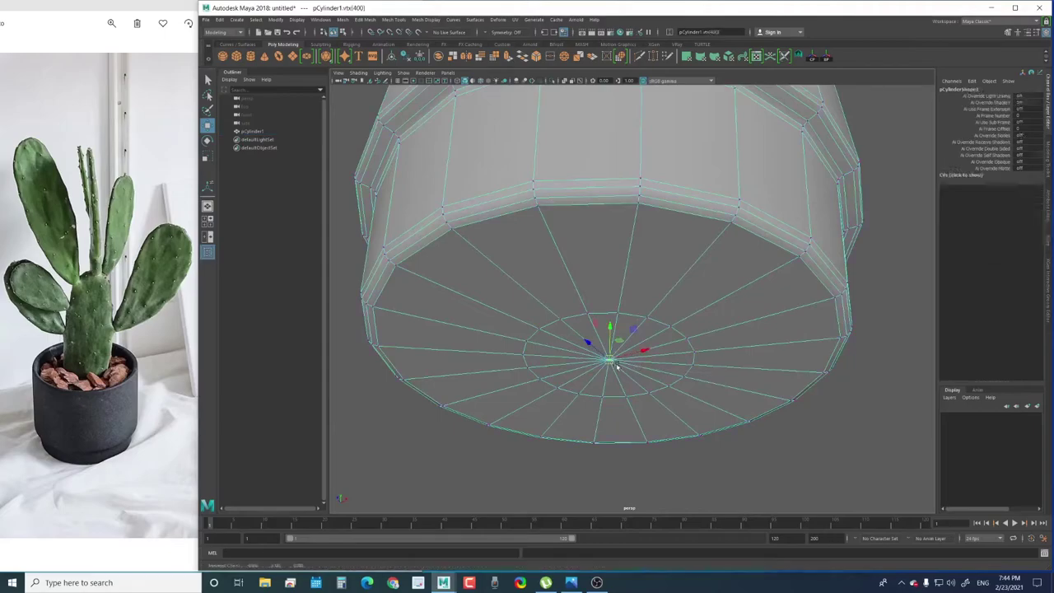
pyautogui.click(714, 372)
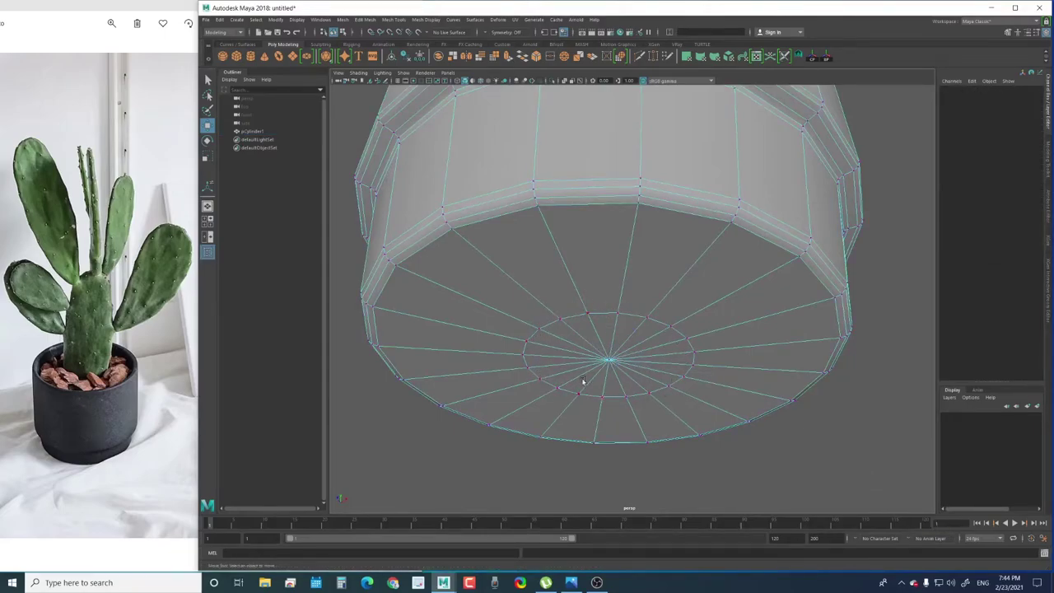
pyautogui.click(610, 356)
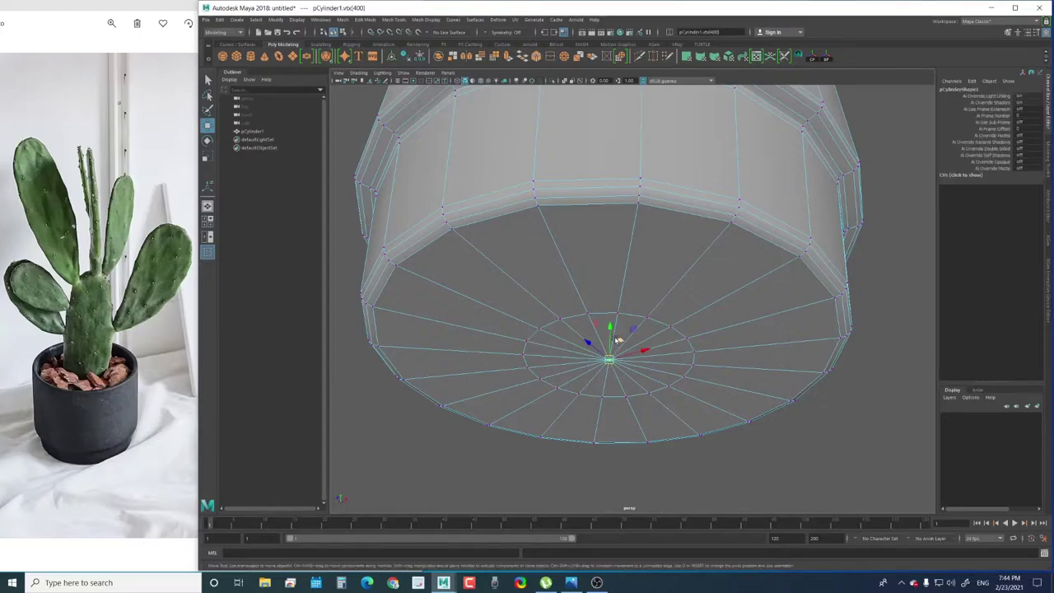
pyautogui.moveTo(610, 330); pyautogui.dragTo(613, 305)
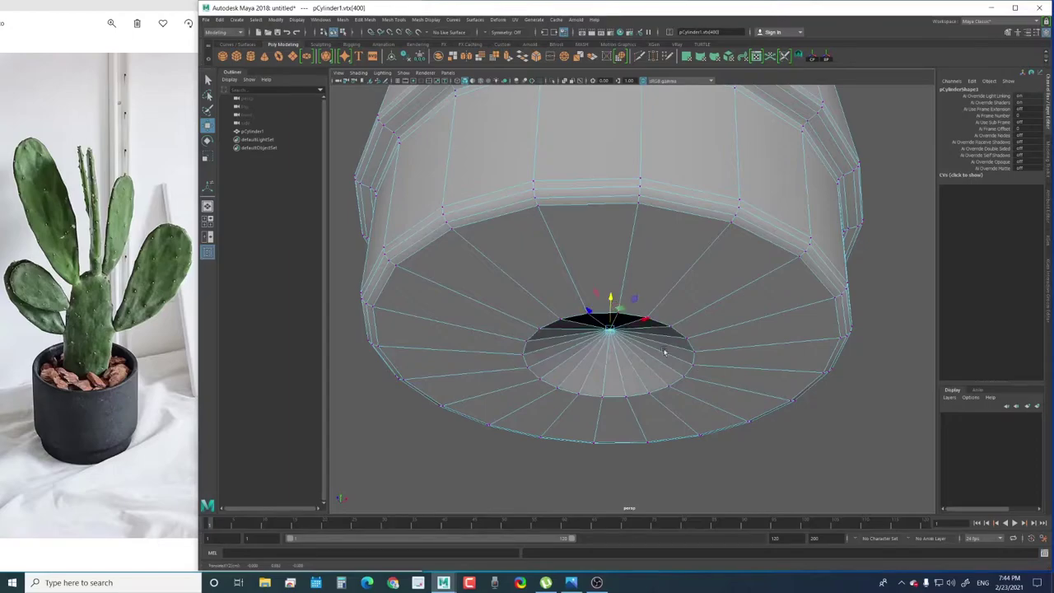
pyautogui.keyDown('alt'); pyautogui.moveTo(665, 353); pyautogui.dragTo(675, 370); pyautogui.keyUp('alt')
pyautogui.hotkey('ctrl', 'z')
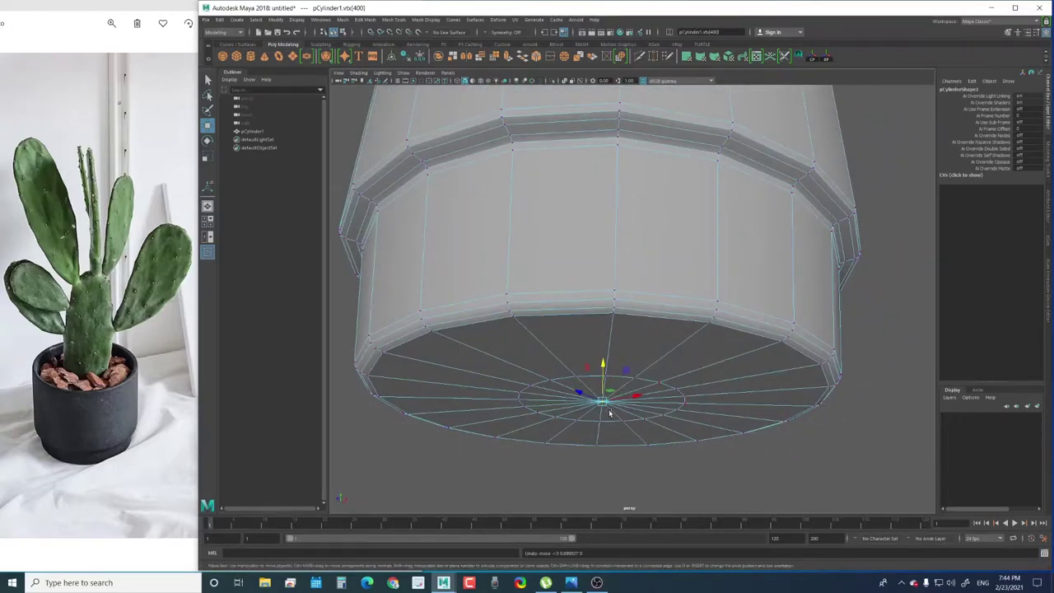
# Inspect the finished pot from below, above and the side, then reselect pCylinder1
pyautogui.moveTo(610, 413)
pyautogui.keyDown('alt'); pyautogui.mouseDown()
pyautogui.moveTo(582, 390)
pyautogui.moveTo(601, 408)
pyautogui.mouseUp(); pyautogui.keyUp('alt')
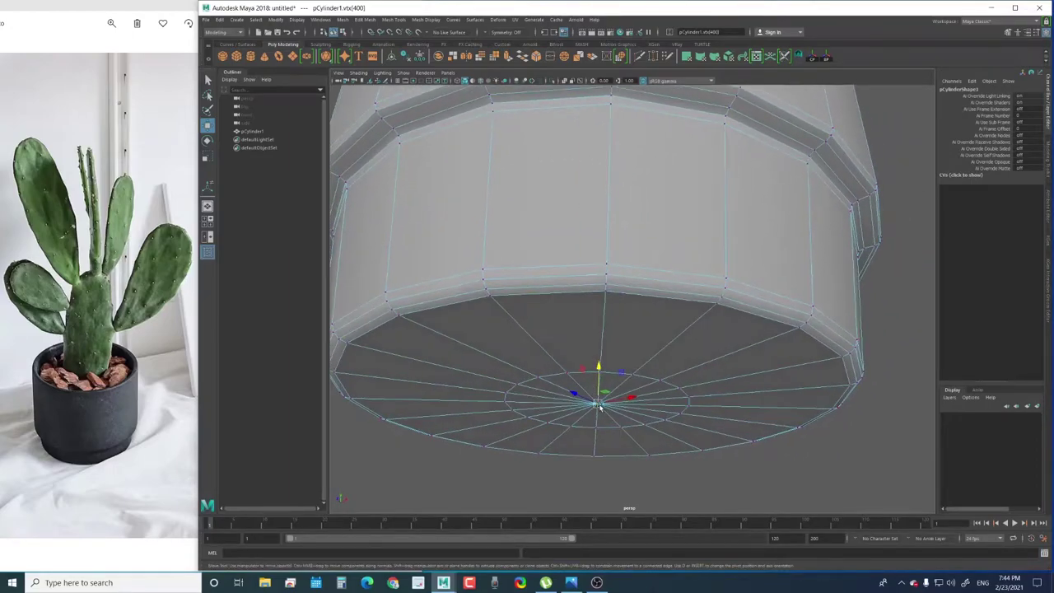
pyautogui.moveTo(770, 462); pyautogui.dragTo(791, 311, button='right')
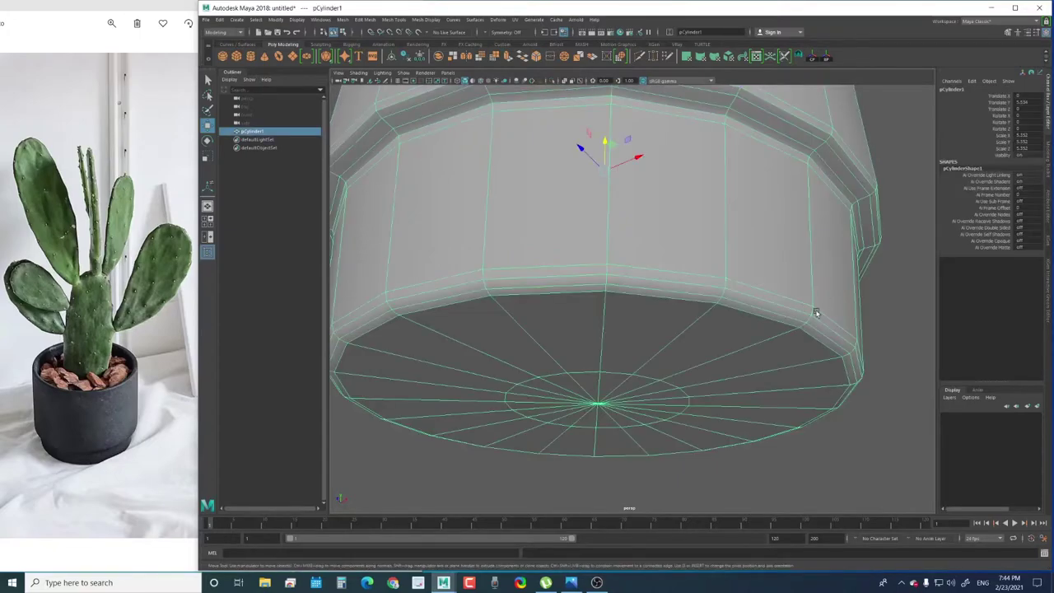
pyautogui.moveTo(861, 340)
pyautogui.keyDown('alt'); pyautogui.mouseDown()
pyautogui.moveTo(708, 332)
pyautogui.moveTo(711, 360)
pyautogui.moveTo(851, 320)
pyautogui.mouseUp(); pyautogui.keyUp('alt')
pyautogui.click(822, 316)
pyautogui.moveTo(690, 304)
pyautogui.keyDown('alt'); pyautogui.mouseDown()
pyautogui.moveTo(726, 283)
pyautogui.moveTo(622, 312)
pyautogui.moveTo(661, 280)
pyautogui.moveTo(650, 282)
pyautogui.moveTo(659, 329)
pyautogui.moveTo(697, 255)
pyautogui.mouseUp(); pyautogui.keyUp('alt')
pyautogui.click(659, 329)
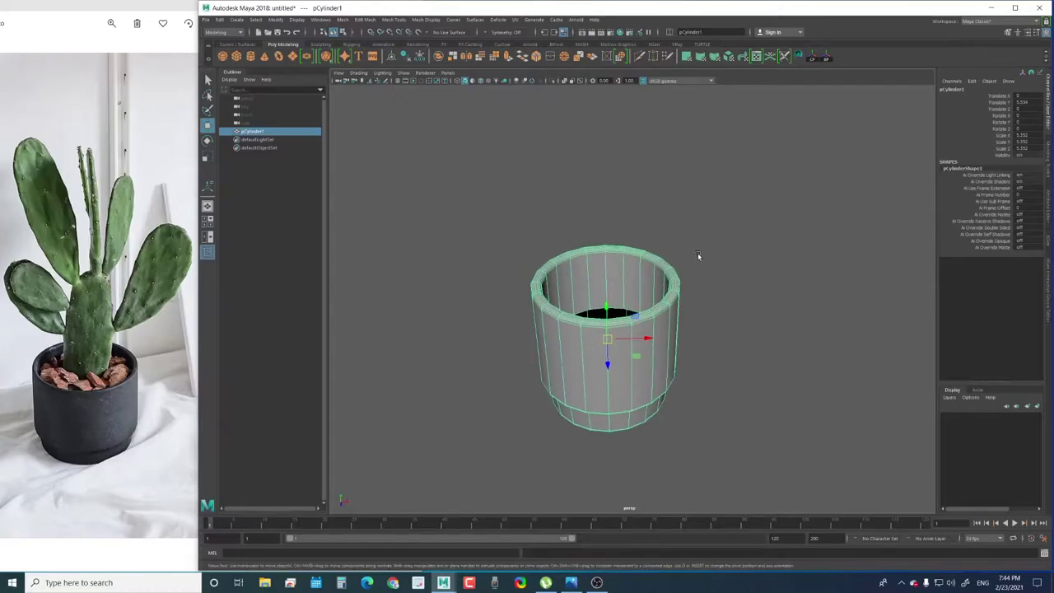
# Create a polygon cube, lift it above the pot's rim and scale it into a thin slab
pyautogui.click(236, 56)
pyautogui.moveTo(609, 366); pyautogui.dragTo(636, 262)
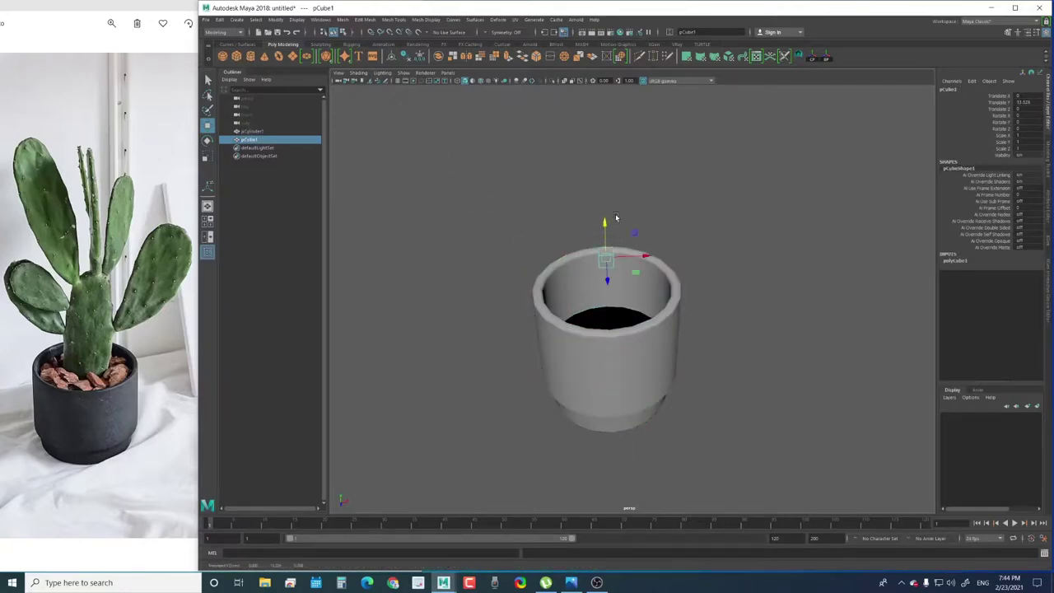
pyautogui.press('r')
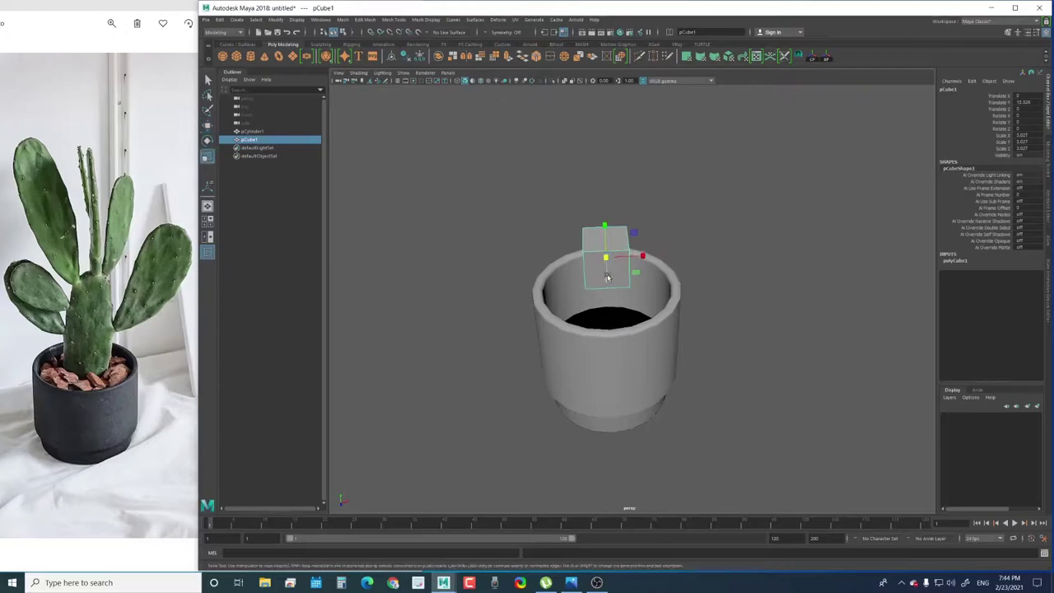
pyautogui.moveTo(636, 260)
pyautogui.mouseDown()
pyautogui.moveTo(621, 258)
pyautogui.moveTo(609, 274)
pyautogui.moveTo(568, 238)
pyautogui.moveTo(606, 188)
pyautogui.moveTo(601, 92)
pyautogui.moveTo(616, 229)
pyautogui.mouseUp()
pyautogui.press('w')
pyautogui.press('F9')
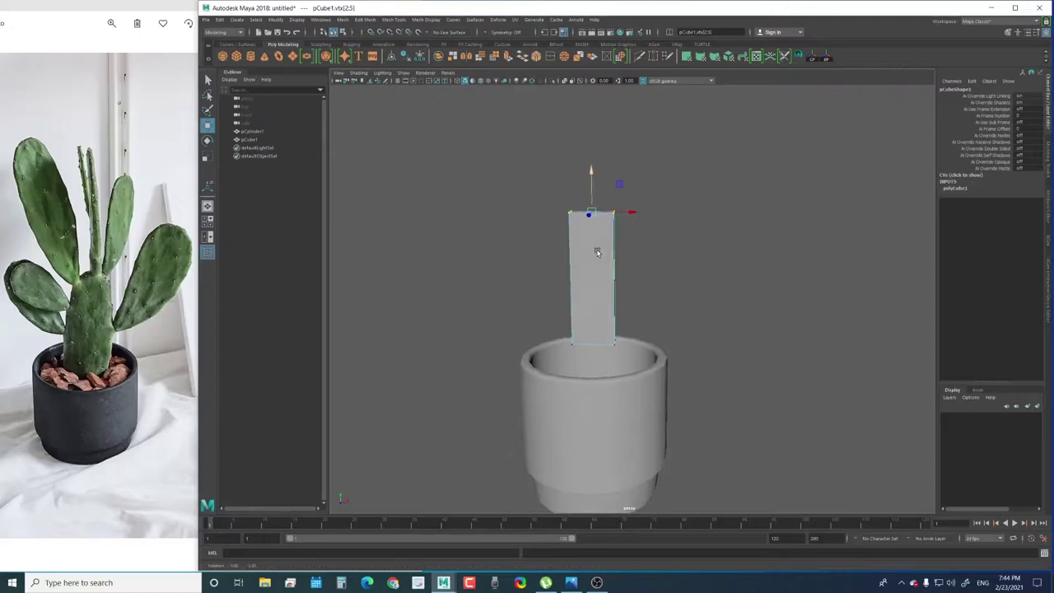
pyautogui.scroll(3, 595, 250)
pyautogui.keyDown('alt'); pyautogui.moveTo(606, 272); pyautogui.dragTo(612, 266, button='middle'); pyautogui.keyUp('alt')
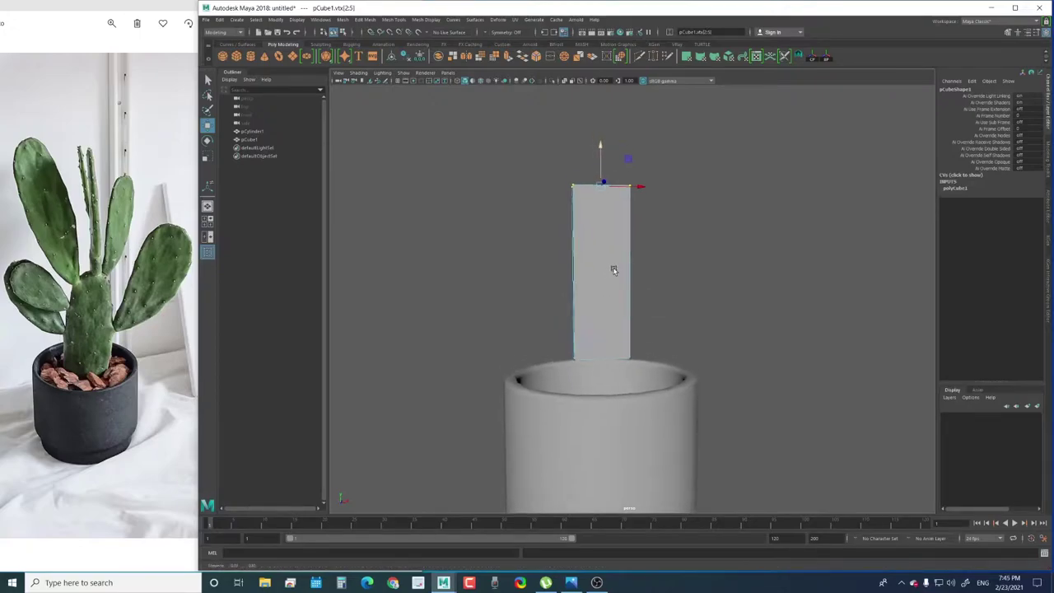
# Add one vertical and two horizontal edge loops to the block with the Insert Edge Loop Tool
pyautogui.press('F10')
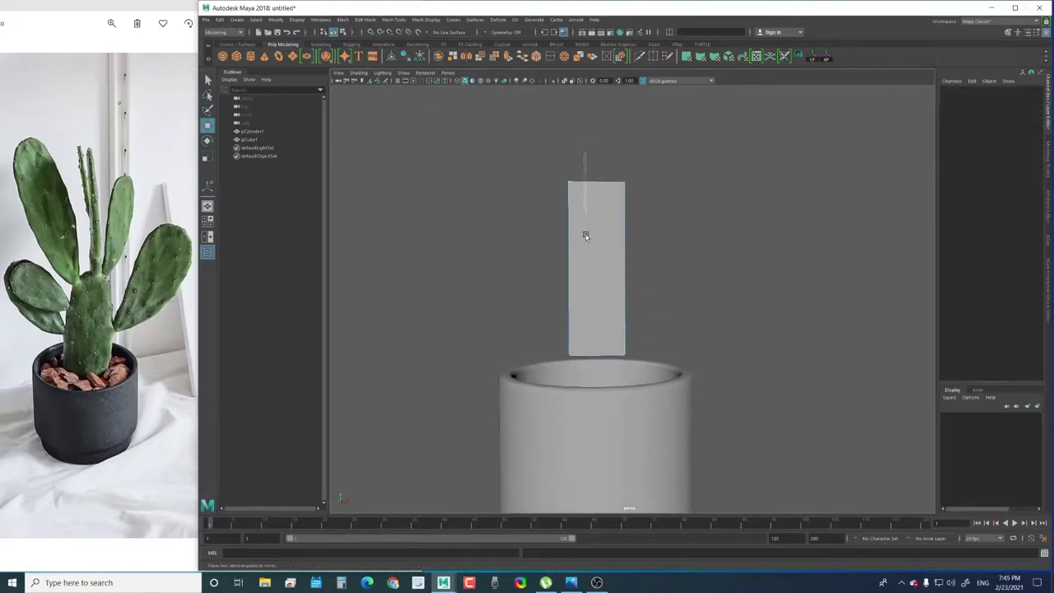
pyautogui.click(586, 247)
pyautogui.keyDown('shift'); pyautogui.rightClick(586, 216); pyautogui.keyUp('shift')
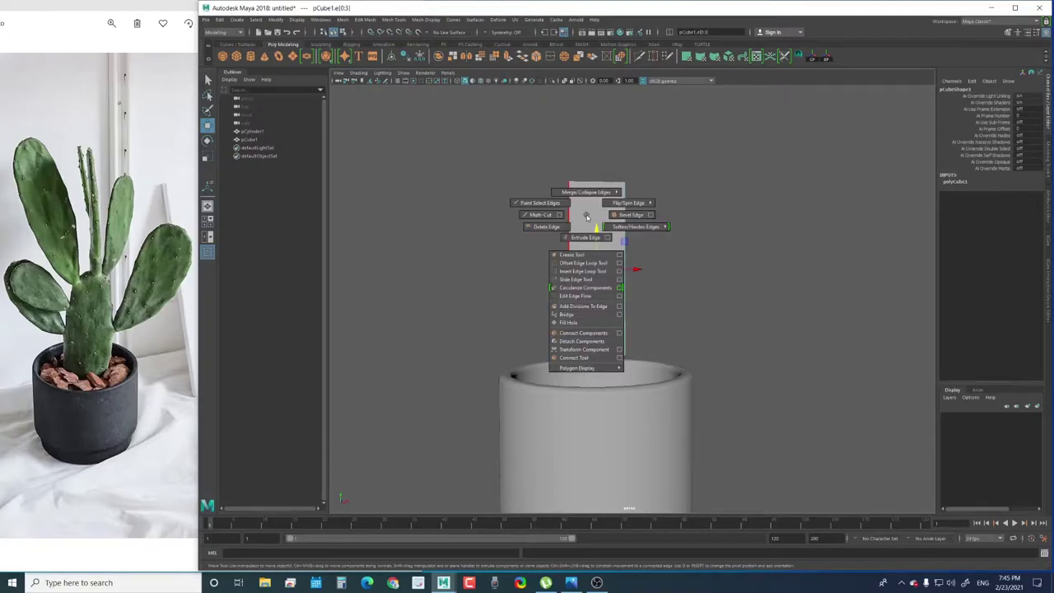
pyautogui.click(596, 310)
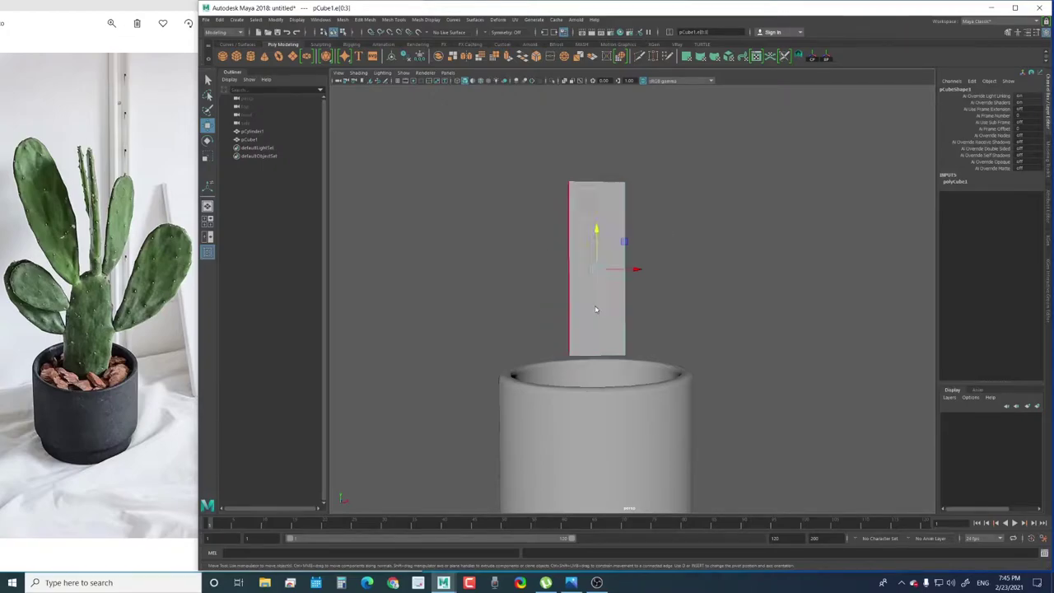
pyautogui.press('F8')
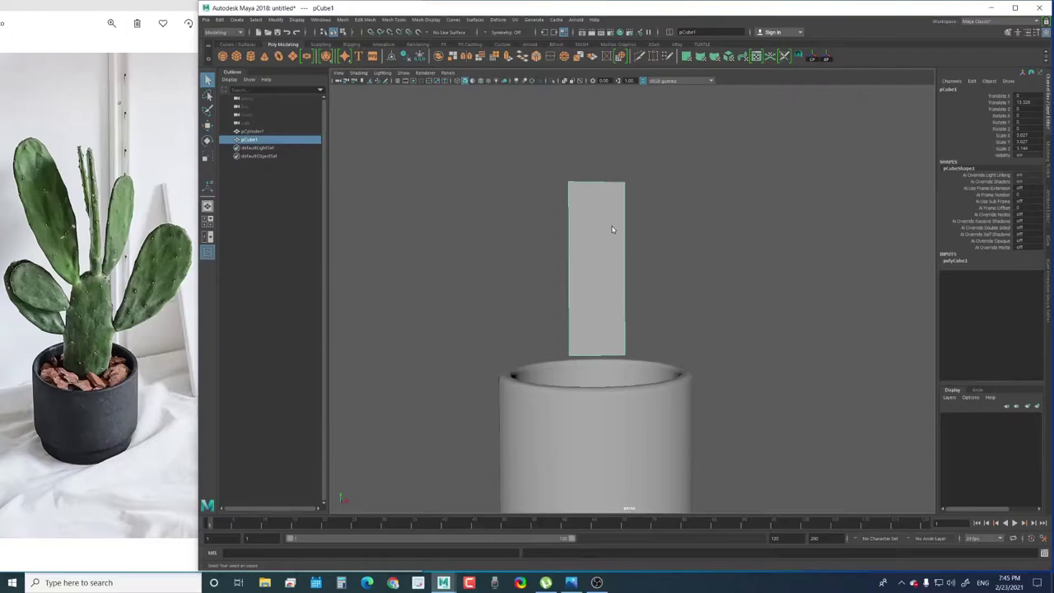
pyautogui.keyDown('shift'); pyautogui.rightClick(610, 226); pyautogui.keyUp('shift')
pyautogui.click(601, 280)
pyautogui.click(594, 185)
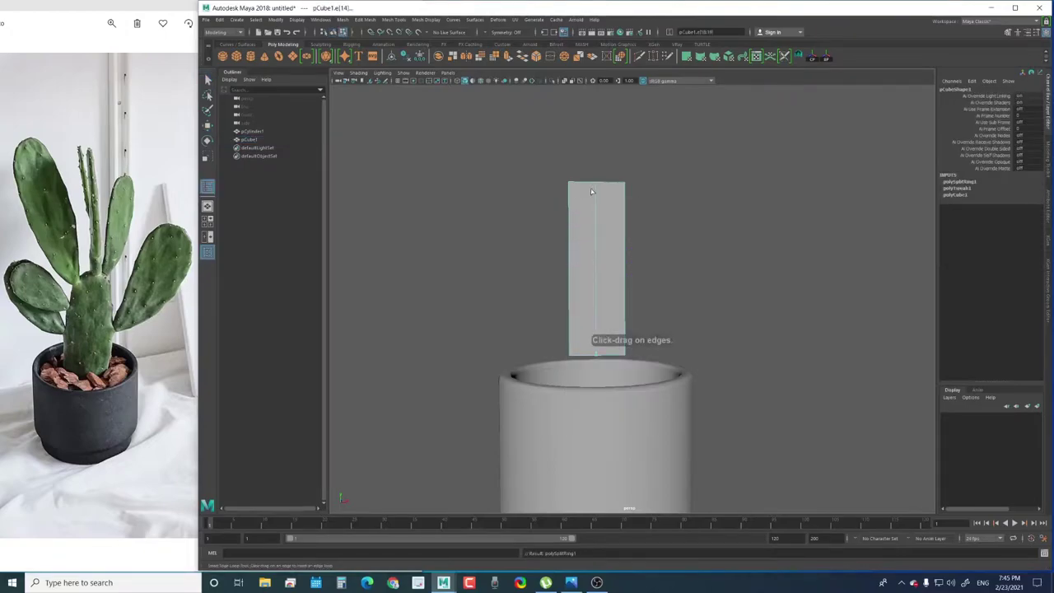
pyautogui.click(576, 262)
pyautogui.click(569, 231)
# Raise the top middle vertex into a peak and select the two bottom vertices for scaling
pyautogui.press('w')
pyautogui.moveTo(565, 165); pyautogui.dragTo(581, 198)
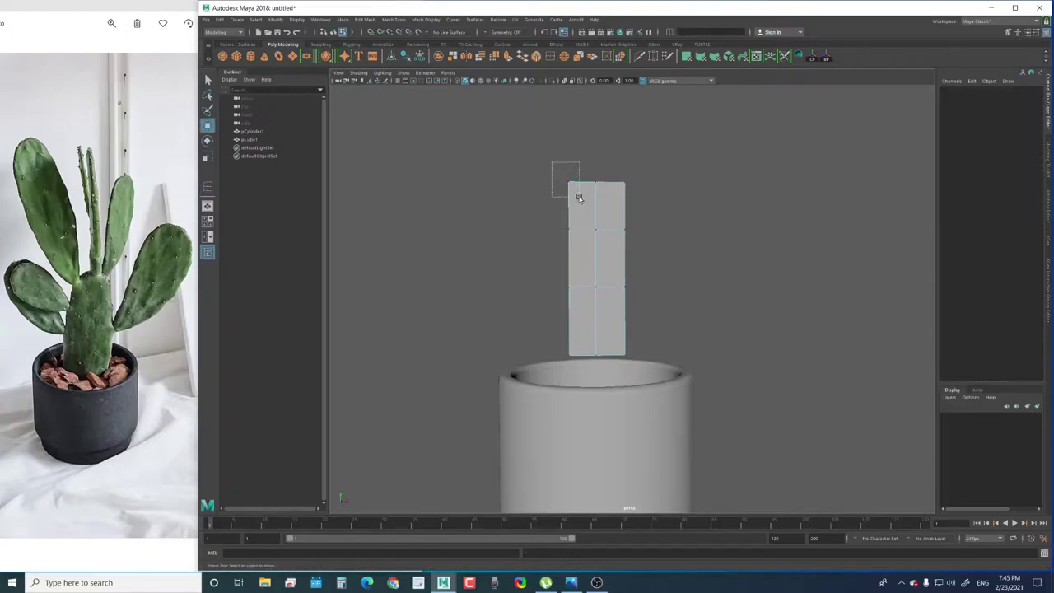
pyautogui.moveTo(602, 146); pyautogui.dragTo(599, 166)
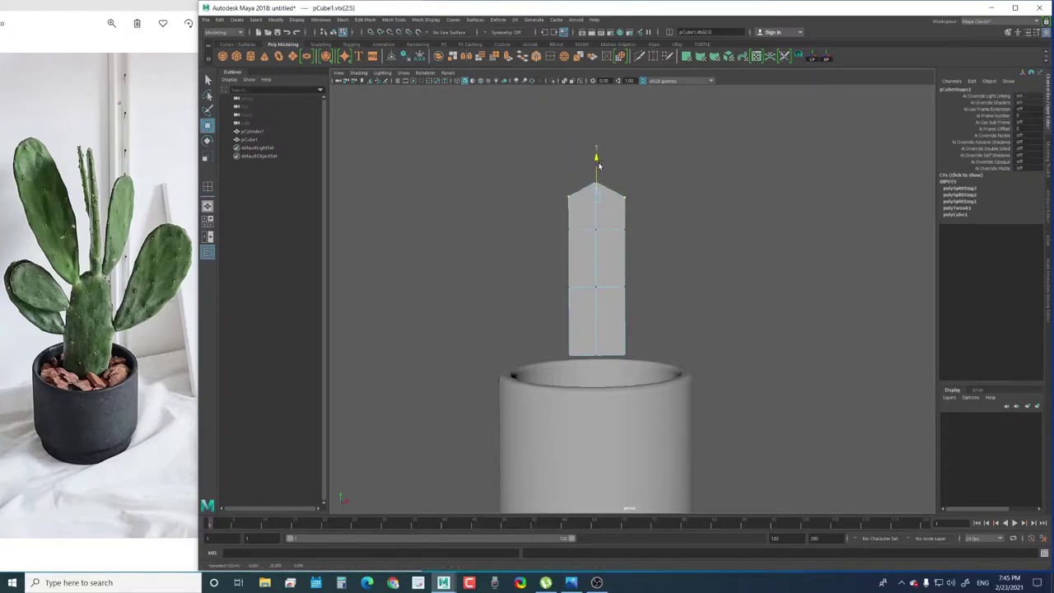
pyautogui.moveTo(543, 307); pyautogui.dragTo(640, 370)
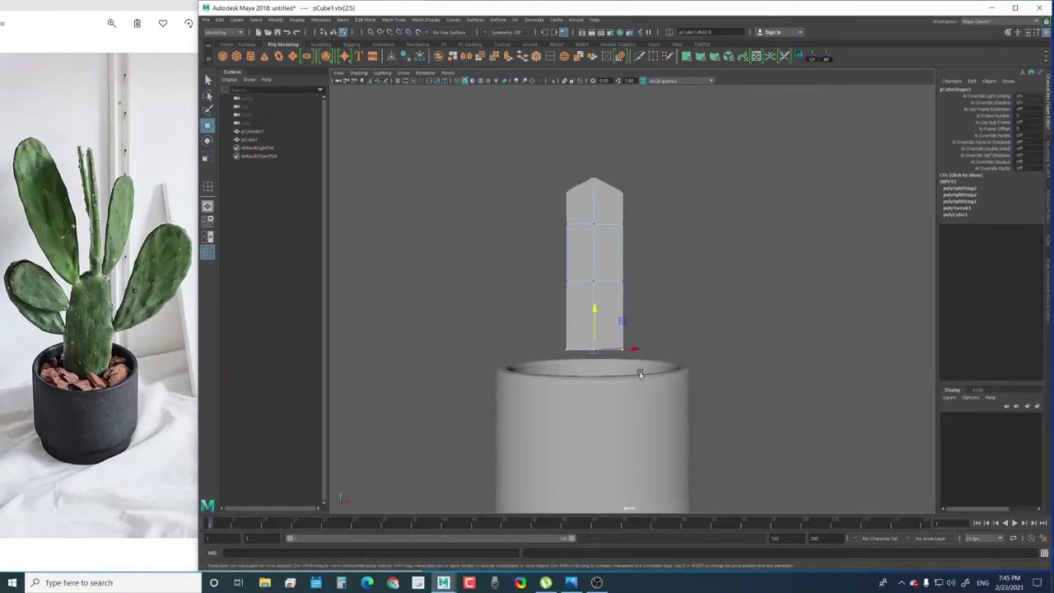
pyautogui.press('r')
# Select the block's two top edges, viewed from above, ready to move them
pyautogui.moveTo(524, 313)
pyautogui.keyDown('alt'); pyautogui.mouseDown()
pyautogui.moveTo(644, 367)
pyautogui.moveTo(595, 313)
pyautogui.mouseUp(); pyautogui.keyUp('alt')
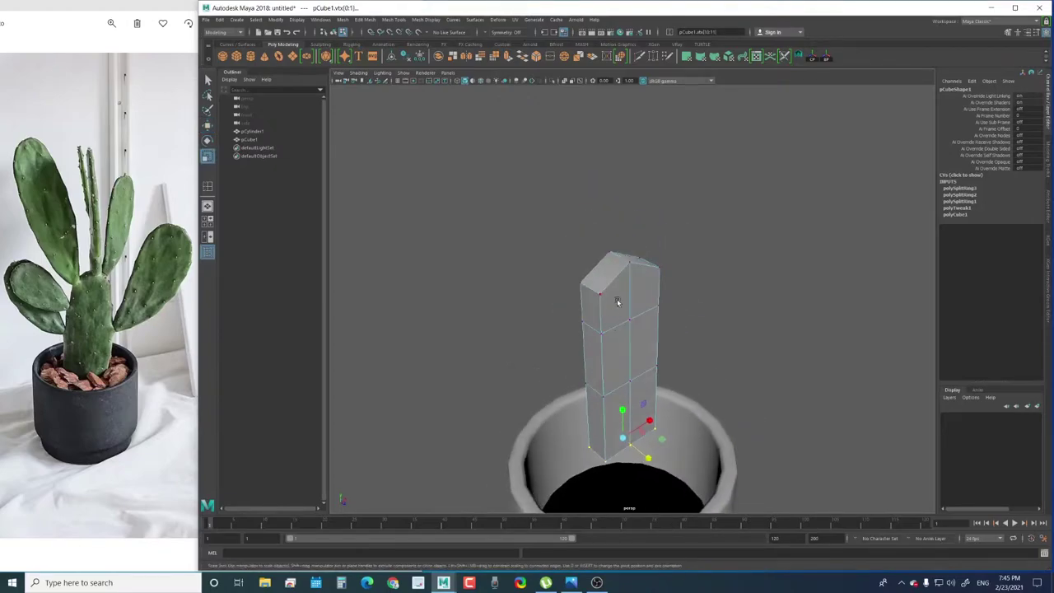
pyautogui.click(590, 288)
pyautogui.click(589, 332)
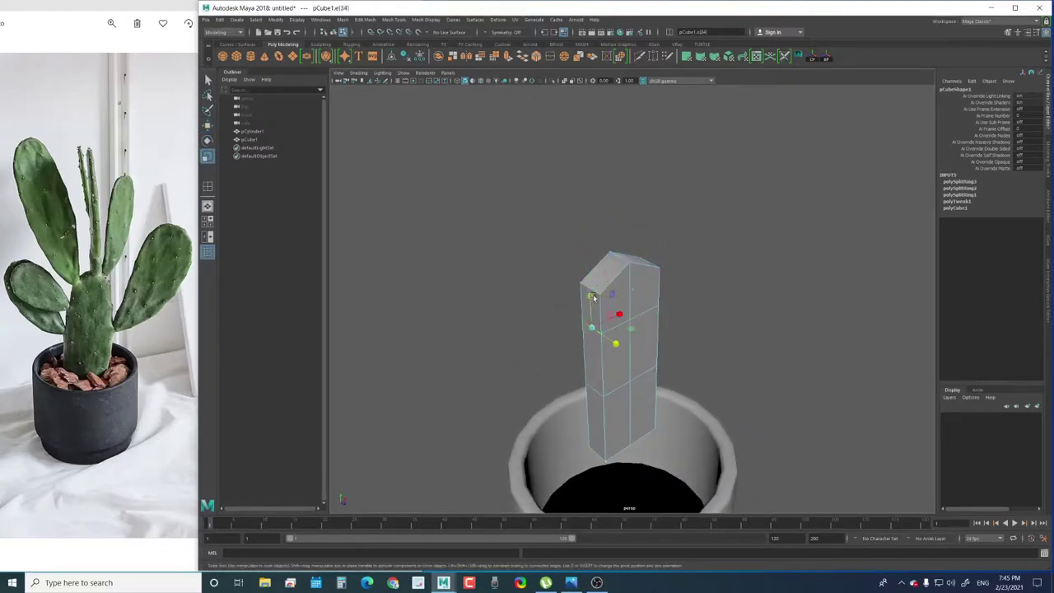
pyautogui.moveTo(601, 282); pyautogui.dragTo(571, 292, button='right')
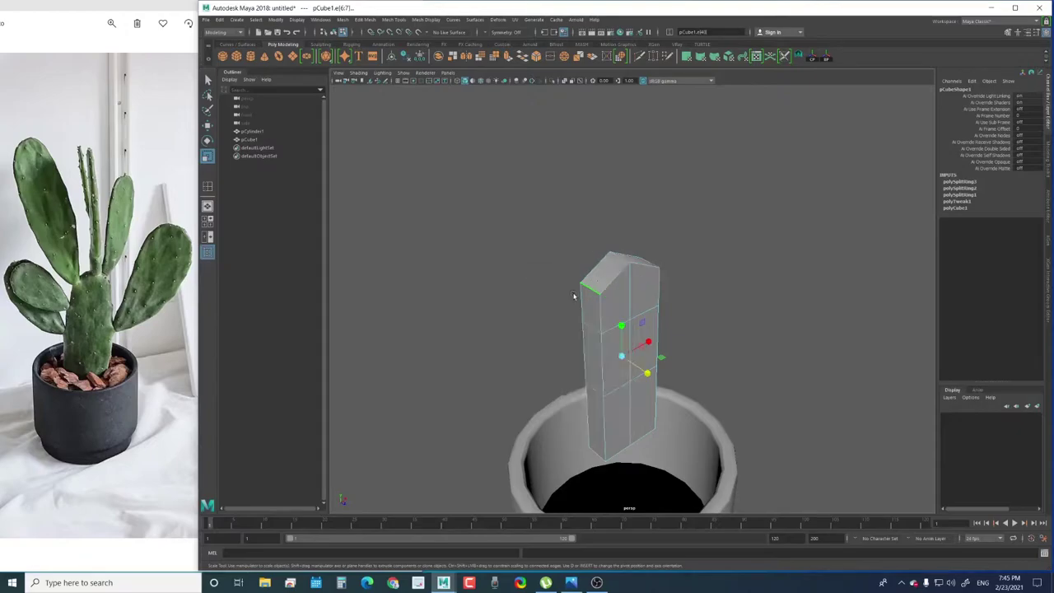
pyautogui.moveTo(571, 291)
pyautogui.keyDown('alt'); pyautogui.mouseDown()
pyautogui.moveTo(599, 305)
pyautogui.moveTo(623, 298)
pyautogui.moveTo(628, 278)
pyautogui.mouseUp(); pyautogui.keyUp('alt')
pyautogui.press('w')
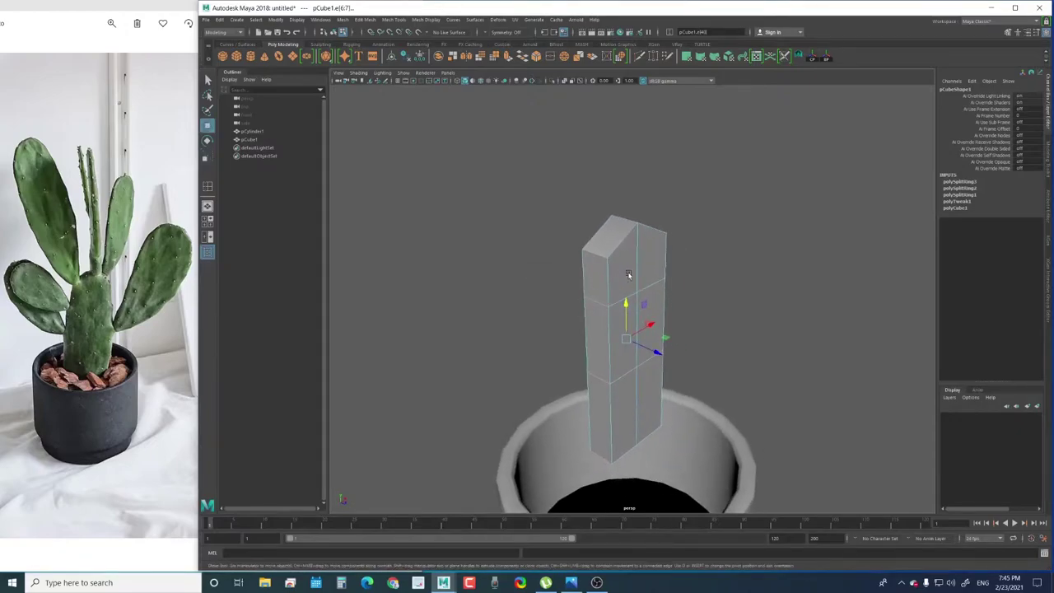
# Cut a new edge loop along the block's length with Multi-Cut
pyautogui.press('F8')
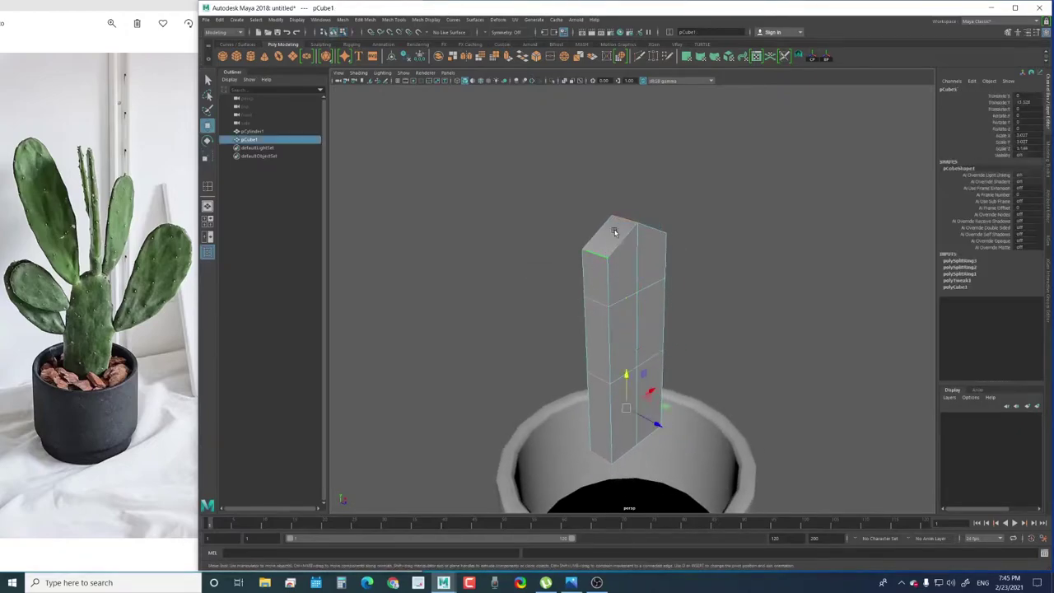
pyautogui.keyDown('shift'); pyautogui.moveTo(616, 230); pyautogui.dragTo(575, 234, button='right'); pyautogui.keyUp('shift')
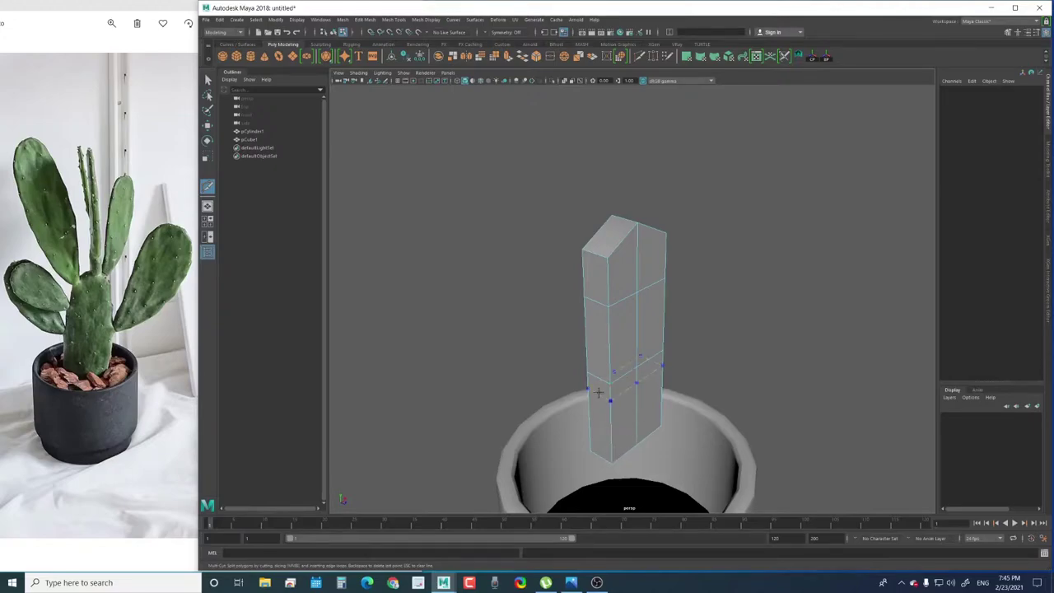
pyautogui.keyDown('ctrl'); pyautogui.click(599, 387); pyautogui.keyUp('ctrl')
# Select the top edge loop and pull the top centre vertex higher into a sharper peak
pyautogui.press('w')
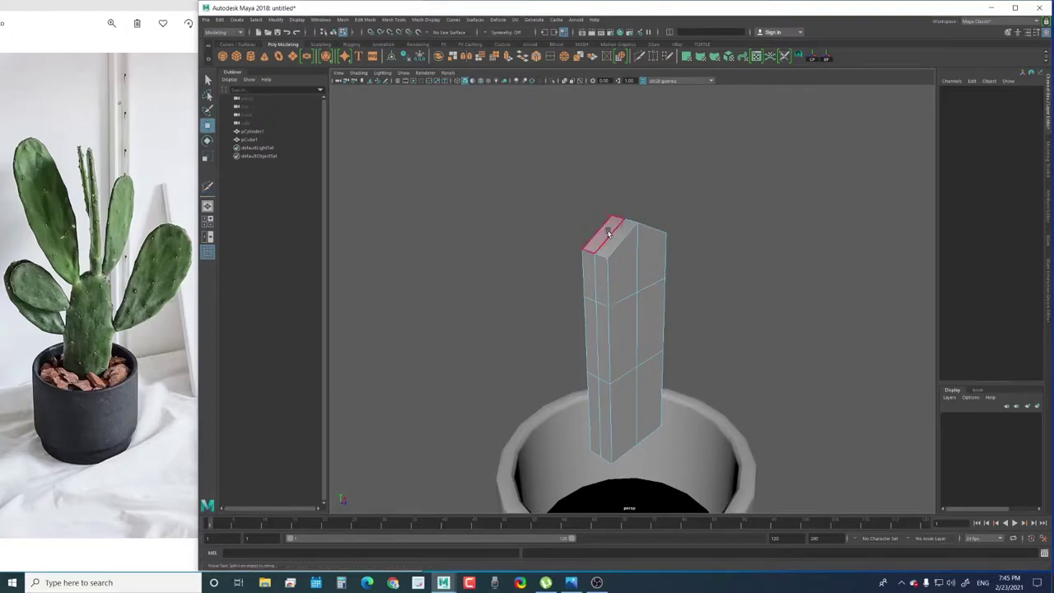
pyautogui.click(617, 231)
pyautogui.doubleClick(609, 235)
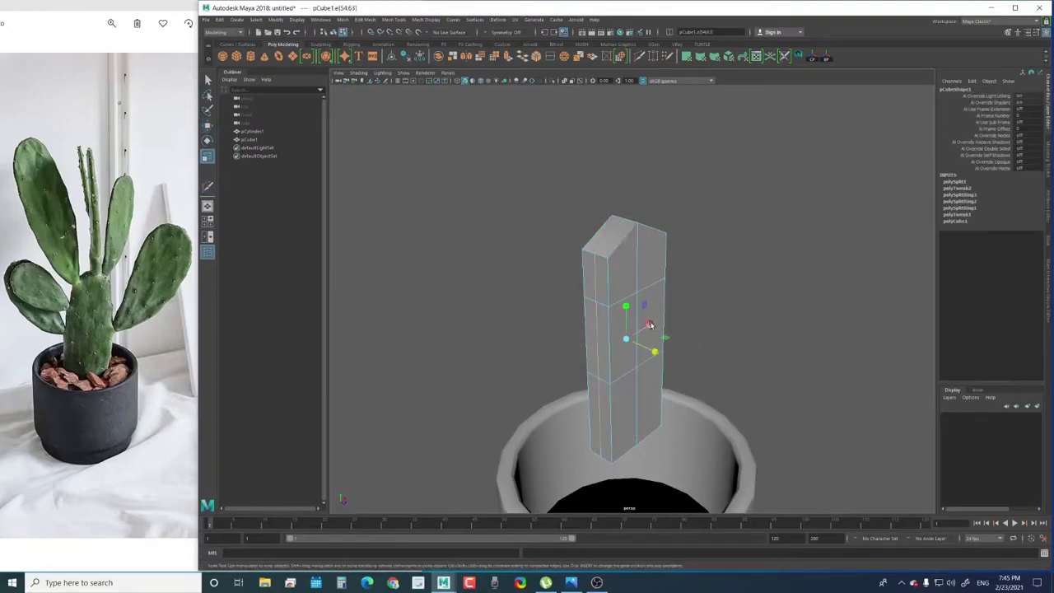
pyautogui.keyDown('alt'); pyautogui.moveTo(650, 326); pyautogui.dragTo(580, 312); pyautogui.keyUp('alt')
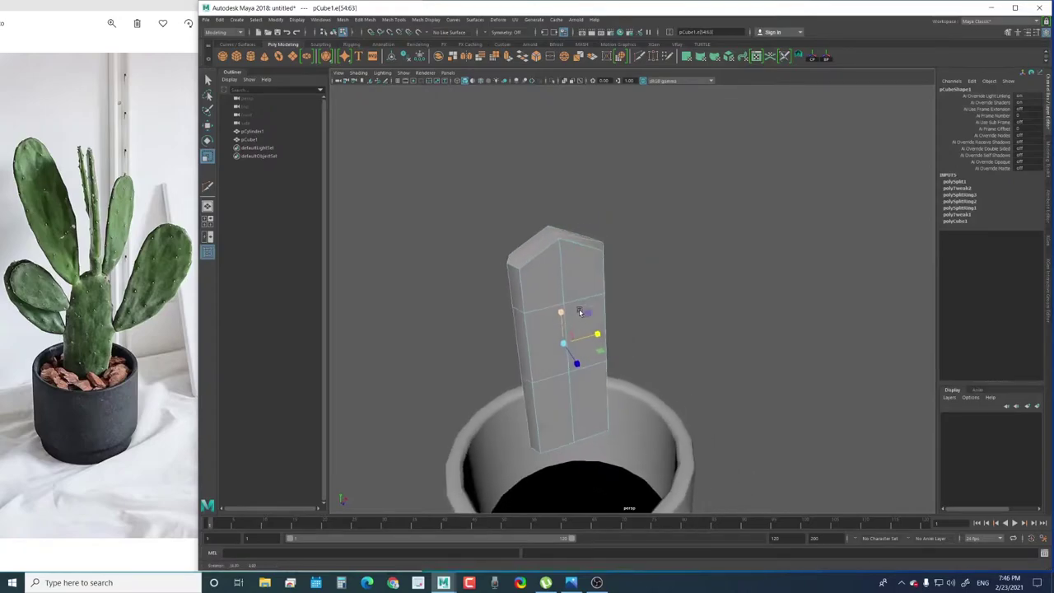
pyautogui.press('F9')
pyautogui.click(553, 213)
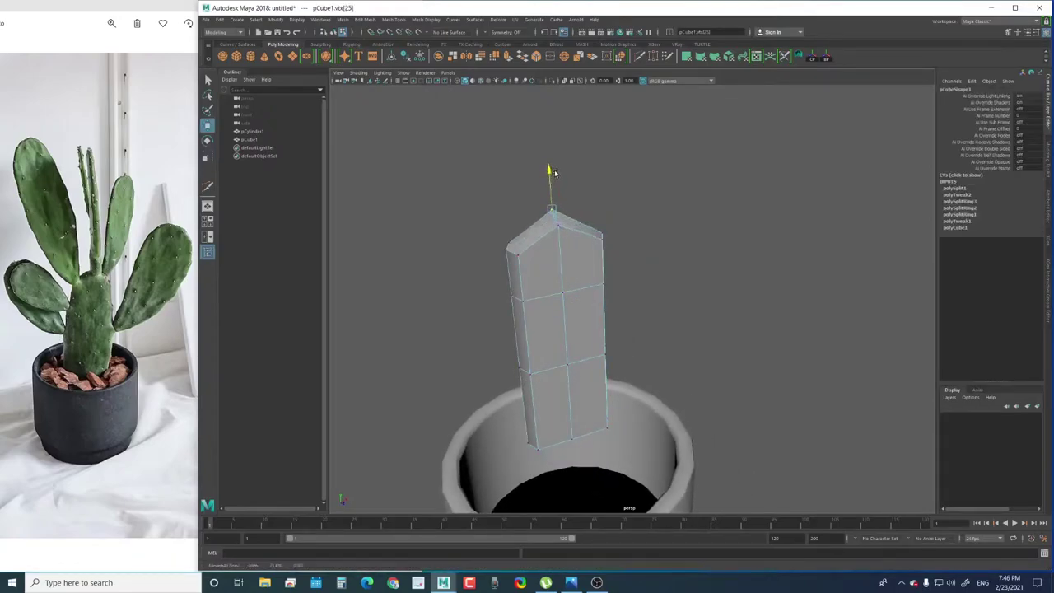
pyautogui.moveTo(567, 220)
pyautogui.keyDown('alt'); pyautogui.mouseDown()
pyautogui.moveTo(540, 239)
pyautogui.moveTo(588, 285)
pyautogui.moveTo(566, 288)
pyautogui.mouseUp(); pyautogui.keyUp('alt')
# Check the block with smooth preview (3), then return to the faceted view (1)
pyautogui.press('F8')
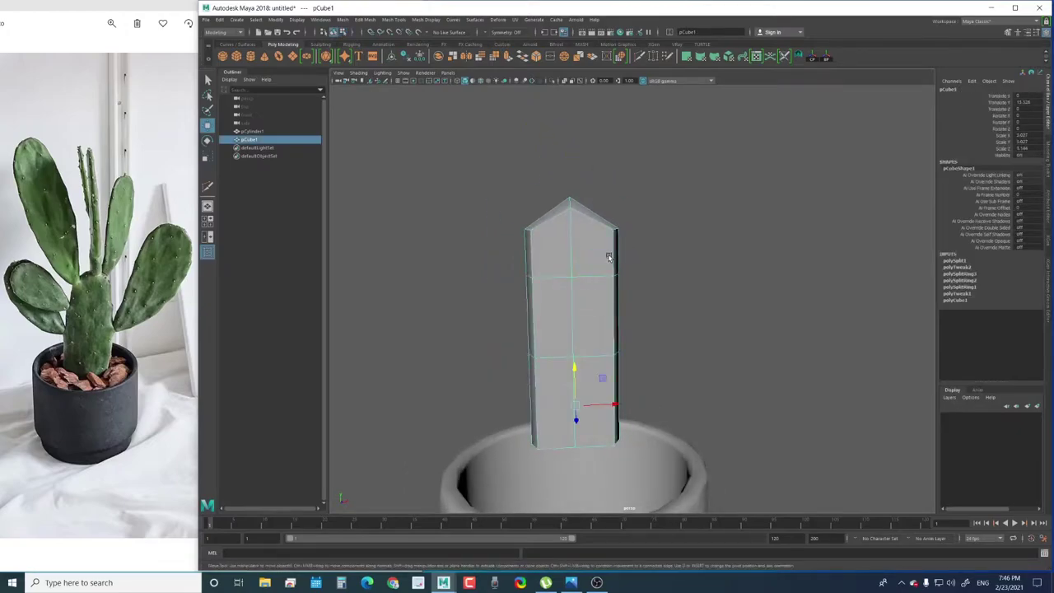
pyautogui.press('3')
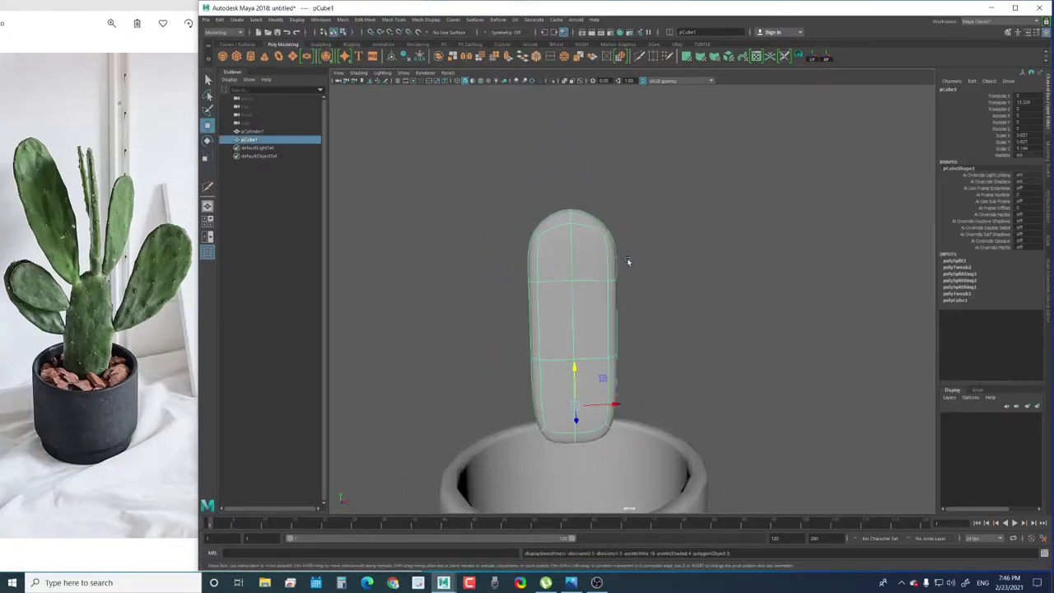
pyautogui.keyDown('alt'); pyautogui.moveTo(573, 309); pyautogui.dragTo(583, 285); pyautogui.keyUp('alt')
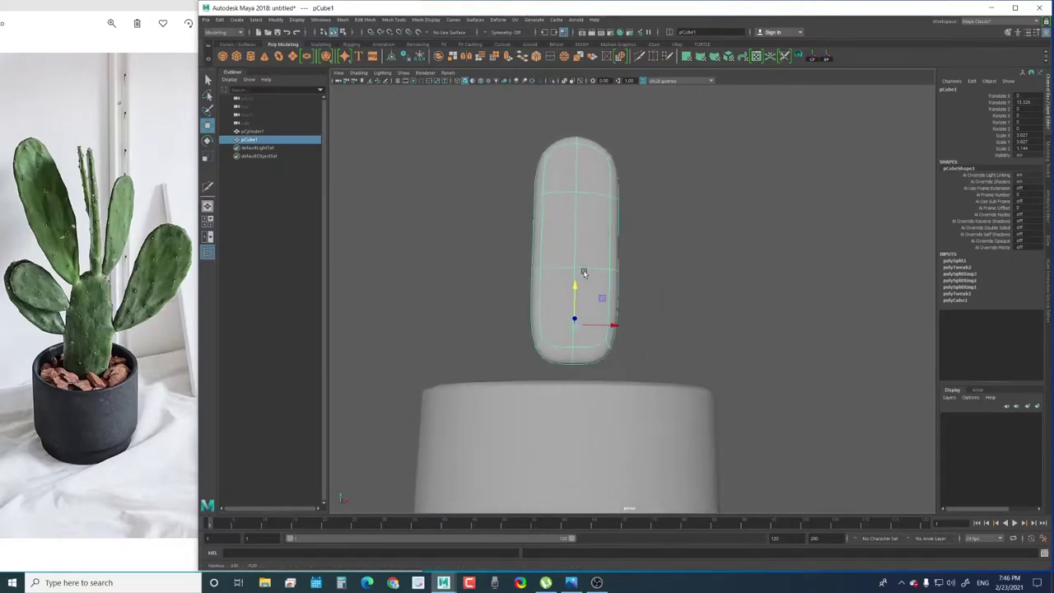
pyautogui.press('1')
# Inspect the block's lower faces and bottom edge, and recheck the smooth preview from above
pyautogui.moveTo(576, 252); pyautogui.dragTo(557, 299, button='right')
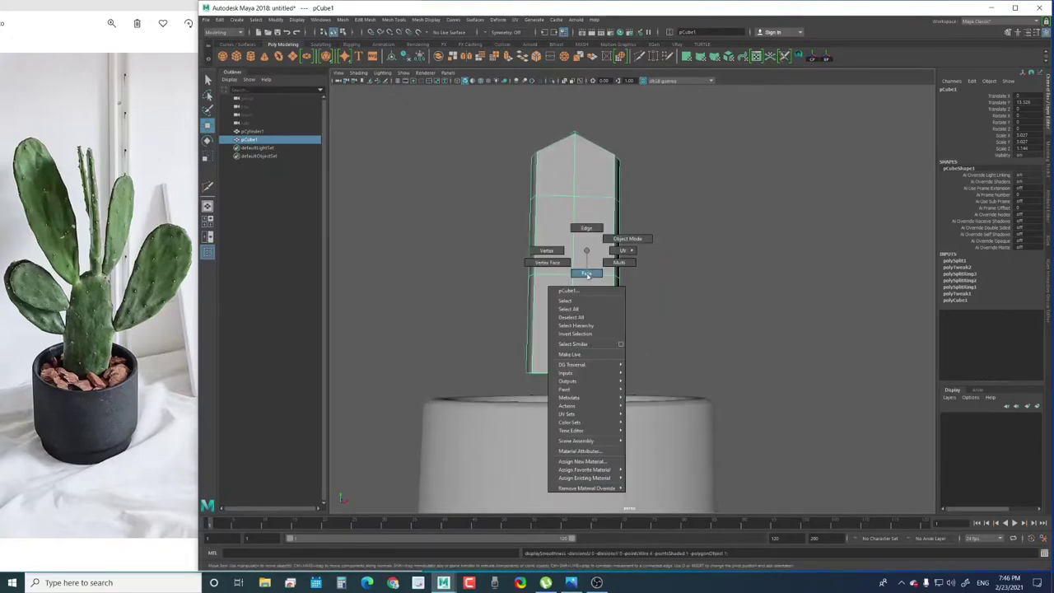
pyautogui.click(557, 299)
pyautogui.click(572, 365)
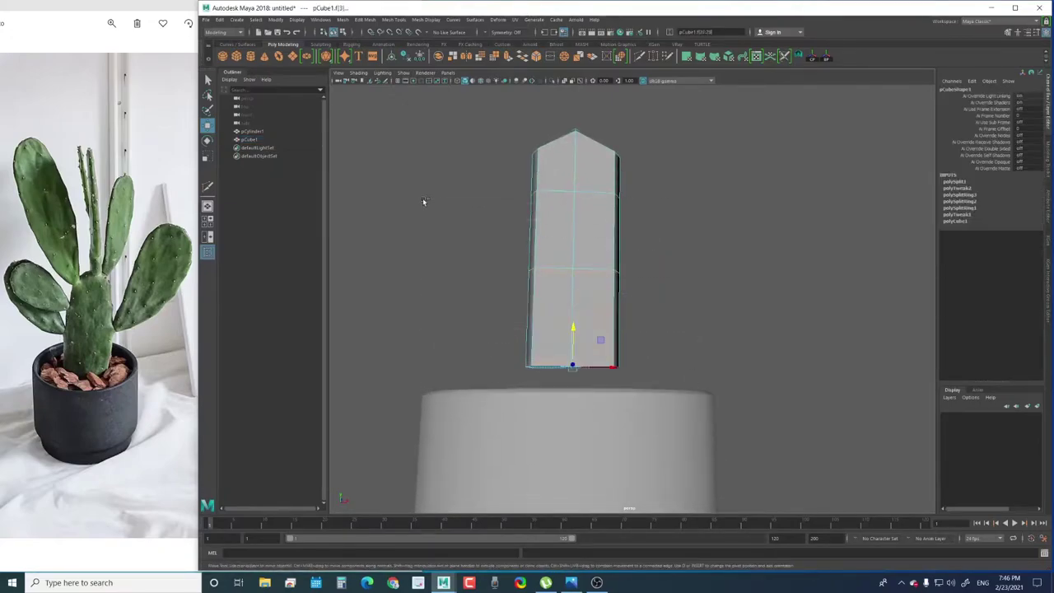
pyautogui.click(481, 225)
pyautogui.keyDown('alt'); pyautogui.moveTo(563, 272); pyautogui.dragTo(560, 313); pyautogui.keyUp('alt')
pyautogui.click(608, 263)
pyautogui.press('3')
pyautogui.click(738, 266)
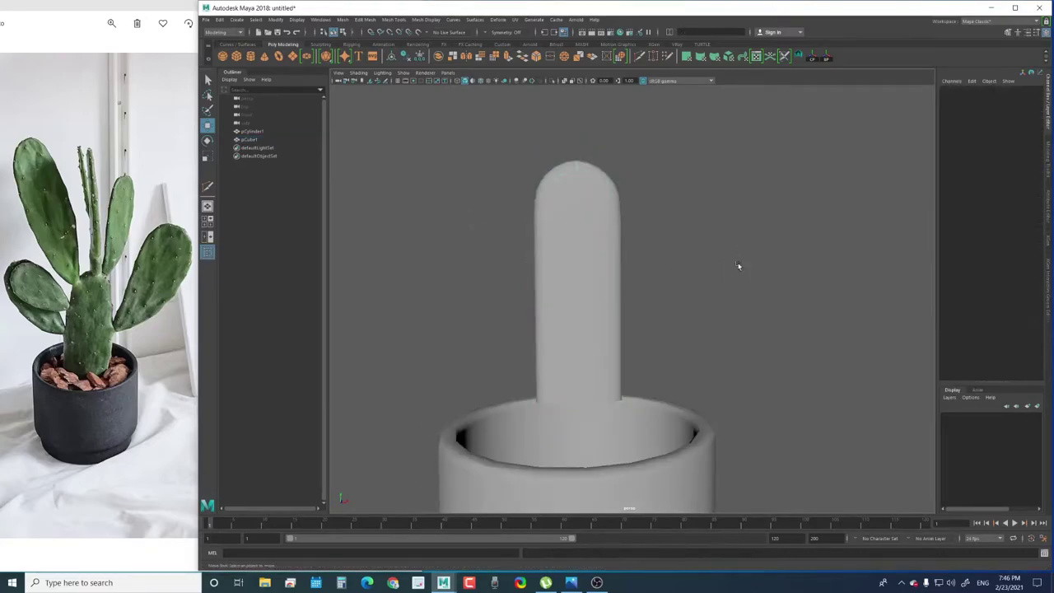
pyautogui.moveTo(738, 266)
pyautogui.keyDown('alt'); pyautogui.mouseDown()
pyautogui.moveTo(661, 304)
pyautogui.moveTo(746, 264)
pyautogui.moveTo(692, 291)
pyautogui.mouseUp(); pyautogui.keyUp('alt')
pyautogui.click(745, 264)
pyautogui.press('1')
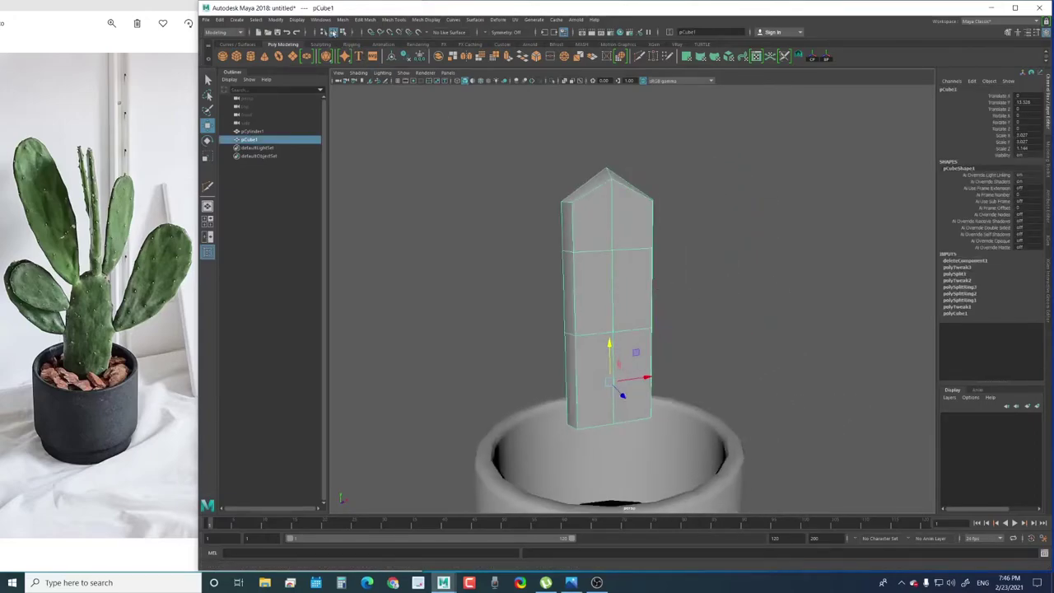
pyautogui.click(342, 19)
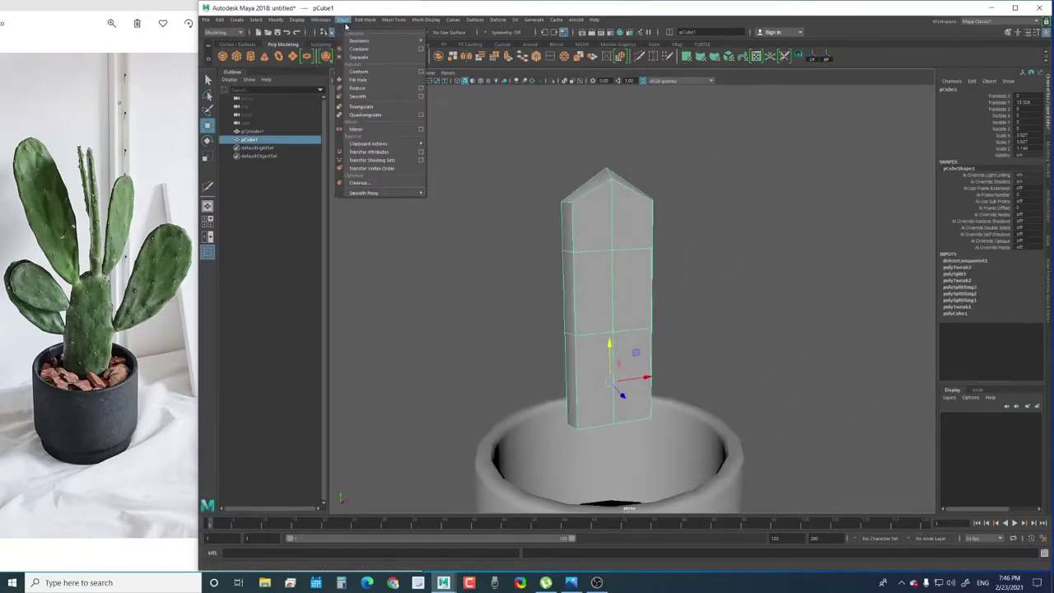
# Apply Mesh > Smooth to pCube1 and delete its construction history with Alt+Shift+D
pyautogui.click(360, 96)
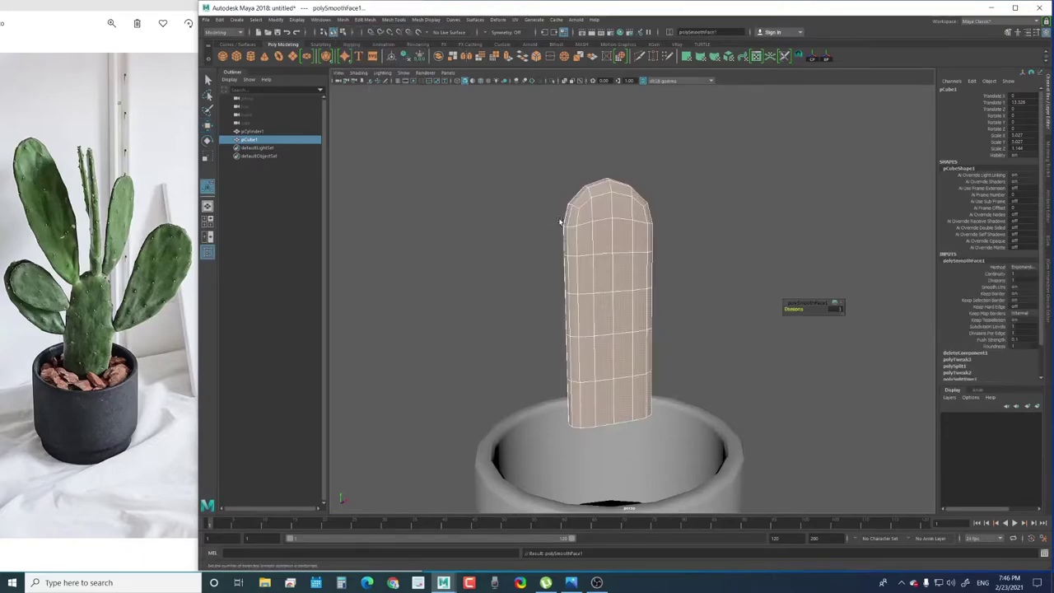
pyautogui.click(610, 252)
pyautogui.moveTo(654, 271)
pyautogui.keyDown('alt'); pyautogui.mouseDown()
pyautogui.moveTo(619, 261)
pyautogui.moveTo(562, 275)
pyautogui.mouseUp(); pyautogui.keyUp('alt')
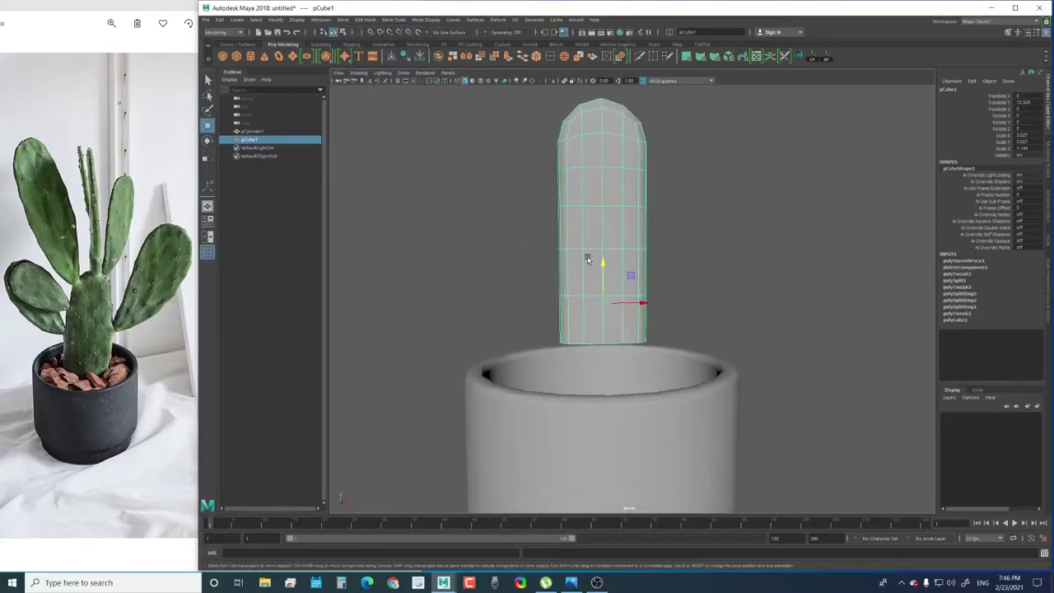
pyautogui.hotkey('alt', 'shift', 'd')
pyautogui.keyDown('alt'); pyautogui.moveTo(687, 221); pyautogui.dragTo(680, 258); pyautogui.keyUp('alt')
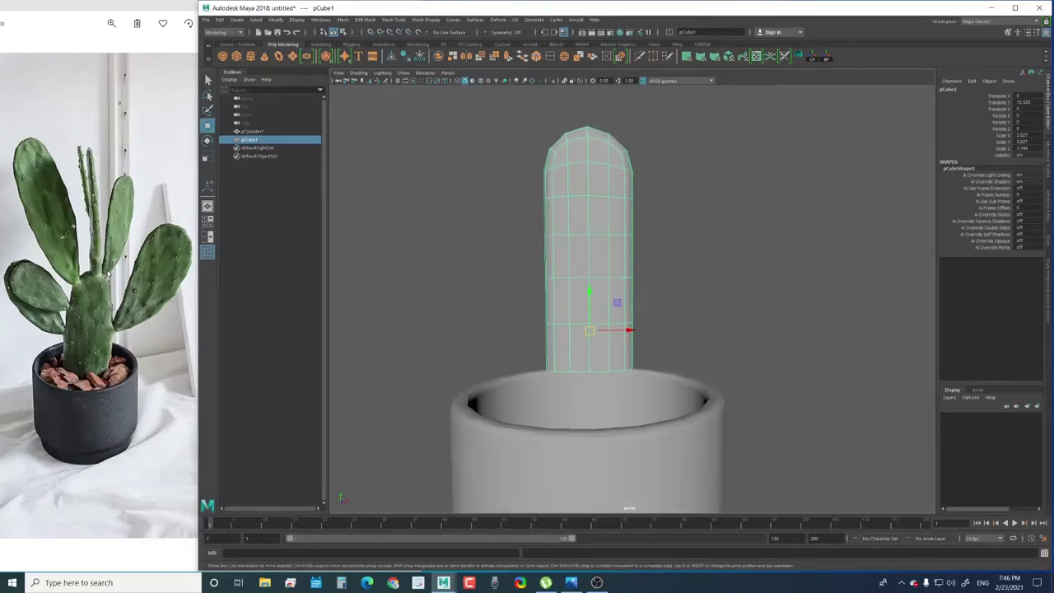
pyautogui.moveTo(601, 345)
pyautogui.keyDown('alt'); pyautogui.mouseDown()
pyautogui.moveTo(535, 318)
pyautogui.moveTo(548, 317)
pyautogui.mouseUp(); pyautogui.keyUp('alt')
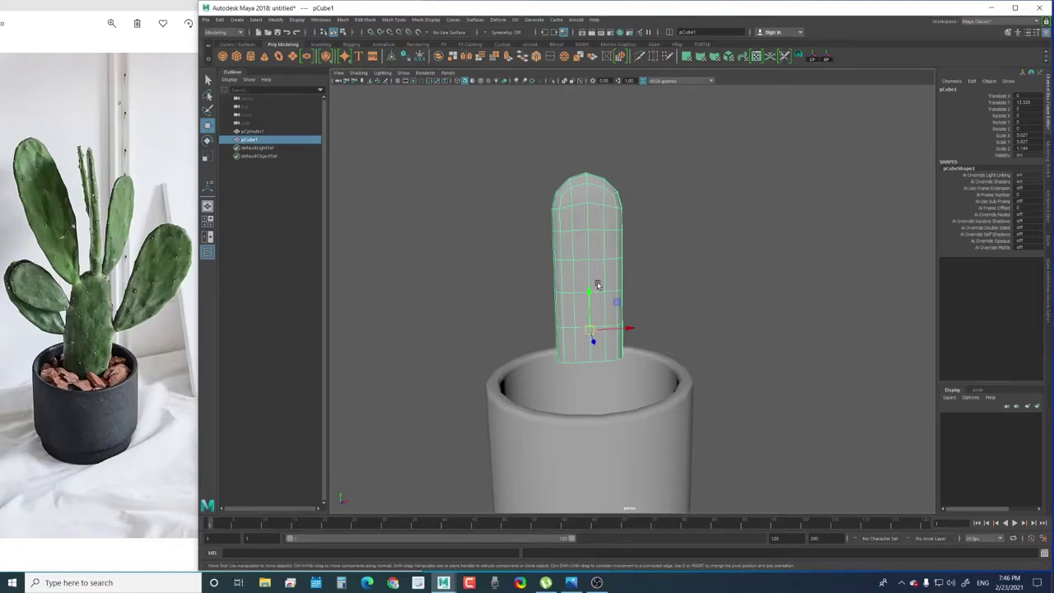
pyautogui.keyDown('alt'); pyautogui.moveTo(569, 297); pyautogui.dragTo(609, 290, button='middle'); pyautogui.keyUp('alt')
# Duplicate the cactus body and move the copy, pCube2, to the right of the original
pyautogui.hotkey('ctrl', 'd')
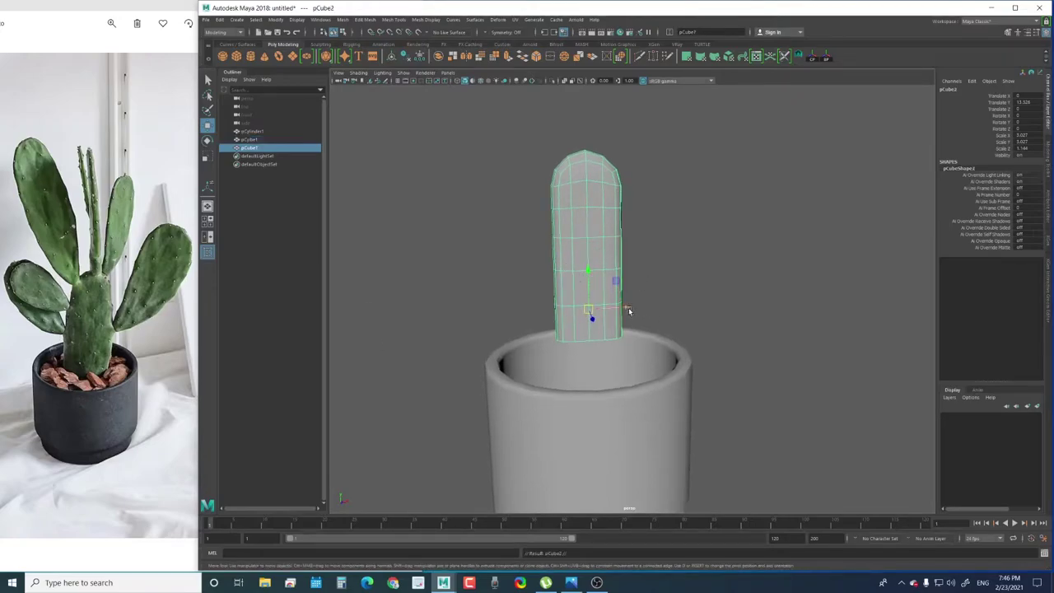
pyautogui.moveTo(629, 308); pyautogui.dragTo(715, 304)
pyautogui.keyDown('alt'); pyautogui.moveTo(715, 304); pyautogui.dragTo(547, 281, button='middle'); pyautogui.keyUp('alt')
# Select pCube2's bottom row of vertices and enable soft selection with an enlarged falloff
pyautogui.press('F8')
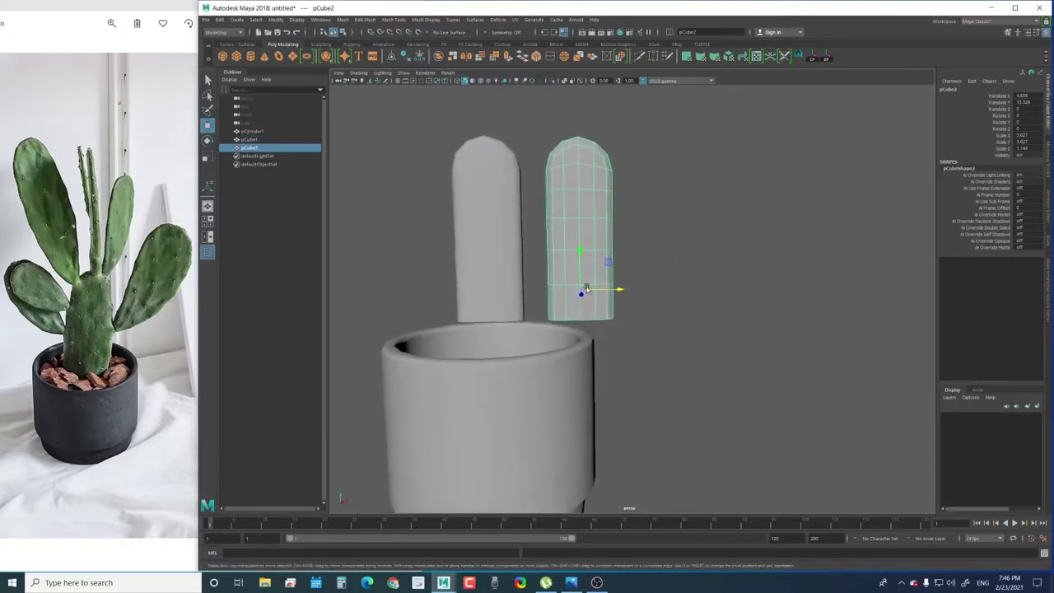
pyautogui.moveTo(656, 352); pyautogui.dragTo(656, 353)
pyautogui.keyDown('alt'); pyautogui.moveTo(517, 267); pyautogui.dragTo(528, 298, button='middle'); pyautogui.keyUp('alt')
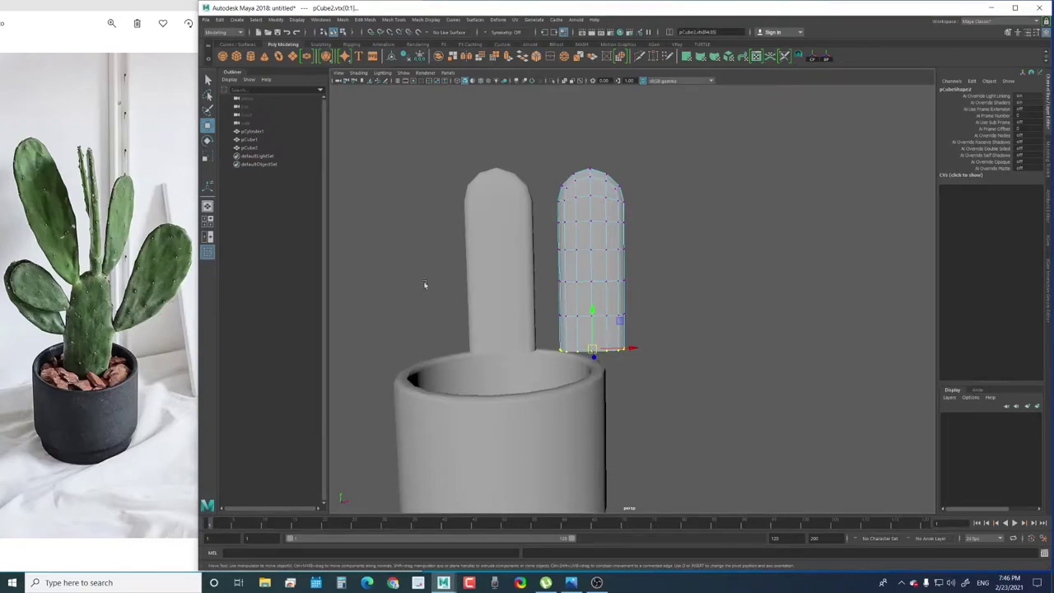
pyautogui.scroll(2, 601, 320)
pyautogui.scroll(2, 602, 320)
pyautogui.scroll(1, 602, 320)
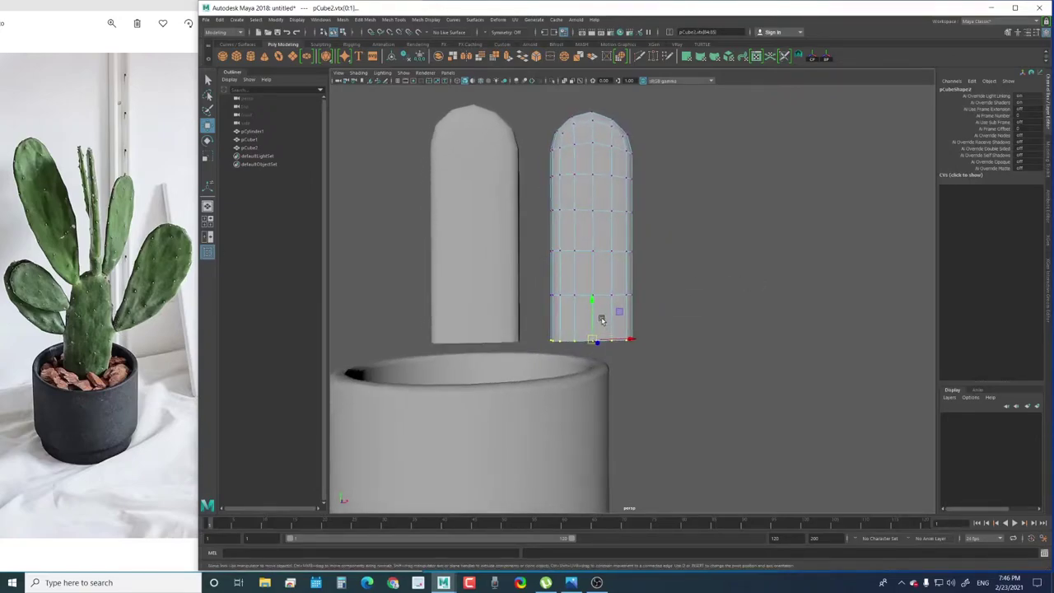
pyautogui.press('b')
pyautogui.moveTo(566, 324)
pyautogui.mouseDown(button='middle')
pyautogui.moveTo(619, 305)
pyautogui.moveTo(737, 302)
pyautogui.moveTo(694, 306)
pyautogui.moveTo(618, 350)
pyautogui.moveTo(716, 299)
pyautogui.moveTo(642, 313)
pyautogui.moveTo(730, 296)
pyautogui.moveTo(707, 297)
pyautogui.moveTo(701, 310)
pyautogui.moveTo(733, 315)
pyautogui.moveTo(720, 318)
pyautogui.moveTo(734, 318)
pyautogui.moveTo(731, 330)
pyautogui.mouseUp(button='middle')
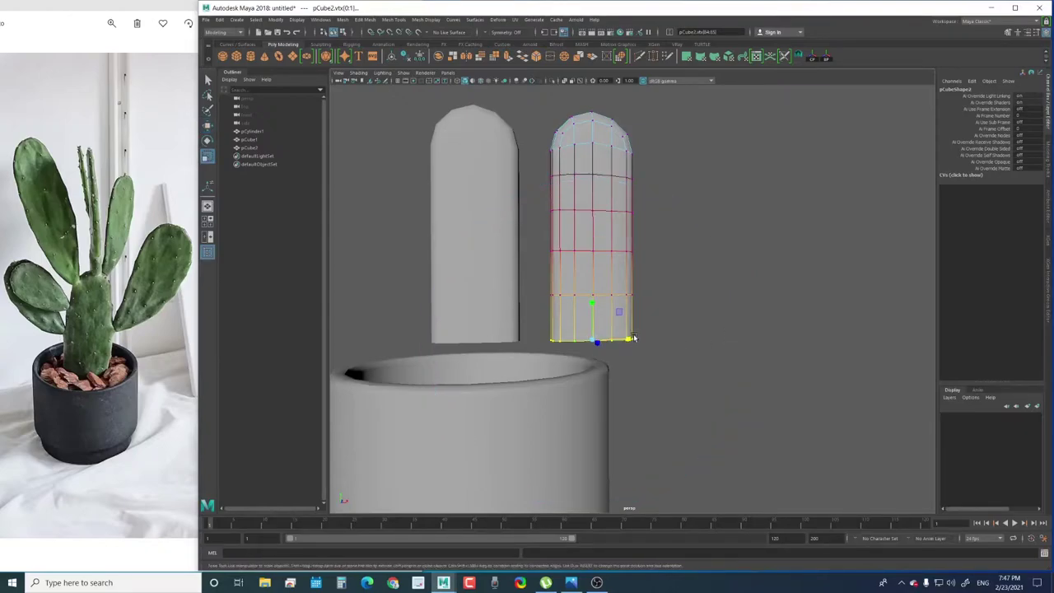
# Taper the copy's bottom to a narrow point and widen a ring of vertices mid-pad
pyautogui.moveTo(631, 339)
pyautogui.mouseDown()
pyautogui.moveTo(607, 309)
pyautogui.moveTo(577, 306)
pyautogui.mouseUp()
pyautogui.scroll(3, 604, 330)
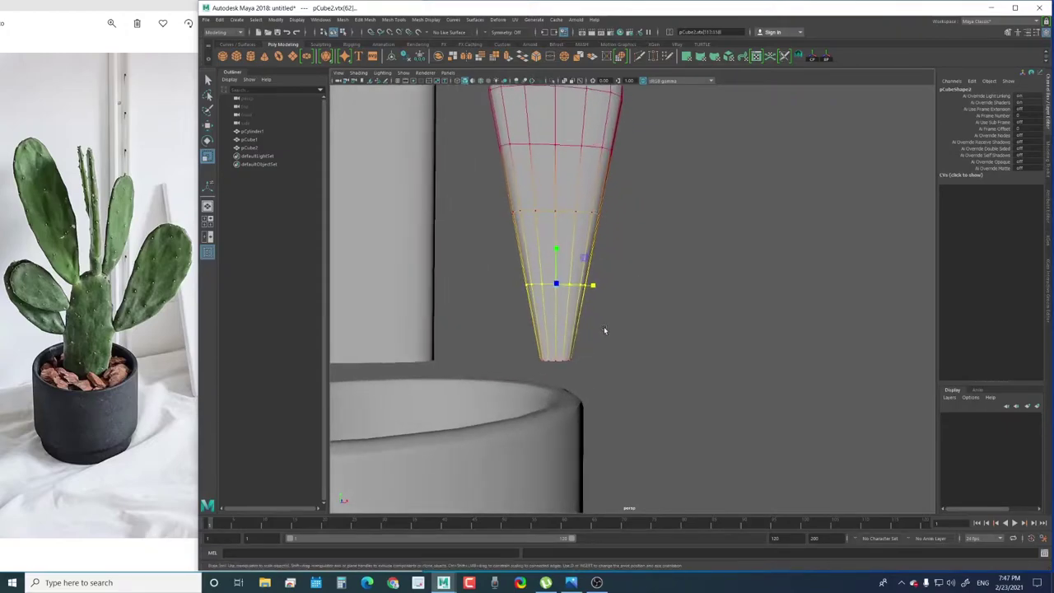
pyautogui.moveTo(603, 326); pyautogui.dragTo(404, 305, button='middle')
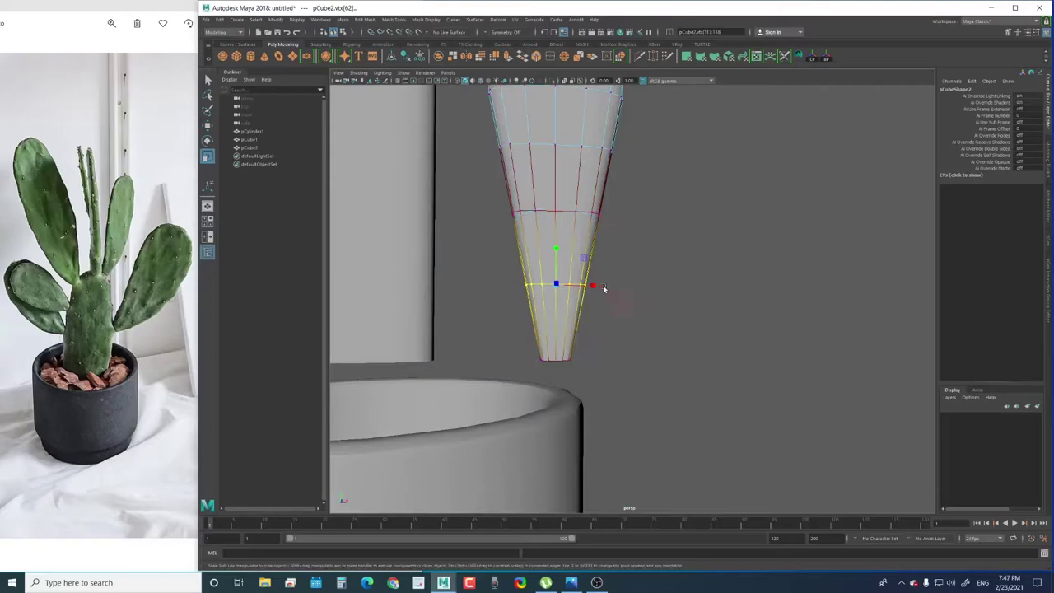
pyautogui.moveTo(603, 288); pyautogui.dragTo(612, 287)
pyautogui.scroll(-2, 593, 234)
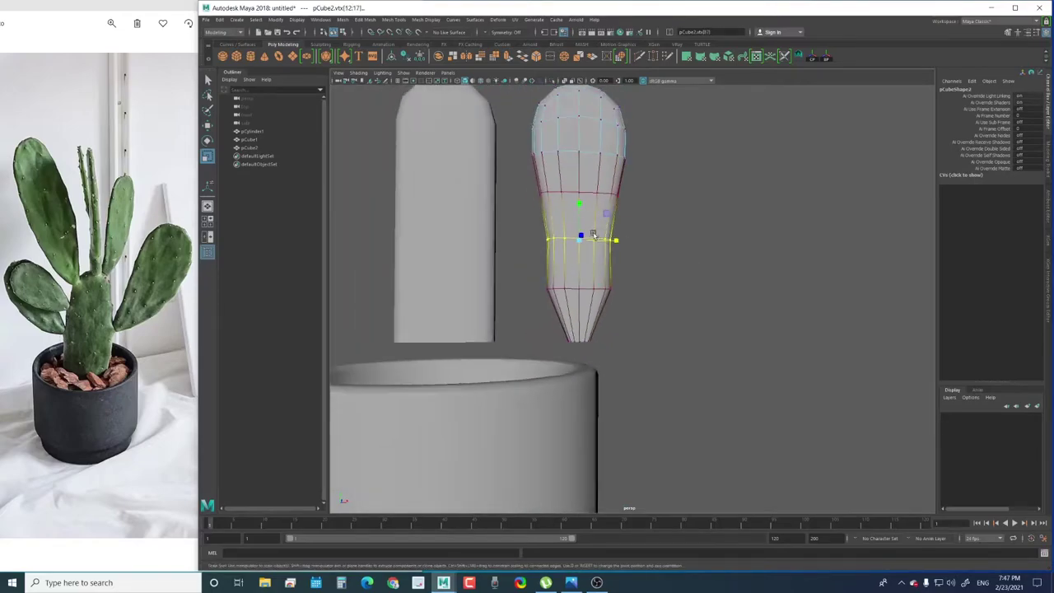
pyautogui.keyDown('alt'); pyautogui.moveTo(593, 235); pyautogui.dragTo(652, 265, button='right'); pyautogui.keyUp('alt')
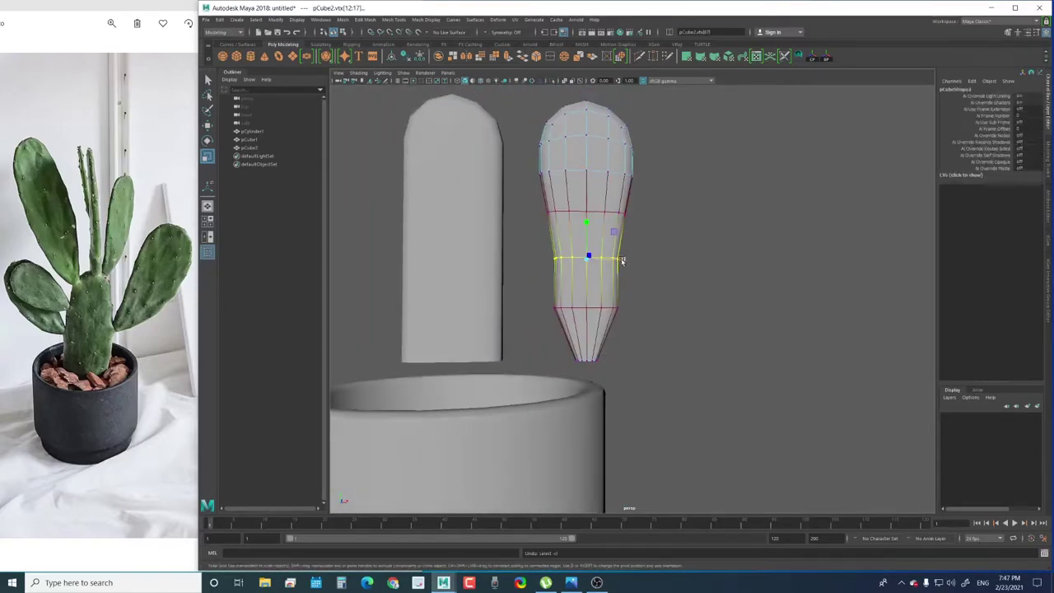
pyautogui.moveTo(514, 199); pyautogui.dragTo(654, 235)
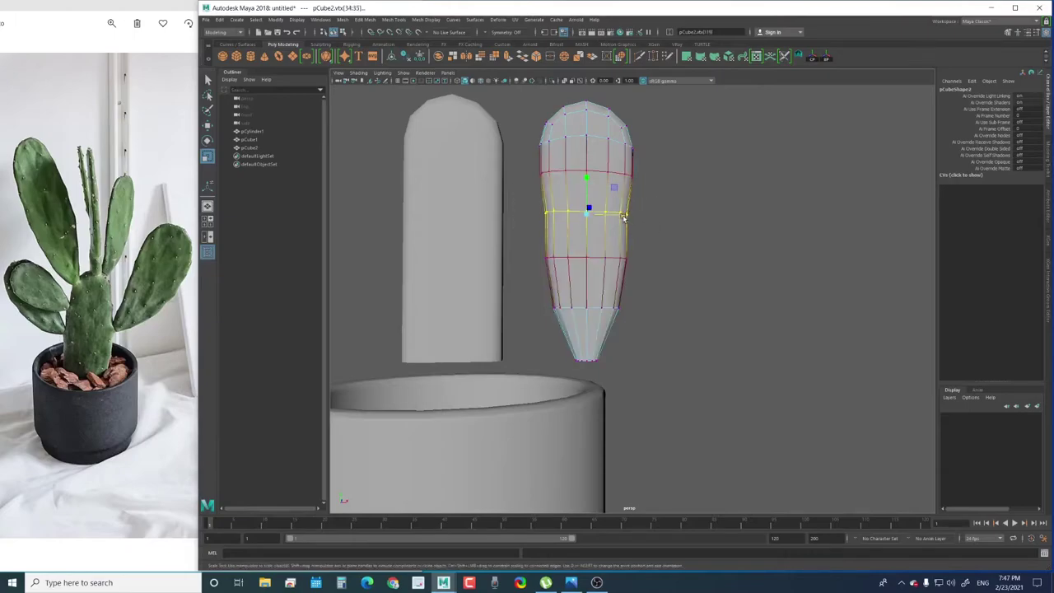
# Return to object mode and reselect the pad, viewing it edge-on
pyautogui.press('F8')
pyautogui.click(682, 195)
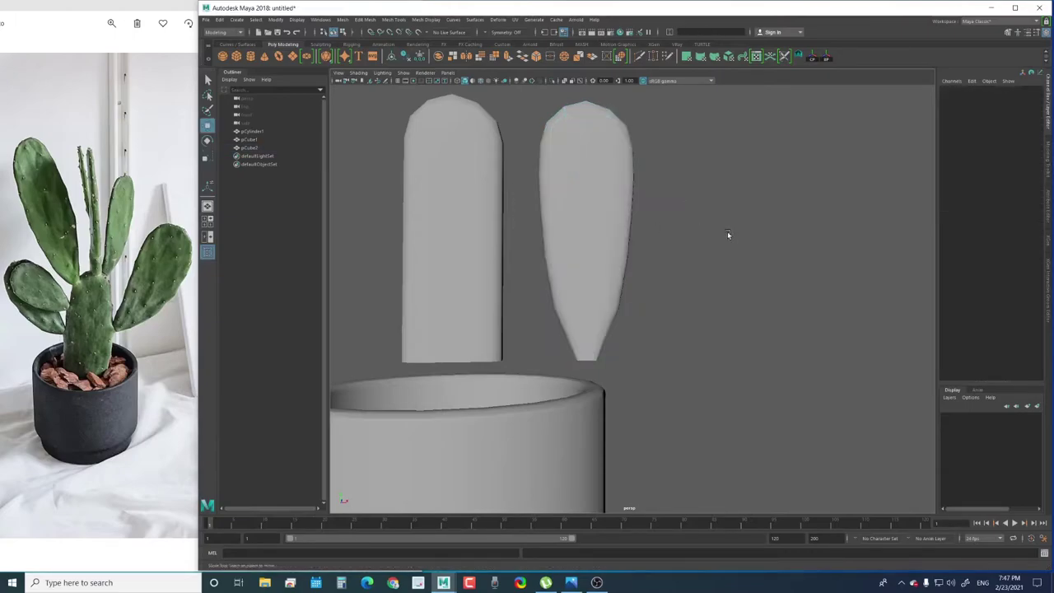
pyautogui.keyDown('alt'); pyautogui.moveTo(727, 231); pyautogui.dragTo(655, 228, button='right'); pyautogui.keyUp('alt')
pyautogui.click(650, 237)
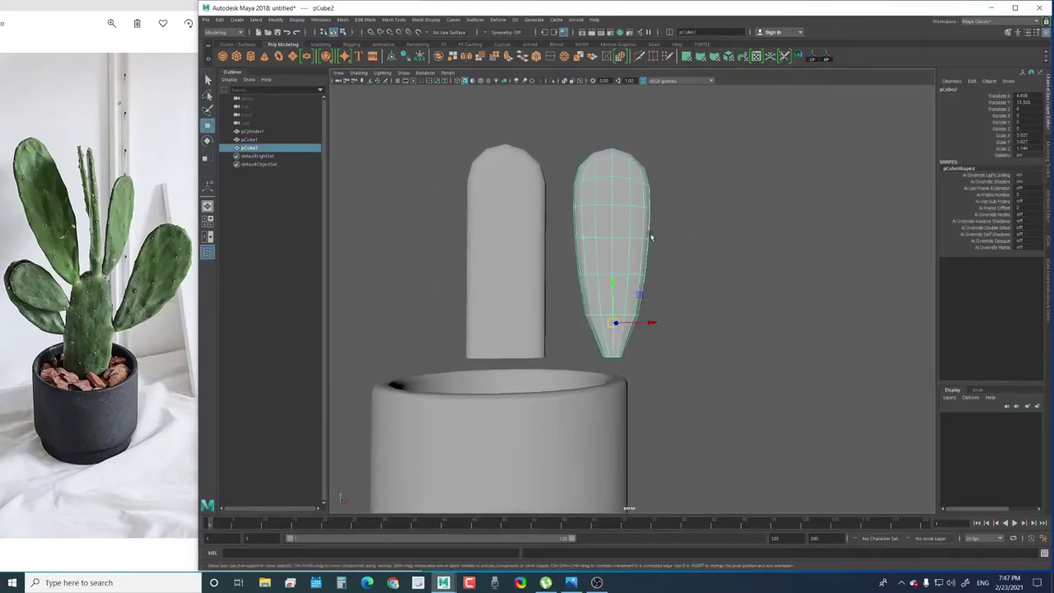
pyautogui.moveTo(631, 239)
pyautogui.keyDown('alt'); pyautogui.mouseDown()
pyautogui.moveTo(660, 297)
pyautogui.moveTo(624, 287)
pyautogui.moveTo(631, 293)
pyautogui.moveTo(626, 170)
pyautogui.moveTo(586, 231)
pyautogui.moveTo(600, 211)
pyautogui.moveTo(618, 225)
pyautogui.mouseUp(); pyautogui.keyUp('alt')
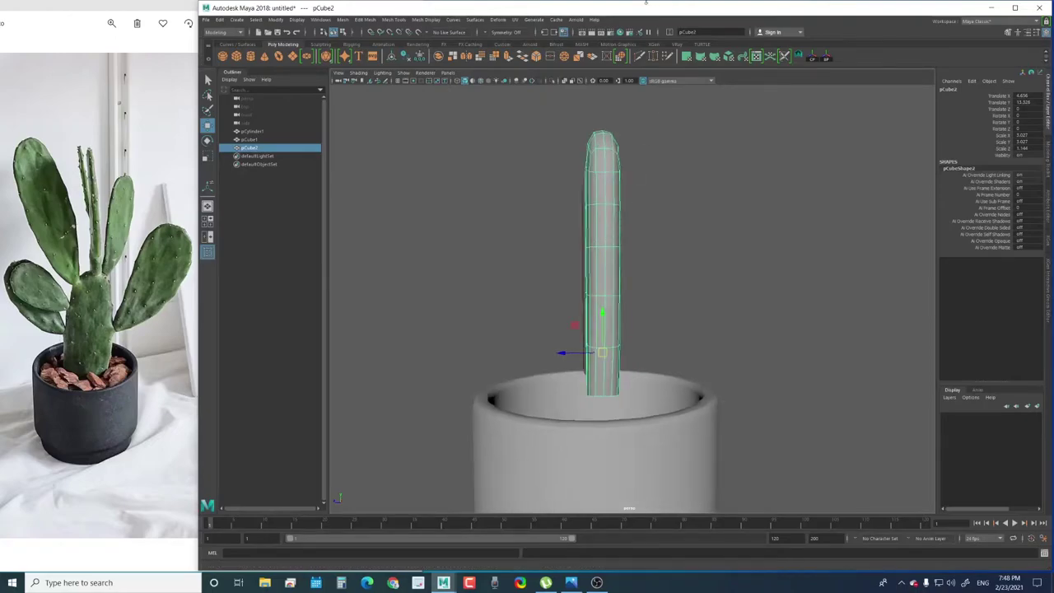
pyautogui.click(497, 20)
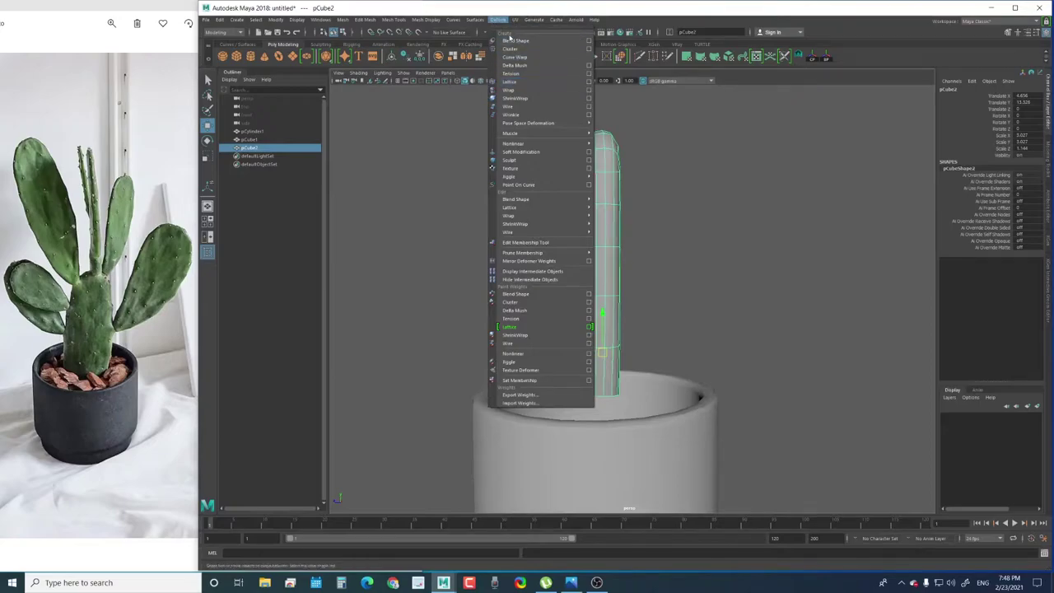
# Add a lattice deformer to the pad with S, T and U Divisions all set to 3
pyautogui.click(508, 82)
pyautogui.moveTo(1031, 174); pyautogui.dragTo(1028, 188)
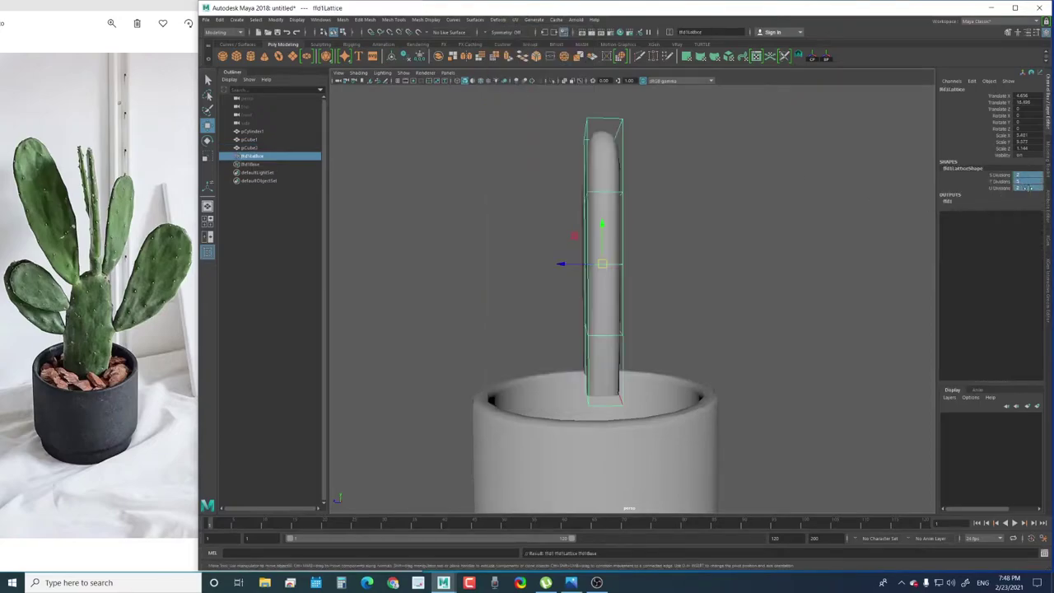
pyautogui.write('3')
pyautogui.press('Return')
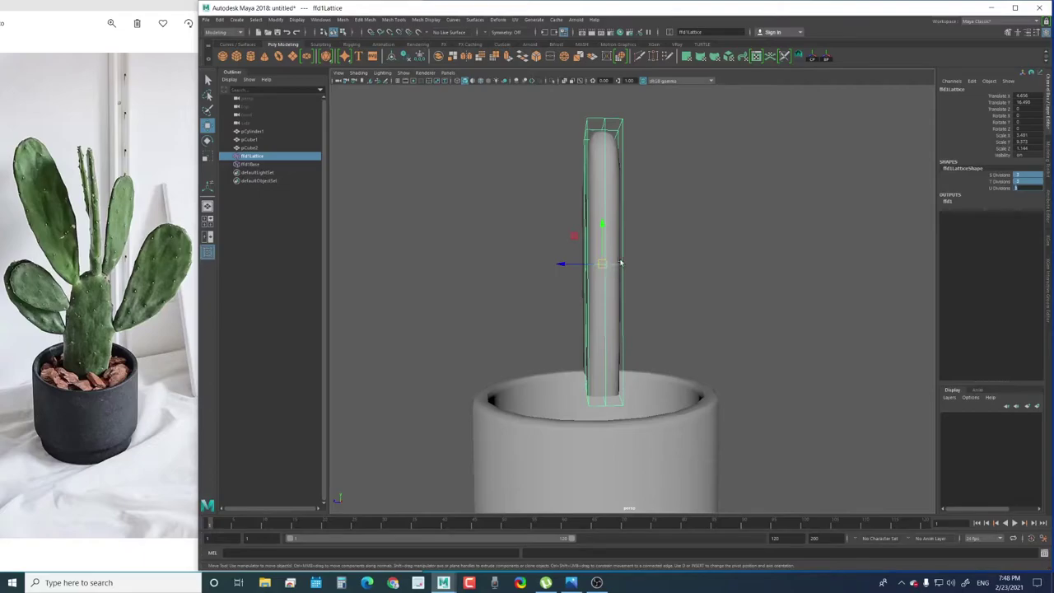
# Scale the lattice's bottom points inward to taper the pad and its middle row to slim it
pyautogui.moveTo(735, 265); pyautogui.dragTo(661, 262, button='right')
pyautogui.moveTo(712, 476); pyautogui.dragTo(712, 476)
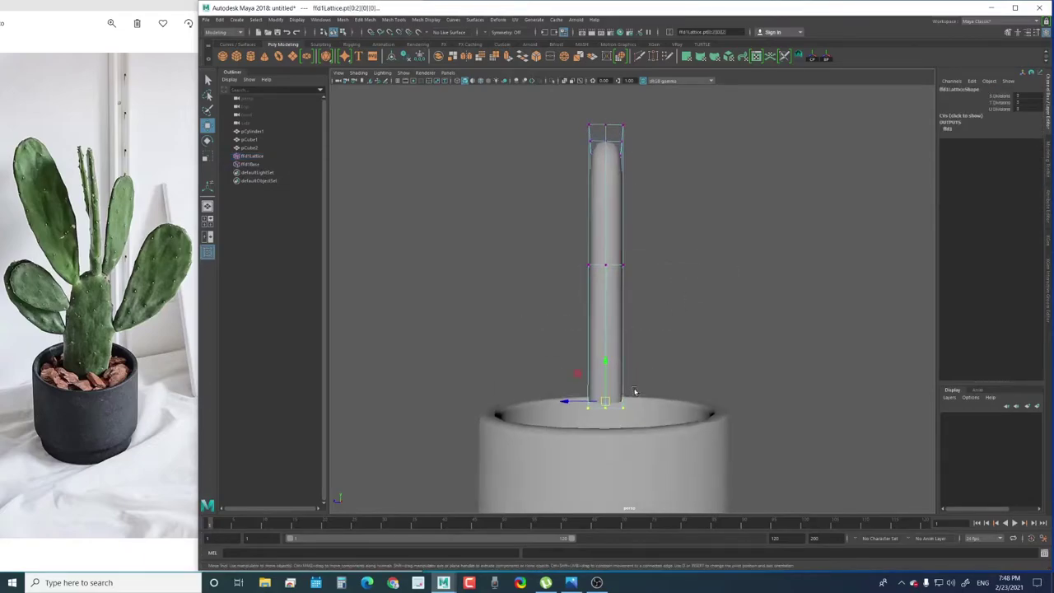
pyautogui.press('r')
pyautogui.moveTo(595, 403); pyautogui.dragTo(583, 403)
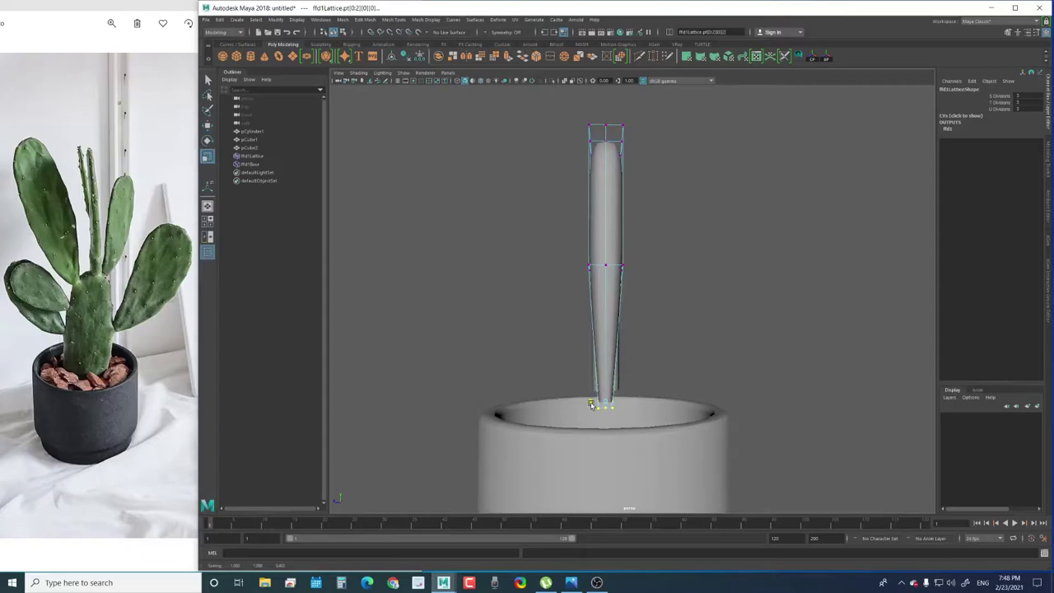
pyautogui.keyDown('alt'); pyautogui.moveTo(560, 214); pyautogui.dragTo(560, 238, button='middle'); pyautogui.keyUp('alt')
pyautogui.moveTo(560, 238); pyautogui.dragTo(677, 327)
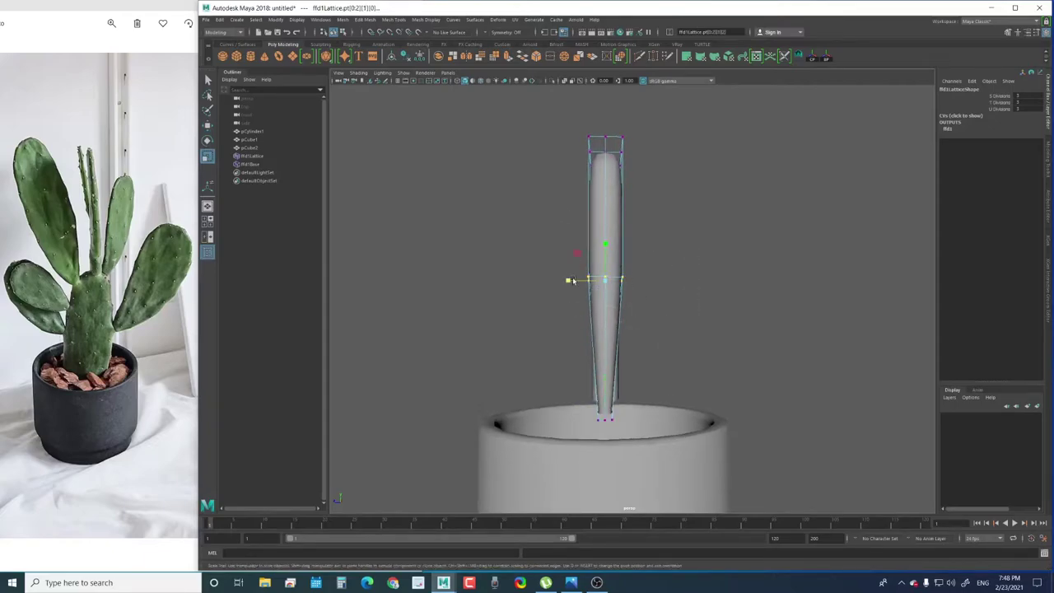
pyautogui.moveTo(574, 281)
pyautogui.mouseDown()
pyautogui.moveTo(676, 239)
pyautogui.moveTo(668, 255)
pyautogui.moveTo(779, 266)
pyautogui.moveTo(727, 258)
pyautogui.moveTo(585, 347)
pyautogui.moveTo(613, 329)
pyautogui.moveTo(640, 254)
pyautogui.moveTo(630, 251)
pyautogui.mouseUp()
pyautogui.press('w')
pyautogui.click(613, 328)
pyautogui.click(626, 313)
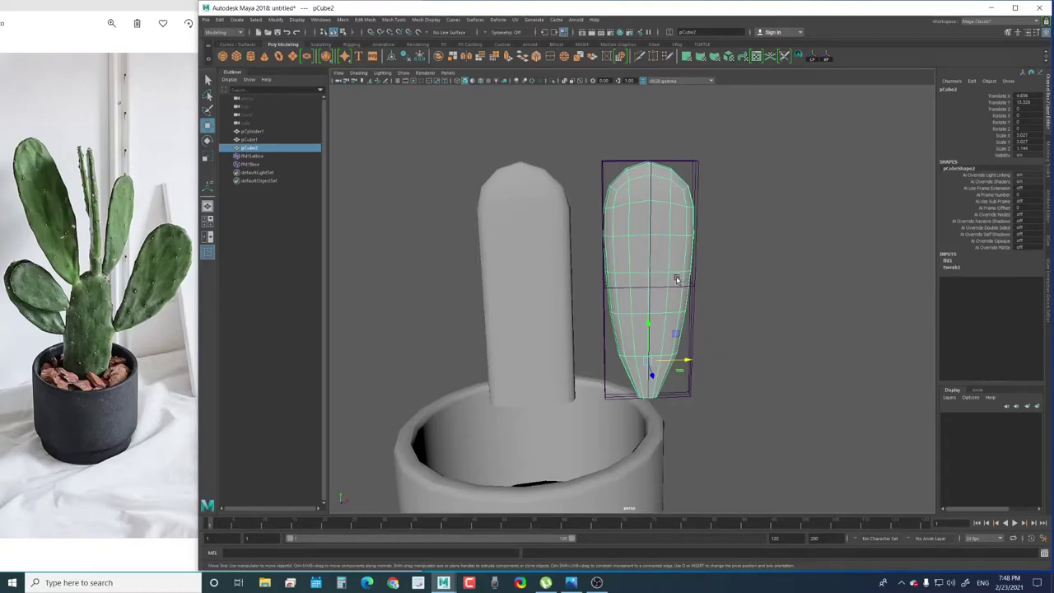
# Delete pCube2's history to bake the lattice shape, then bevel the edge loop near its narrow base
pyautogui.hotkey('alt', 'shift', 'd')
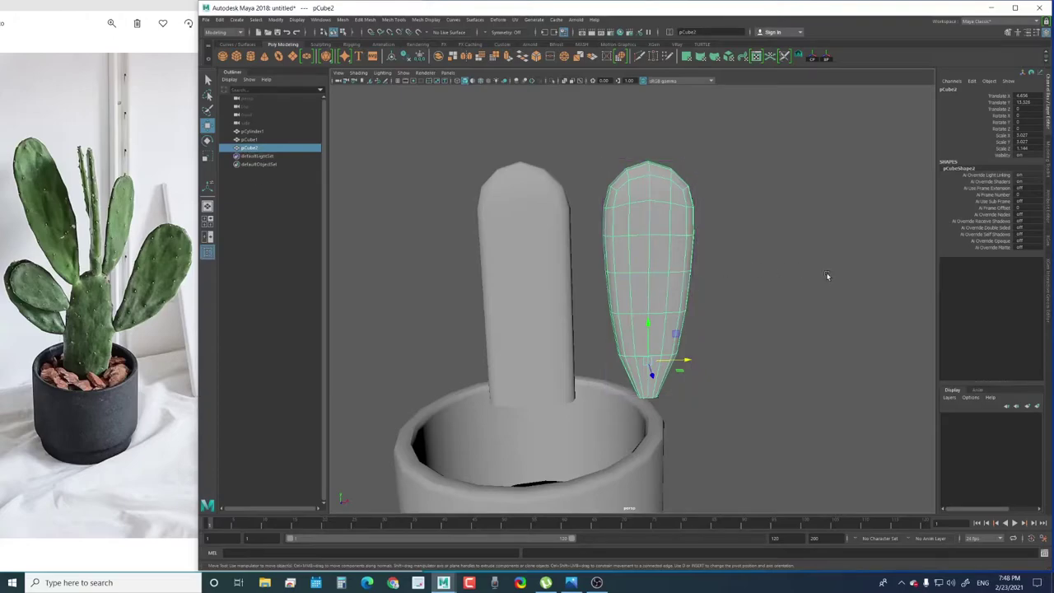
pyautogui.keyDown('alt'); pyautogui.moveTo(635, 308); pyautogui.dragTo(632, 320); pyautogui.keyUp('alt')
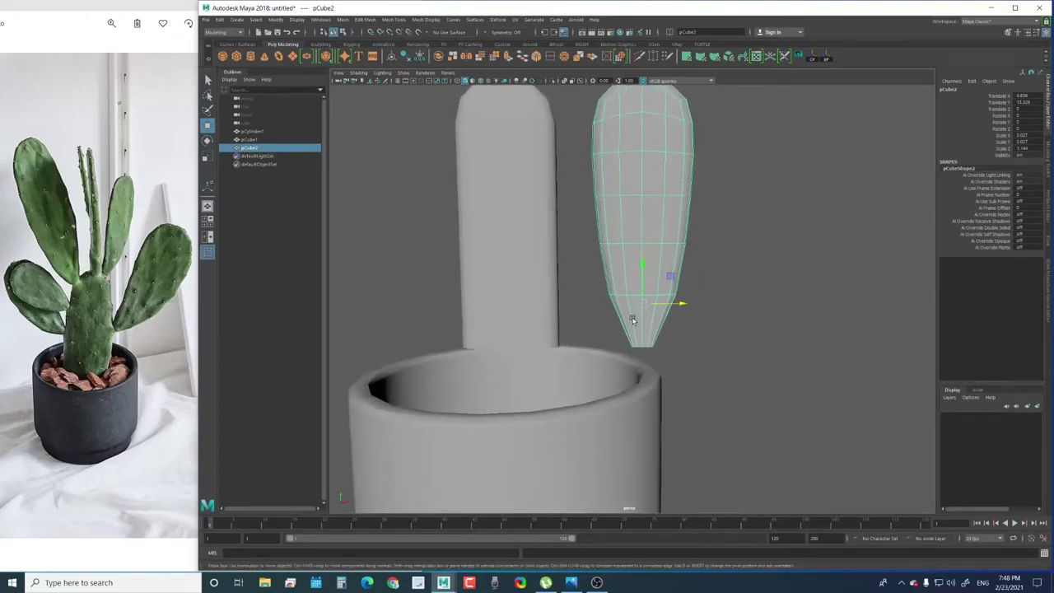
pyautogui.press('F10')
pyautogui.click(632, 295)
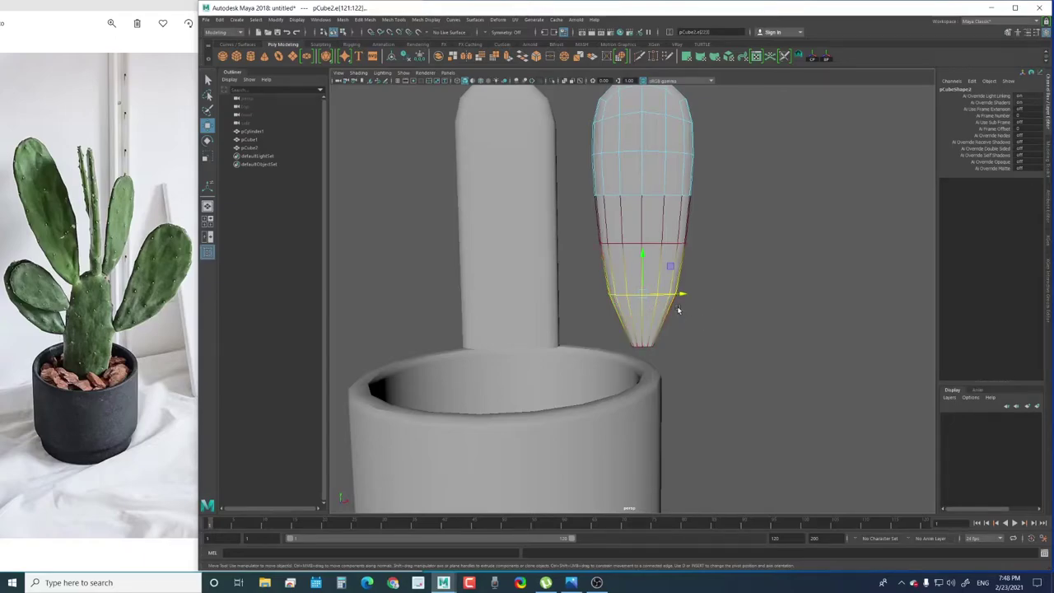
pyautogui.hotkey('ctrl', 'b')
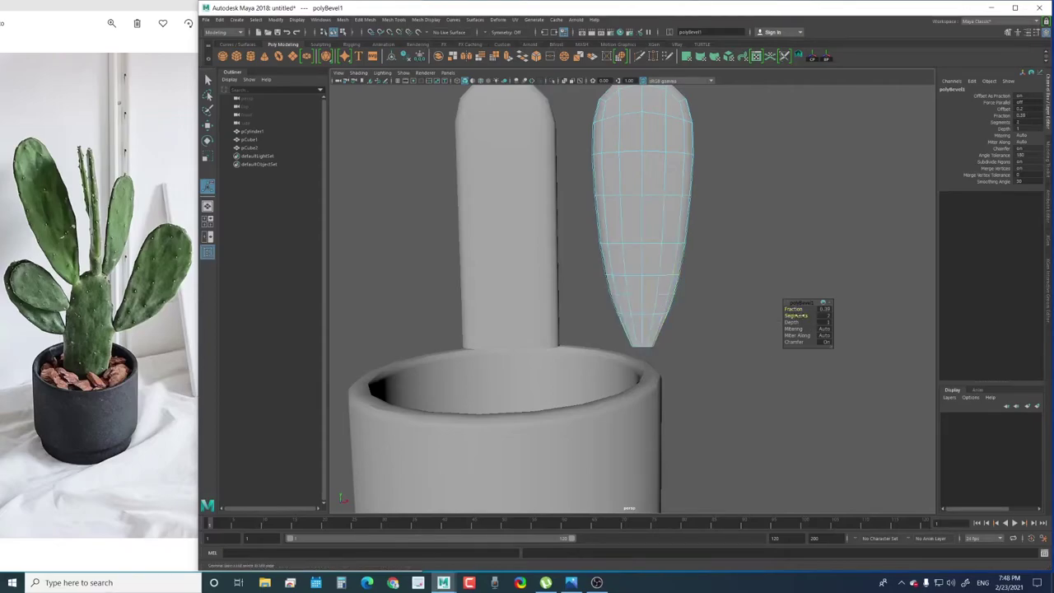
pyautogui.click(724, 215)
pyautogui.scroll(-2, 827, 252)
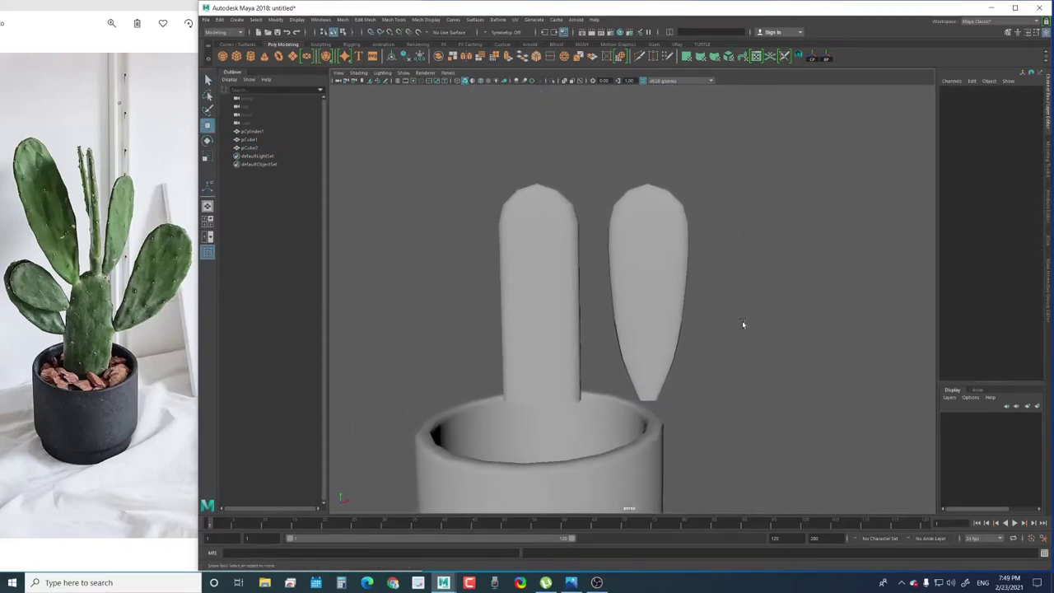
pyautogui.click(664, 271)
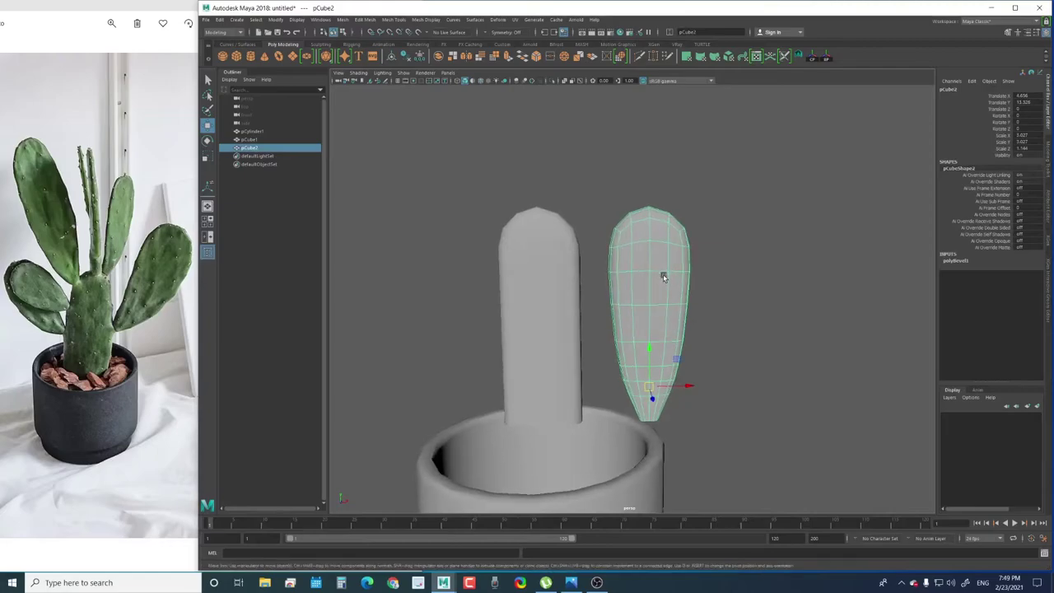
# Move the pad's pivot down to its narrow base
pyautogui.keyDown('alt'); pyautogui.moveTo(664, 273); pyautogui.dragTo(718, 233); pyautogui.keyUp('alt')
pyautogui.scroll(-3, 718, 233)
pyautogui.scroll(2, 574, 258)
pyautogui.keyDown('alt'); pyautogui.moveTo(574, 257); pyautogui.dragTo(638, 274); pyautogui.keyUp('alt')
pyautogui.scroll(-2, 609, 268)
pyautogui.scroll(2, 638, 274)
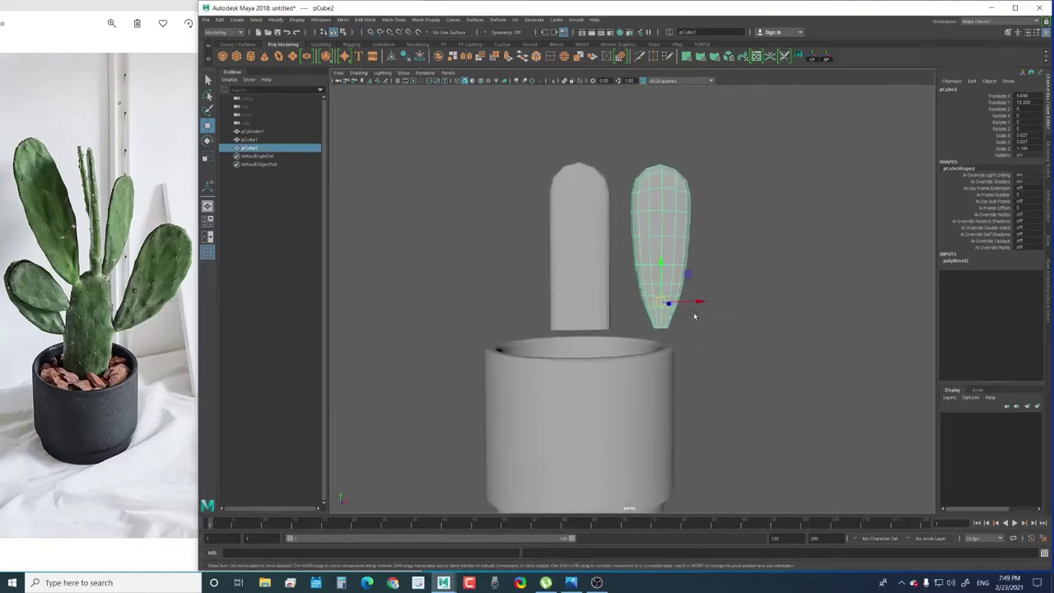
pyautogui.moveTo(690, 299)
pyautogui.keyDown('alt'); pyautogui.mouseDown()
pyautogui.moveTo(665, 321)
pyautogui.moveTo(662, 288)
pyautogui.moveTo(666, 311)
pyautogui.mouseUp(); pyautogui.keyUp('alt')
pyautogui.press('d')
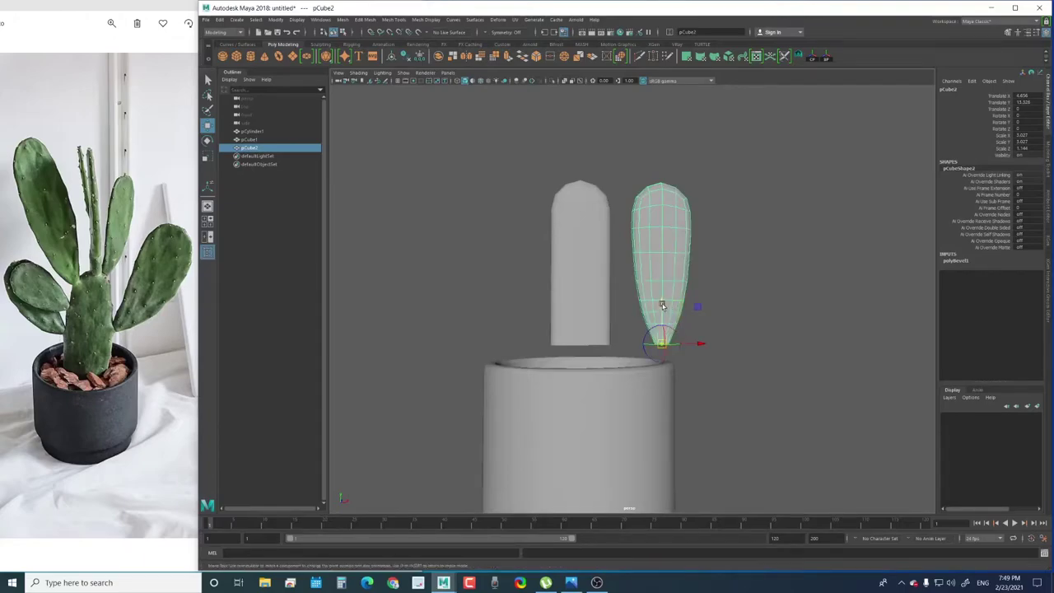
pyautogui.press('d')
pyautogui.moveTo(662, 306); pyautogui.dragTo(657, 283)
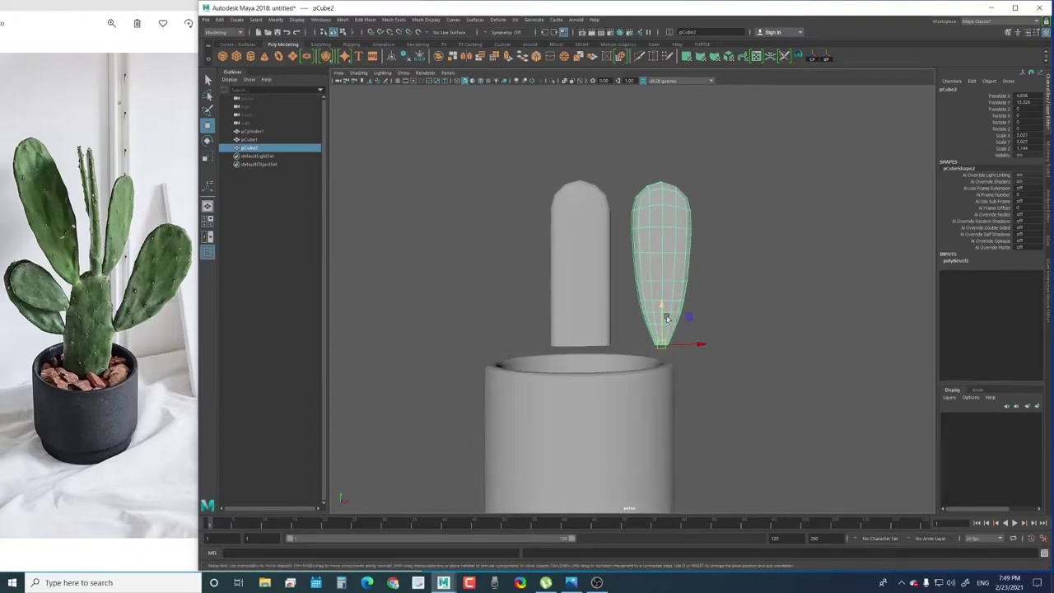
pyautogui.press('d')
# Raise the pad, shift it left onto the trunk, and tilt it outward as a side pad
pyautogui.moveTo(669, 308); pyautogui.dragTo(658, 243)
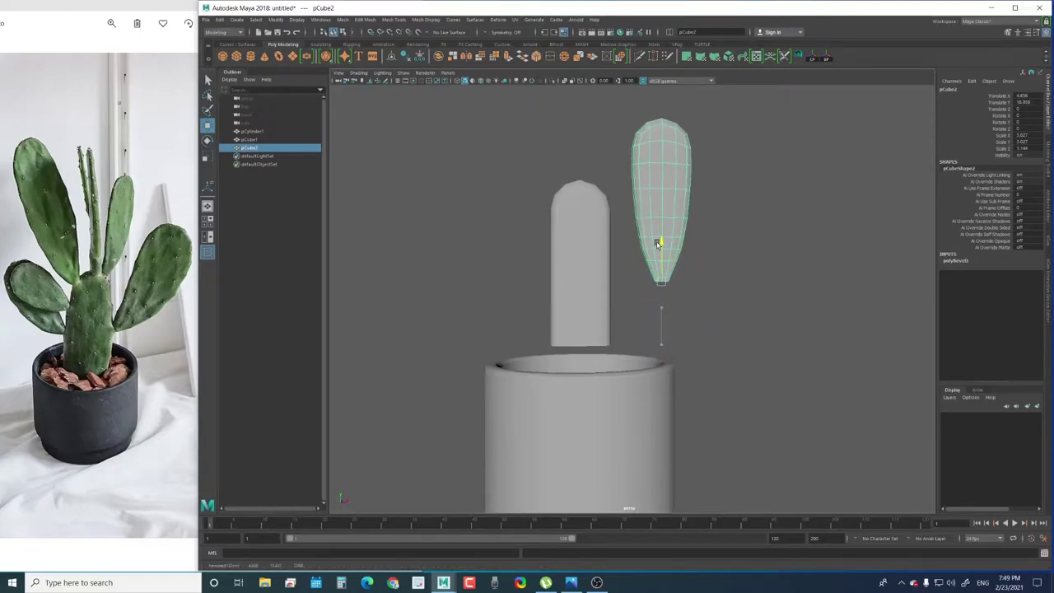
pyautogui.moveTo(699, 282)
pyautogui.mouseDown()
pyautogui.moveTo(640, 282)
pyautogui.moveTo(648, 276)
pyautogui.moveTo(636, 282)
pyautogui.moveTo(650, 299)
pyautogui.mouseUp()
pyautogui.press('e')
pyautogui.press('r')
pyautogui.press('e')
pyautogui.moveTo(630, 260)
pyautogui.mouseDown()
pyautogui.moveTo(538, 286)
pyautogui.moveTo(575, 283)
pyautogui.mouseUp()
pyautogui.press('w')
pyautogui.click(634, 285)
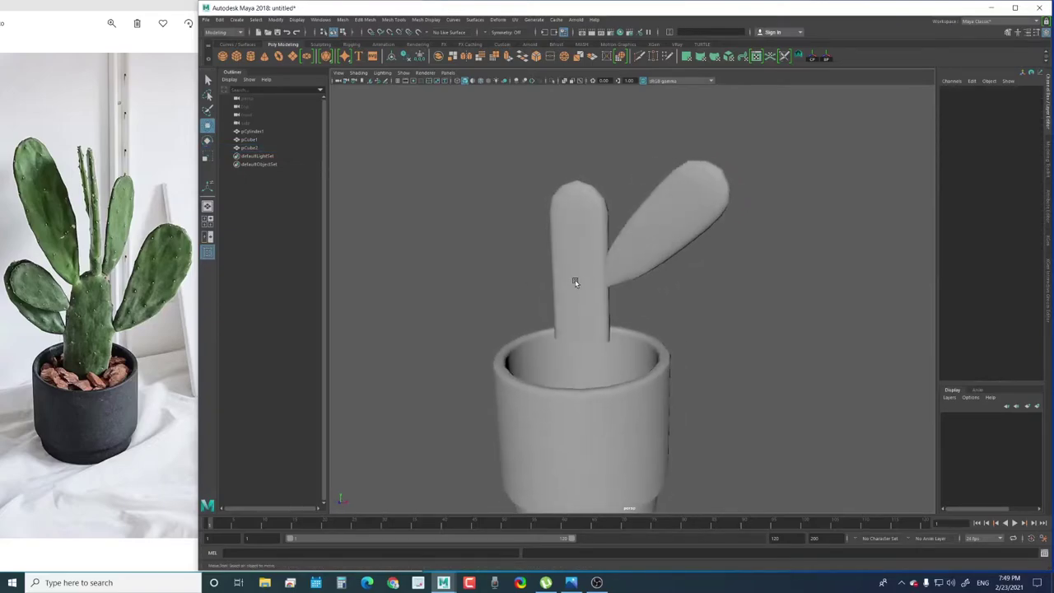
pyautogui.keyDown('alt'); pyautogui.moveTo(548, 250); pyautogui.dragTo(605, 294); pyautogui.keyUp('alt')
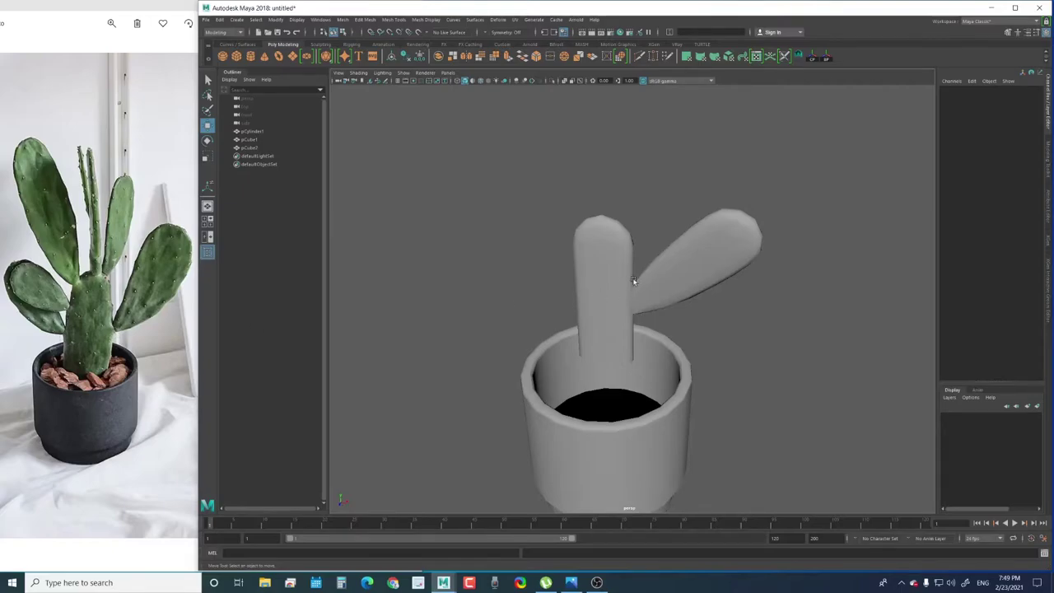
# Raise the trunk's top vertex with soft selection to make the cap taller and rounder
pyautogui.click(612, 253)
pyautogui.press('f')
pyautogui.press('F11')
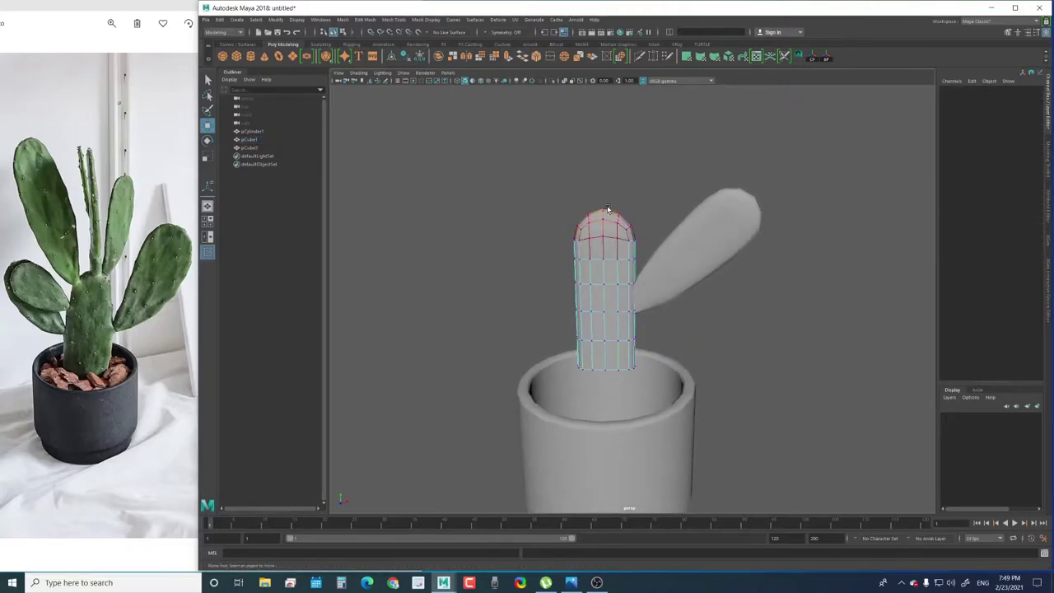
pyautogui.click(605, 209)
pyautogui.moveTo(602, 167); pyautogui.dragTo(604, 172)
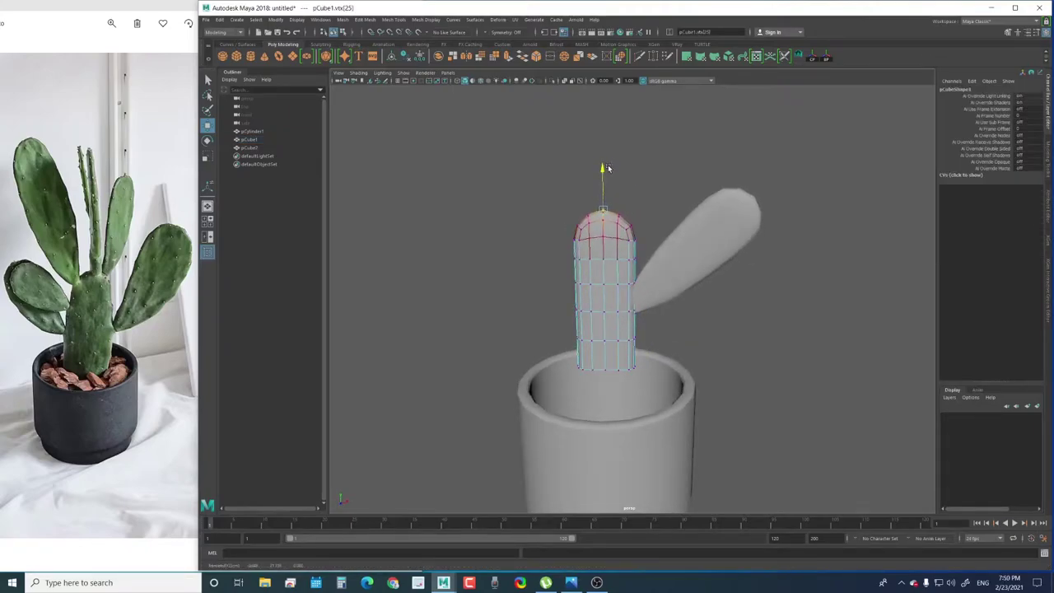
pyautogui.press('b')
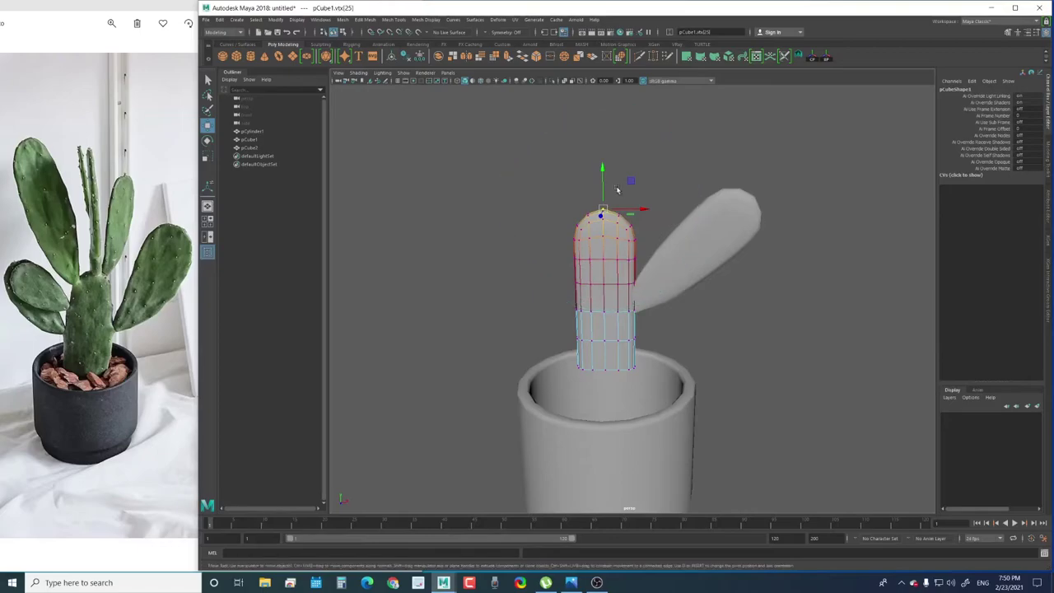
pyautogui.moveTo(605, 166)
pyautogui.mouseDown()
pyautogui.moveTo(606, 156)
pyautogui.moveTo(587, 319)
pyautogui.mouseUp()
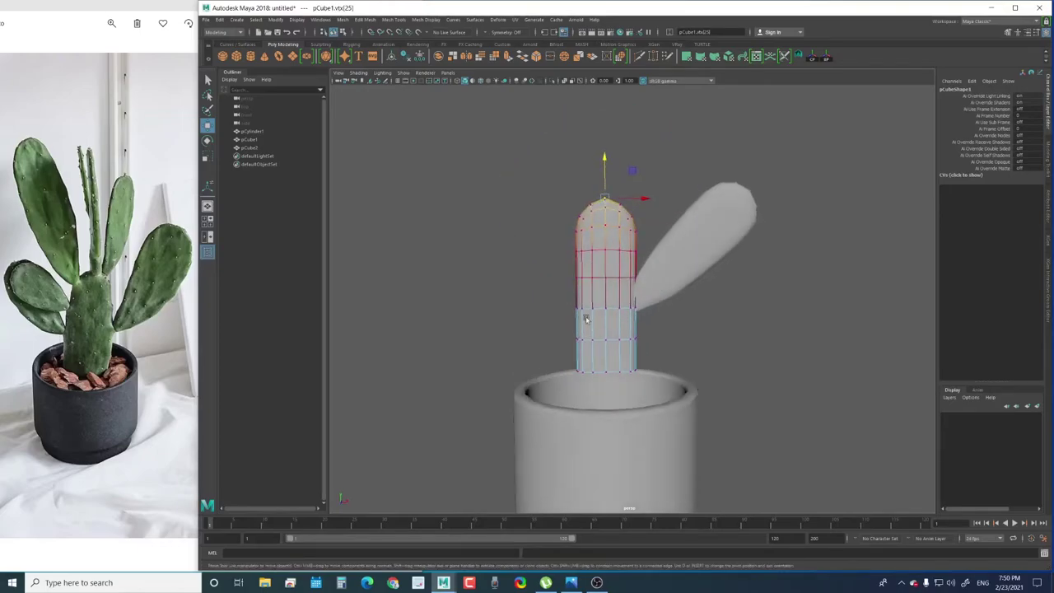
# Scale the trunk's bottom vertex ring inward to narrow its base
pyautogui.moveTo(548, 357); pyautogui.dragTo(646, 377)
pyautogui.press('r')
pyautogui.moveTo(645, 371); pyautogui.dragTo(640, 372, button='middle')
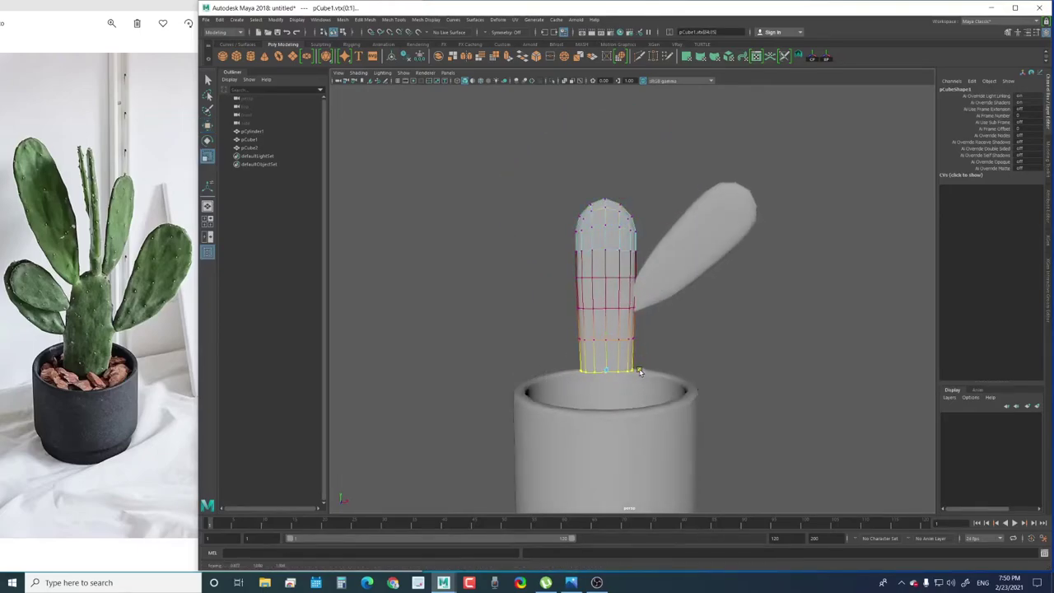
pyautogui.press('w')
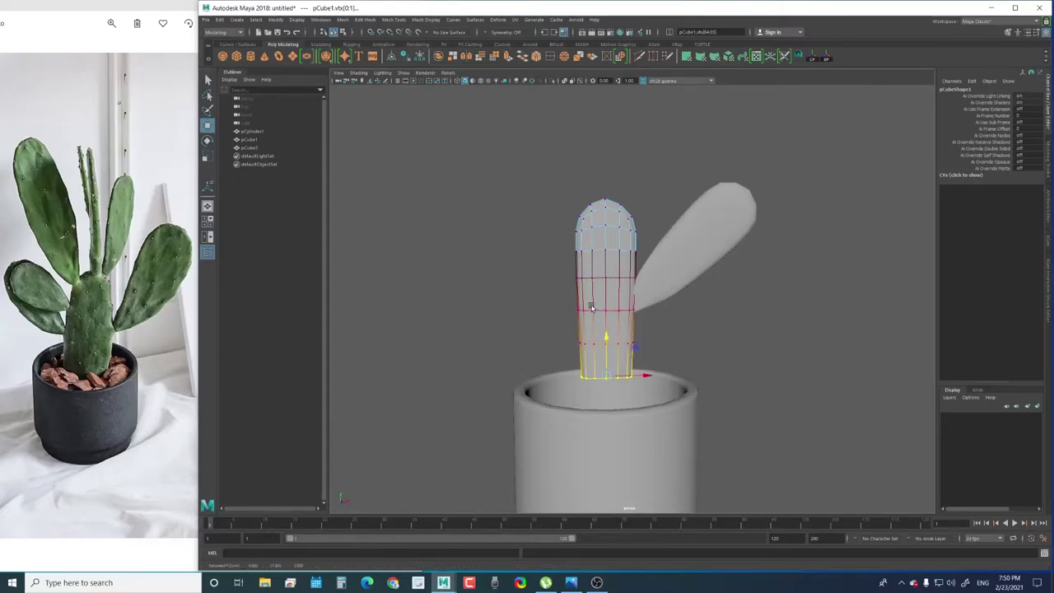
pyautogui.moveTo(591, 306); pyautogui.dragTo(684, 250, button='right')
pyautogui.click(684, 251)
# Sink the trunk and pad into the pot, then duplicate the pad and turn the copy sideways
pyautogui.keyDown('shift'); pyautogui.click(607, 289); pyautogui.keyUp('shift')
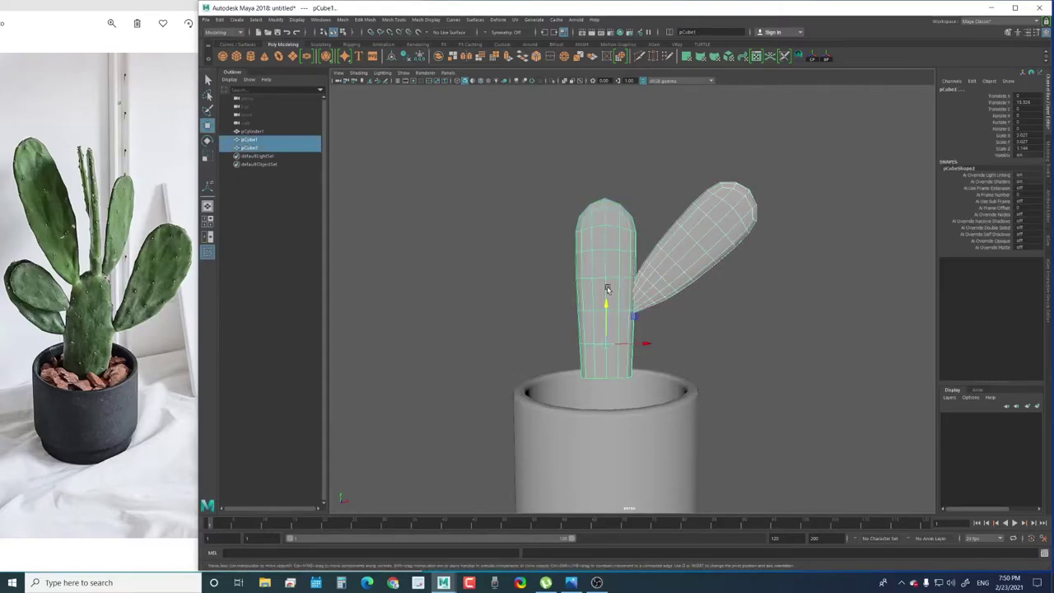
pyautogui.moveTo(607, 289)
pyautogui.mouseDown()
pyautogui.moveTo(614, 342)
pyautogui.moveTo(713, 272)
pyautogui.moveTo(658, 198)
pyautogui.mouseUp()
pyautogui.click(714, 272)
pyautogui.hotkey('ctrl', 'd')
pyautogui.press('e')
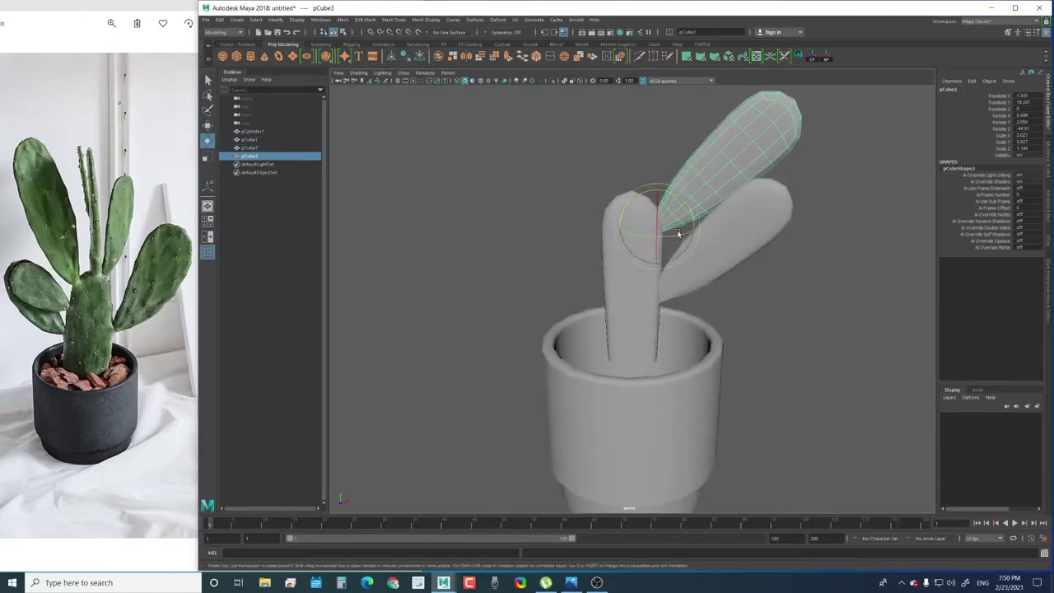
pyautogui.moveTo(679, 235)
pyautogui.mouseDown()
pyautogui.moveTo(650, 240)
pyautogui.moveTo(687, 306)
pyautogui.moveTo(658, 247)
pyautogui.moveTo(666, 273)
pyautogui.moveTo(616, 265)
pyautogui.mouseUp()
pyautogui.press('w')
pyautogui.press('r')
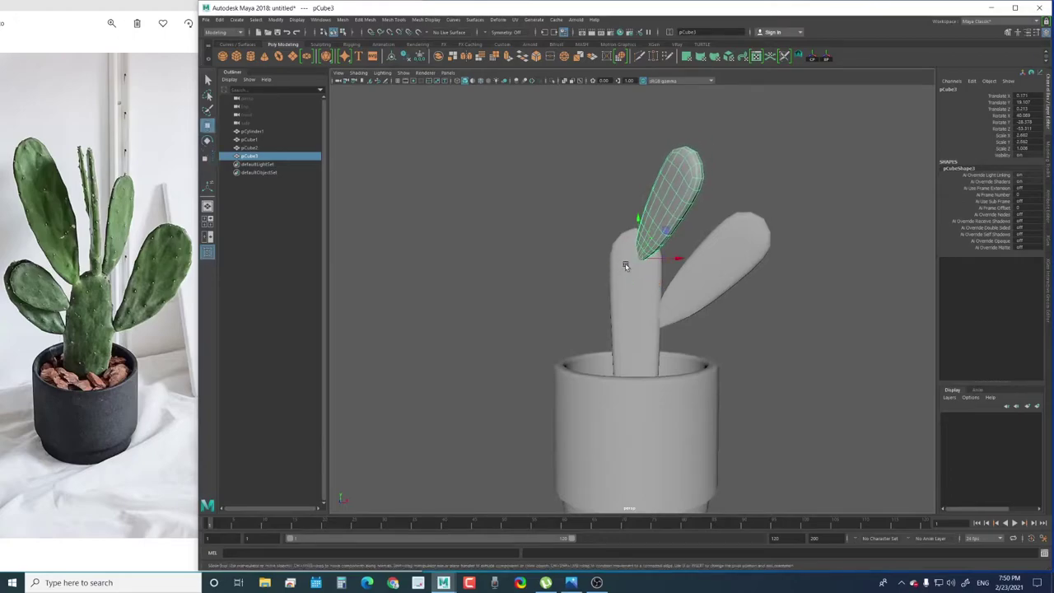
pyautogui.press('w')
# Duplicate that pad again, tilting the new copy left and moving it up beside the trunk
pyautogui.hotkey('ctrl', 'd')
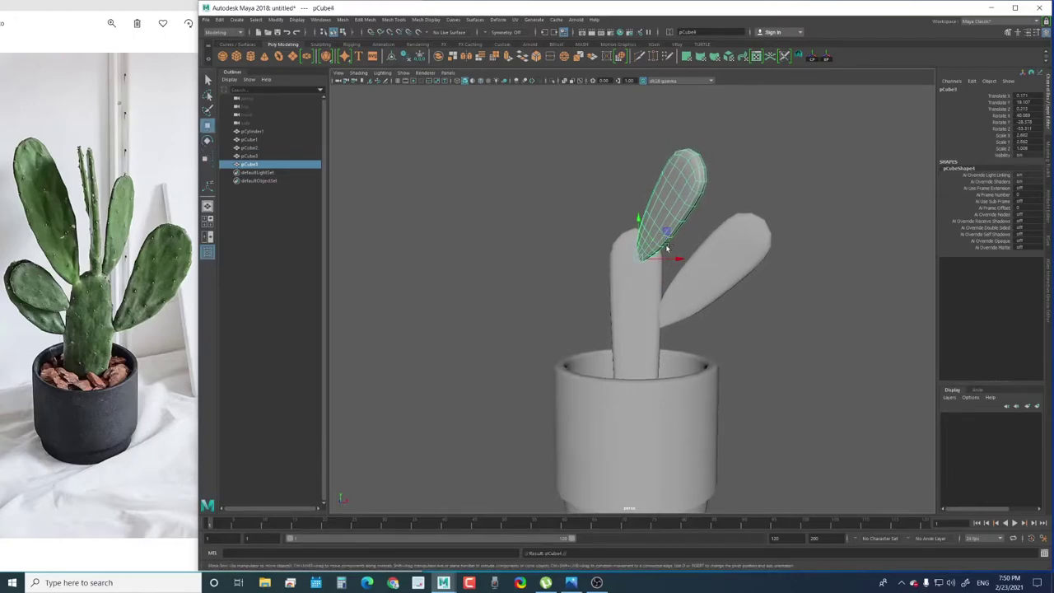
pyautogui.press('e')
pyautogui.moveTo(665, 261); pyautogui.dragTo(605, 260)
pyautogui.press('w')
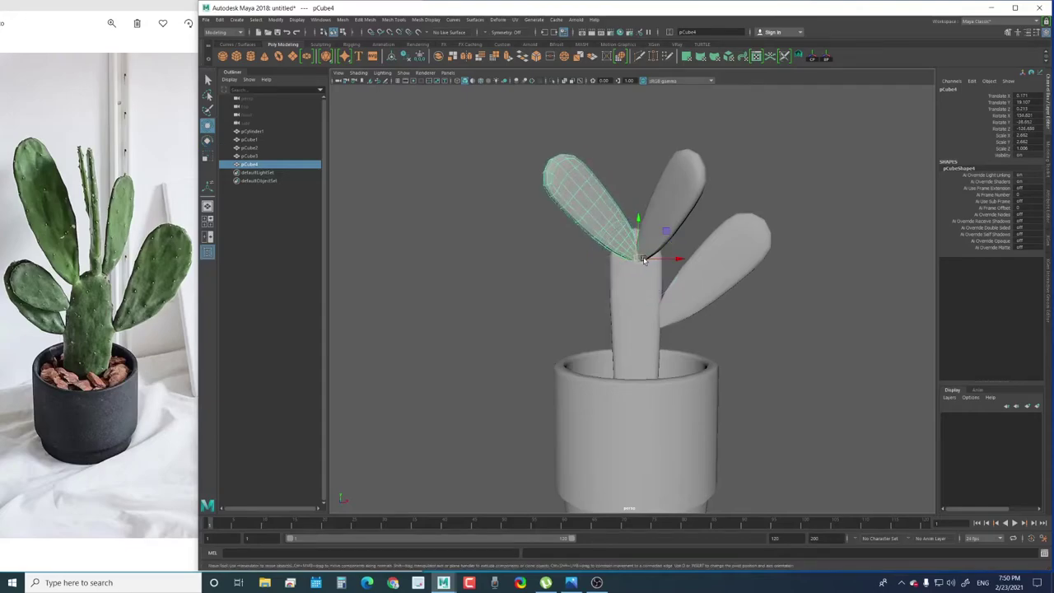
pyautogui.moveTo(605, 261); pyautogui.dragTo(598, 261, button='middle')
pyautogui.keyDown('alt'); pyautogui.moveTo(599, 260); pyautogui.dragTo(739, 277); pyautogui.keyUp('alt')
pyautogui.keyDown('alt'); pyautogui.moveTo(667, 208); pyautogui.dragTo(651, 257); pyautogui.keyUp('alt')
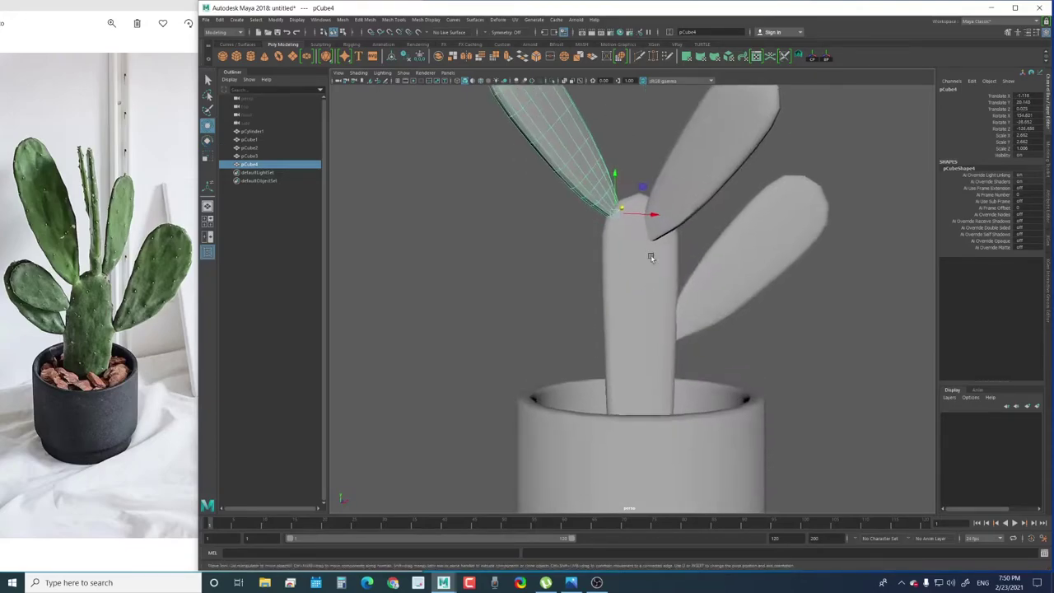
pyautogui.moveTo(640, 219)
pyautogui.keyDown('alt'); pyautogui.mouseDown()
pyautogui.moveTo(782, 244)
pyautogui.moveTo(581, 230)
pyautogui.mouseUp(); pyautogui.keyUp('alt')
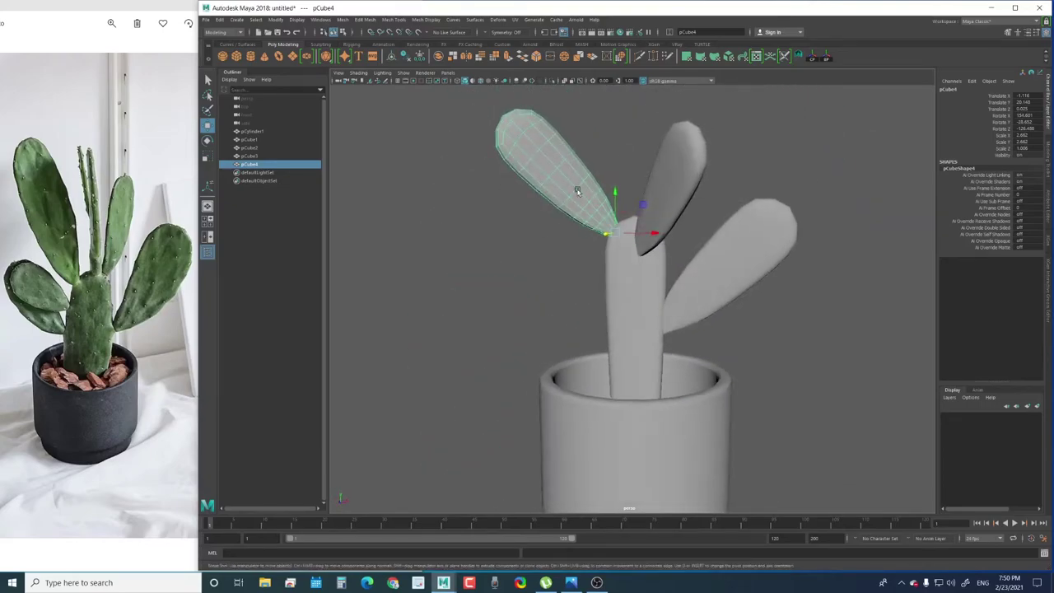
# Duplicate the left pad as a smaller pCube5, placed low on the trunk and angled outward
pyautogui.hotkey('ctrl', 'd')
pyautogui.moveTo(614, 193)
pyautogui.mouseDown()
pyautogui.moveTo(608, 294)
pyautogui.moveTo(588, 301)
pyautogui.moveTo(614, 327)
pyautogui.moveTo(605, 286)
pyautogui.moveTo(609, 303)
pyautogui.moveTo(677, 325)
pyautogui.mouseUp()
pyautogui.press('r')
pyautogui.press('w')
pyautogui.press('e')
pyautogui.press('w')
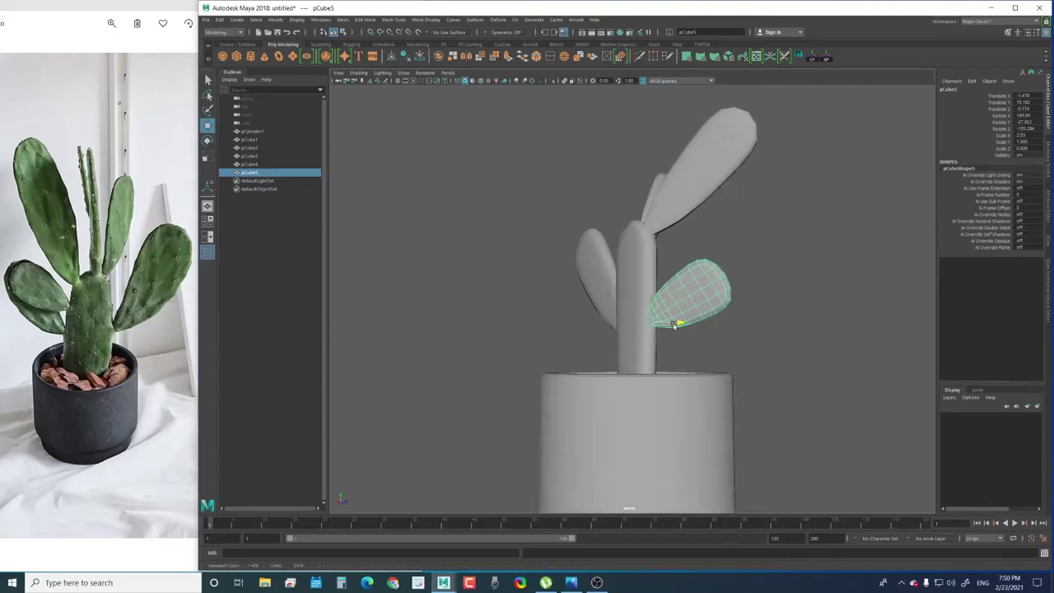
# Duplicate the small lower pad and move the copy down beside the trunk
pyautogui.scroll(3, 842, 430)
pyautogui.scroll(3, 741, 370)
pyautogui.scroll(3, 685, 361)
pyautogui.moveTo(685, 361)
pyautogui.keyDown('alt'); pyautogui.mouseDown()
pyautogui.moveTo(706, 329)
pyautogui.moveTo(568, 277)
pyautogui.moveTo(584, 277)
pyautogui.moveTo(571, 265)
pyautogui.moveTo(580, 284)
pyautogui.moveTo(566, 313)
pyautogui.moveTo(549, 287)
pyautogui.moveTo(557, 290)
pyautogui.moveTo(533, 288)
pyautogui.moveTo(612, 349)
pyautogui.moveTo(718, 370)
pyautogui.moveTo(555, 365)
pyautogui.moveTo(679, 341)
pyautogui.mouseUp(); pyautogui.keyUp('alt')
pyautogui.click(717, 370)
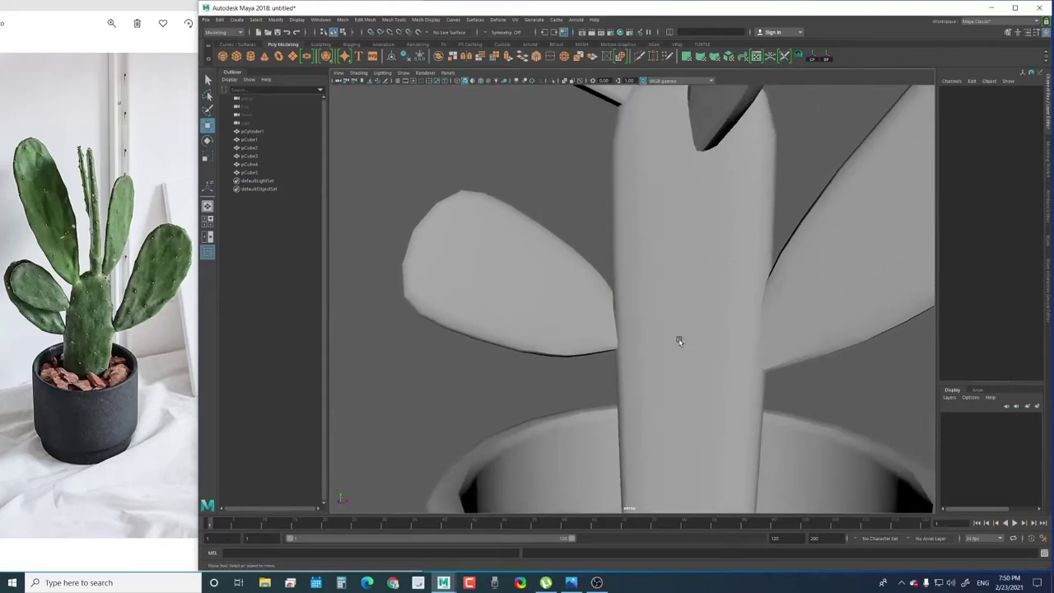
pyautogui.scroll(-5, 558, 285)
pyautogui.click(557, 283)
pyautogui.moveTo(595, 317)
pyautogui.keyDown('alt'); pyautogui.mouseDown()
pyautogui.moveTo(607, 308)
pyautogui.moveTo(579, 308)
pyautogui.moveTo(642, 357)
pyautogui.moveTo(654, 348)
pyautogui.mouseUp(); pyautogui.keyUp('alt')
pyautogui.hotkey('ctrl', 'd')
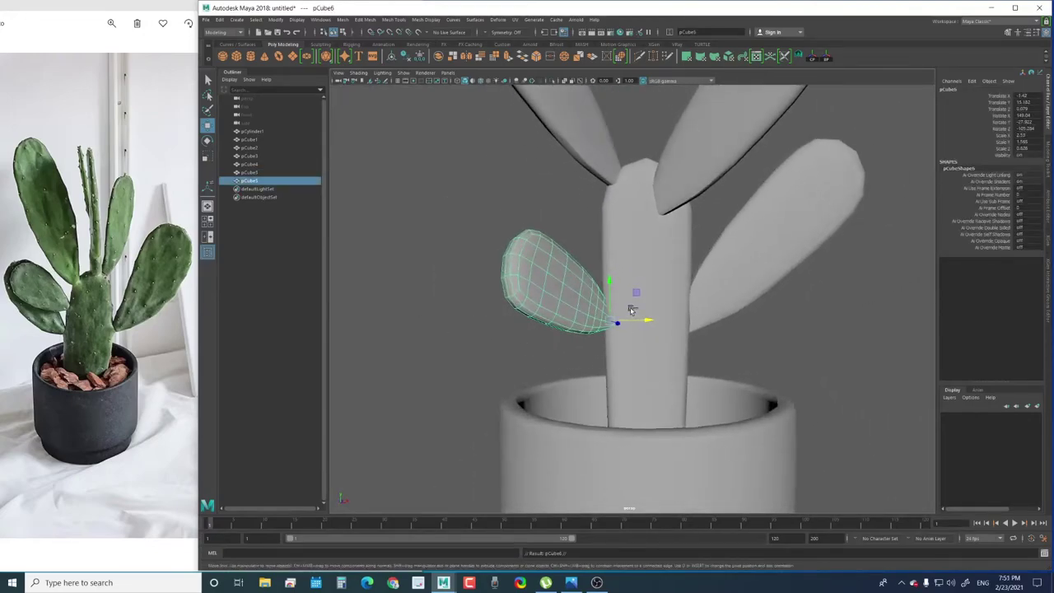
pyautogui.moveTo(610, 280)
pyautogui.mouseDown()
pyautogui.moveTo(609, 334)
pyautogui.moveTo(665, 352)
pyautogui.moveTo(650, 353)
pyautogui.mouseUp()
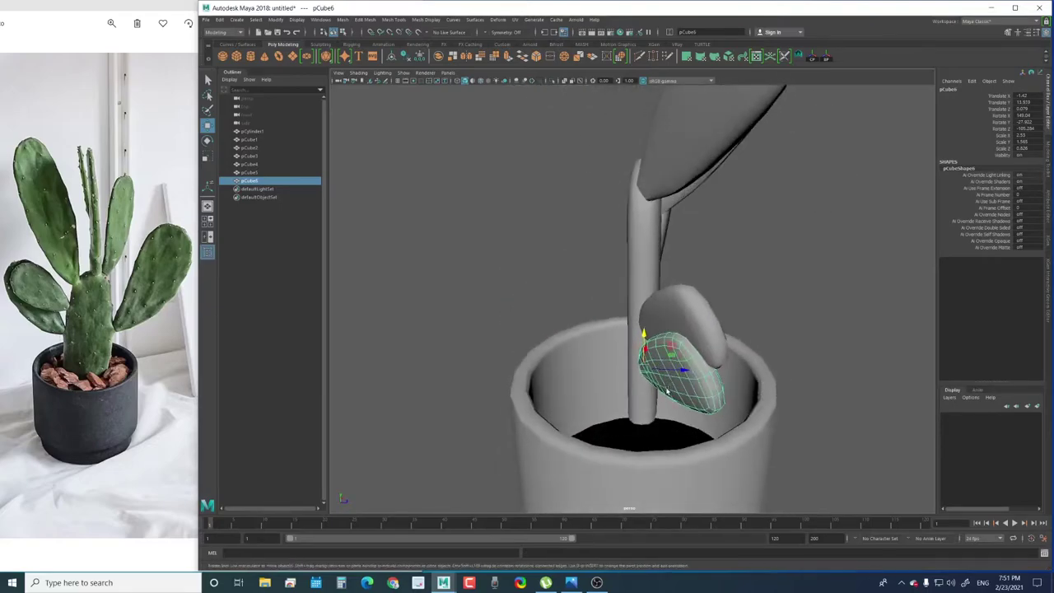
# Rotate the copied small pad around to the other side of the trunk
pyautogui.press('e')
pyautogui.moveTo(659, 389)
pyautogui.mouseDown()
pyautogui.moveTo(729, 340)
pyautogui.moveTo(607, 261)
pyautogui.moveTo(637, 279)
pyautogui.moveTo(646, 355)
pyautogui.mouseUp()
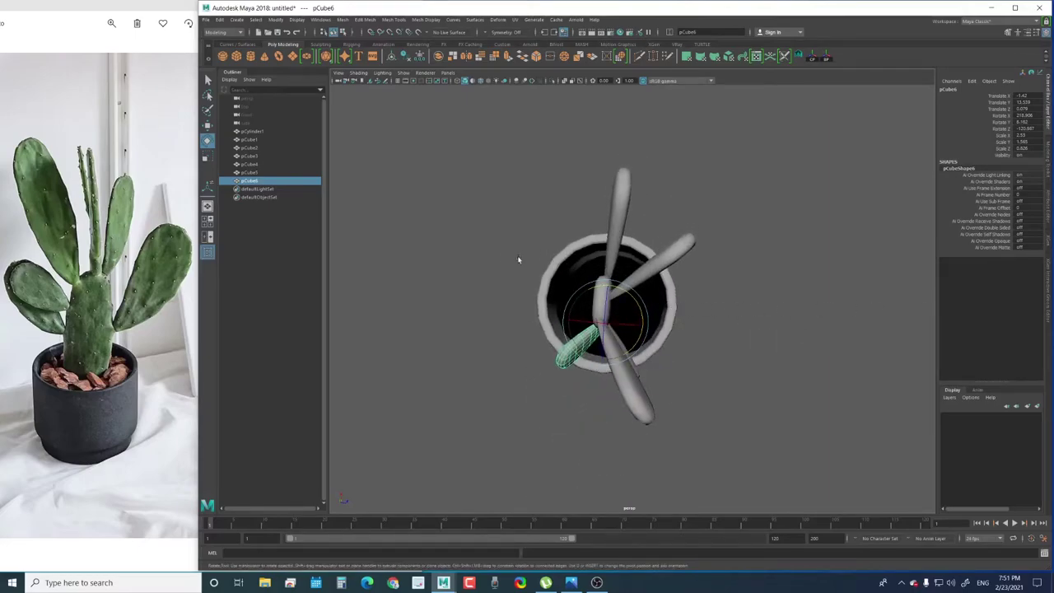
pyautogui.moveTo(514, 250)
pyautogui.keyDown('alt'); pyautogui.mouseDown()
pyautogui.moveTo(565, 263)
pyautogui.moveTo(567, 247)
pyautogui.mouseUp(); pyautogui.keyUp('alt')
pyautogui.scroll(2, 568, 247)
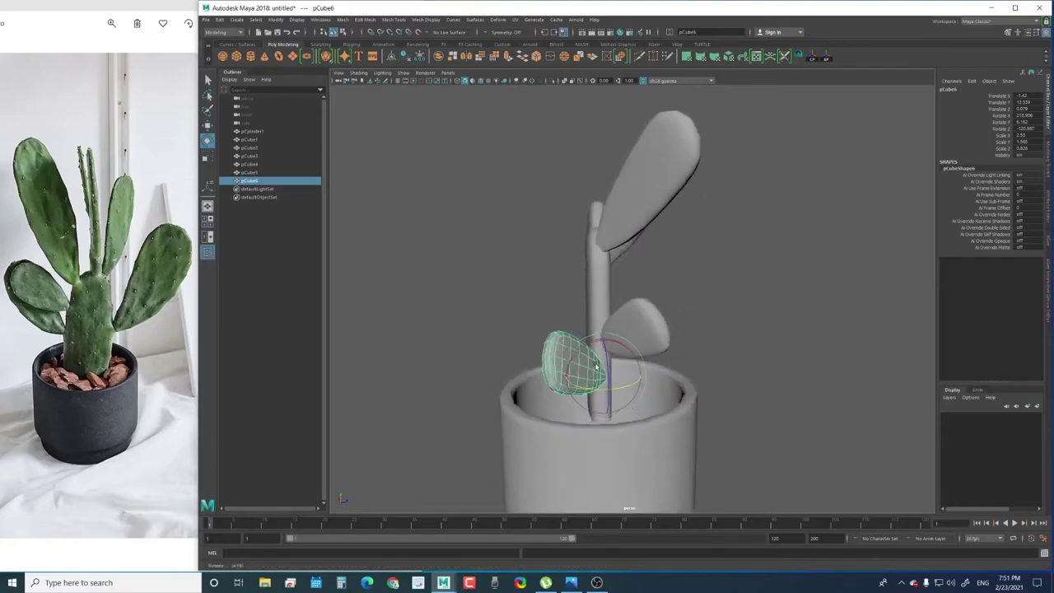
pyautogui.scroll(2, 600, 326)
pyautogui.moveTo(599, 326)
pyautogui.keyDown('alt'); pyautogui.mouseDown()
pyautogui.moveTo(626, 321)
pyautogui.moveTo(733, 347)
pyautogui.moveTo(635, 294)
pyautogui.moveTo(580, 324)
pyautogui.moveTo(604, 308)
pyautogui.mouseUp(); pyautogui.keyUp('alt')
pyautogui.press('w')
pyautogui.scroll(3, 635, 294)
pyautogui.scroll(-5, 580, 324)
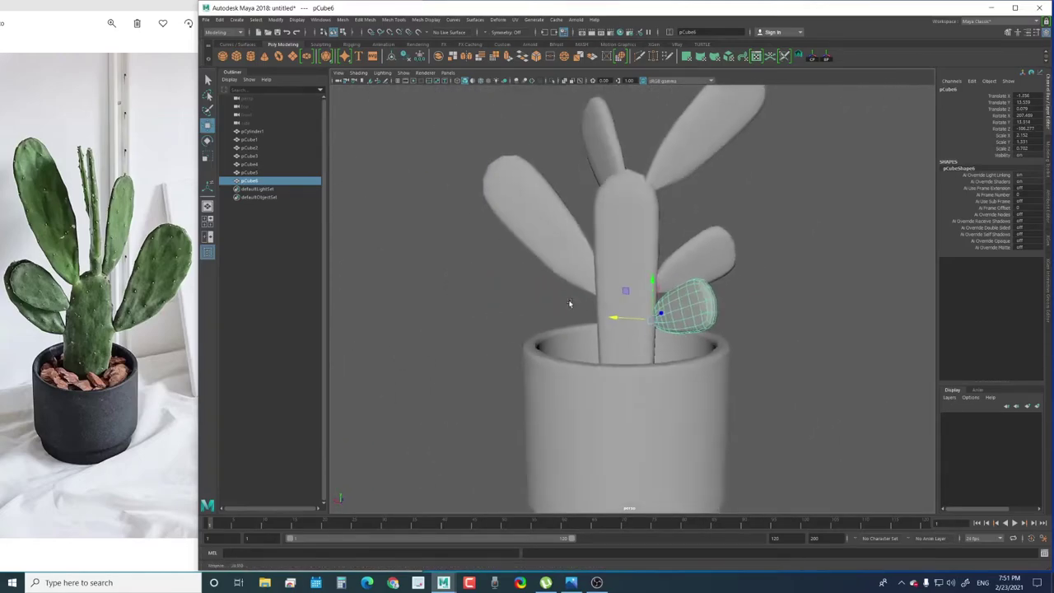
# Duplicate the left tall pad as pCube7, raising, rotating and scaling it shorter
pyautogui.click(567, 248)
pyautogui.keyDown('alt'); pyautogui.moveTo(573, 264); pyautogui.dragTo(586, 266); pyautogui.keyUp('alt')
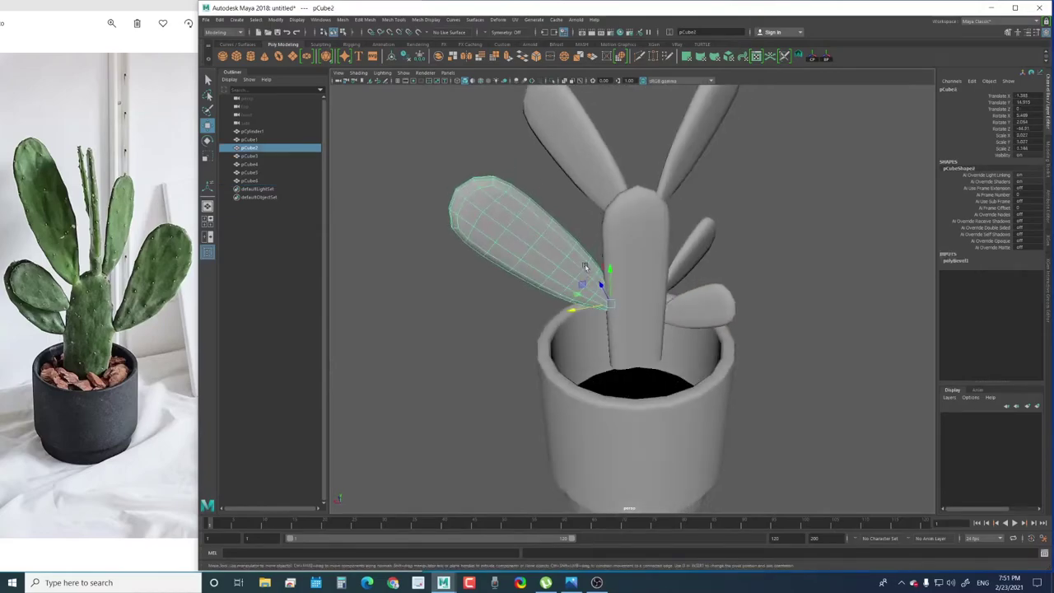
pyautogui.hotkey('ctrl', 'd')
pyautogui.press('e')
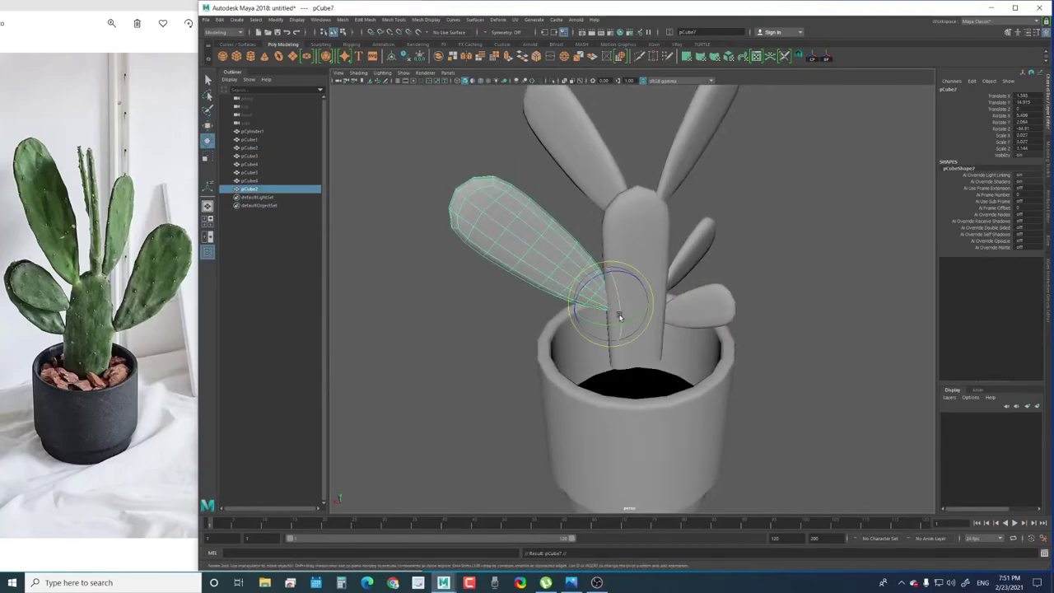
pyautogui.press('w')
pyautogui.moveTo(610, 272)
pyautogui.mouseDown()
pyautogui.moveTo(607, 179)
pyautogui.moveTo(605, 313)
pyautogui.moveTo(568, 313)
pyautogui.moveTo(706, 277)
pyautogui.moveTo(611, 235)
pyautogui.mouseUp()
pyautogui.press('e')
pyautogui.press('r')
pyautogui.press('w')
pyautogui.click(647, 256)
pyautogui.keyDown('alt'); pyautogui.moveTo(760, 315); pyautogui.dragTo(651, 249); pyautogui.keyUp('alt')
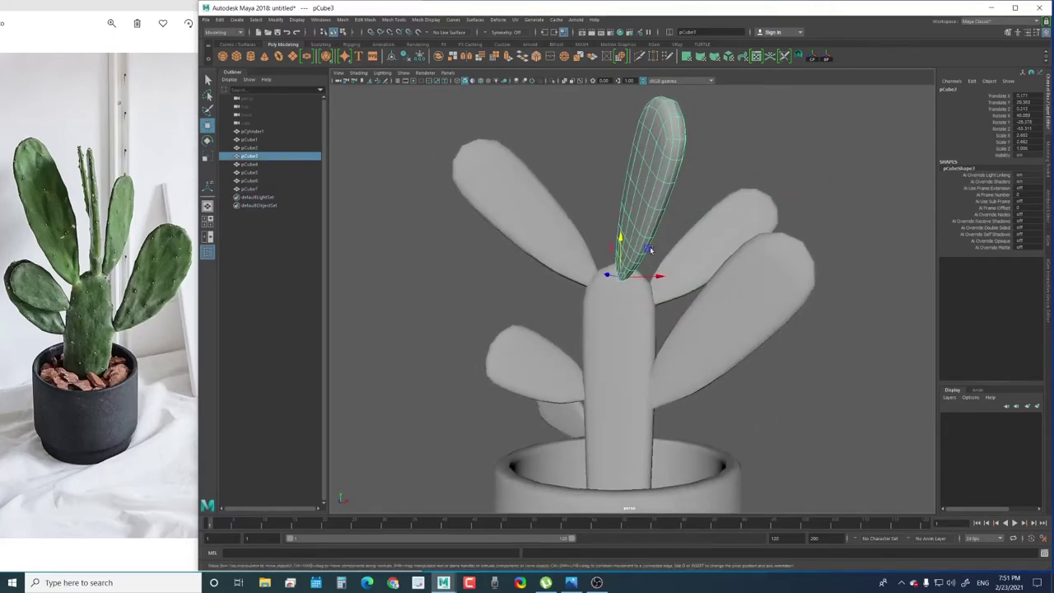
pyautogui.click(535, 226)
pyautogui.keyDown('shift'); pyautogui.click(528, 364); pyautogui.keyUp('shift')
pyautogui.keyDown('shift'); pyautogui.click(690, 321); pyautogui.keyUp('shift')
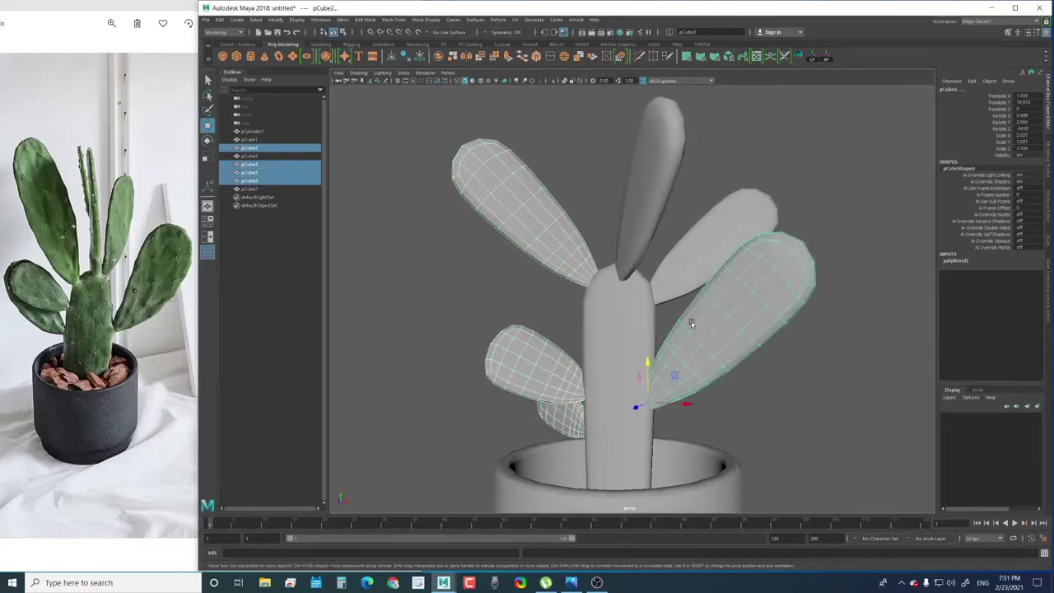
pyautogui.keyDown('shift'); pyautogui.click(646, 210); pyautogui.keyUp('shift')
pyautogui.keyDown('alt'); pyautogui.moveTo(646, 210); pyautogui.dragTo(570, 381); pyautogui.keyUp('alt')
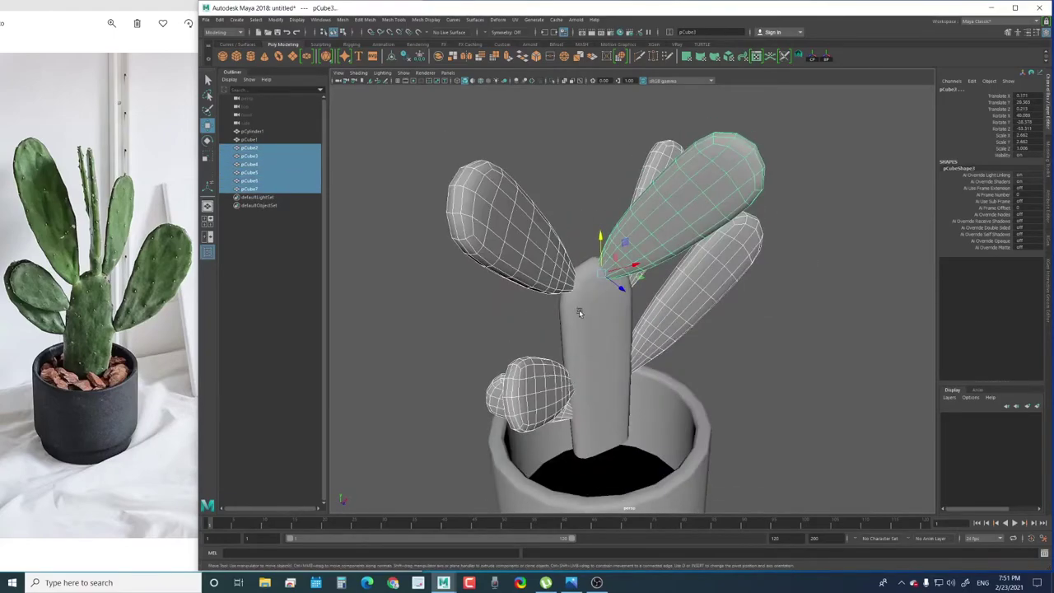
pyautogui.keyDown('shift'); pyautogui.click(567, 335); pyautogui.keyUp('shift')
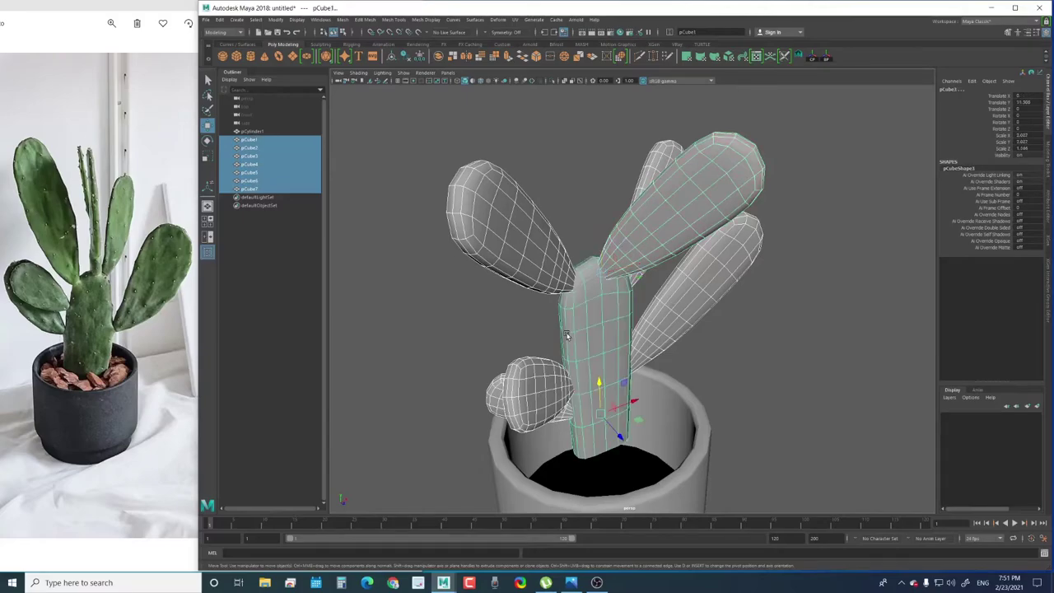
pyautogui.keyDown('shift'); pyautogui.click(567, 301); pyautogui.keyUp('shift')
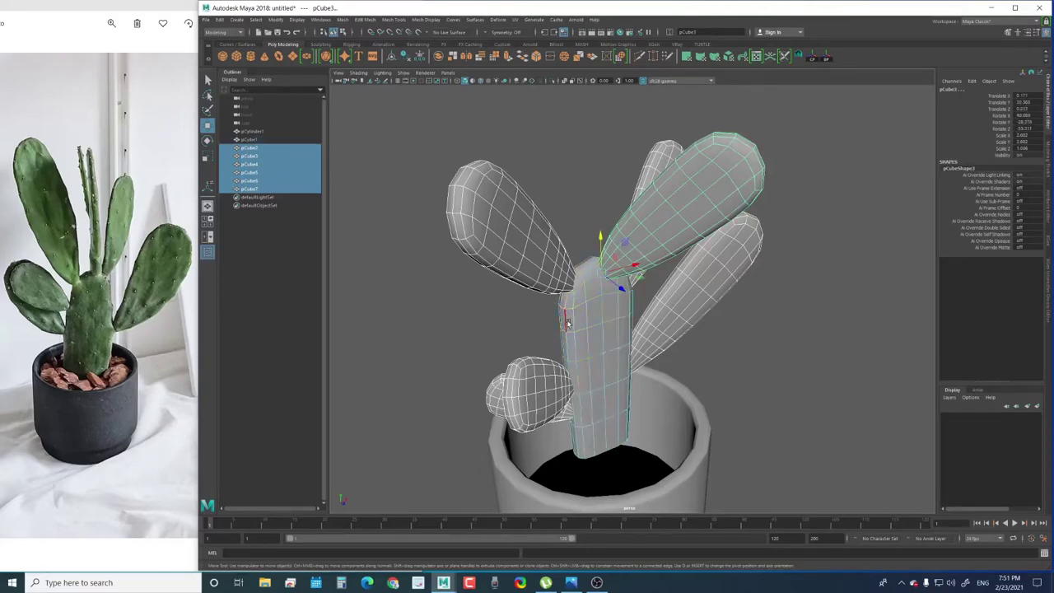
pyautogui.keyDown('shift'); pyautogui.click(564, 315); pyautogui.keyUp('shift')
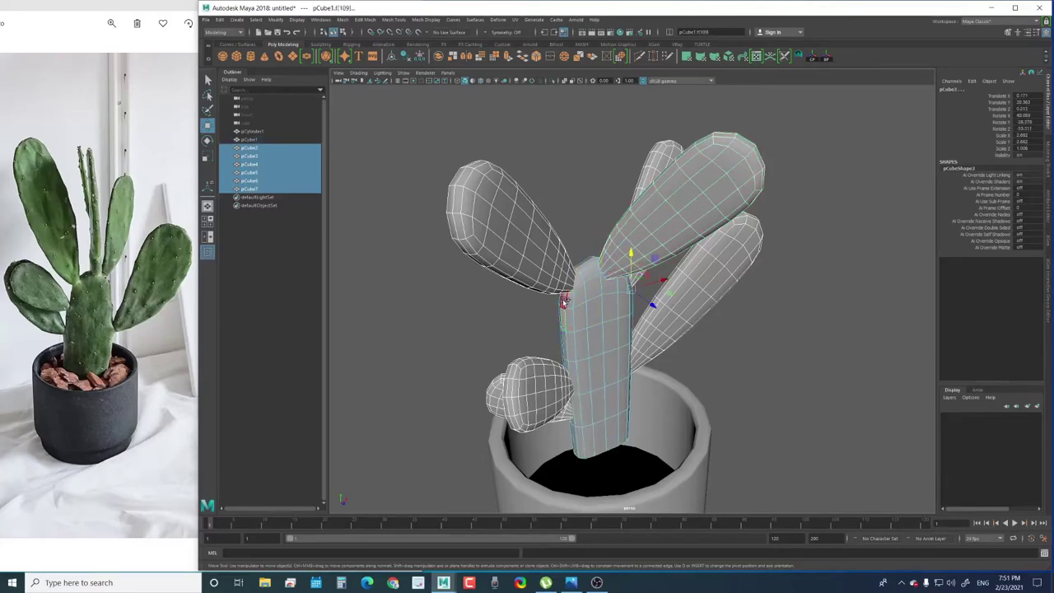
pyautogui.keyDown('shift'); pyautogui.click(564, 301); pyautogui.keyUp('shift')
pyautogui.moveTo(563, 301)
pyautogui.keyDown('alt'); pyautogui.mouseDown()
pyautogui.moveTo(583, 320)
pyautogui.moveTo(647, 311)
pyautogui.mouseUp(); pyautogui.keyUp('alt')
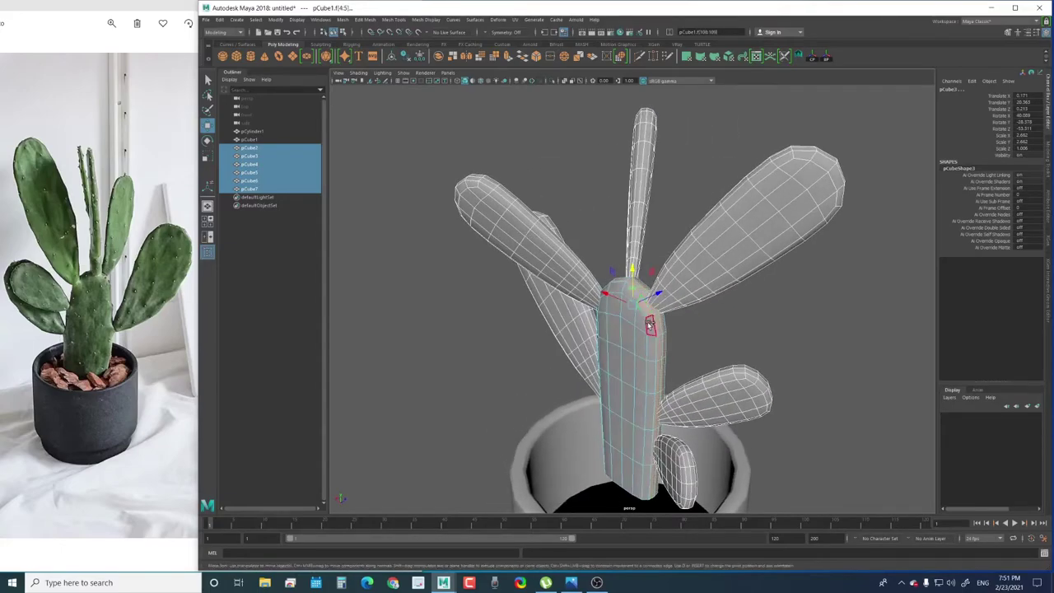
pyautogui.keyDown('alt'); pyautogui.moveTo(706, 343); pyautogui.dragTo(577, 317); pyautogui.keyUp('alt')
pyautogui.keyDown('shift'); pyautogui.click(568, 317); pyautogui.keyUp('shift')
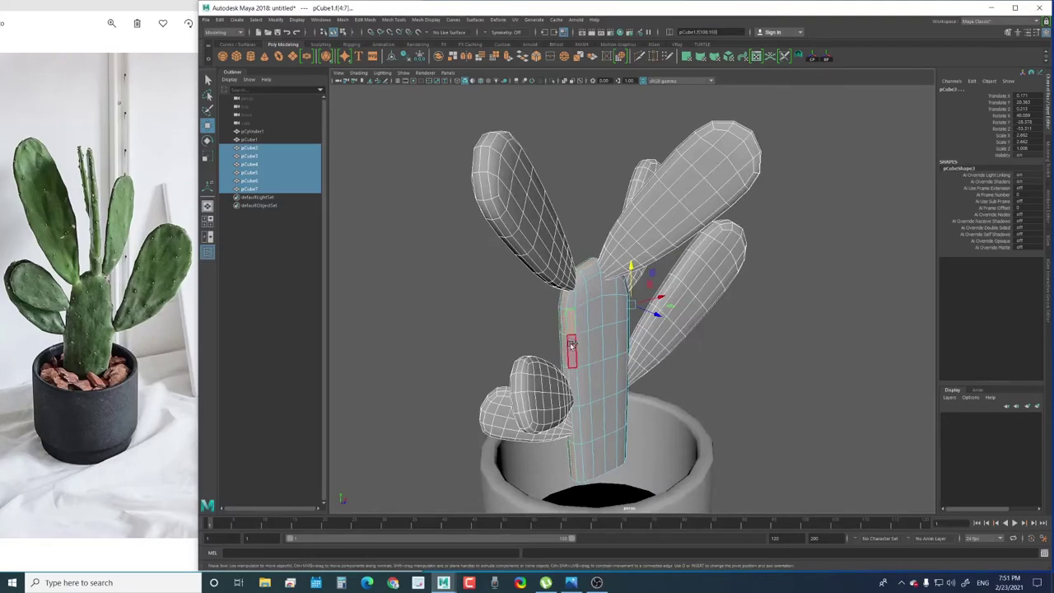
pyautogui.keyDown('alt'); pyautogui.moveTo(684, 353); pyautogui.dragTo(626, 317); pyautogui.keyUp('alt')
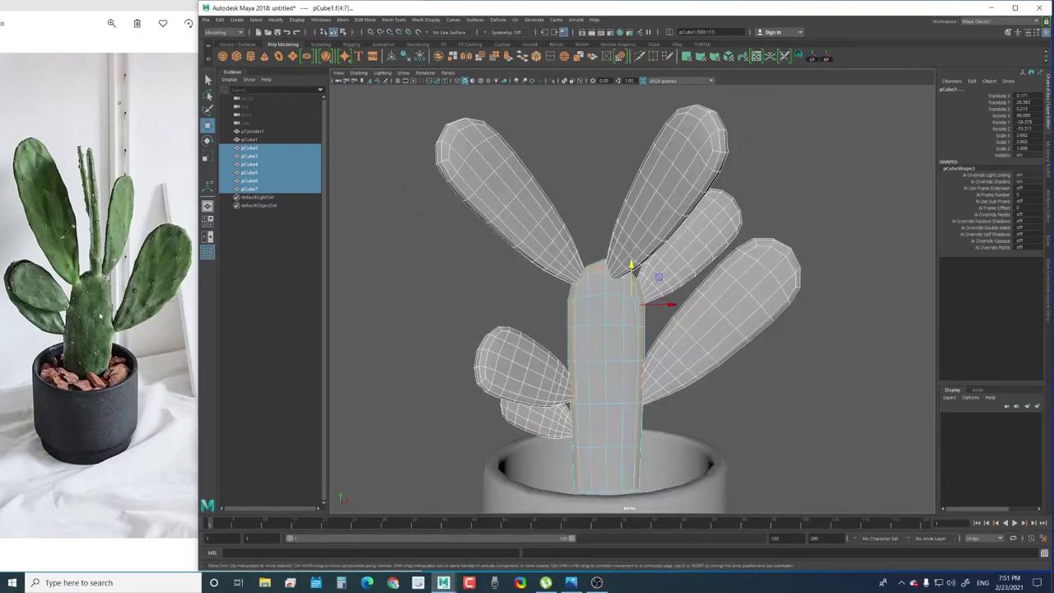
# Tilt the tall thin pad pCube4 slightly more upright and make it slimmer
pyautogui.press('F8')
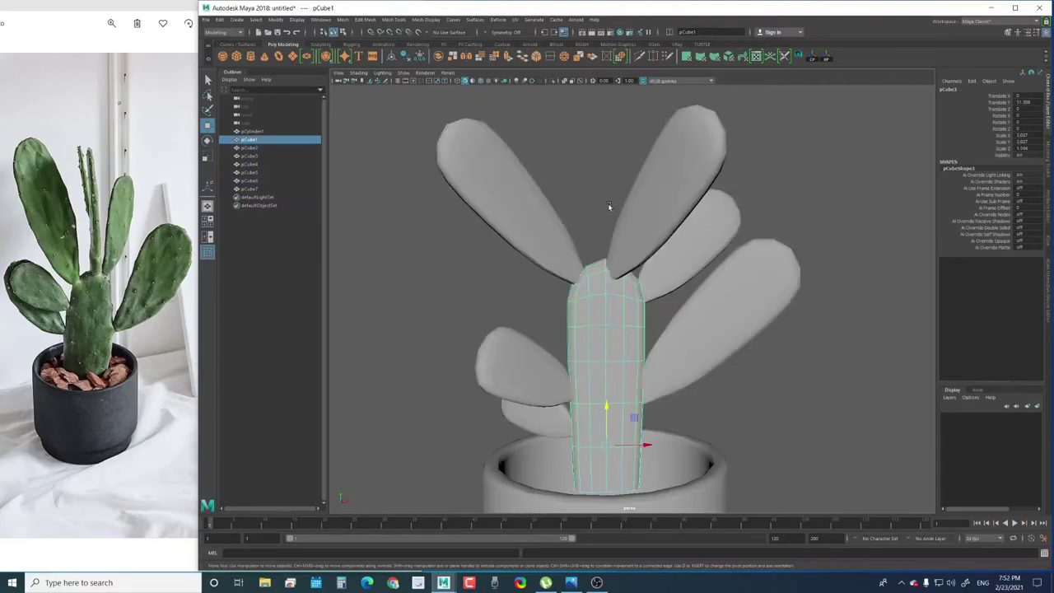
pyautogui.click(608, 202)
pyautogui.moveTo(607, 203)
pyautogui.keyDown('alt'); pyautogui.mouseDown()
pyautogui.moveTo(574, 328)
pyautogui.moveTo(522, 258)
pyautogui.moveTo(581, 243)
pyautogui.moveTo(588, 274)
pyautogui.mouseUp(); pyautogui.keyUp('alt')
pyautogui.click(522, 259)
pyautogui.press('e')
pyautogui.press('w')
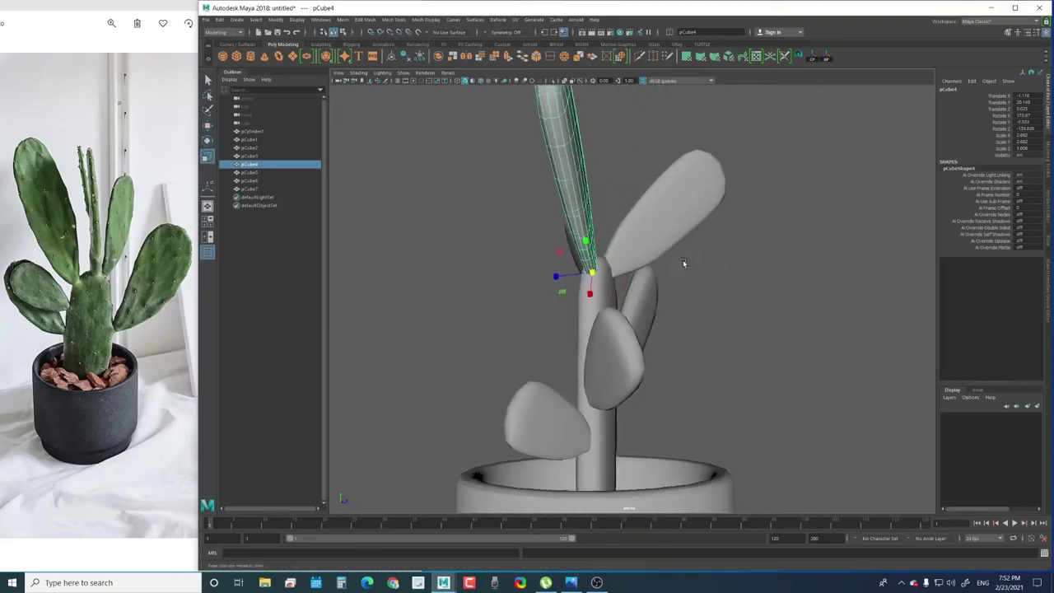
pyautogui.moveTo(682, 264)
pyautogui.keyDown('alt'); pyautogui.mouseDown()
pyautogui.moveTo(587, 290)
pyautogui.moveTo(607, 291)
pyautogui.moveTo(653, 250)
pyautogui.mouseUp(); pyautogui.keyUp('alt')
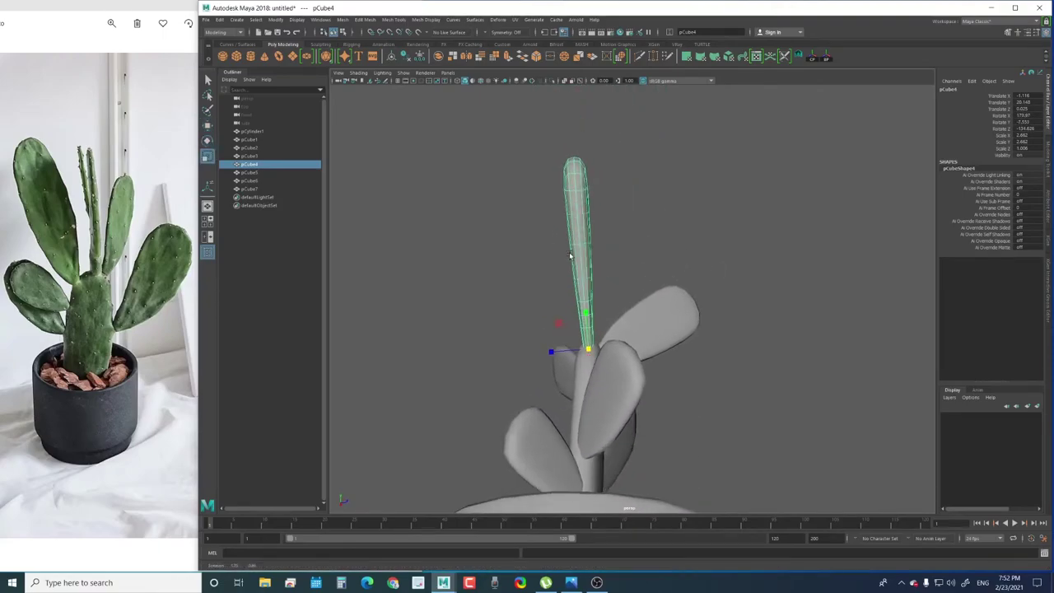
pyautogui.moveTo(549, 353); pyautogui.dragTo(558, 354)
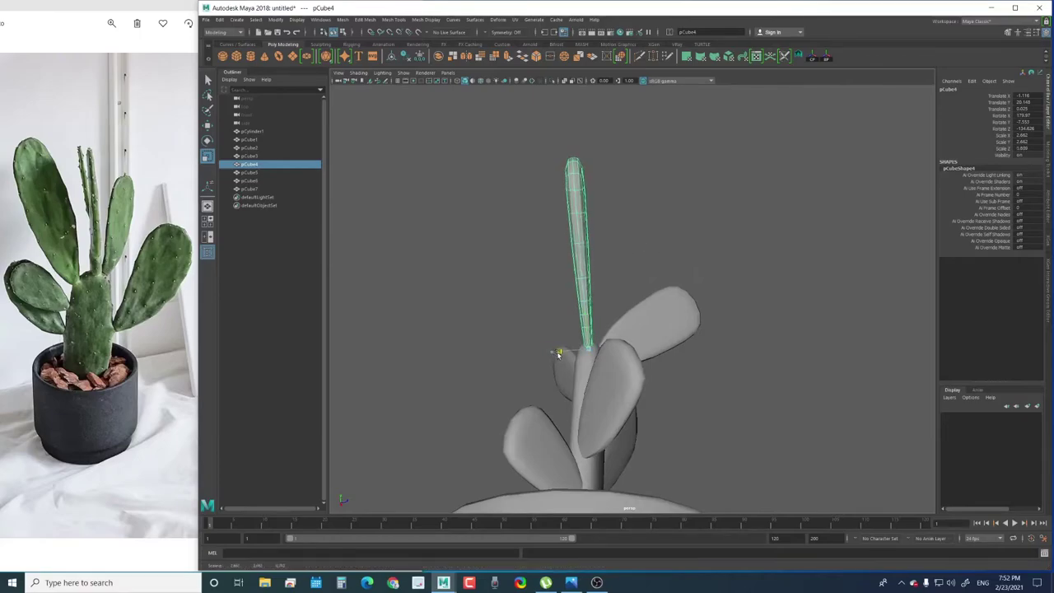
# Select pad vertices and enable soft selection with a falloff radius covering the stalk
pyautogui.moveTo(576, 224); pyautogui.dragTo(545, 228, button='right')
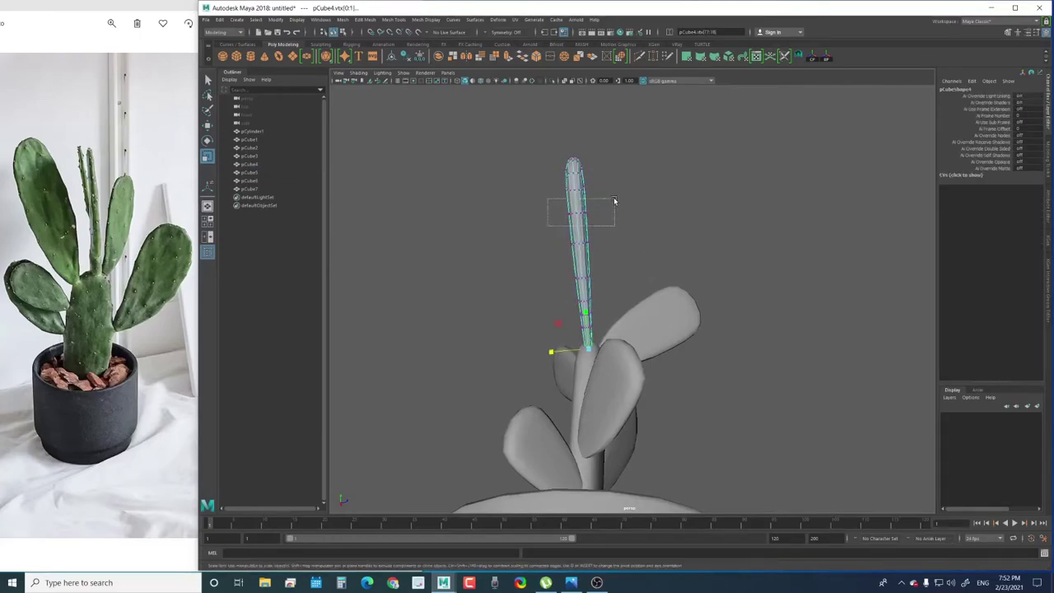
pyautogui.moveTo(614, 200); pyautogui.dragTo(613, 200)
pyautogui.keyDown('alt'); pyautogui.moveTo(614, 200); pyautogui.dragTo(640, 283); pyautogui.keyUp('alt')
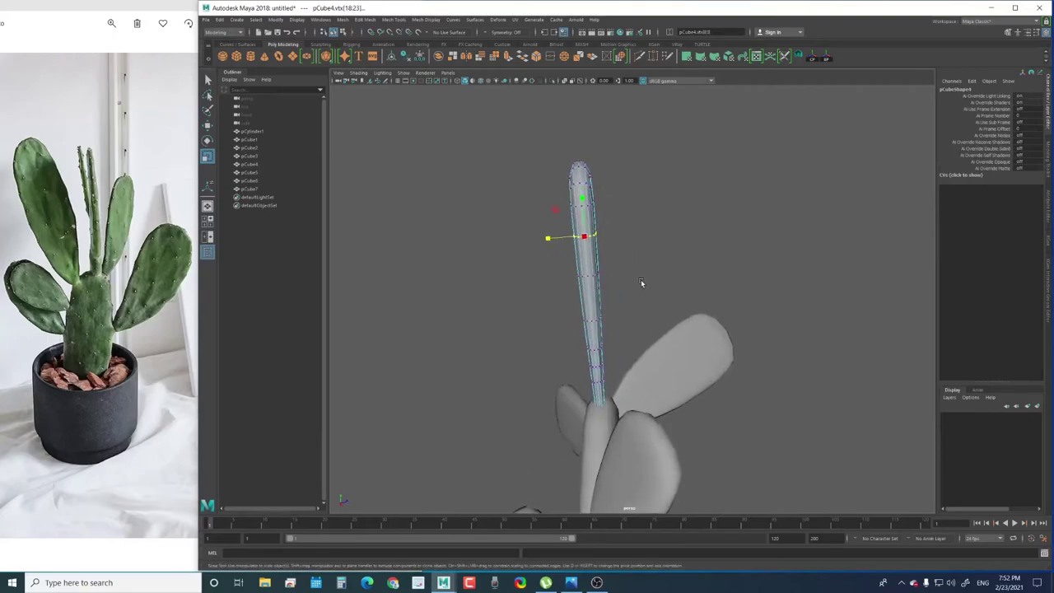
pyautogui.press('b')
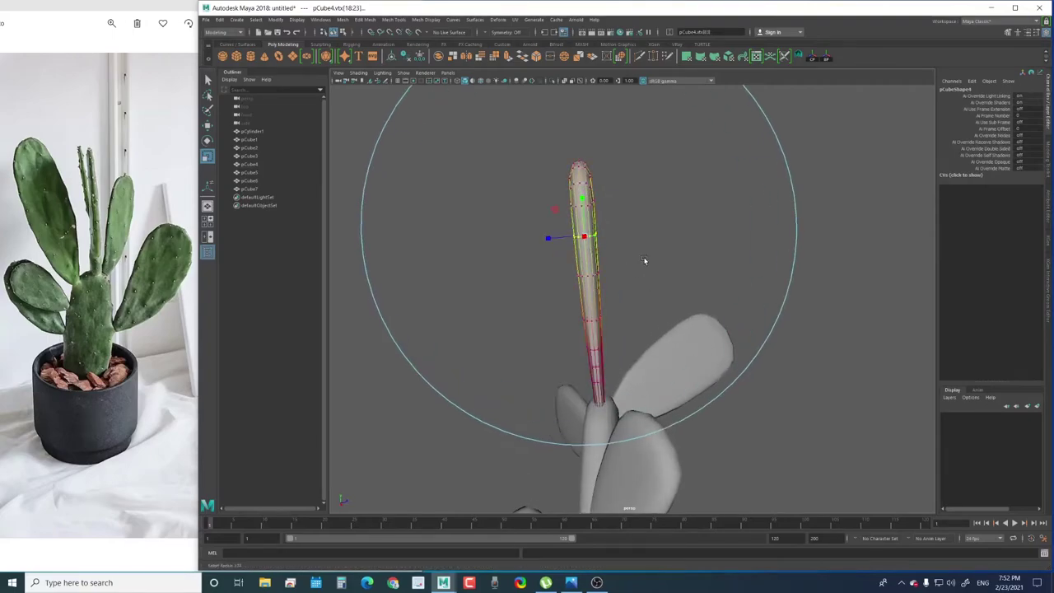
pyautogui.moveTo(611, 260)
pyautogui.mouseDown()
pyautogui.moveTo(569, 245)
pyautogui.moveTo(596, 263)
pyautogui.moveTo(555, 272)
pyautogui.moveTo(815, 335)
pyautogui.mouseUp()
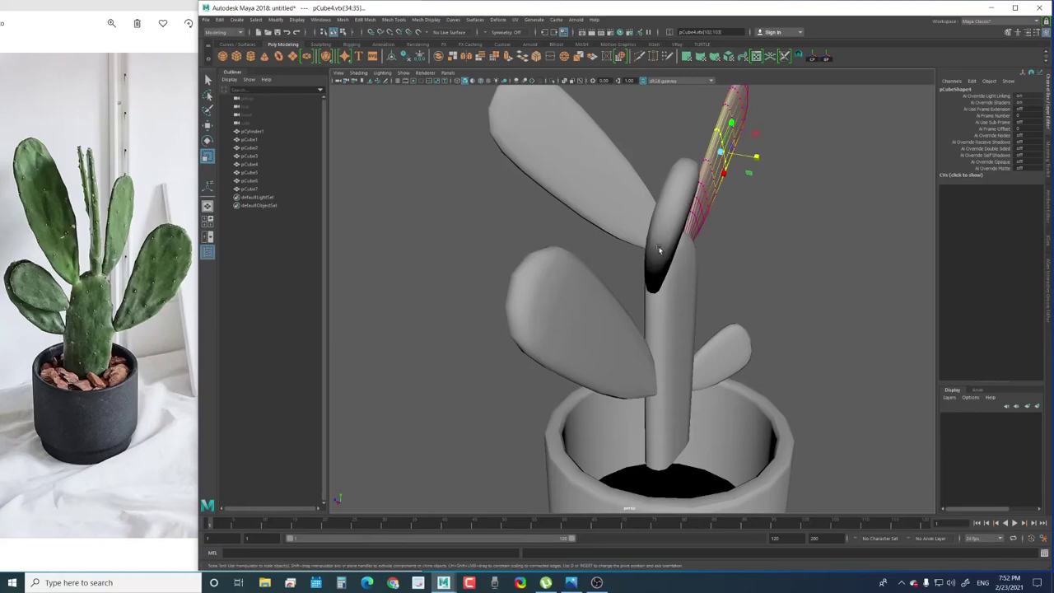
pyautogui.click(663, 247)
pyautogui.moveTo(663, 247)
pyautogui.keyDown('alt'); pyautogui.mouseDown()
pyautogui.moveTo(651, 171)
pyautogui.moveTo(692, 206)
pyautogui.moveTo(657, 218)
pyautogui.moveTo(659, 235)
pyautogui.mouseUp(); pyautogui.keyUp('alt')
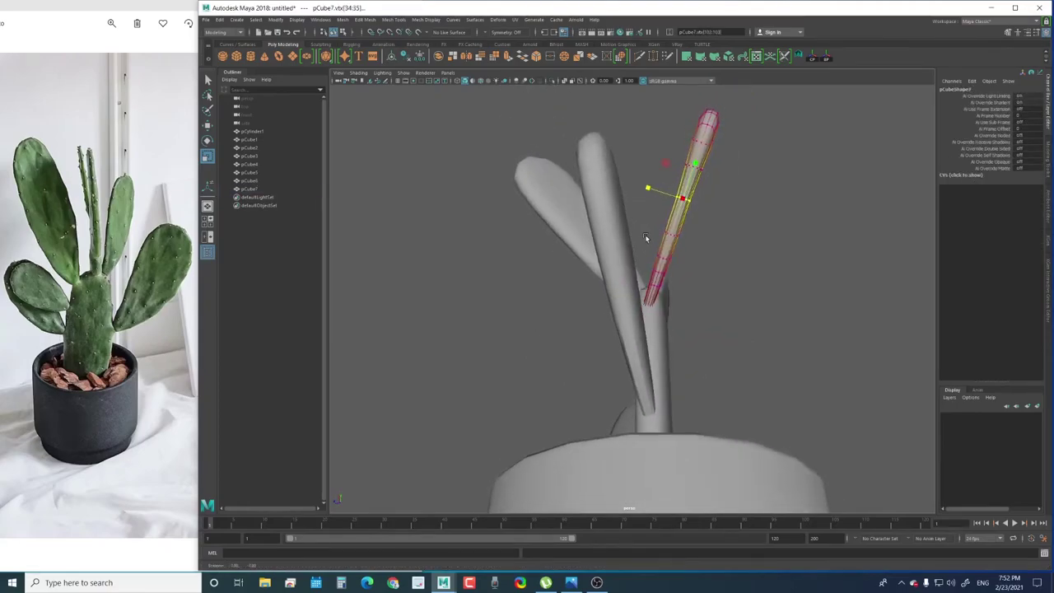
pyautogui.moveTo(683, 271); pyautogui.dragTo(631, 242)
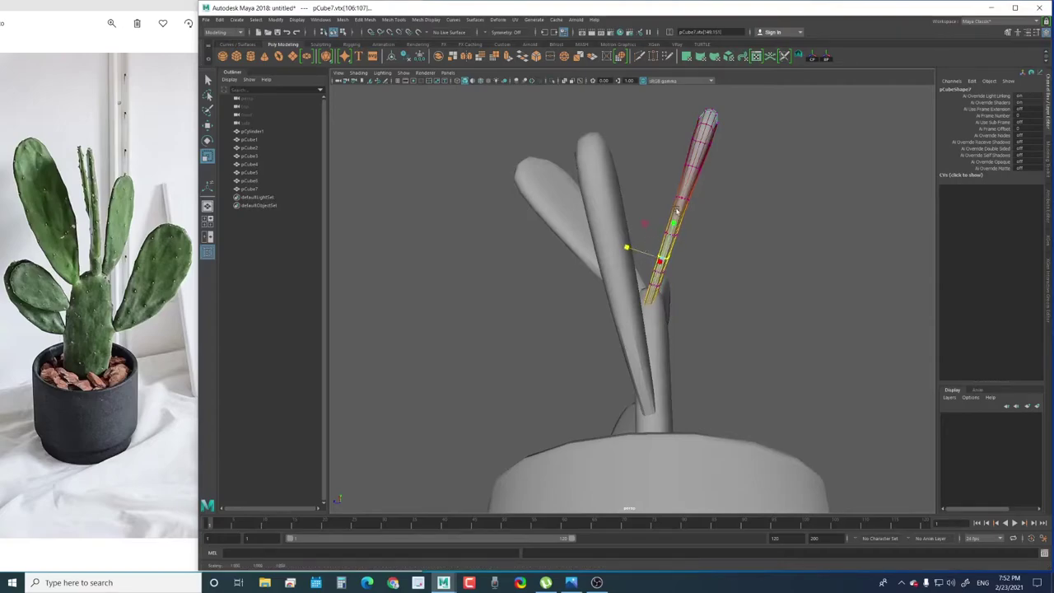
pyautogui.moveTo(695, 205); pyautogui.dragTo(714, 159, button='right')
pyautogui.click(754, 155)
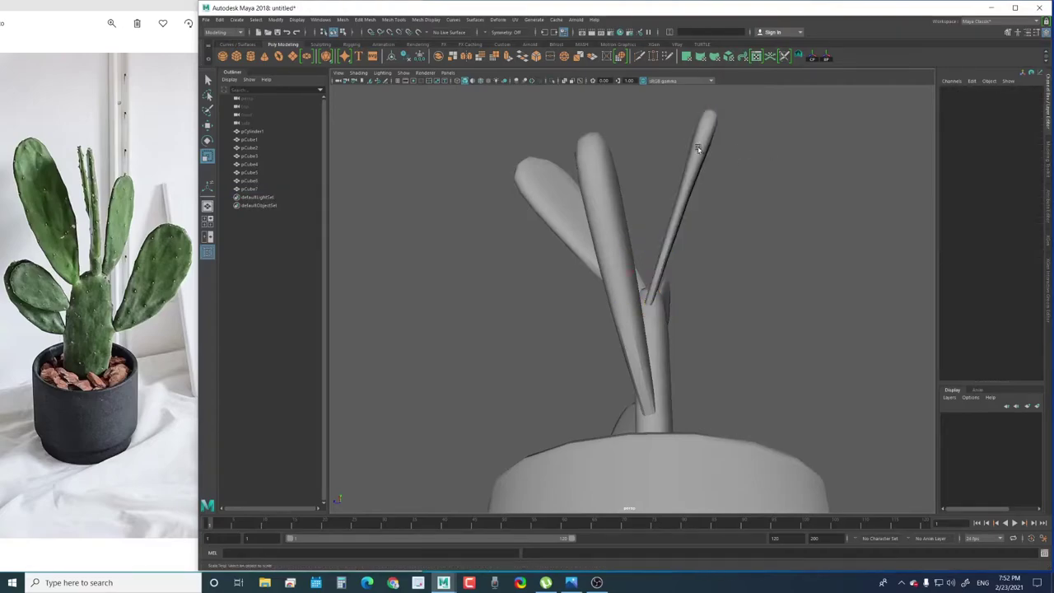
# Bend the slender pad's tip vertex outward
pyautogui.click(696, 149)
pyautogui.press('F8')
pyautogui.scroll(3, 692, 144)
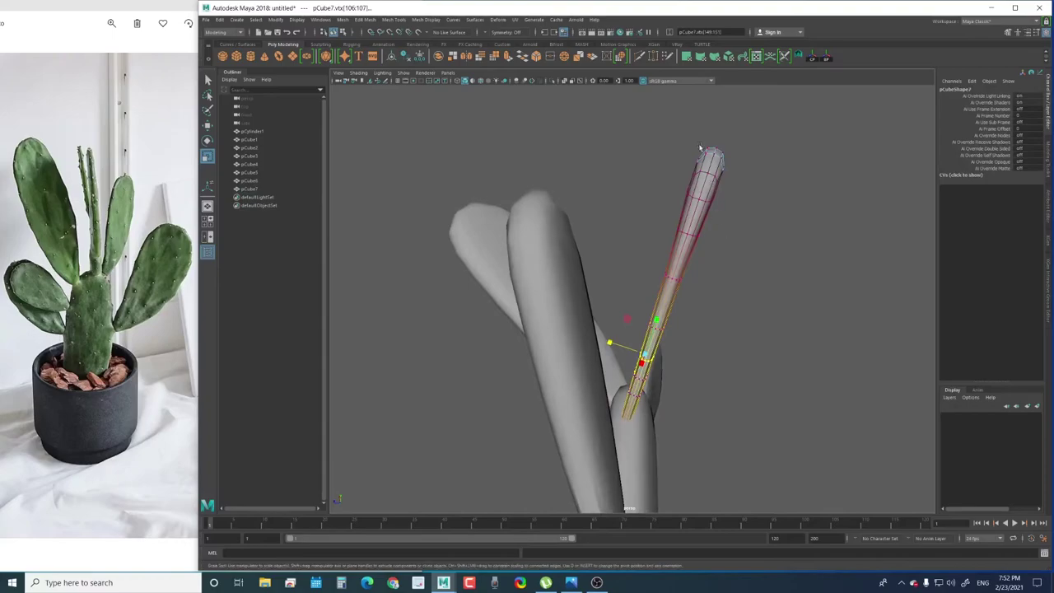
pyautogui.click(718, 147)
pyautogui.moveTo(684, 138); pyautogui.dragTo(704, 146)
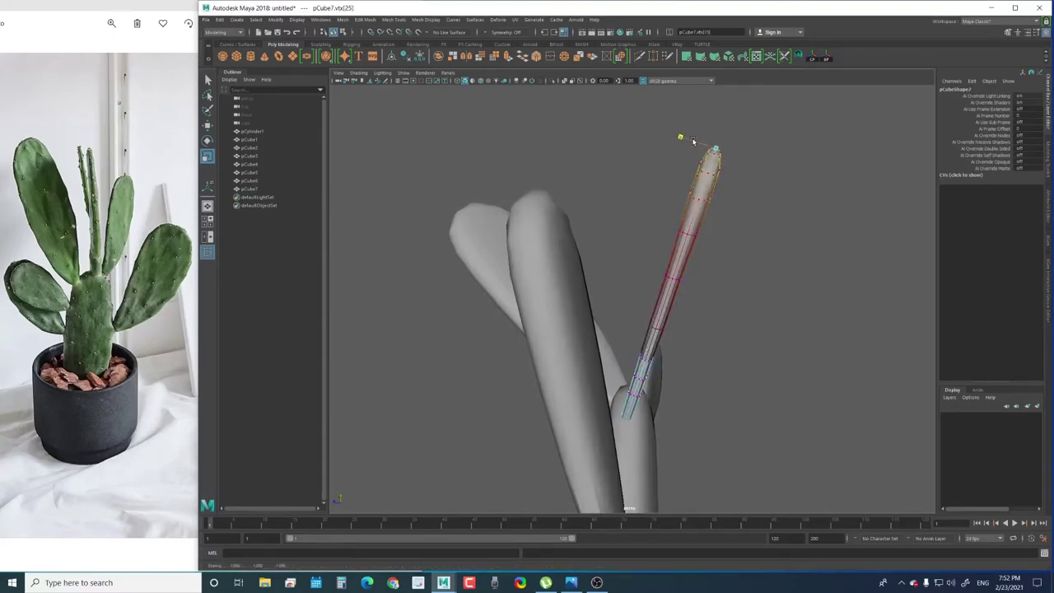
# Curve the tips of the wide front pad and the upright pad behind the stem
pyautogui.click(518, 213)
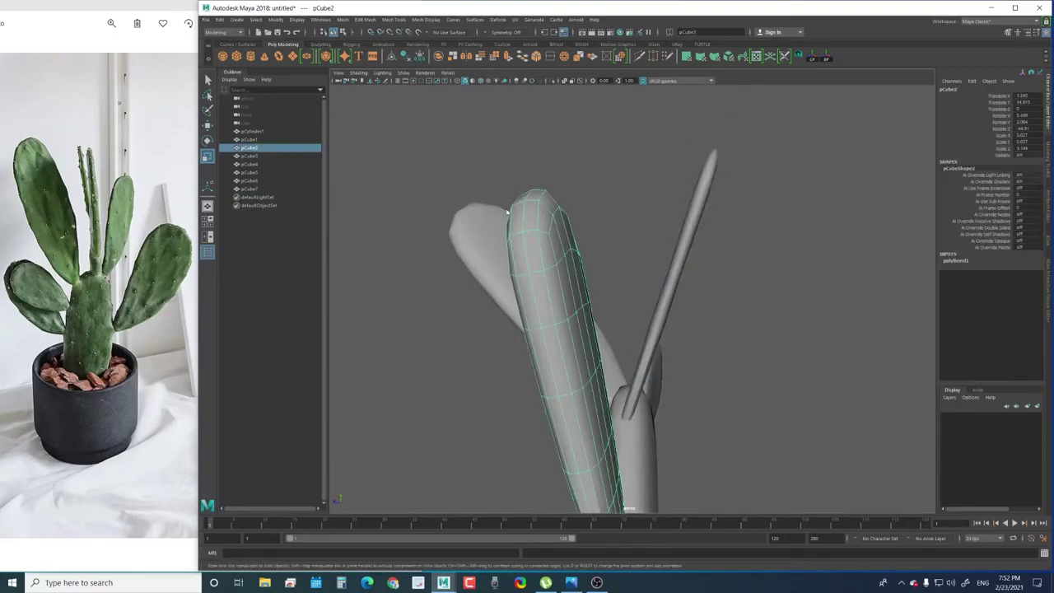
pyautogui.press('F8')
pyautogui.click(537, 193)
pyautogui.moveTo(739, 224)
pyautogui.keyDown('alt'); pyautogui.mouseDown()
pyautogui.moveTo(619, 204)
pyautogui.moveTo(590, 266)
pyautogui.mouseUp(); pyautogui.keyUp('alt')
pyautogui.press('F8')
pyautogui.click(536, 196)
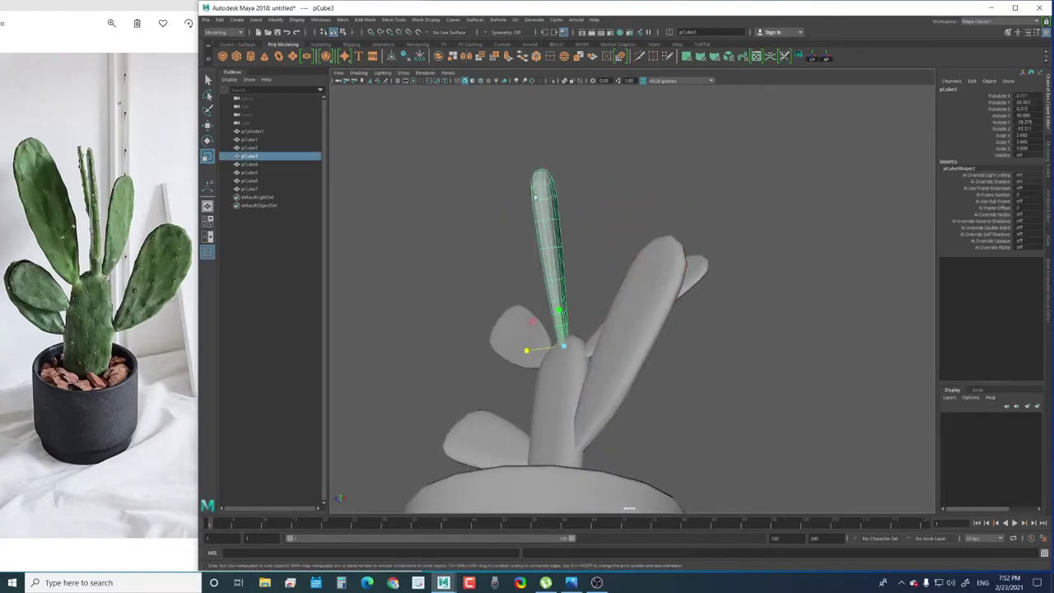
pyautogui.press('F8')
pyautogui.click(540, 168)
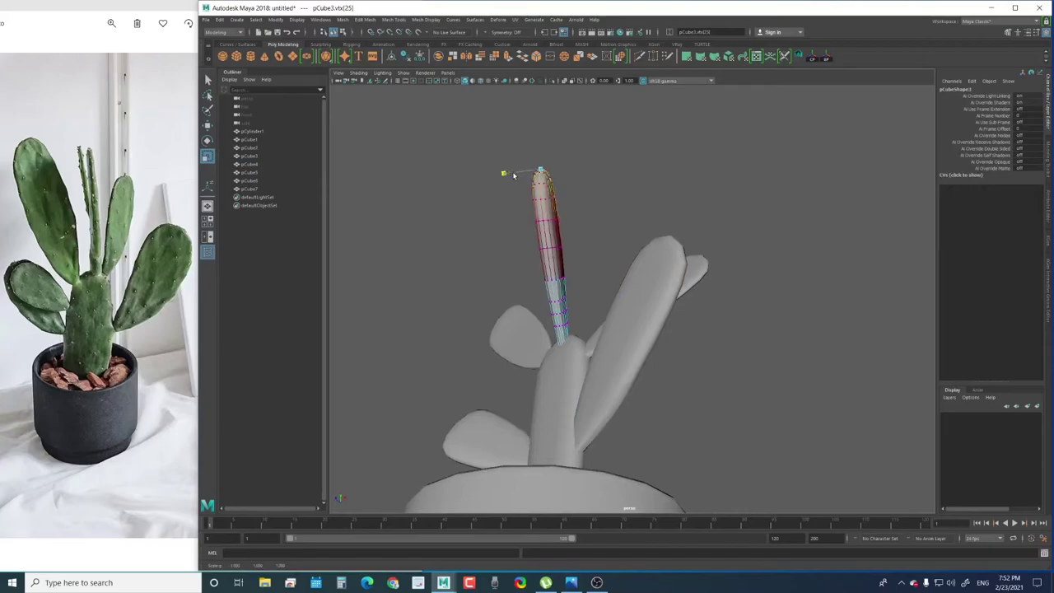
pyautogui.moveTo(503, 175)
pyautogui.keyDown('alt'); pyautogui.mouseDown()
pyautogui.moveTo(719, 324)
pyautogui.moveTo(650, 327)
pyautogui.mouseUp(); pyautogui.keyUp('alt')
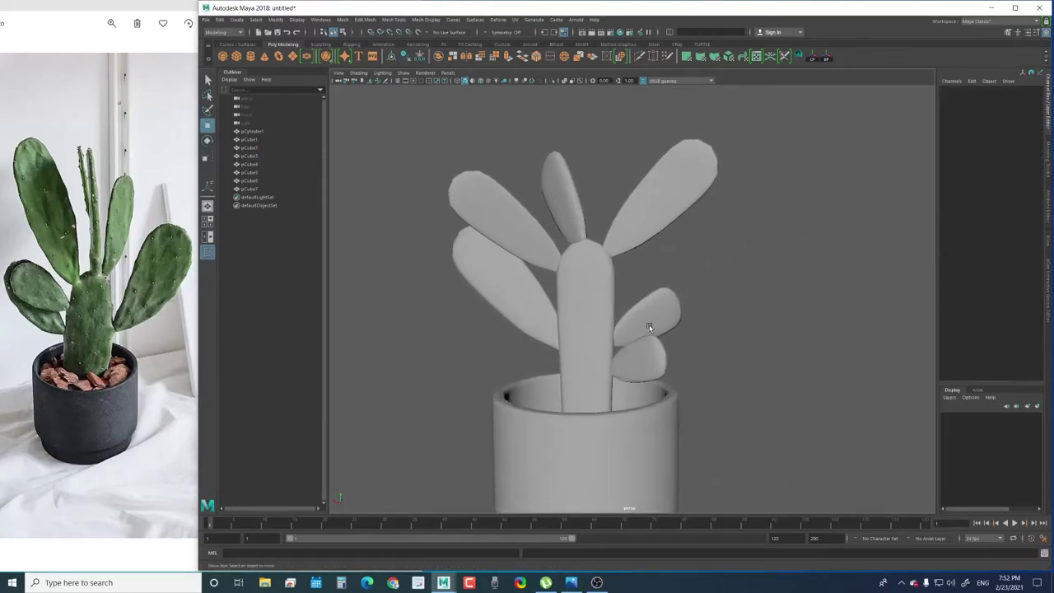
# Pull a side pad's tip, side and lower-edge vertices, then nudge pCube7's vertices
pyautogui.moveTo(599, 276)
pyautogui.keyDown('alt'); pyautogui.mouseDown()
pyautogui.moveTo(689, 304)
pyautogui.moveTo(506, 270)
pyautogui.moveTo(680, 269)
pyautogui.moveTo(635, 282)
pyautogui.mouseUp(); pyautogui.keyUp('alt')
pyautogui.click(635, 275)
pyautogui.click(653, 271)
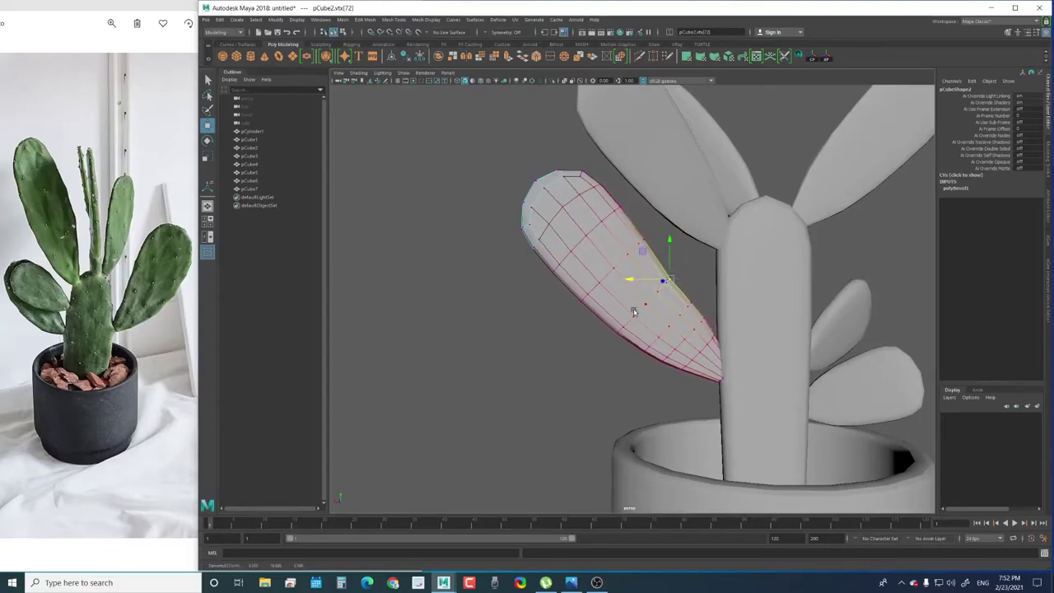
pyautogui.click(614, 331)
pyautogui.moveTo(612, 329)
pyautogui.mouseDown()
pyautogui.moveTo(594, 333)
pyautogui.moveTo(610, 333)
pyautogui.mouseUp()
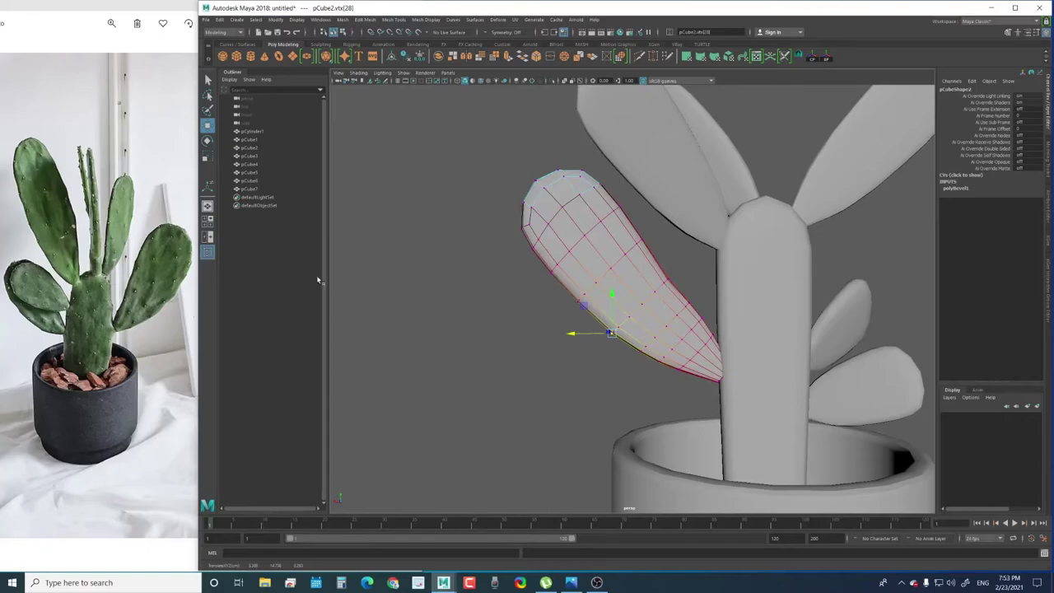
pyautogui.moveTo(576, 280)
pyautogui.keyDown('alt'); pyautogui.mouseDown()
pyautogui.moveTo(635, 247)
pyautogui.moveTo(620, 267)
pyautogui.moveTo(653, 233)
pyautogui.moveTo(626, 233)
pyautogui.mouseUp(); pyautogui.keyUp('alt')
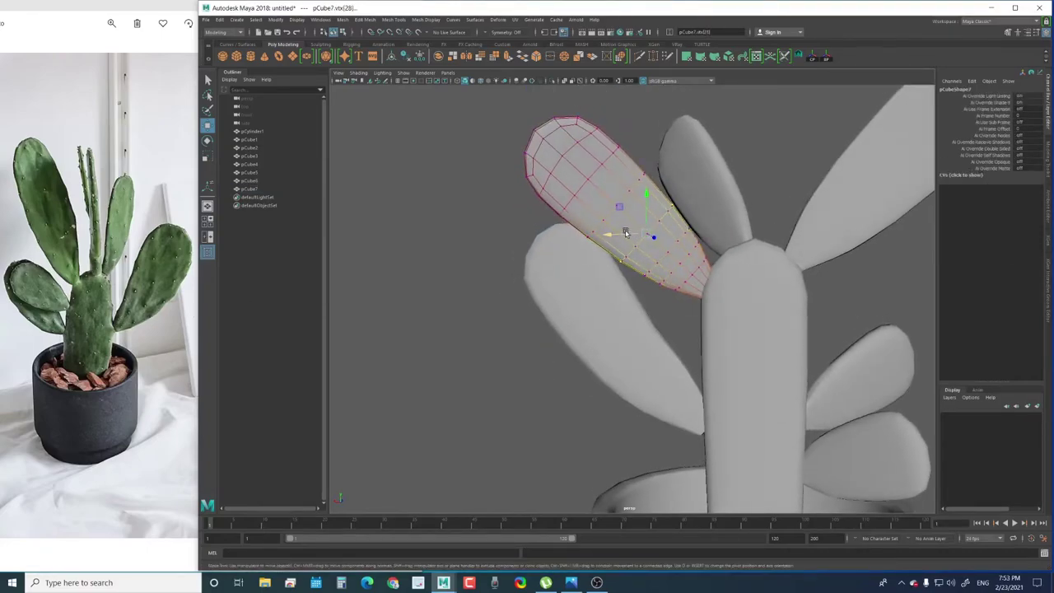
pyautogui.moveTo(656, 219); pyautogui.dragTo(640, 224, button='right')
pyautogui.moveTo(621, 247); pyautogui.dragTo(659, 219, button='right')
# Set the Move tool's axis orientation to World and adjust the view around the cactus
pyautogui.click(661, 220)
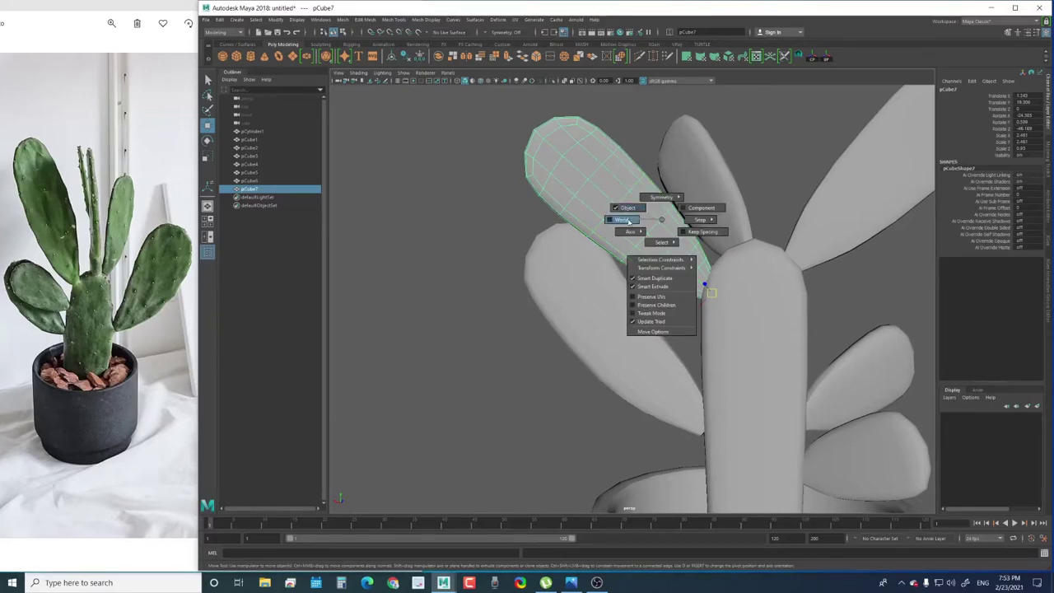
pyautogui.click(628, 221)
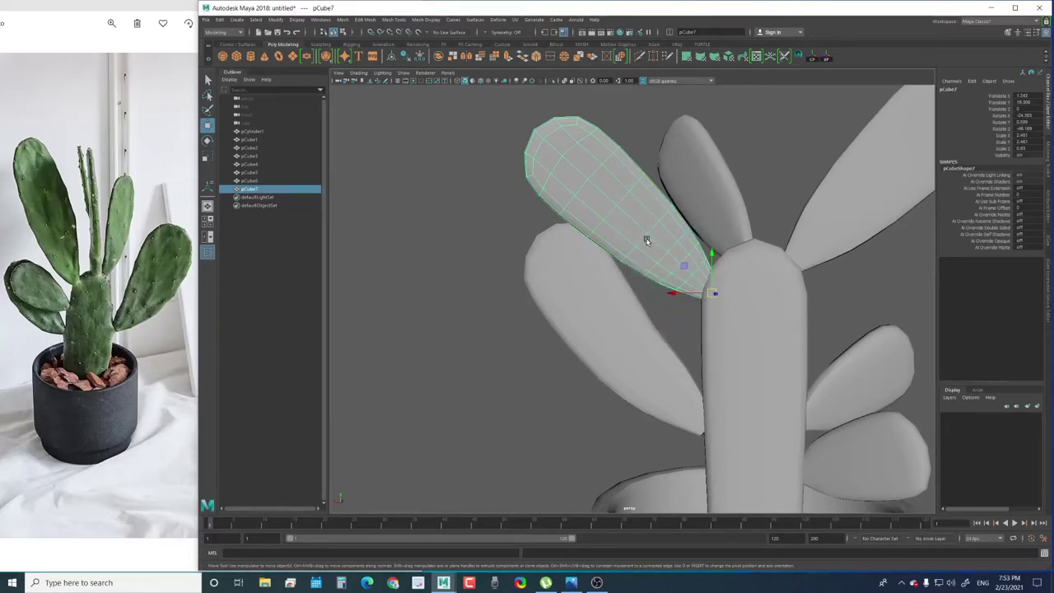
pyautogui.keyDown('alt'); pyautogui.moveTo(649, 241); pyautogui.dragTo(666, 249); pyautogui.keyUp('alt')
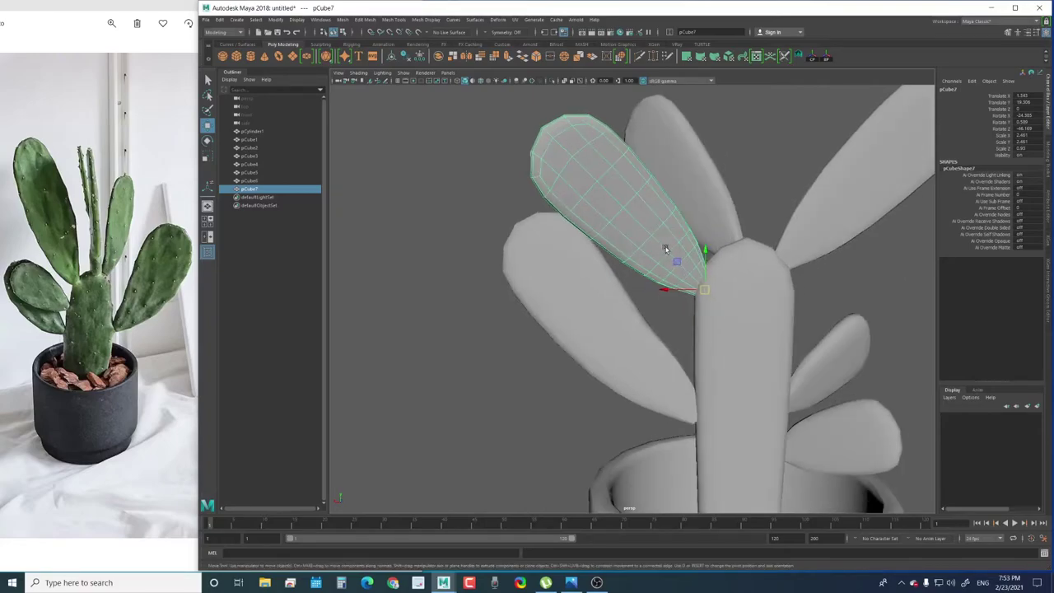
pyautogui.scroll(-2, 692, 289)
pyautogui.scroll(-2, 690, 290)
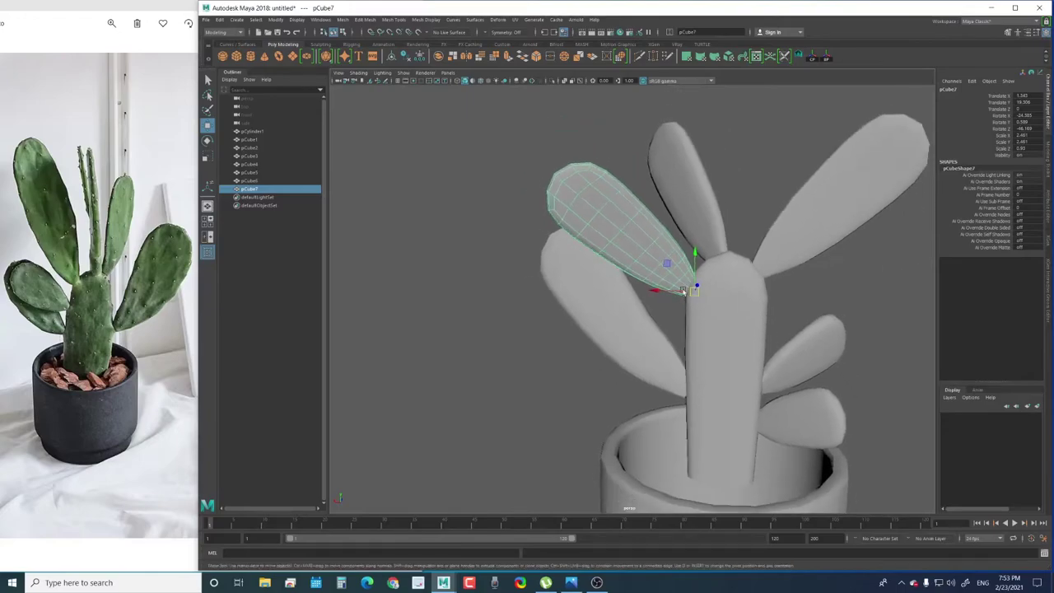
pyautogui.scroll(4, 690, 291)
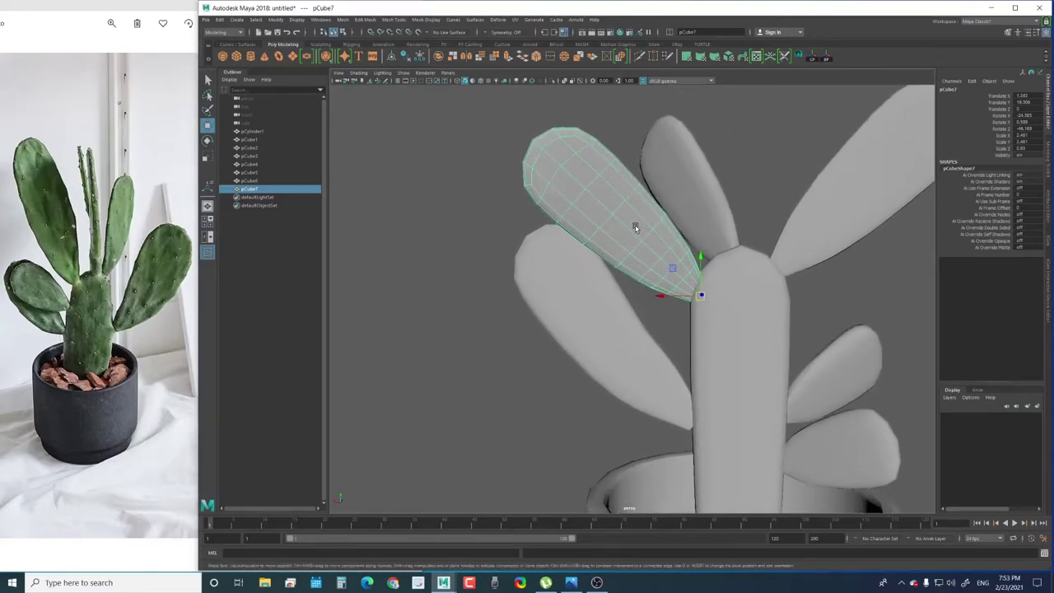
pyautogui.scroll(2, 601, 247)
pyautogui.scroll(-2, 635, 242)
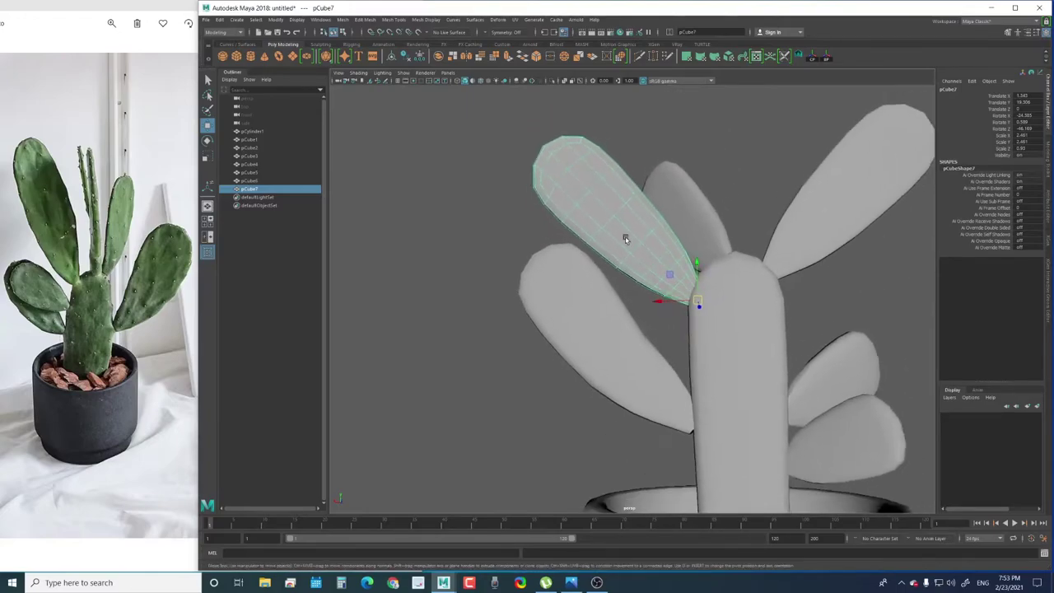
pyautogui.scroll(3, 630, 236)
# Pull a vertex on the upper pad, then undo that soft-selection move
pyautogui.press('F9')
pyautogui.click(641, 230)
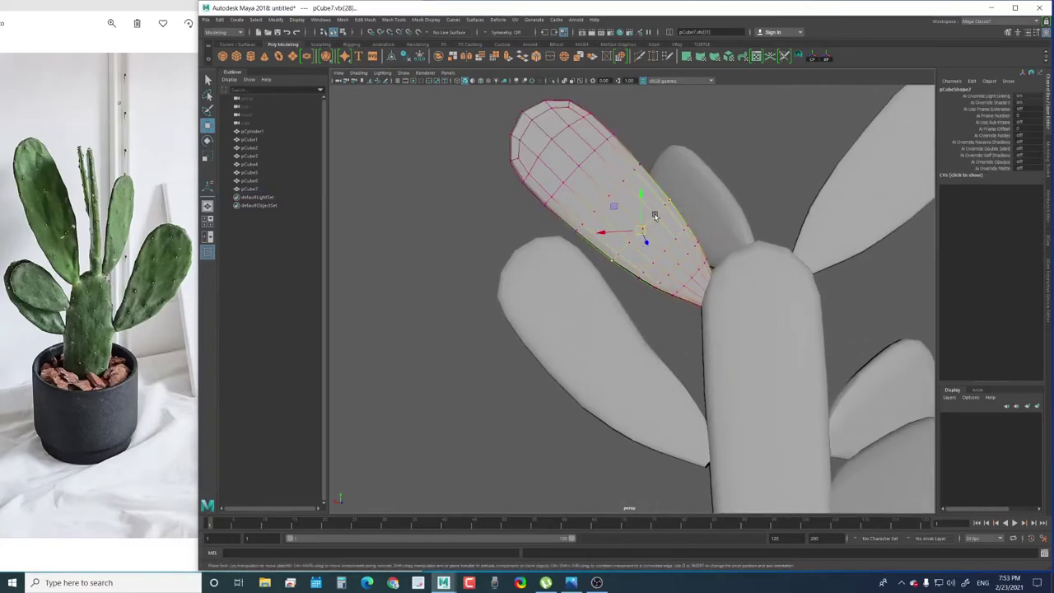
pyautogui.moveTo(641, 230); pyautogui.dragTo(630, 243)
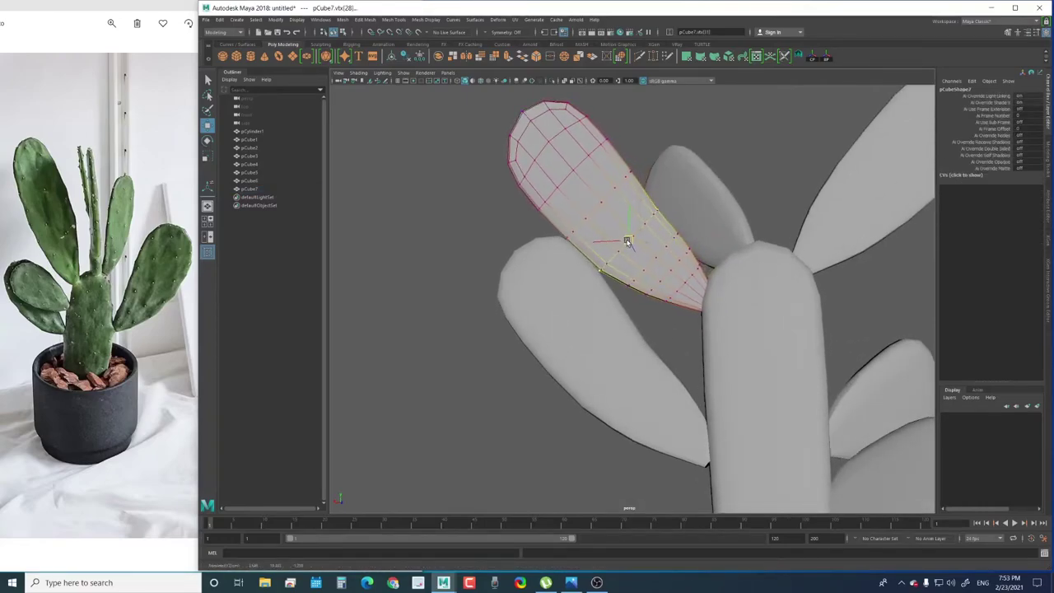
pyautogui.hotkey('ctrl', 'z')
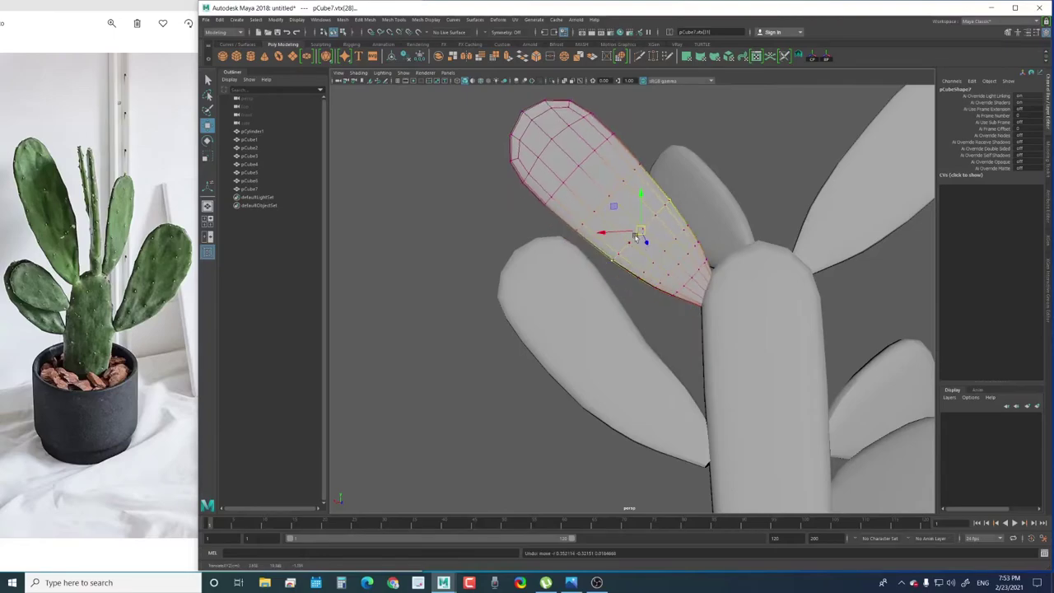
# Switch Move orientation to Object, exit vertex mode with F8, deselect, and view the whole cactus
pyautogui.moveTo(596, 242)
pyautogui.keyDown('alt'); pyautogui.mouseDown()
pyautogui.moveTo(705, 258)
pyautogui.moveTo(627, 232)
pyautogui.moveTo(622, 261)
pyautogui.moveTo(652, 245)
pyautogui.mouseUp(); pyautogui.keyUp('alt')
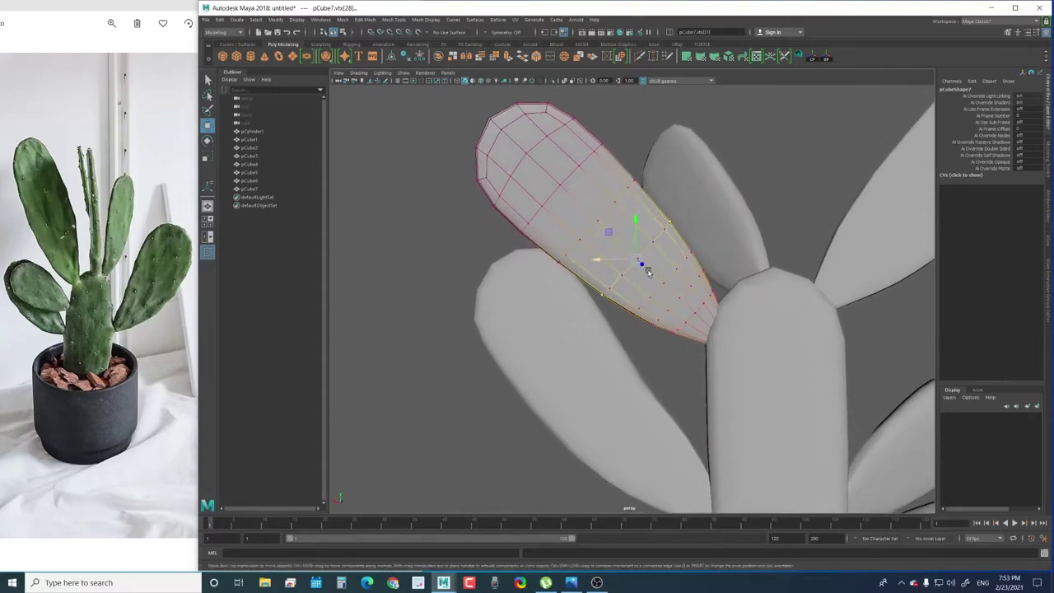
pyautogui.click(651, 239)
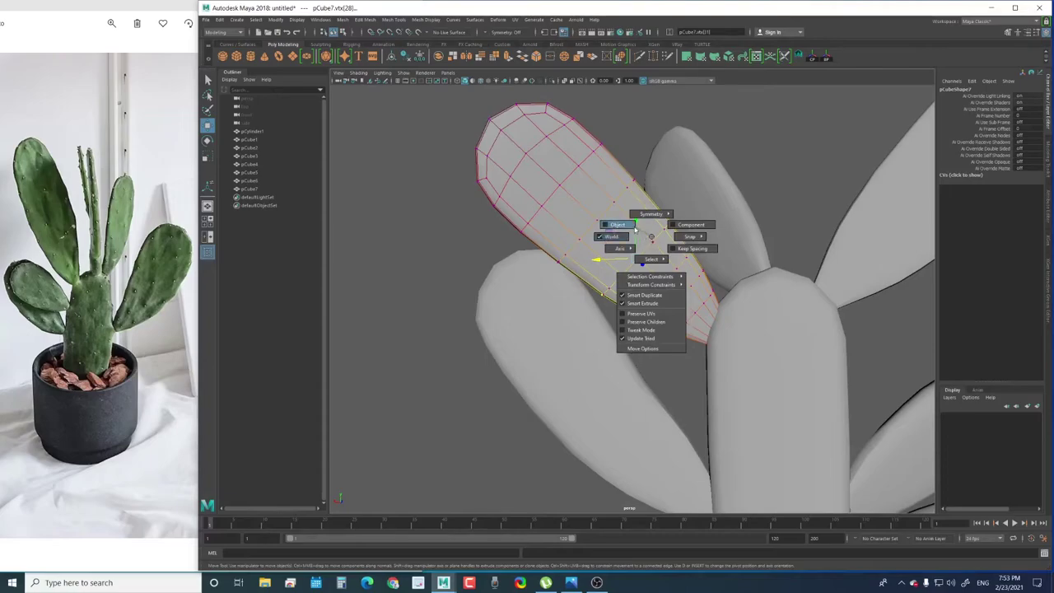
pyautogui.click(630, 226)
pyautogui.keyDown('alt'); pyautogui.moveTo(619, 270); pyautogui.dragTo(607, 275); pyautogui.keyUp('alt')
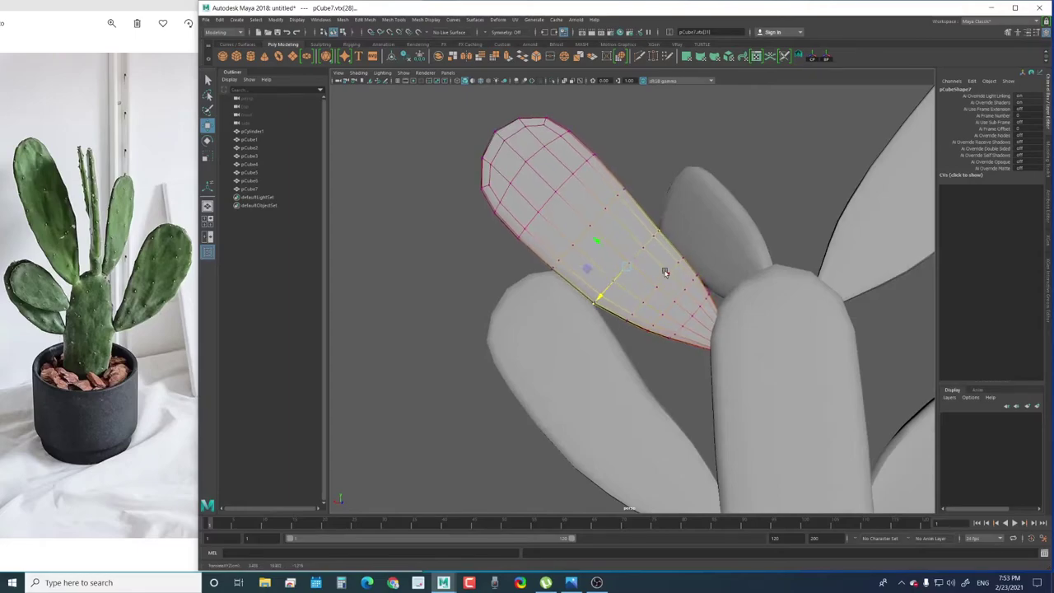
pyautogui.press('F8')
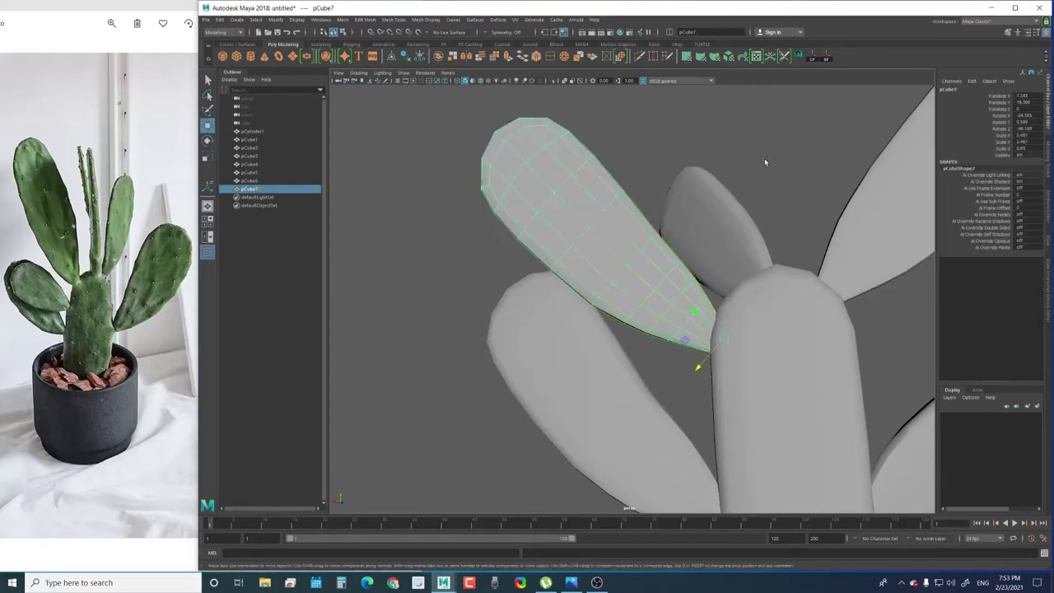
pyautogui.click(764, 162)
pyautogui.keyDown('alt'); pyautogui.moveTo(764, 161); pyautogui.dragTo(485, 223, button='right'); pyautogui.keyUp('alt')
pyautogui.moveTo(485, 222)
pyautogui.keyDown('alt'); pyautogui.mouseDown()
pyautogui.moveTo(428, 377)
pyautogui.moveTo(593, 321)
pyautogui.mouseUp(); pyautogui.keyUp('alt')
pyautogui.keyDown('alt'); pyautogui.moveTo(593, 321); pyautogui.dragTo(639, 295, button='right'); pyautogui.keyUp('alt')
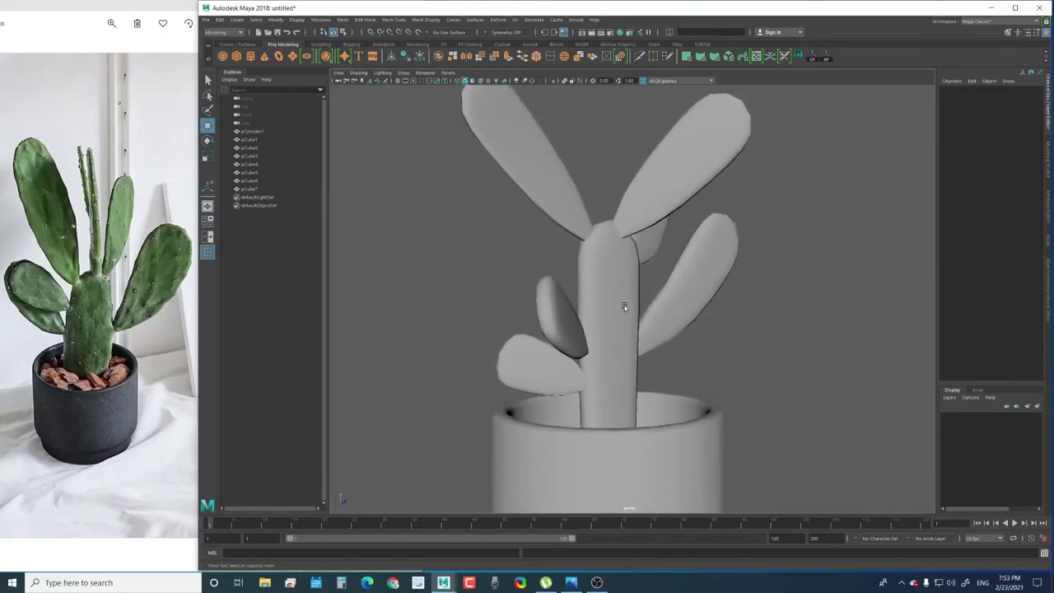
pyautogui.moveTo(625, 307)
pyautogui.keyDown('alt'); pyautogui.mouseDown()
pyautogui.moveTo(629, 292)
pyautogui.moveTo(473, 129)
pyautogui.mouseUp(); pyautogui.keyUp('alt')
# Add a polygon cube (pCube8), raise it and scale it up beside the pot's rim
pyautogui.click(629, 292)
pyautogui.click(473, 129)
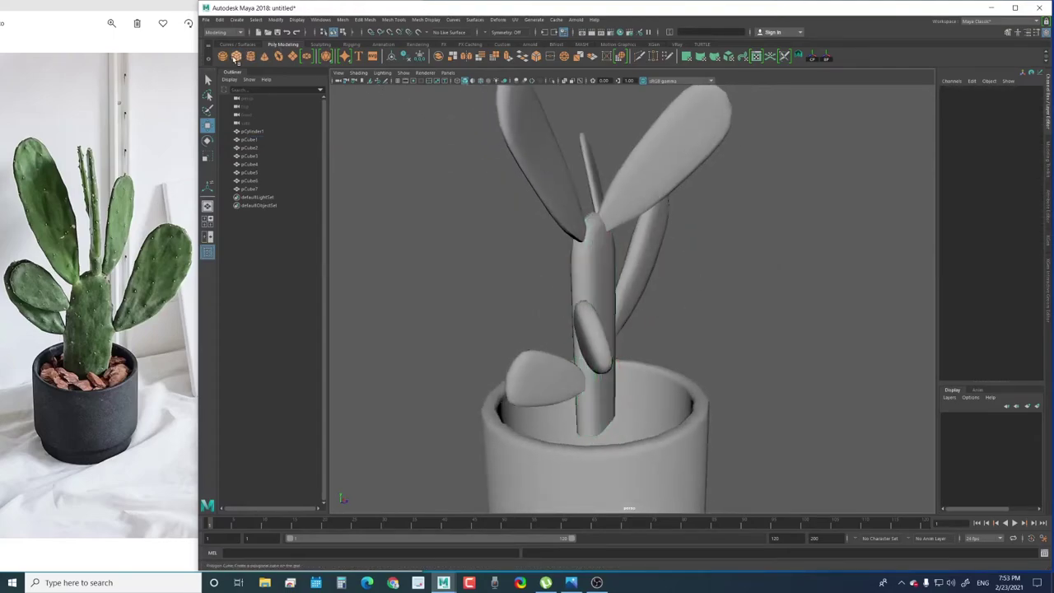
pyautogui.click(496, 284)
pyautogui.press('f')
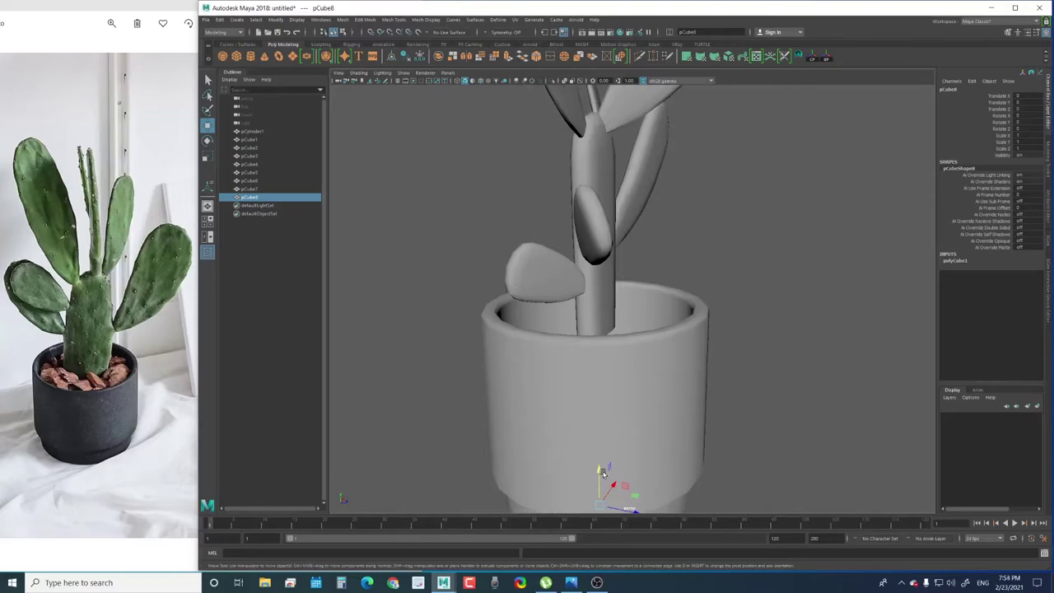
pyautogui.moveTo(602, 474)
pyautogui.mouseDown()
pyautogui.moveTo(602, 273)
pyautogui.moveTo(650, 295)
pyautogui.moveTo(807, 317)
pyautogui.moveTo(637, 252)
pyautogui.moveTo(694, 298)
pyautogui.mouseUp()
pyautogui.press('r')
pyautogui.press('w')
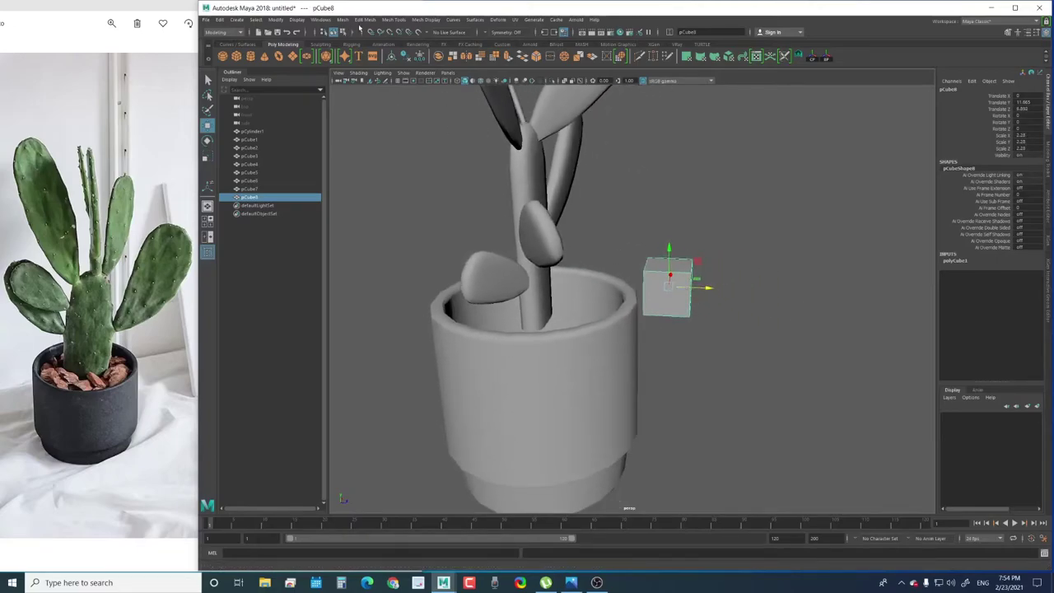
# Smooth the cube with Mesh > Smooth and flatten it into a squat pebble
pyautogui.click(342, 19)
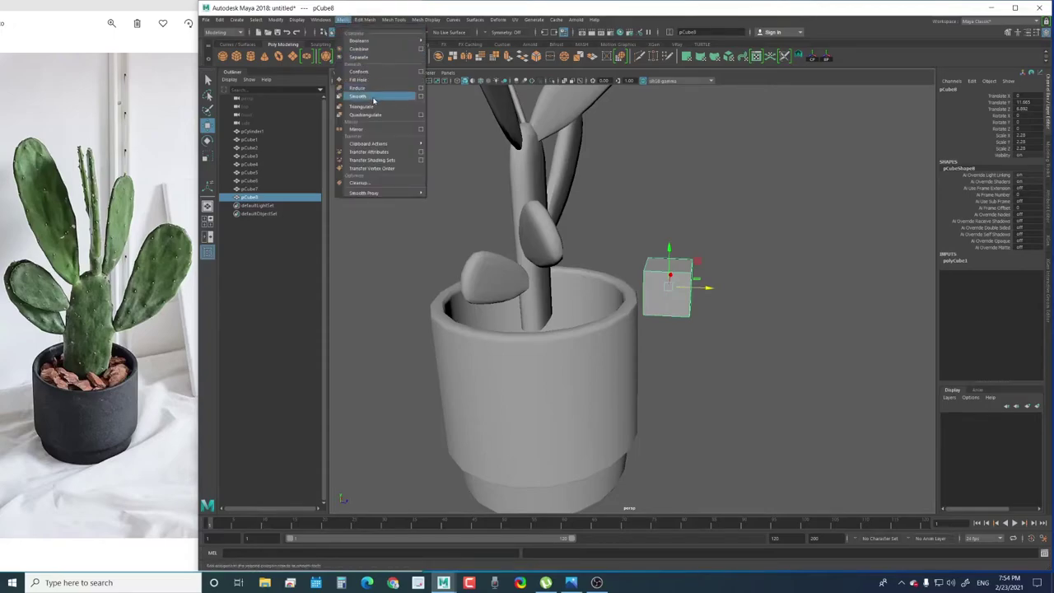
pyautogui.click(363, 96)
pyautogui.keyDown('alt'); pyautogui.moveTo(644, 281); pyautogui.dragTo(739, 365, button='right'); pyautogui.keyUp('alt')
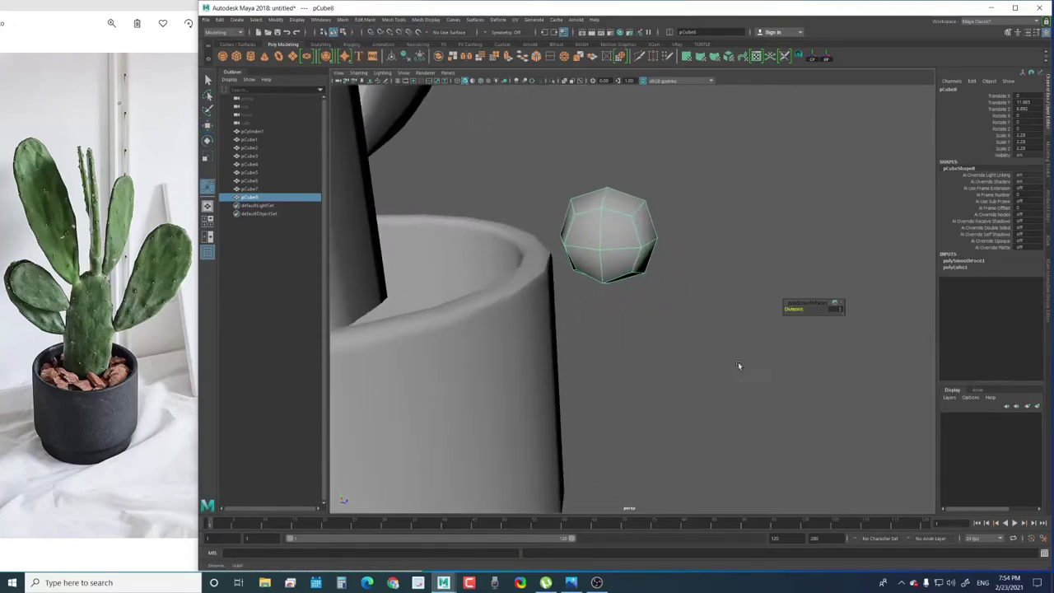
pyautogui.press('r')
pyautogui.moveTo(614, 192)
pyautogui.mouseDown()
pyautogui.moveTo(615, 225)
pyautogui.moveTo(614, 208)
pyautogui.mouseUp()
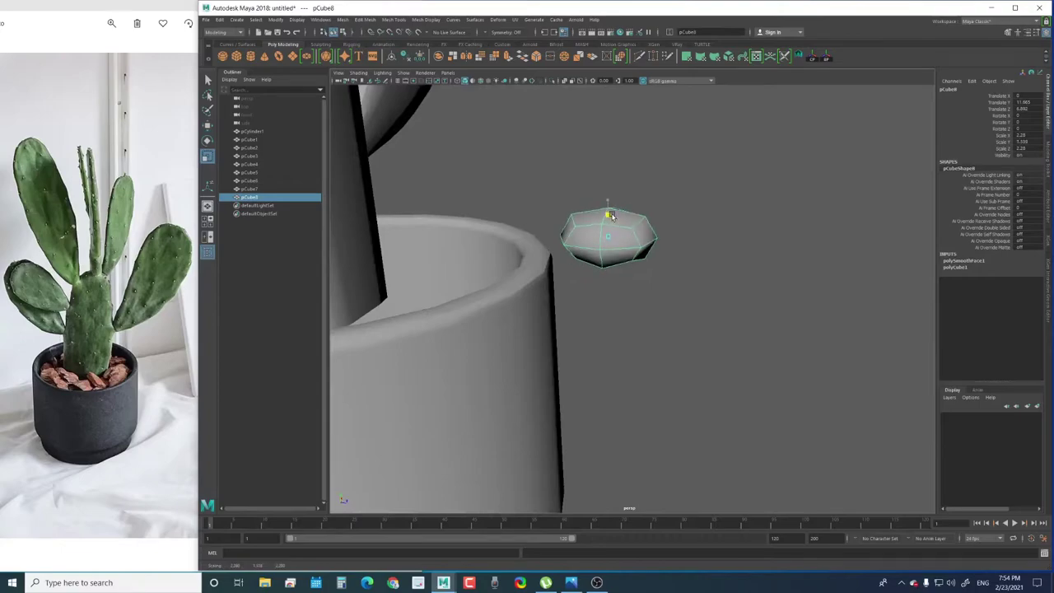
pyautogui.press('w')
pyautogui.keyDown('alt'); pyautogui.moveTo(626, 247); pyautogui.dragTo(657, 267); pyautogui.keyUp('alt')
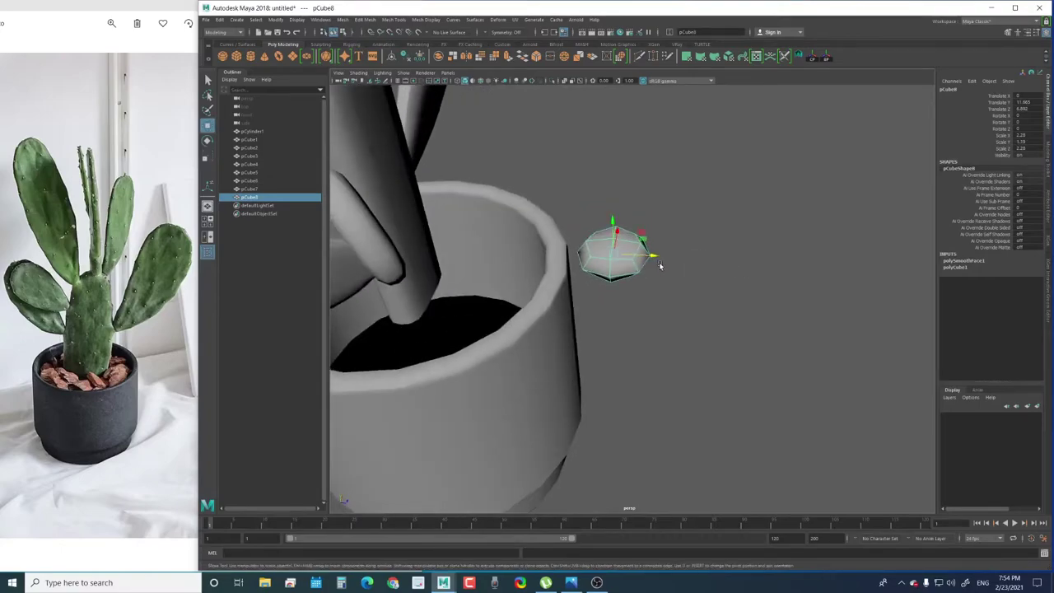
# Duplicate the pebble with Ctrl+D and Shift+D into a row of four along X
pyautogui.hotkey('ctrl', 'd')
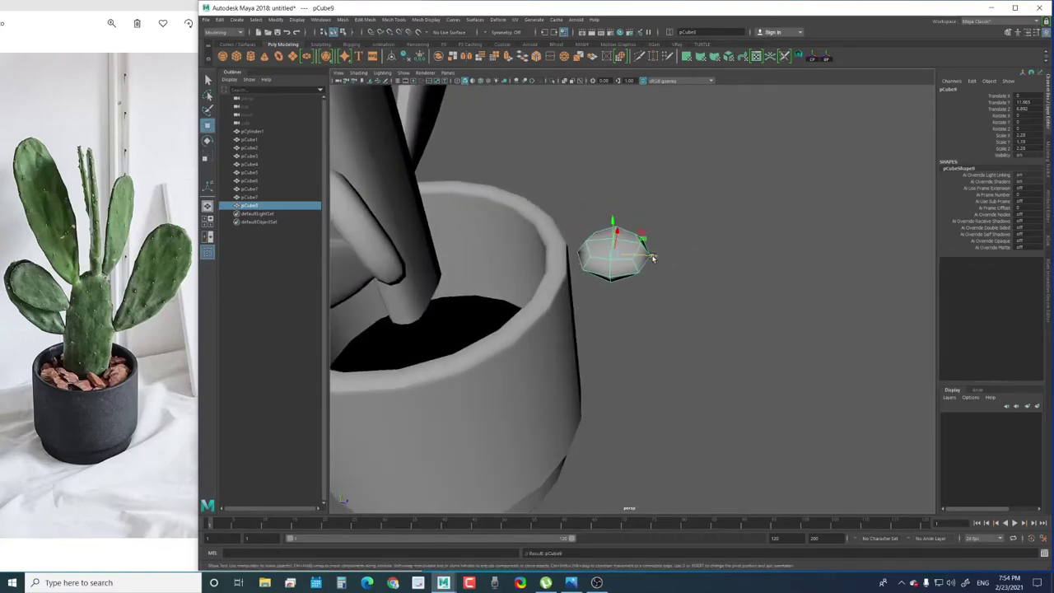
pyautogui.moveTo(653, 258); pyautogui.dragTo(743, 266)
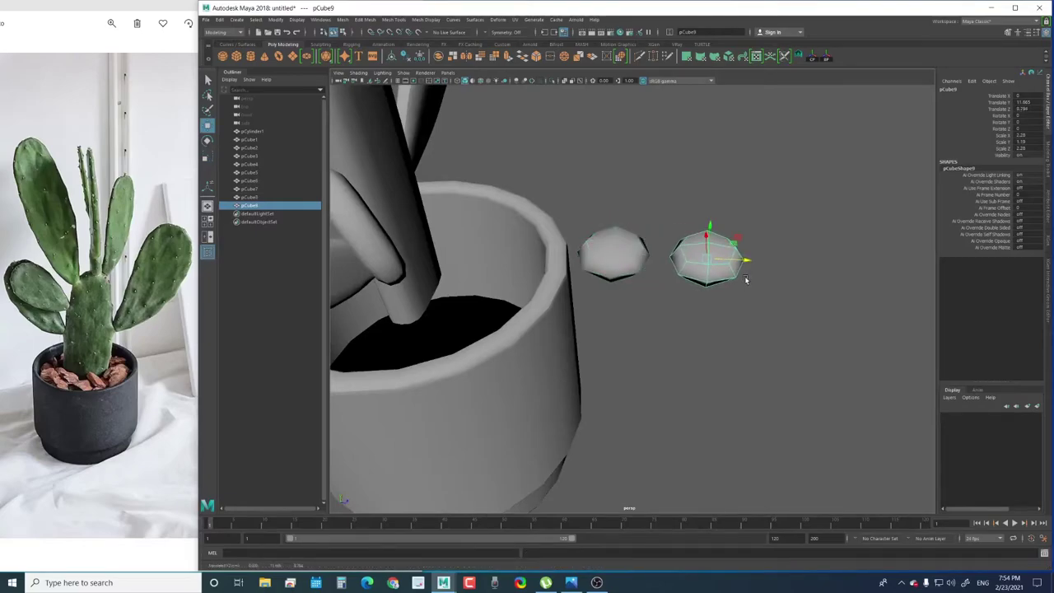
pyautogui.hotkey('shift', 'd')
pyautogui.moveTo(841, 293)
pyautogui.keyDown('alt'); pyautogui.mouseDown()
pyautogui.moveTo(643, 277)
pyautogui.moveTo(654, 308)
pyautogui.moveTo(646, 302)
pyautogui.mouseUp(); pyautogui.keyUp('alt')
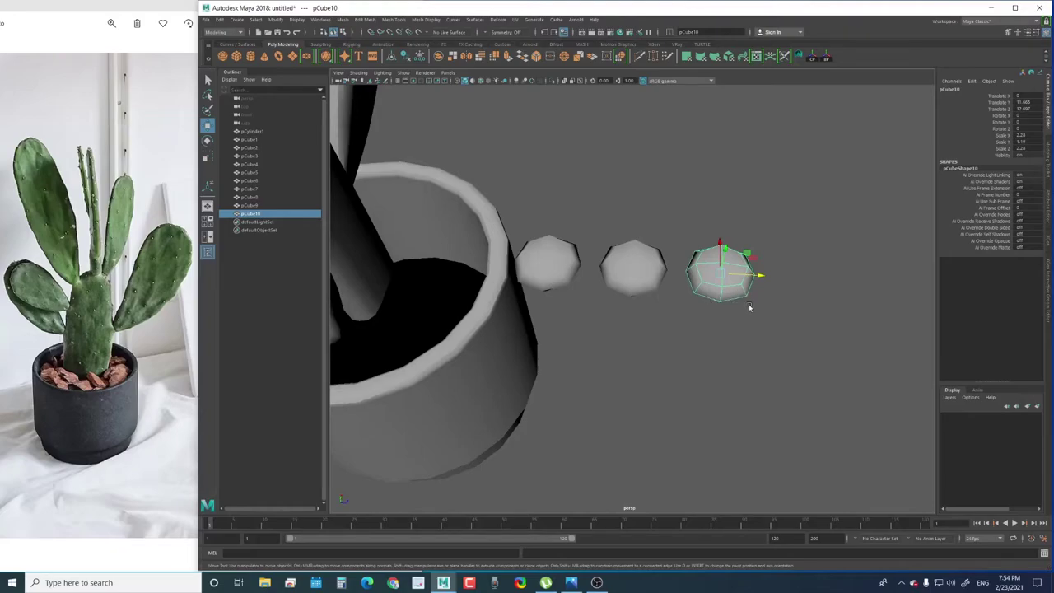
pyautogui.moveTo(749, 307)
pyautogui.keyDown('alt'); pyautogui.mouseDown()
pyautogui.moveTo(614, 299)
pyautogui.moveTo(665, 301)
pyautogui.moveTo(519, 329)
pyautogui.mouseUp(); pyautogui.keyUp('alt')
pyautogui.hotkey('shift', 'd')
# Select all vertices of the leftmost pebble
pyautogui.click(520, 329)
pyautogui.press('F9')
pyautogui.moveTo(470, 257)
pyautogui.mouseDown()
pyautogui.moveTo(600, 378)
pyautogui.moveTo(540, 301)
pyautogui.moveTo(548, 309)
pyautogui.moveTo(536, 330)
pyautogui.moveTo(508, 228)
pyautogui.moveTo(504, 259)
pyautogui.moveTo(615, 382)
pyautogui.mouseUp()
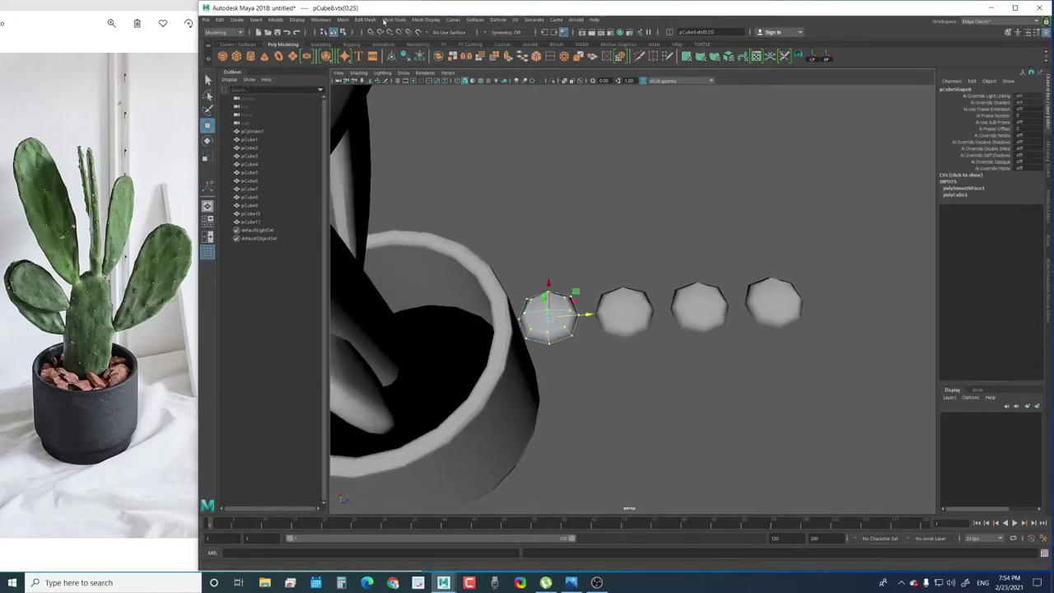
# Apply Edit Mesh > Transform to the first pebble's vertices and drag to distort it
pyautogui.click(368, 19)
pyautogui.click(387, 124)
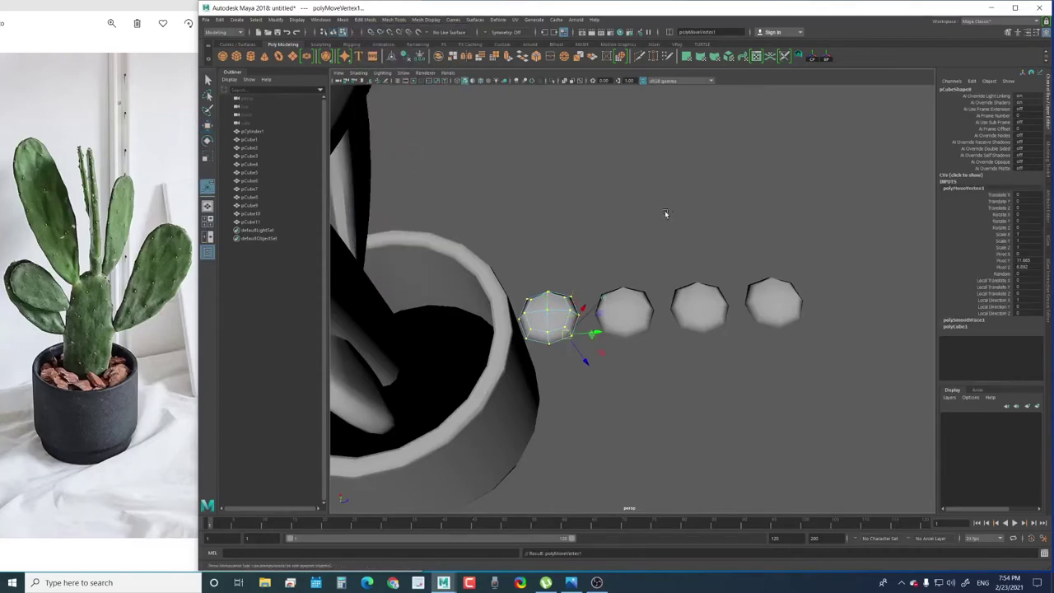
pyautogui.hotkey('ctrl', 'a')
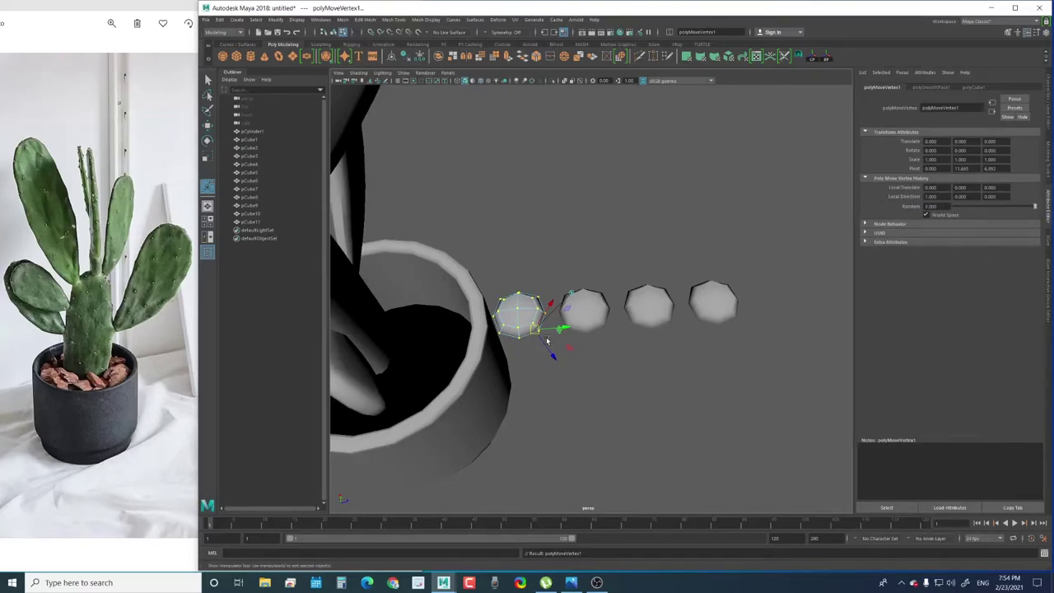
pyautogui.moveTo(547, 340); pyautogui.dragTo(553, 356)
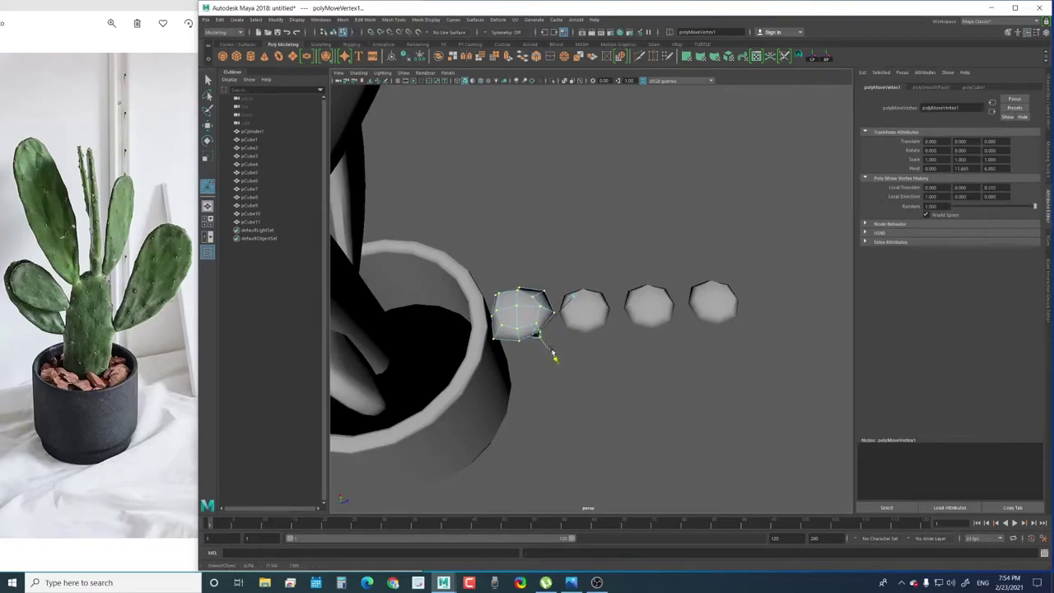
pyautogui.keyDown('alt'); pyautogui.moveTo(519, 299); pyautogui.dragTo(619, 294); pyautogui.keyUp('alt')
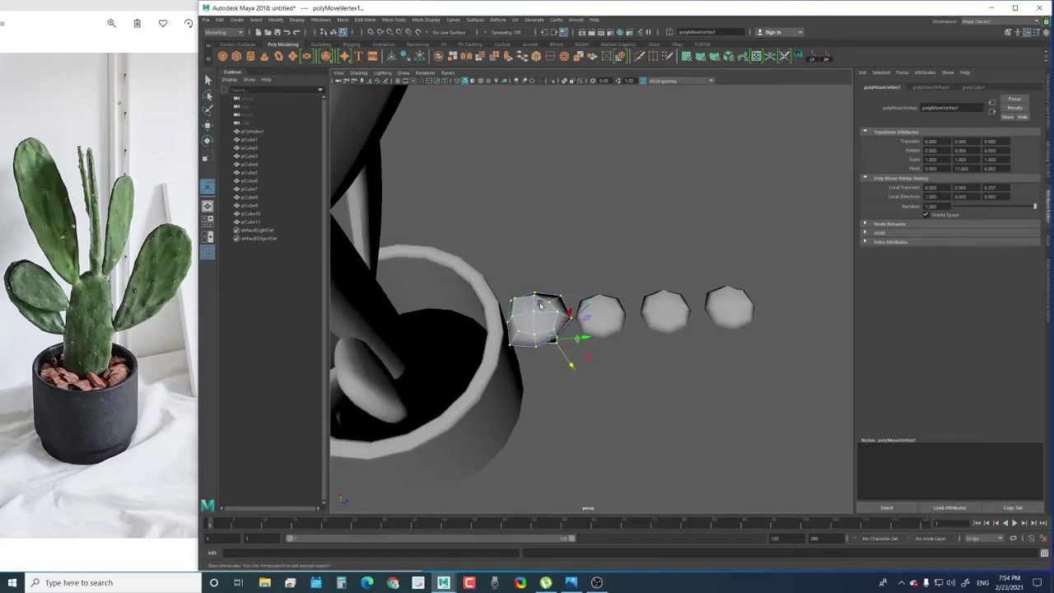
# Select the second pebble's vertices, repeat the transform with T, and distort them
pyautogui.press('q')
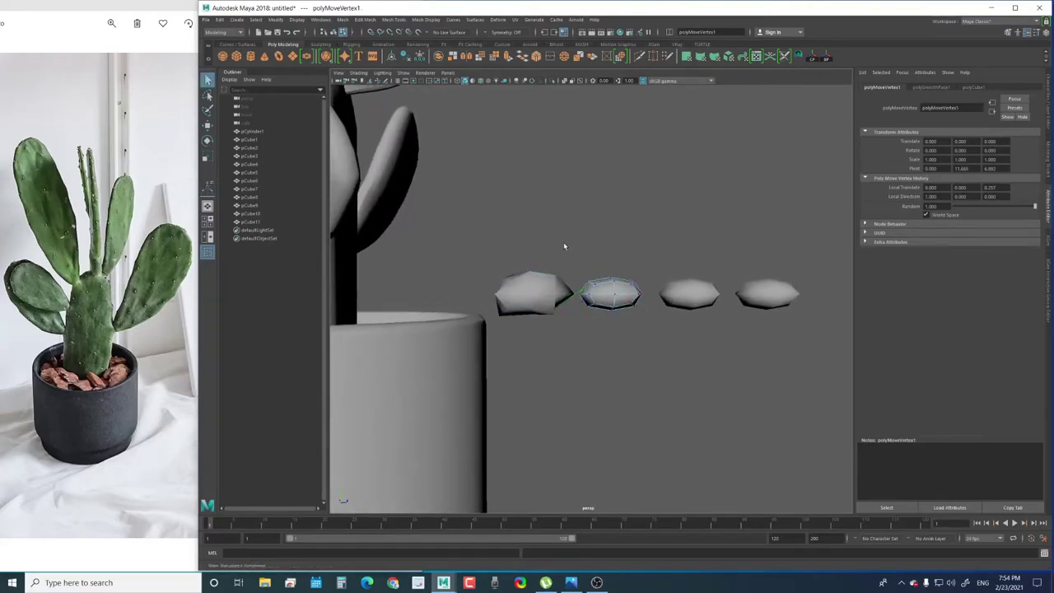
pyautogui.moveTo(565, 245)
pyautogui.mouseDown()
pyautogui.moveTo(663, 347)
pyautogui.moveTo(632, 346)
pyautogui.mouseUp()
pyautogui.press('t')
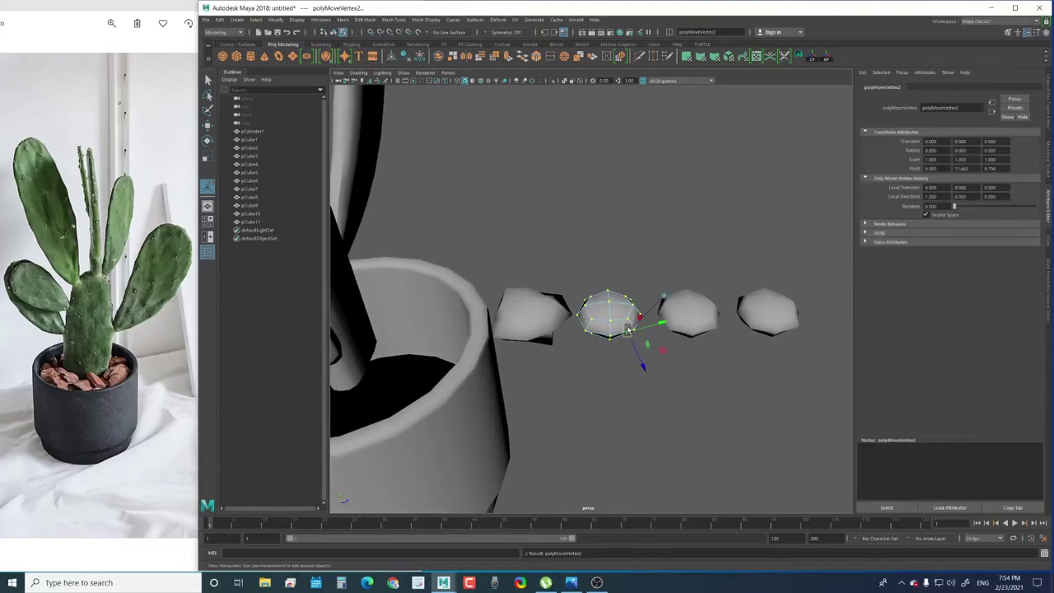
pyautogui.keyDown('alt'); pyautogui.moveTo(588, 317); pyautogui.dragTo(602, 328); pyautogui.keyUp('alt')
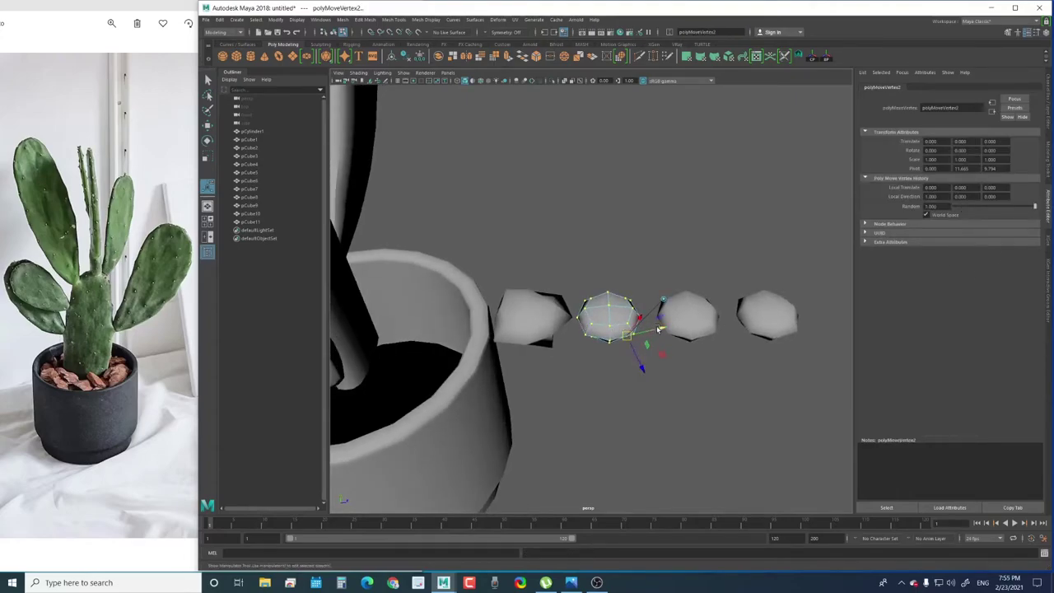
pyautogui.moveTo(637, 360); pyautogui.dragTo(641, 363)
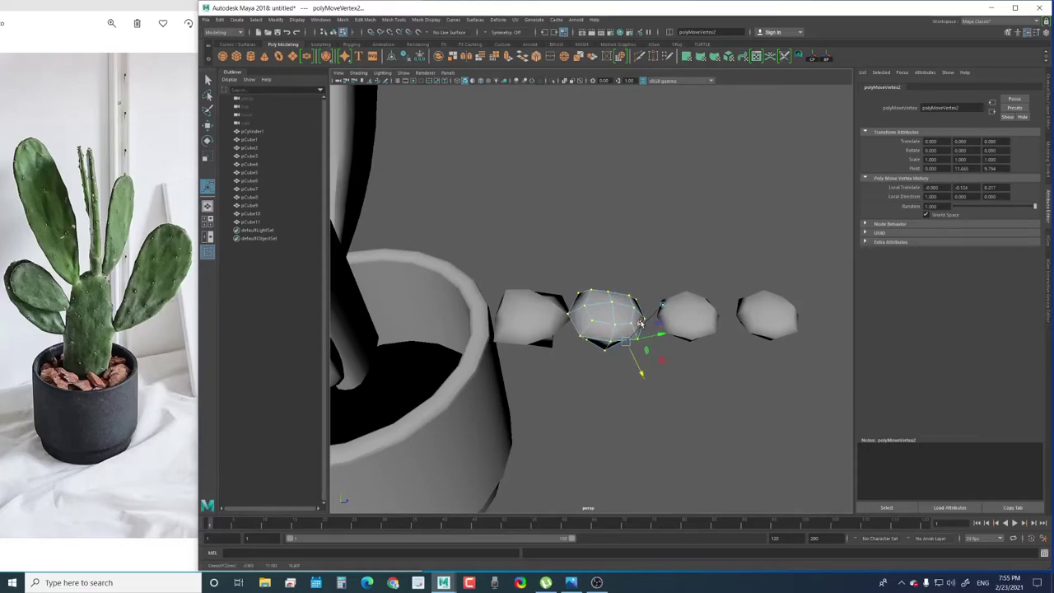
# Select the third pebble's vertices and add a component transform to them
pyautogui.click(704, 319)
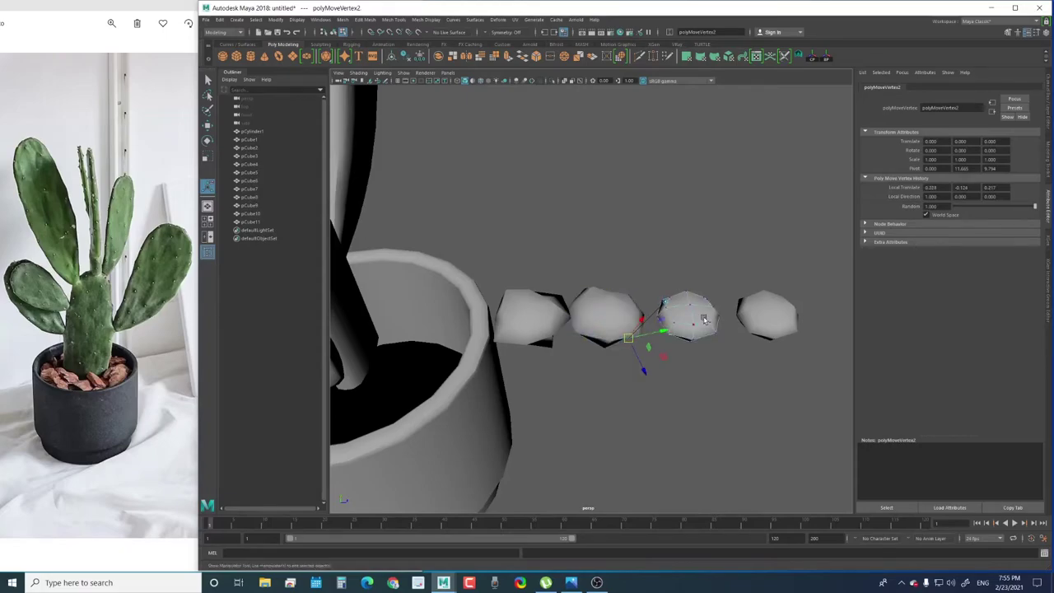
pyautogui.moveTo(748, 364); pyautogui.dragTo(748, 365)
pyautogui.keyDown('alt'); pyautogui.moveTo(748, 365); pyautogui.dragTo(657, 317); pyautogui.keyUp('alt')
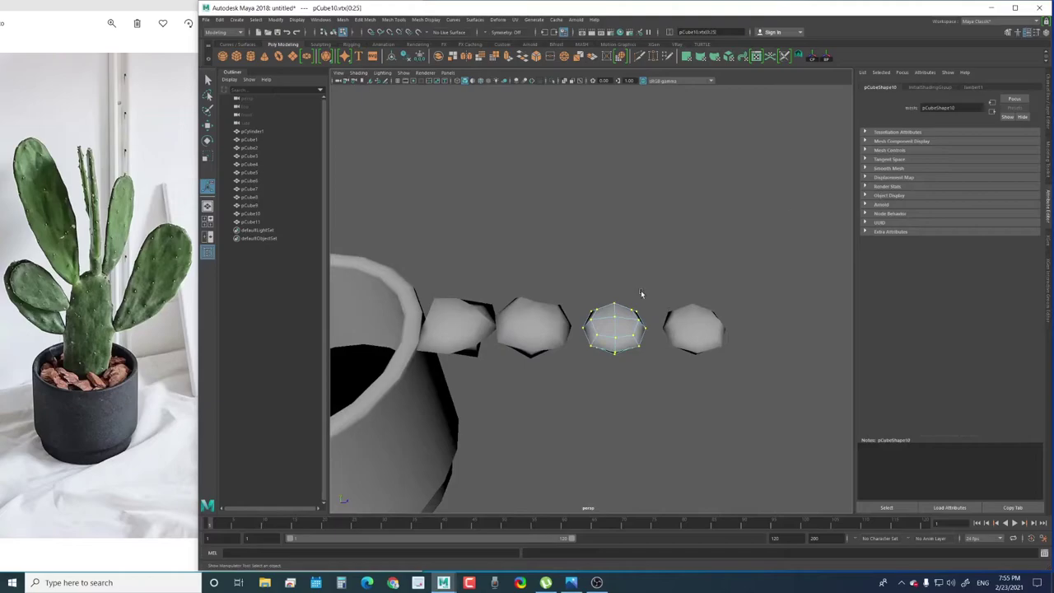
pyautogui.keyDown('shift'); pyautogui.moveTo(641, 293); pyautogui.dragTo(735, 286, button='right'); pyautogui.keyUp('shift')
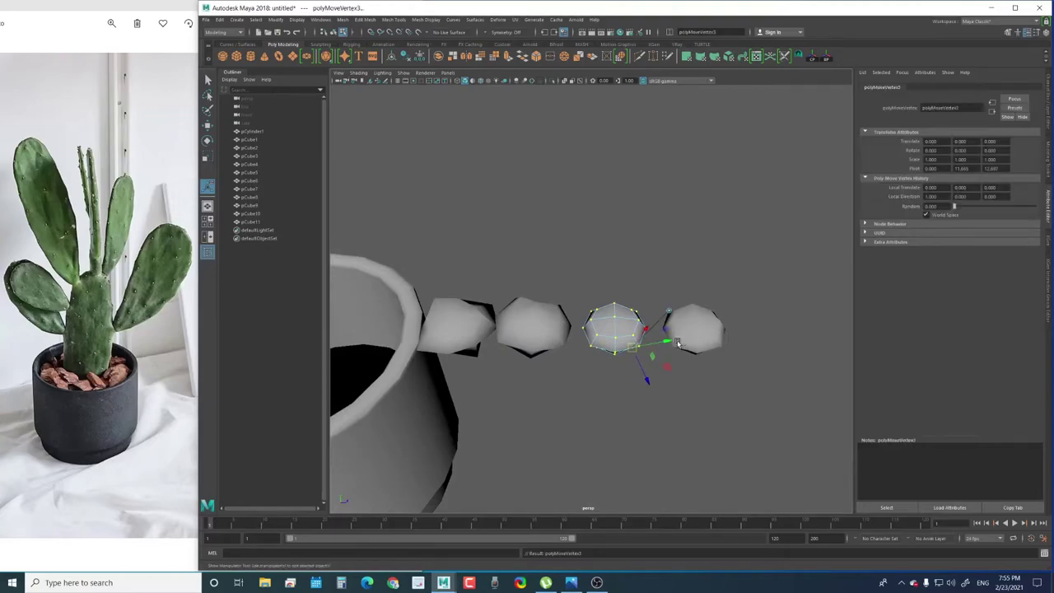
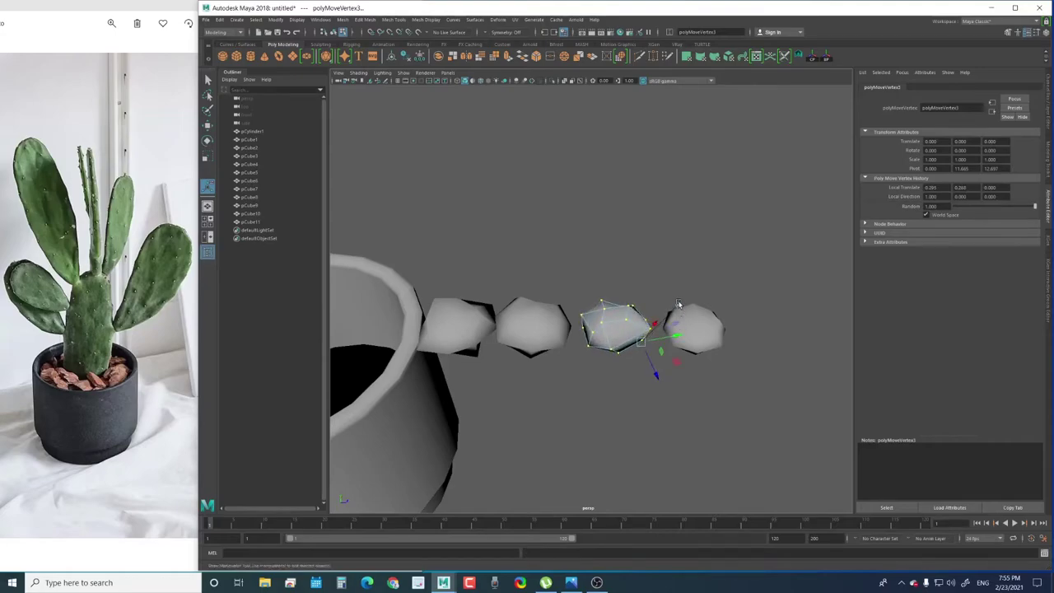
# Drag pCube11's vertices with the move manipulator into a low, flattened pebble
pyautogui.moveTo(623, 308); pyautogui.dragTo(620, 320)
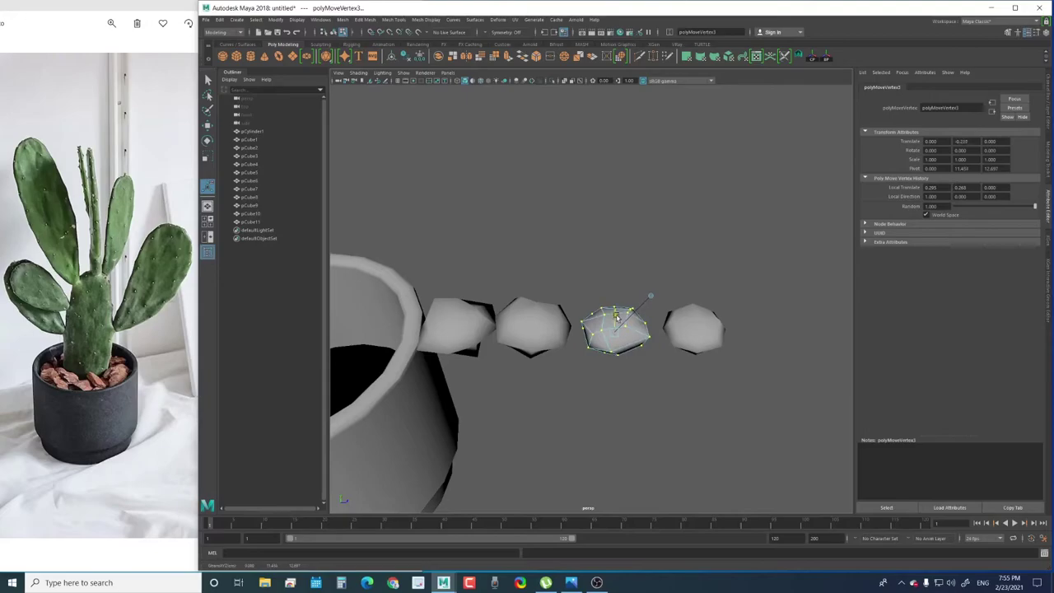
pyautogui.keyDown('alt'); pyautogui.moveTo(682, 331); pyautogui.dragTo(484, 320); pyautogui.keyUp('alt')
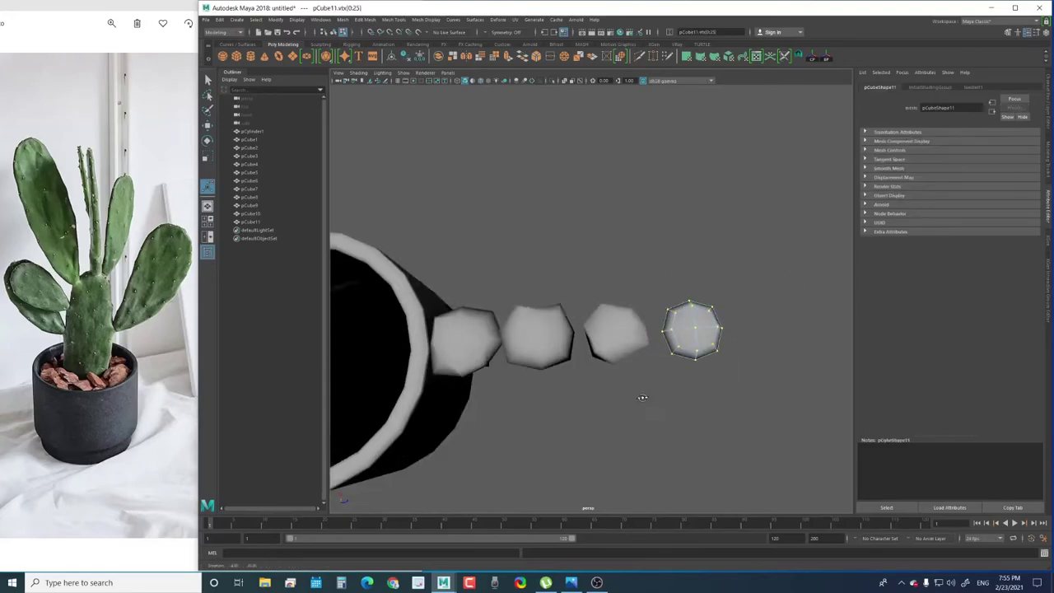
pyautogui.keyDown('alt'); pyautogui.moveTo(663, 349); pyautogui.dragTo(651, 331); pyautogui.keyUp('alt')
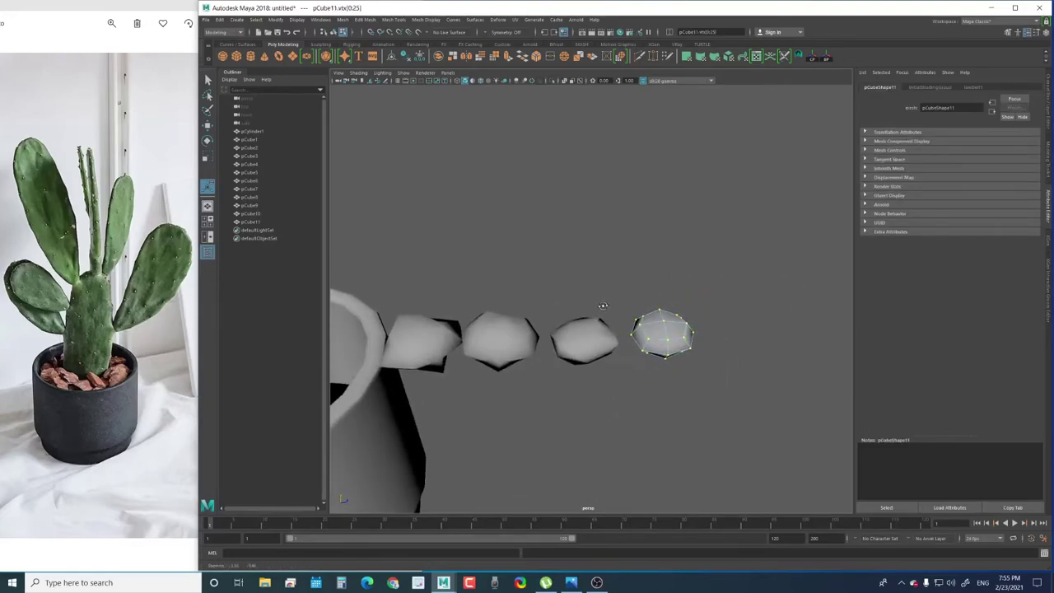
pyautogui.press('w')
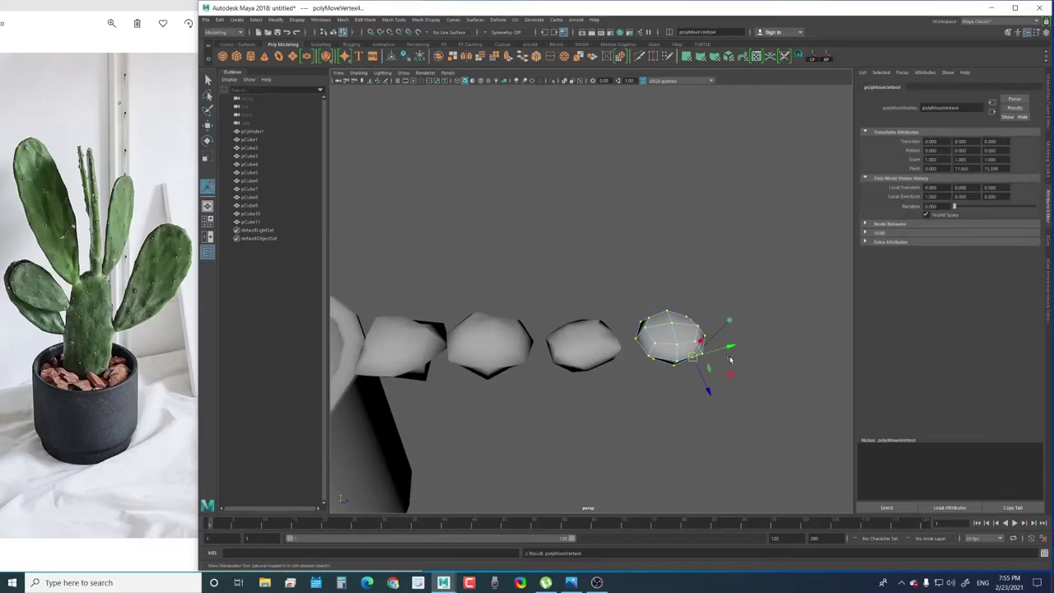
pyautogui.moveTo(730, 347); pyautogui.dragTo(731, 345)
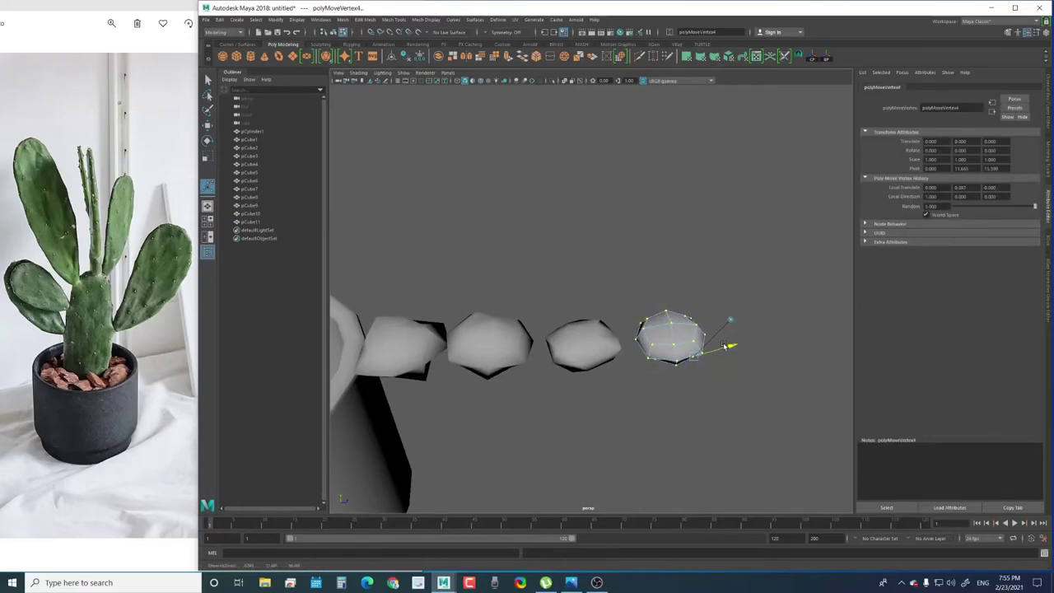
# Return to object mode and marquee-select all four pebbles, pCube8 through pCube11
pyautogui.press('F8')
pyautogui.keyDown('alt'); pyautogui.moveTo(655, 334); pyautogui.dragTo(611, 260); pyautogui.keyUp('alt')
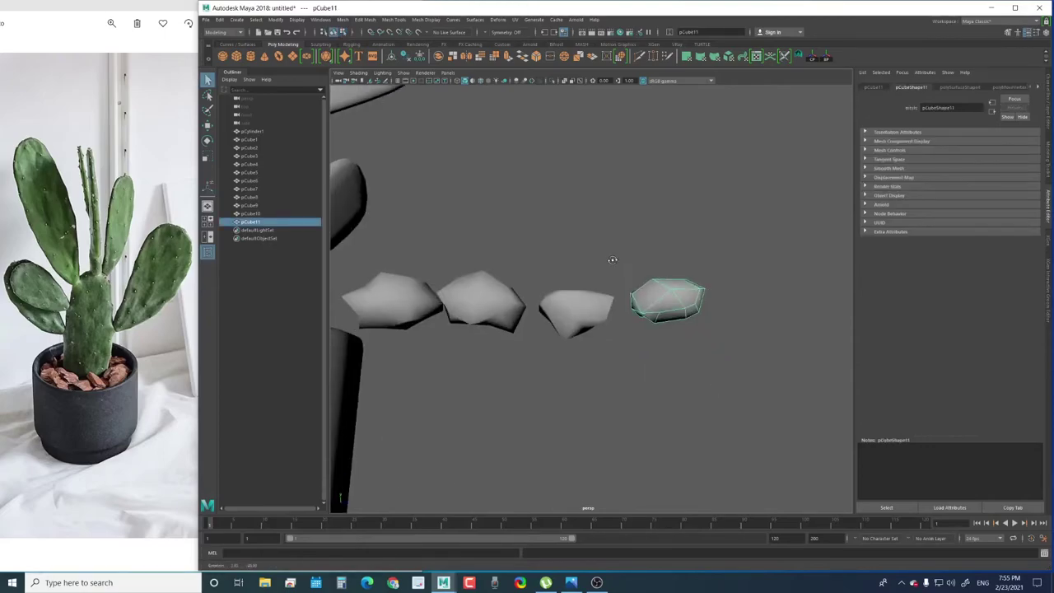
pyautogui.scroll(-3, 576, 289)
pyautogui.press('w')
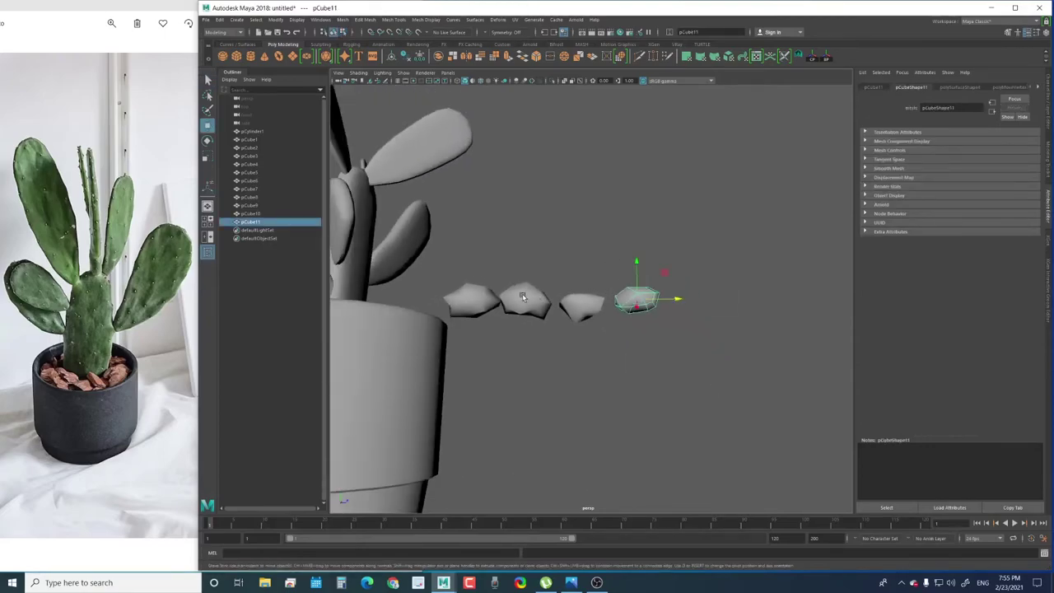
pyautogui.keyDown('alt'); pyautogui.moveTo(506, 282); pyautogui.dragTo(484, 300); pyautogui.keyUp('alt')
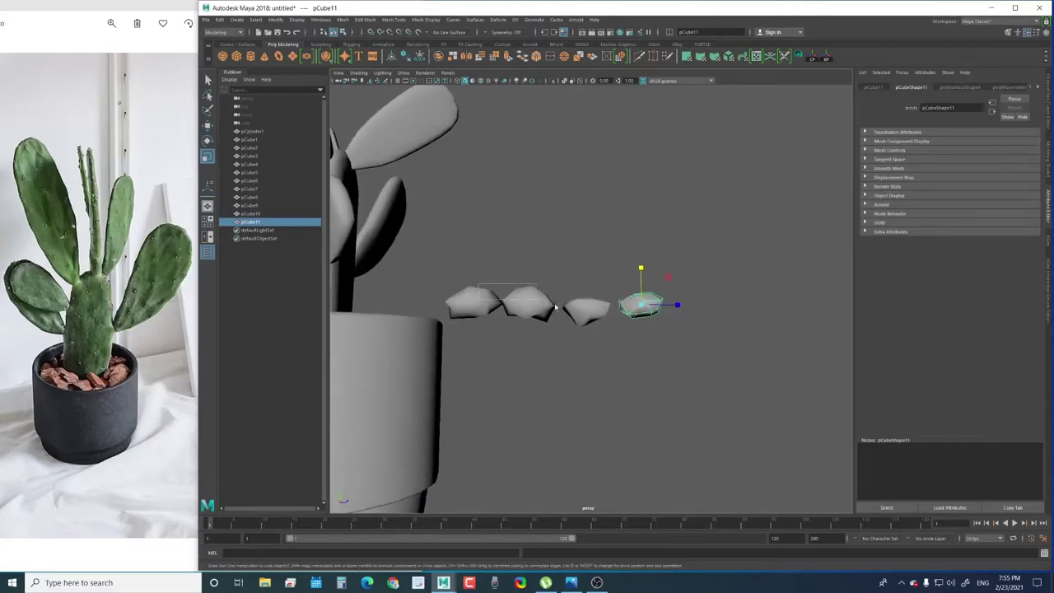
pyautogui.moveTo(556, 307); pyautogui.dragTo(587, 360)
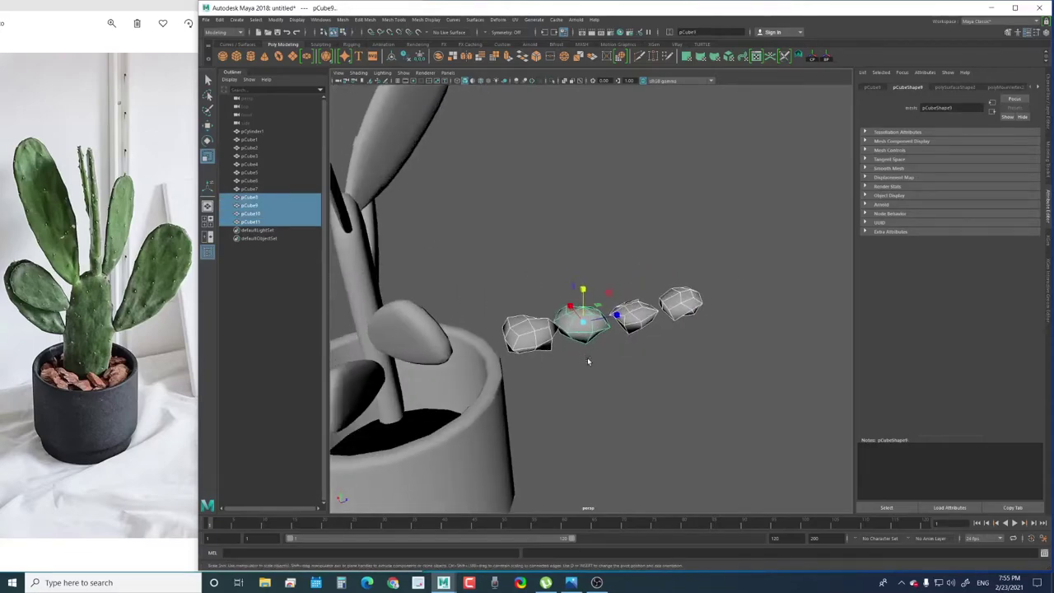
pyautogui.scroll(3, 587, 359)
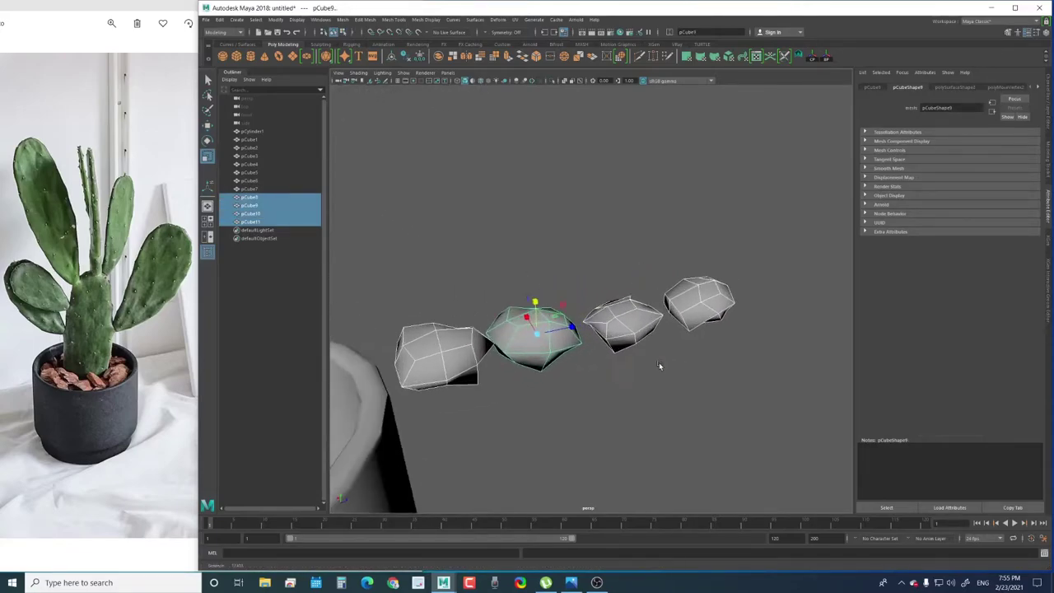
pyautogui.moveTo(466, 353)
pyautogui.keyDown('alt'); pyautogui.mouseDown()
pyautogui.moveTo(497, 337)
pyautogui.moveTo(509, 295)
pyautogui.moveTo(527, 299)
pyautogui.mouseUp(); pyautogui.keyUp('alt')
# Select the second pebble, pCube9, and bevel its edges with Ctrl+B
pyautogui.click(509, 293)
pyautogui.click(564, 307)
pyautogui.scroll(2, 558, 295)
pyautogui.scroll(2, 558, 295)
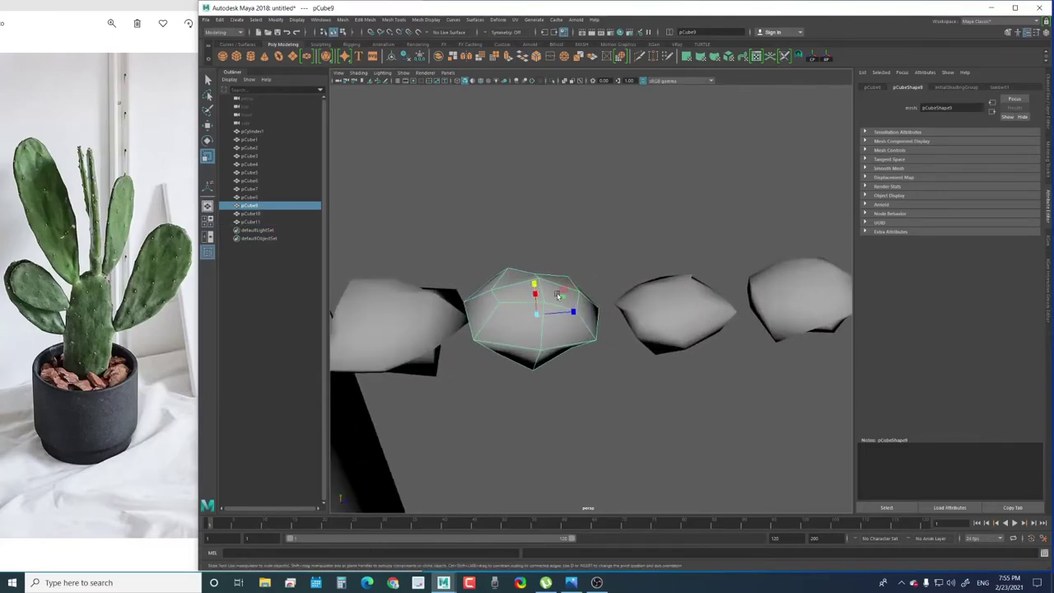
pyautogui.keyDown('shift'); pyautogui.moveTo(559, 295); pyautogui.dragTo(586, 294, button='right'); pyautogui.keyUp('shift')
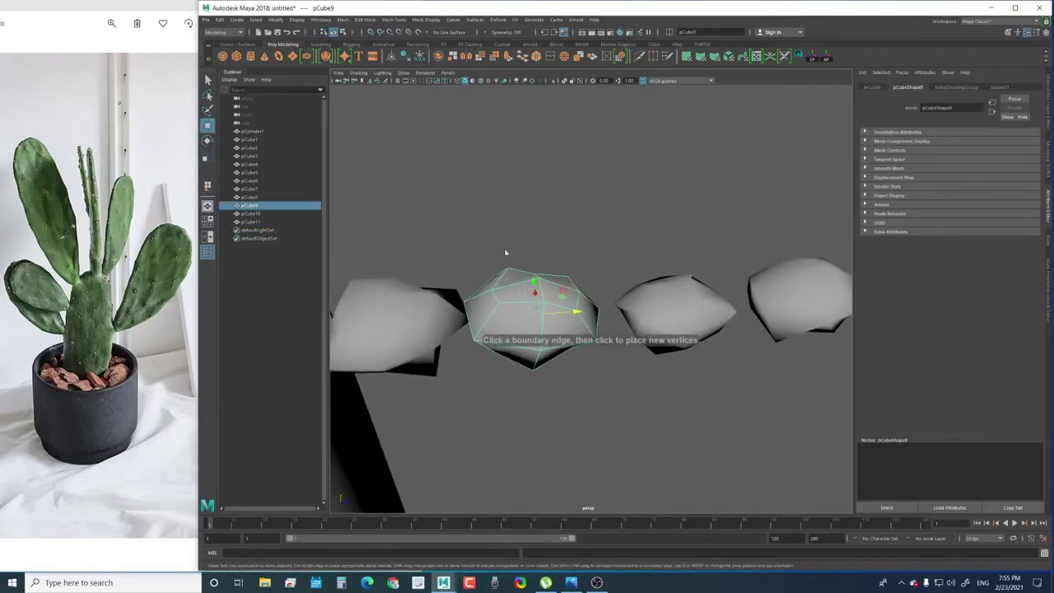
pyautogui.moveTo(426, 235); pyautogui.dragTo(736, 436)
pyautogui.hotkey('ctrl', 'b')
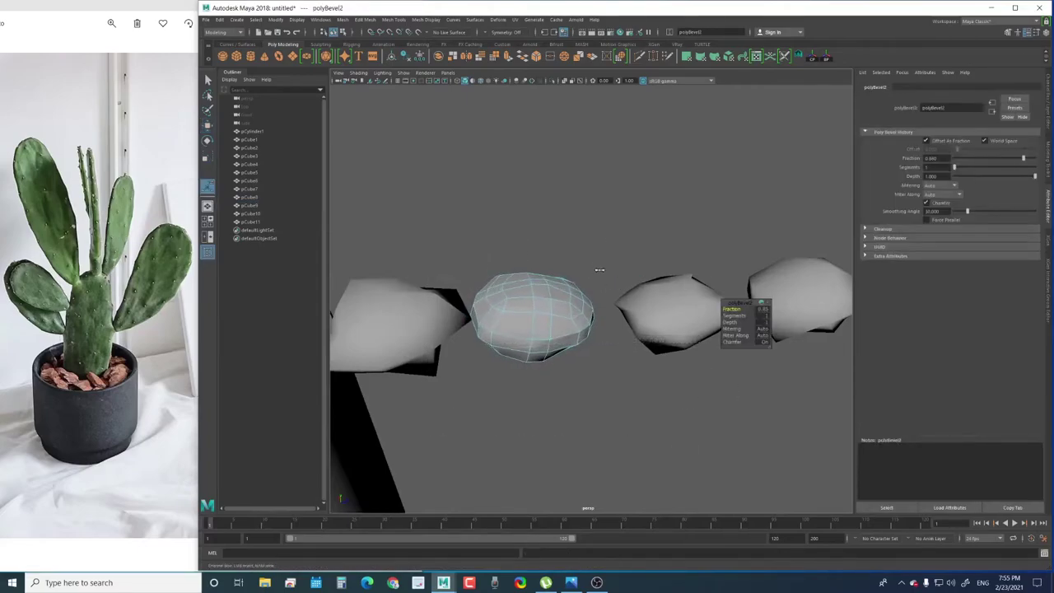
# Orbit to a low side view to inspect the bevelled second pebble
pyautogui.click(636, 221)
pyautogui.moveTo(636, 221)
pyautogui.keyDown('alt'); pyautogui.mouseDown()
pyautogui.moveTo(583, 380)
pyautogui.moveTo(508, 300)
pyautogui.mouseUp(); pyautogui.keyUp('alt')
pyautogui.press('w')
pyautogui.click(554, 339)
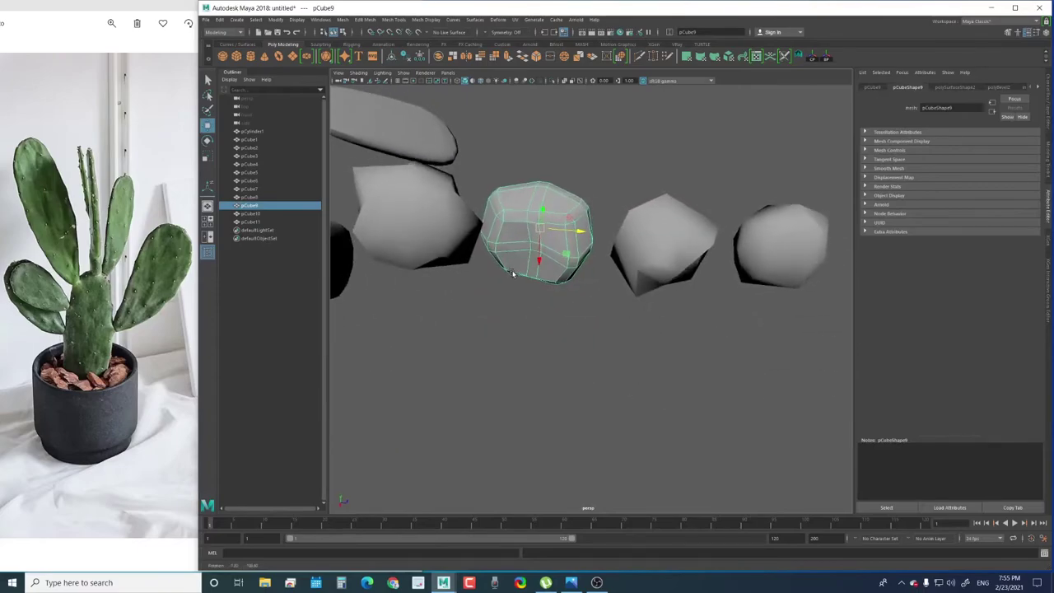
pyautogui.click(619, 186)
pyautogui.moveTo(619, 186)
pyautogui.keyDown('alt'); pyautogui.mouseDown()
pyautogui.moveTo(588, 202)
pyautogui.moveTo(553, 283)
pyautogui.moveTo(551, 244)
pyautogui.moveTo(574, 306)
pyautogui.moveTo(549, 346)
pyautogui.moveTo(584, 310)
pyautogui.moveTo(544, 296)
pyautogui.mouseUp(); pyautogui.keyUp('alt')
pyautogui.click(473, 291)
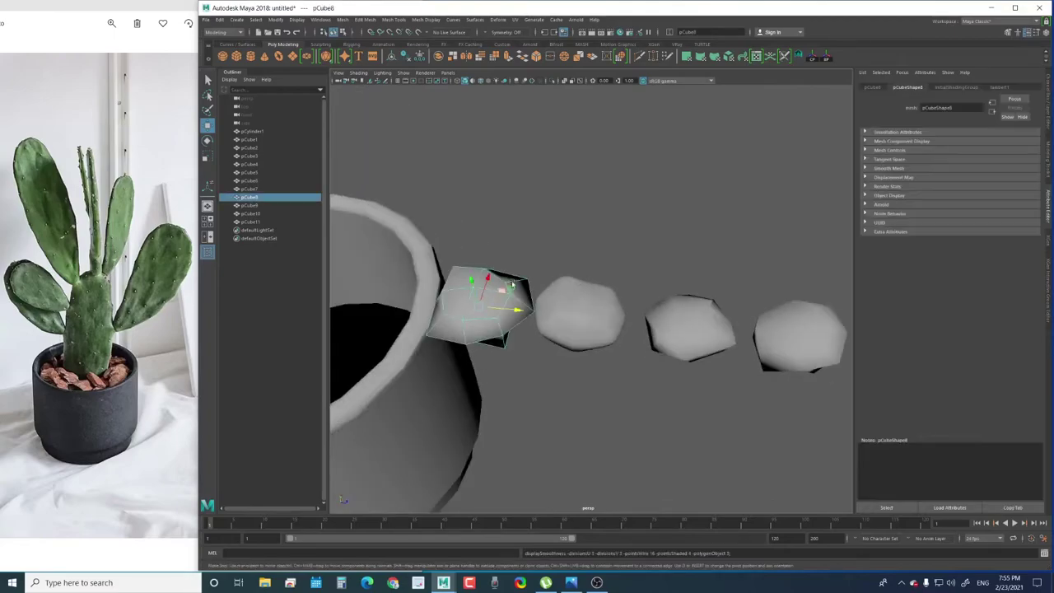
pyautogui.click(496, 247)
pyautogui.moveTo(497, 247)
pyautogui.keyDown('alt'); pyautogui.mouseDown()
pyautogui.moveTo(548, 288)
pyautogui.moveTo(492, 293)
pyautogui.mouseUp(); pyautogui.keyUp('alt')
# Select the third pebble, pCube10, and bevel its edges the same way
pyautogui.click(492, 293)
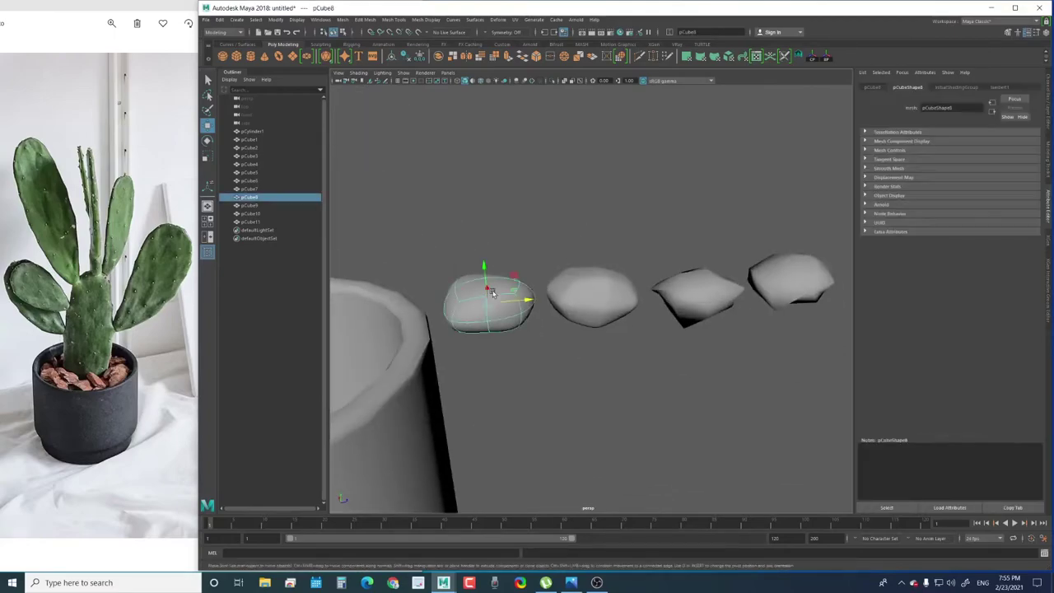
pyautogui.click(586, 283)
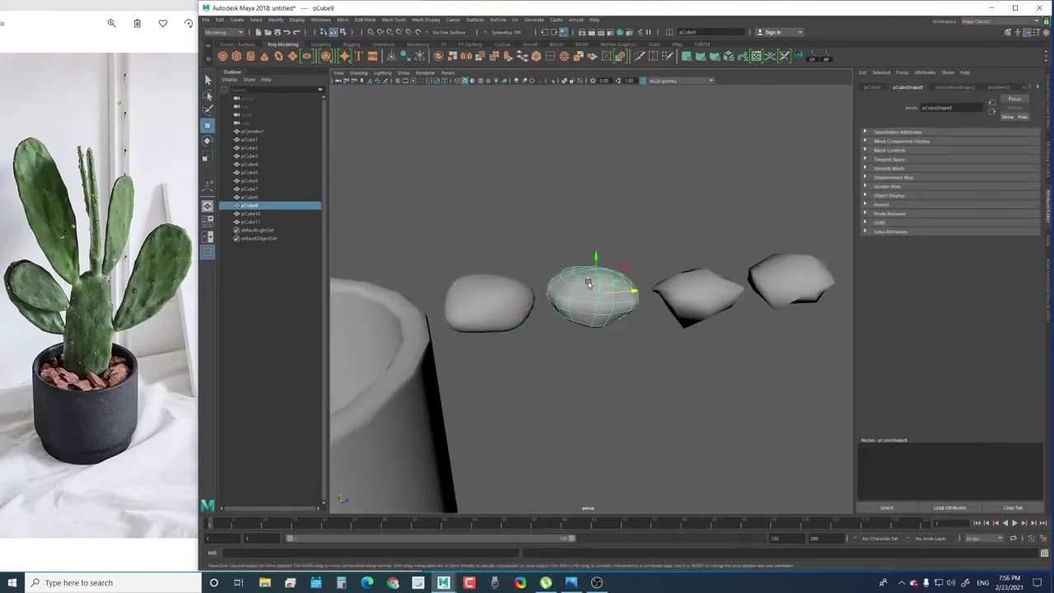
pyautogui.click(715, 296)
pyautogui.keyDown('alt'); pyautogui.moveTo(716, 297); pyautogui.dragTo(594, 332); pyautogui.keyUp('alt')
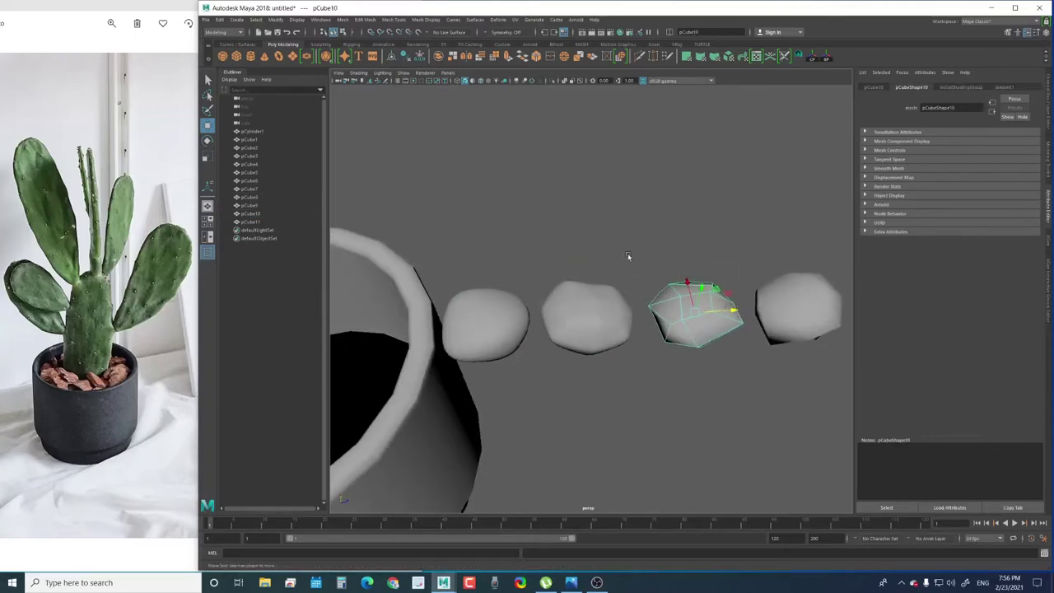
pyautogui.hotkey('ctrl', 'b')
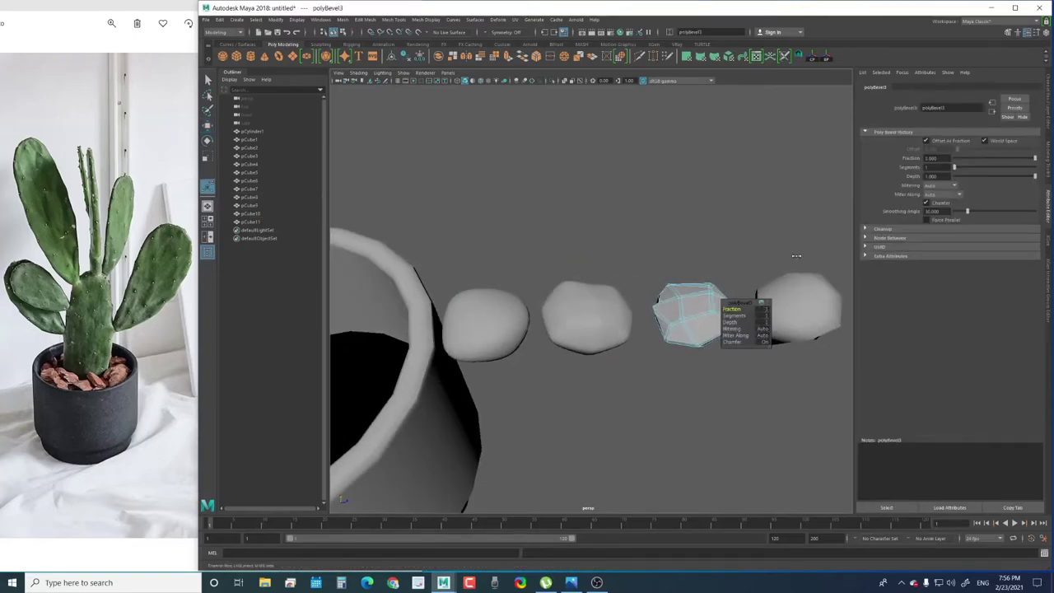
pyautogui.moveTo(796, 256)
pyautogui.keyDown('alt'); pyautogui.mouseDown()
pyautogui.moveTo(703, 274)
pyautogui.moveTo(686, 313)
pyautogui.mouseUp(); pyautogui.keyUp('alt')
pyautogui.click(703, 275)
# Select the third, second and first pebbles together
pyautogui.click(701, 210)
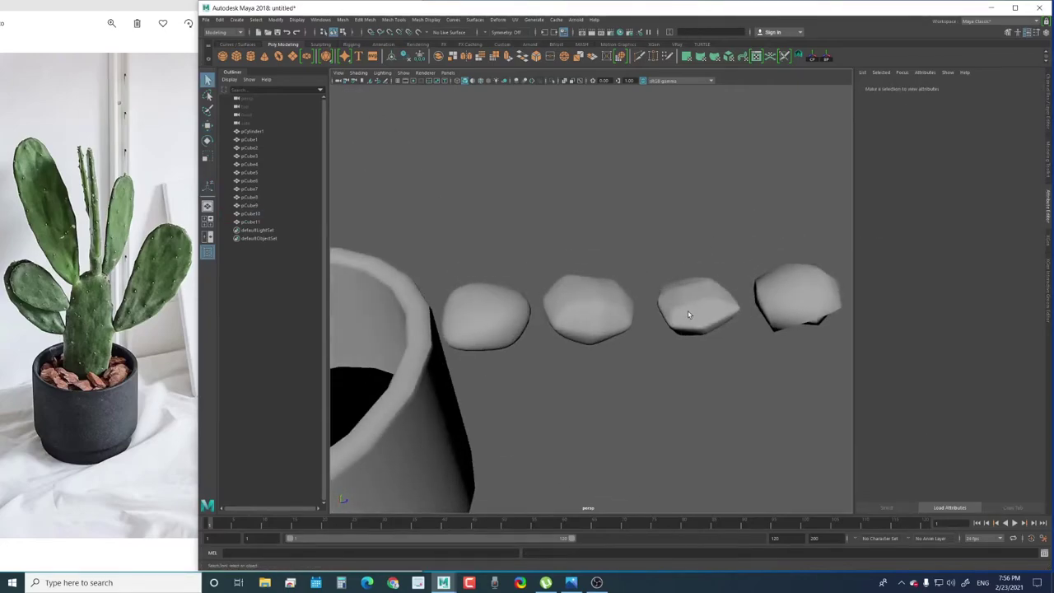
pyautogui.click(688, 314)
pyautogui.keyDown('shift'); pyautogui.click(600, 308); pyautogui.keyUp('shift')
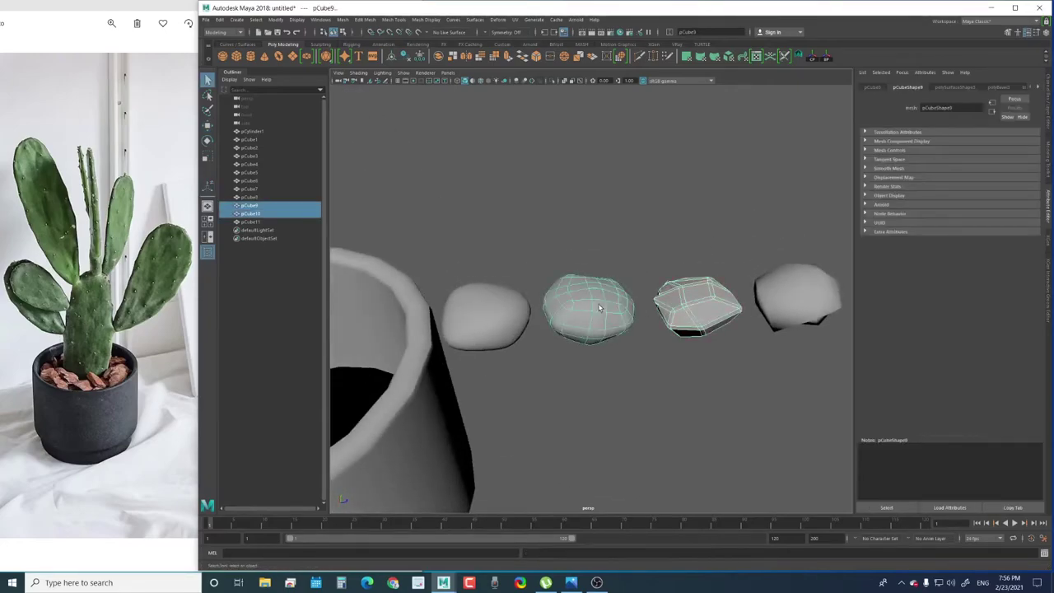
pyautogui.keyDown('shift'); pyautogui.click(477, 321); pyautogui.keyUp('shift')
pyautogui.keyDown('alt'); pyautogui.moveTo(480, 323); pyautogui.dragTo(517, 328); pyautogui.keyUp('alt')
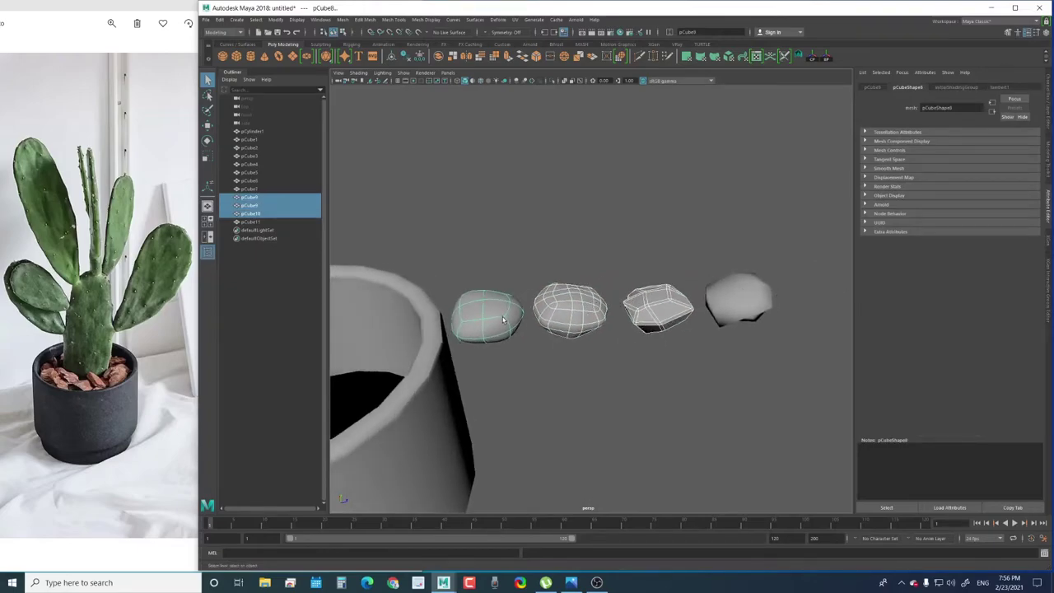
# Add the fourth pebble to the selection and apply Mesh > Smooth to all four
pyautogui.press('1')
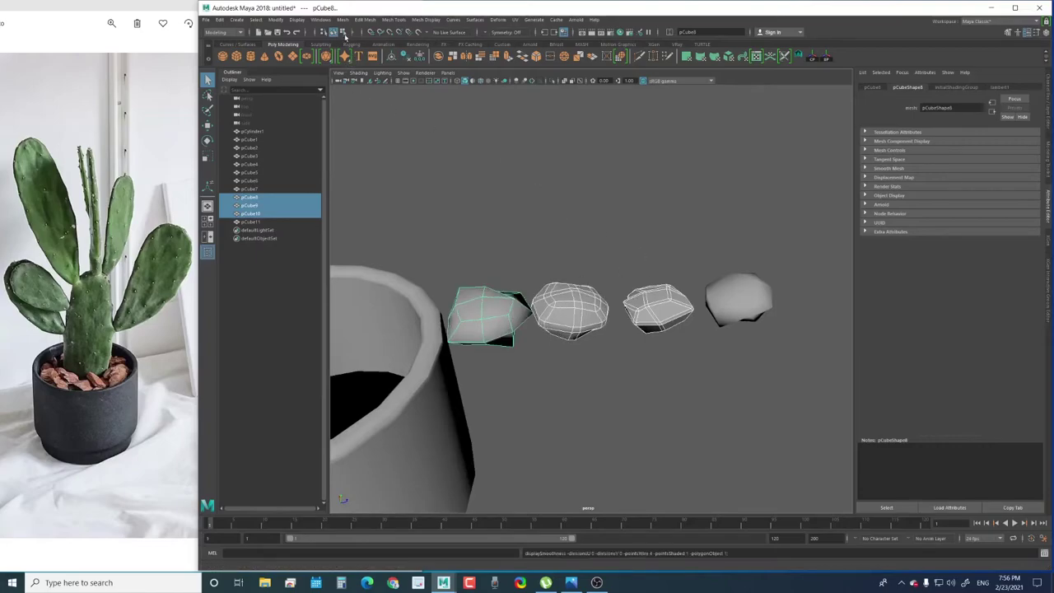
pyautogui.click(342, 19)
pyautogui.click(673, 214)
pyautogui.keyDown('shift'); pyautogui.click(736, 288); pyautogui.keyUp('shift')
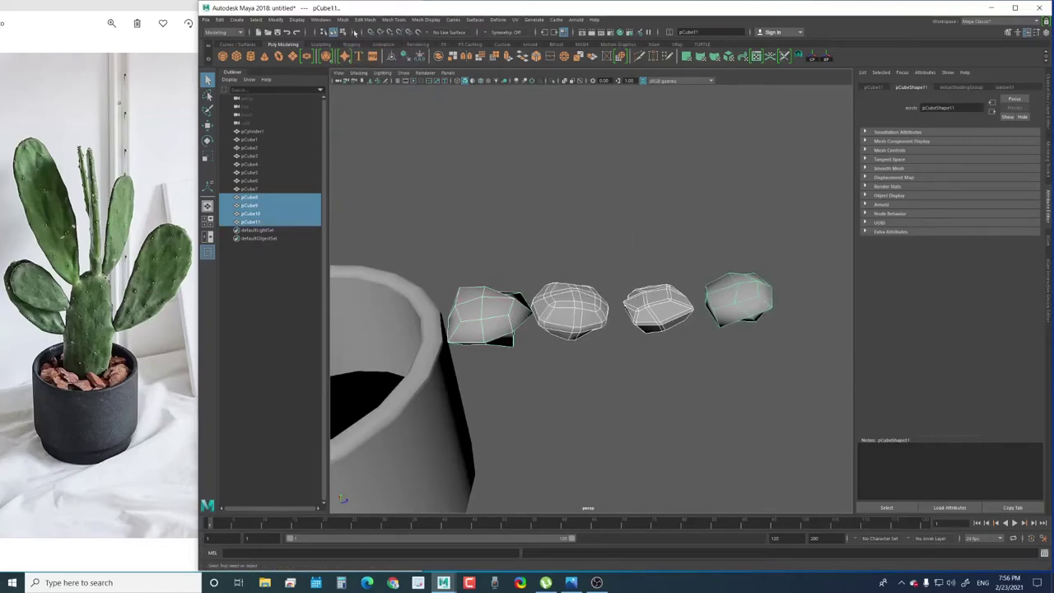
pyautogui.click(343, 20)
pyautogui.click(357, 97)
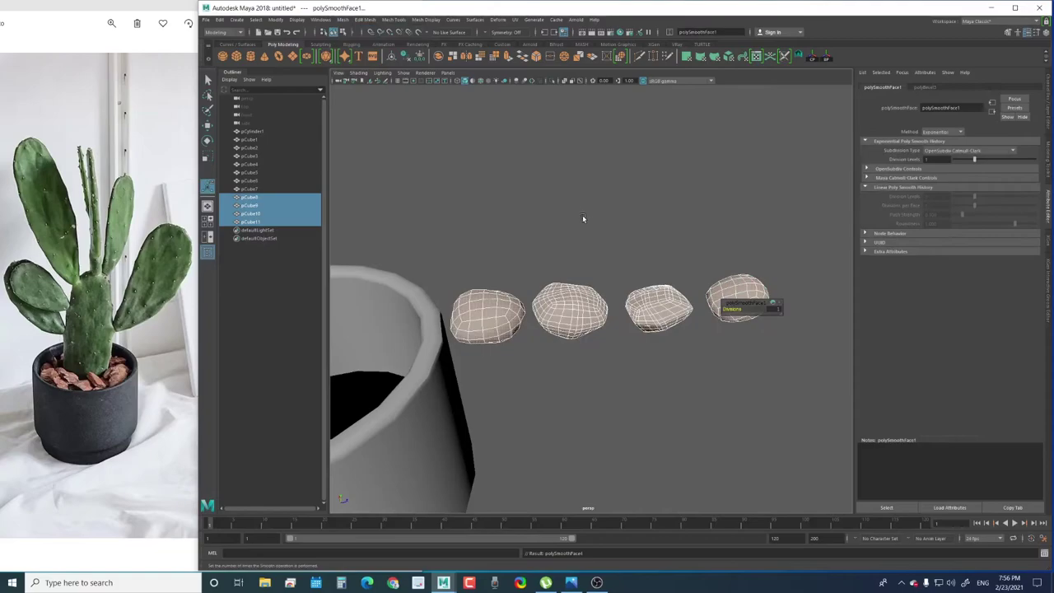
# Orbit around the potted cactus and marquee-select all four smoothed pebbles
pyautogui.keyDown('alt'); pyautogui.moveTo(649, 228); pyautogui.dragTo(618, 223, button='middle'); pyautogui.keyUp('alt')
pyautogui.click(624, 244)
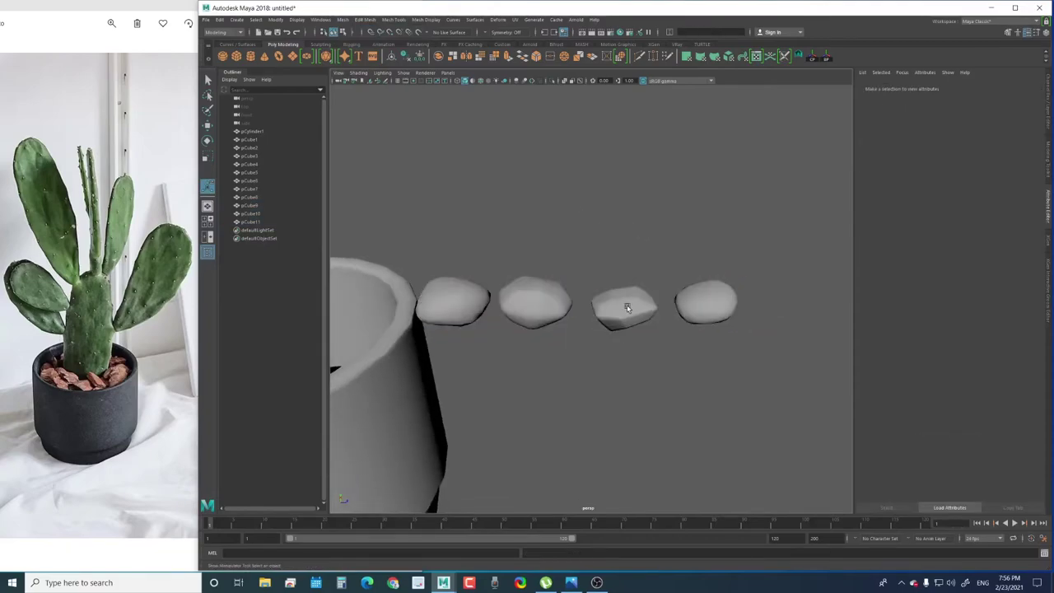
pyautogui.click(627, 304)
pyautogui.keyDown('alt'); pyautogui.moveTo(646, 305); pyautogui.dragTo(659, 329); pyautogui.keyUp('alt')
pyautogui.scroll(3, 659, 330)
pyautogui.keyDown('alt'); pyautogui.moveTo(684, 371); pyautogui.dragTo(668, 337); pyautogui.keyUp('alt')
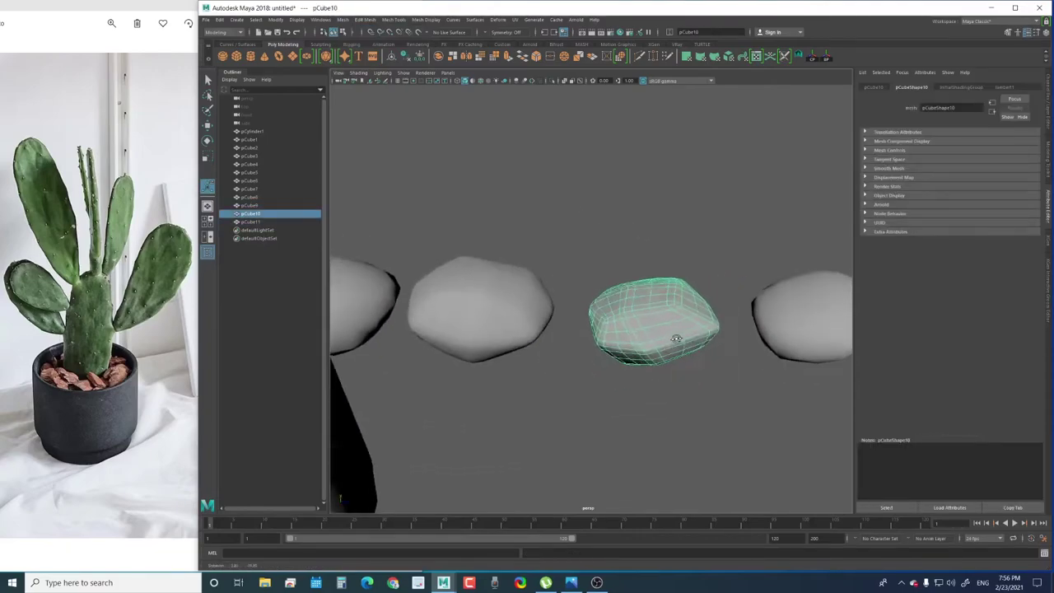
pyautogui.scroll(-5, 576, 304)
pyautogui.moveTo(569, 293)
pyautogui.mouseDown()
pyautogui.moveTo(671, 317)
pyautogui.moveTo(642, 305)
pyautogui.moveTo(668, 294)
pyautogui.moveTo(486, 356)
pyautogui.moveTo(506, 325)
pyautogui.mouseUp()
# Move one pebble into the left side of the pot
pyautogui.press('w')
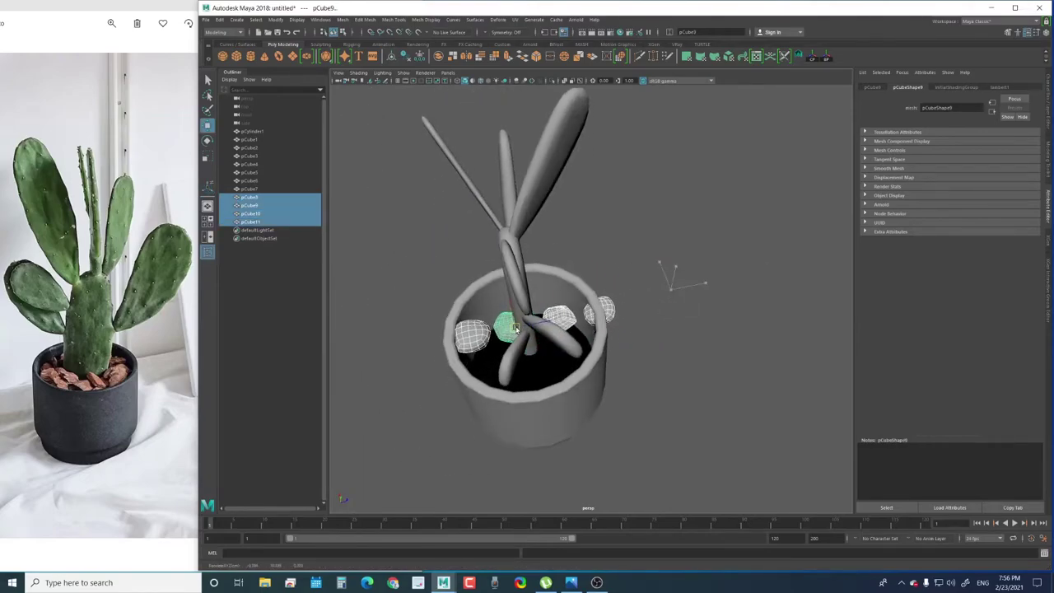
pyautogui.scroll(3, 571, 364)
pyautogui.moveTo(570, 364)
pyautogui.keyDown('alt'); pyautogui.mouseDown()
pyautogui.moveTo(605, 374)
pyautogui.moveTo(600, 400)
pyautogui.mouseUp(); pyautogui.keyUp('alt')
pyautogui.click(581, 375)
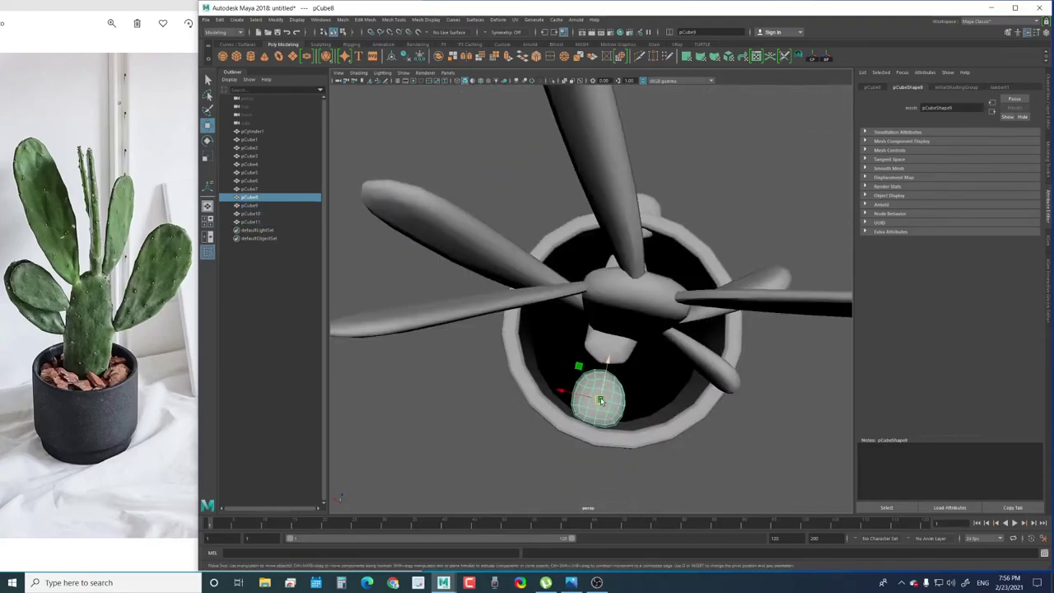
pyautogui.click(600, 350)
pyautogui.moveTo(600, 350); pyautogui.dragTo(560, 373)
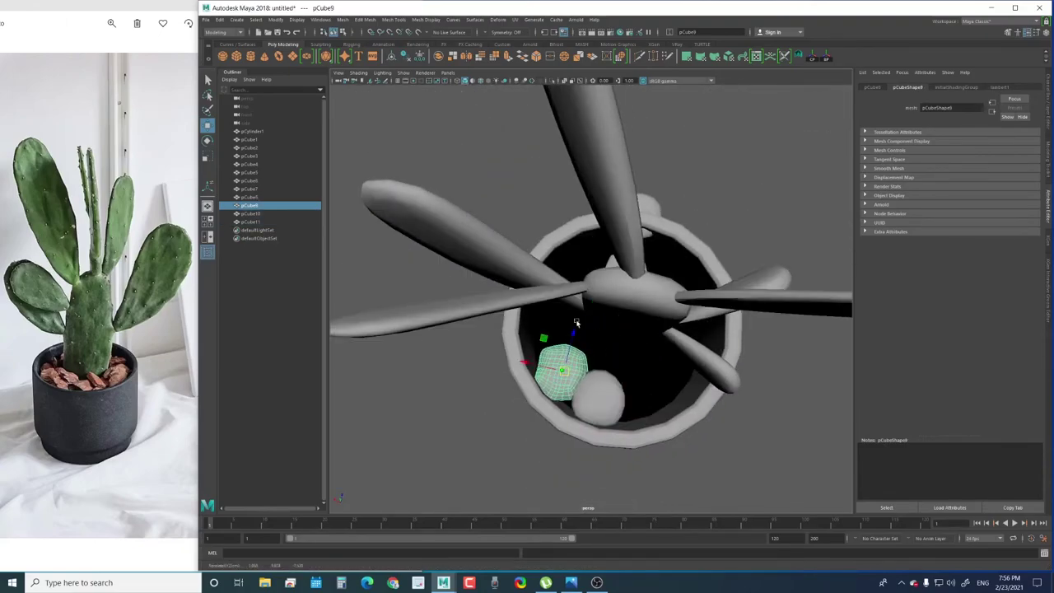
pyautogui.moveTo(576, 323)
pyautogui.keyDown('alt'); pyautogui.mouseDown()
pyautogui.moveTo(631, 281)
pyautogui.moveTo(555, 279)
pyautogui.moveTo(618, 310)
pyautogui.mouseUp(); pyautogui.keyUp('alt')
# Move a small rock deeper into the pot beside the stem and check it from the side
pyautogui.click(565, 278)
pyautogui.click(505, 293)
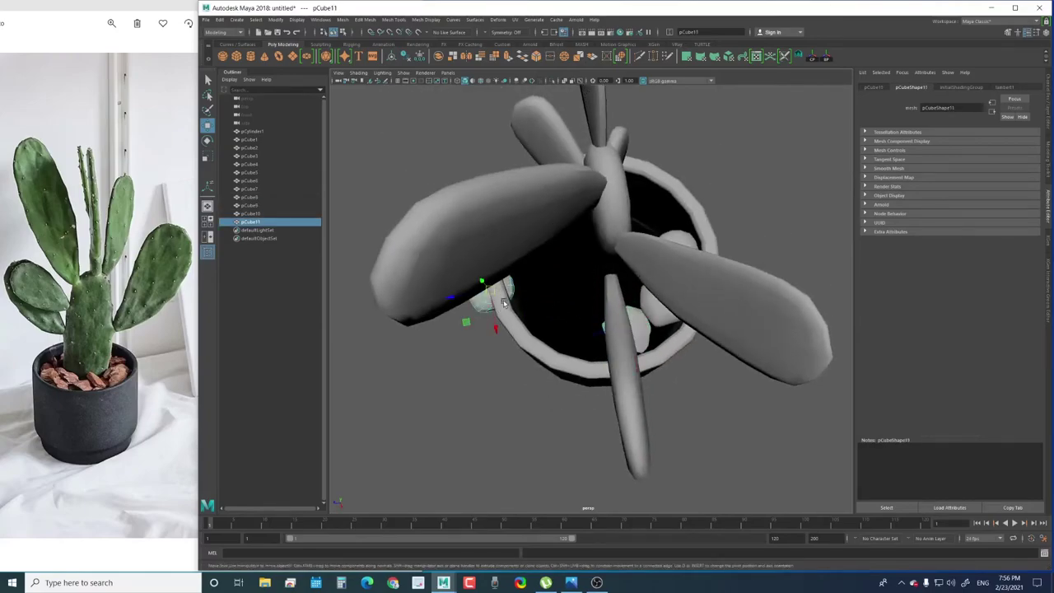
pyautogui.moveTo(522, 296)
pyautogui.mouseDown()
pyautogui.moveTo(577, 334)
pyautogui.moveTo(516, 320)
pyautogui.moveTo(631, 323)
pyautogui.mouseUp()
pyautogui.keyDown('shift'); pyautogui.click(659, 281); pyautogui.keyUp('shift')
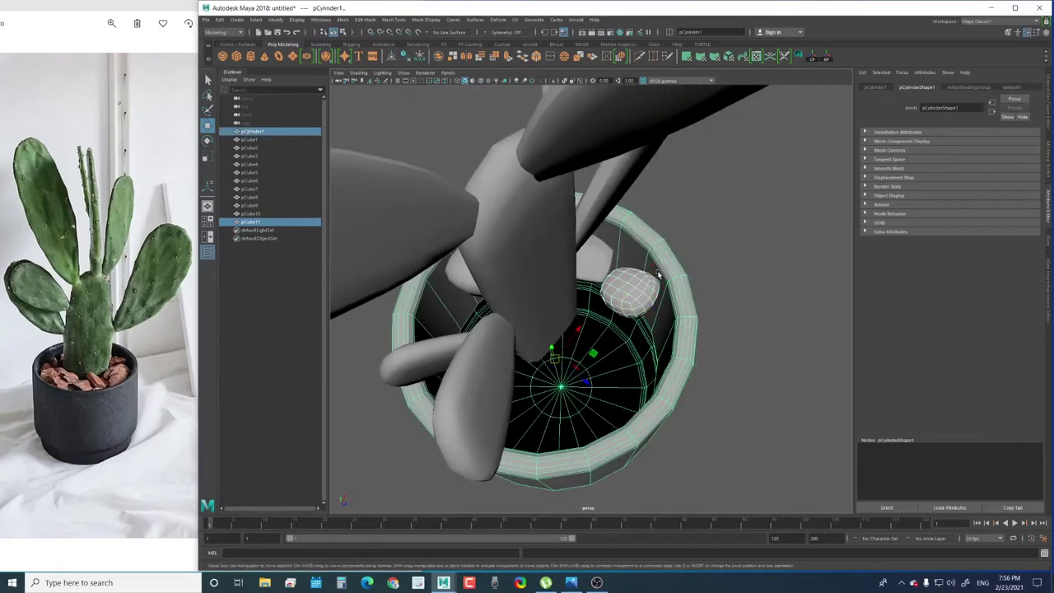
pyautogui.keyDown('alt'); pyautogui.moveTo(659, 281); pyautogui.dragTo(599, 320); pyautogui.keyUp('alt')
pyautogui.click(599, 320)
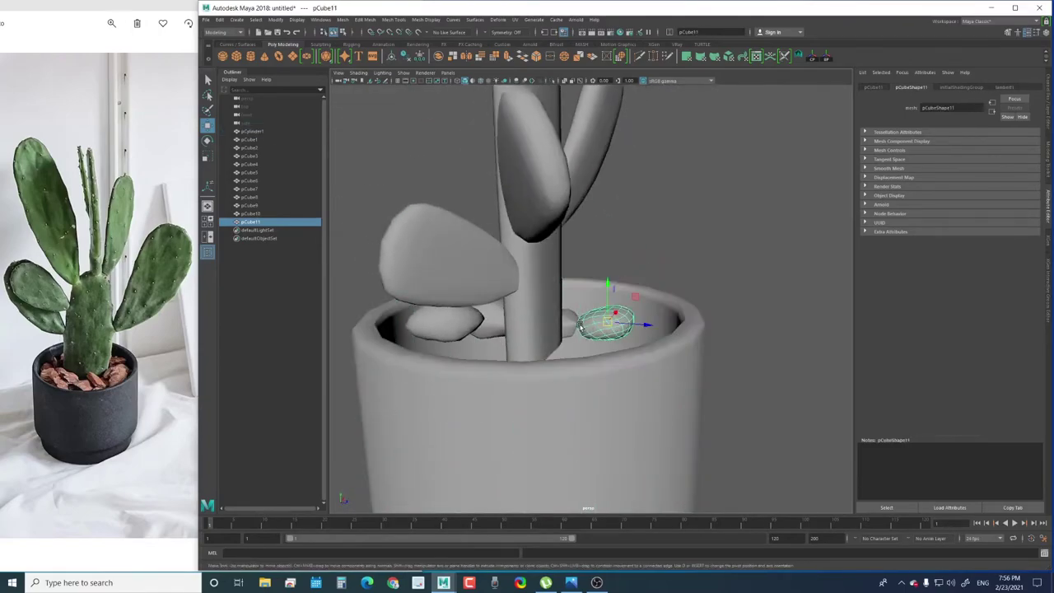
pyautogui.keyDown('shift'); pyautogui.click(573, 323); pyautogui.keyUp('shift')
pyautogui.moveTo(668, 328)
pyautogui.keyDown('alt'); pyautogui.mouseDown()
pyautogui.moveTo(565, 330)
pyautogui.moveTo(555, 341)
pyautogui.moveTo(514, 331)
pyautogui.moveTo(618, 338)
pyautogui.moveTo(640, 305)
pyautogui.mouseUp(); pyautogui.keyUp('alt')
pyautogui.click(601, 327)
# Duplicate the selected rock and pCube9, moving a copy up-right in the pot
pyautogui.hotkey('ctrl', 'd')
pyautogui.hotkey('ctrl', 'd')
pyautogui.hotkey('ctrl', 'd')
pyautogui.hotkey('ctrl', 'd')
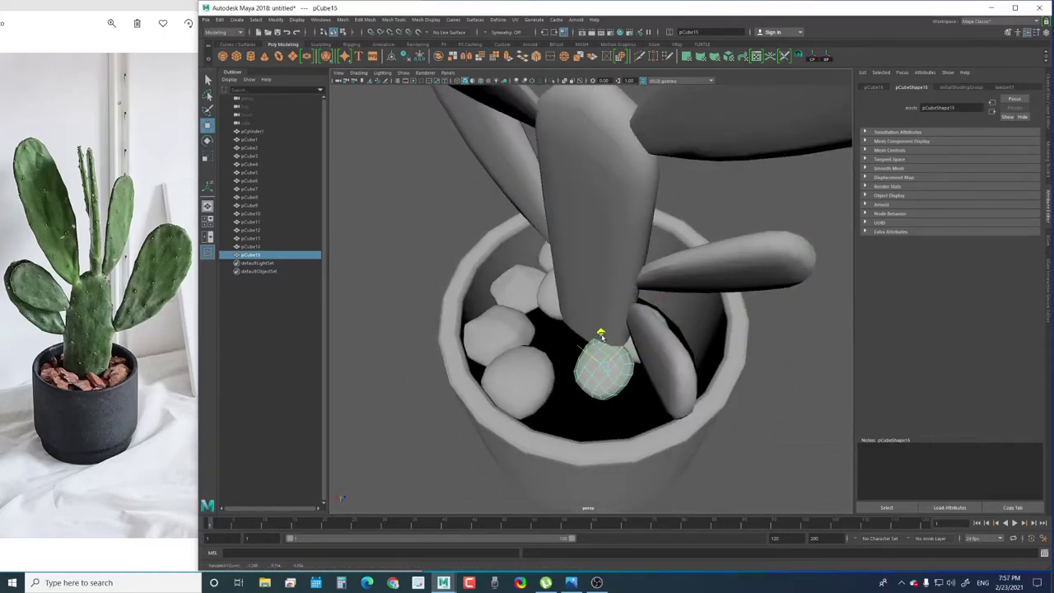
pyautogui.keyDown('alt'); pyautogui.moveTo(601, 335); pyautogui.dragTo(647, 331); pyautogui.keyUp('alt')
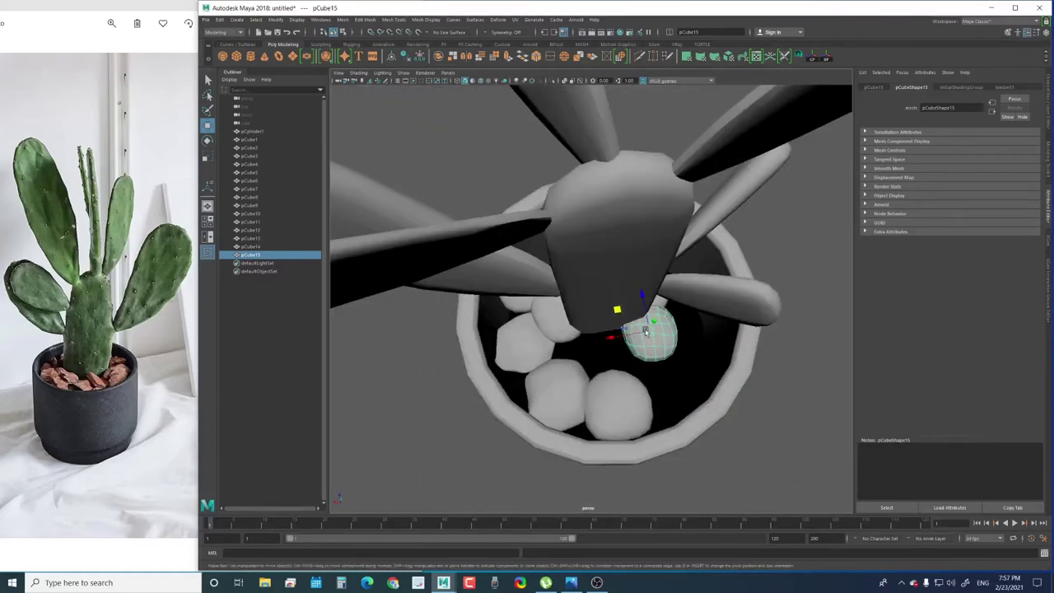
pyautogui.hotkey('ctrl', 'd')
pyautogui.click(568, 377)
pyautogui.hotkey('ctrl', 'd')
pyautogui.moveTo(532, 368)
pyautogui.mouseDown()
pyautogui.moveTo(553, 339)
pyautogui.moveTo(527, 313)
pyautogui.mouseUp()
pyautogui.click(493, 345)
pyautogui.click(515, 349)
pyautogui.moveTo(515, 350)
pyautogui.keyDown('alt'); pyautogui.mouseDown()
pyautogui.moveTo(527, 329)
pyautogui.moveTo(599, 331)
pyautogui.moveTo(576, 362)
pyautogui.moveTo(650, 383)
pyautogui.moveTo(673, 352)
pyautogui.moveTo(599, 367)
pyautogui.moveTo(595, 306)
pyautogui.moveTo(581, 390)
pyautogui.moveTo(681, 314)
pyautogui.moveTo(536, 360)
pyautogui.moveTo(527, 324)
pyautogui.mouseUp(); pyautogui.keyUp('alt')
# Duplicate pCube9 and pCube10 again, then rotate pCube21 to a new orientation
pyautogui.hotkey('ctrl', 'd')
pyautogui.click(555, 404)
pyautogui.hotkey('ctrl', 'd')
pyautogui.hotkey('ctrl', 'd')
pyautogui.click(670, 317)
pyautogui.hotkey('ctrl', 'd')
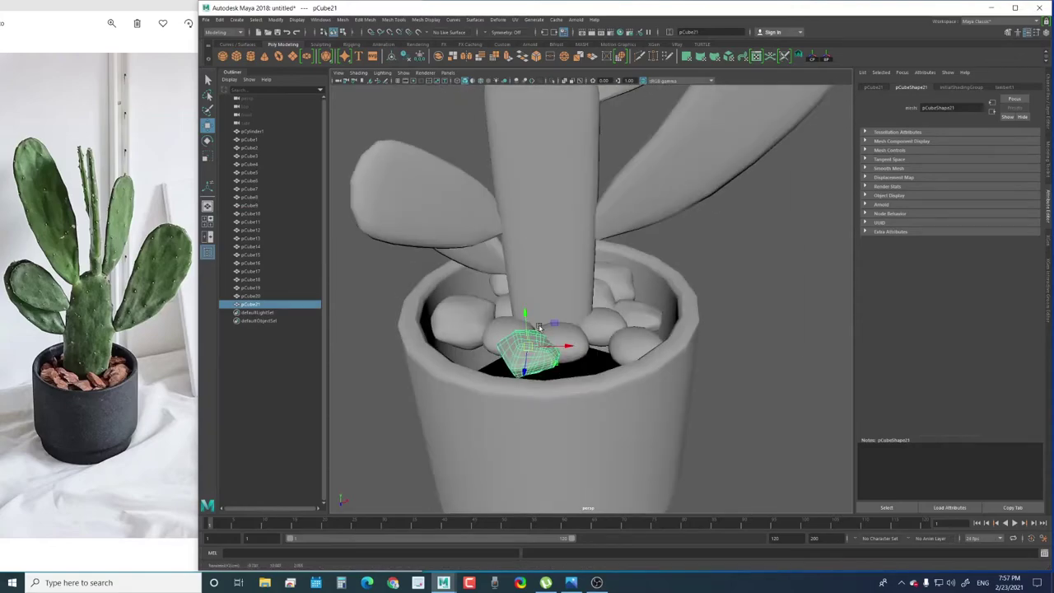
pyautogui.click(528, 356)
pyautogui.click(529, 353)
pyautogui.press('e')
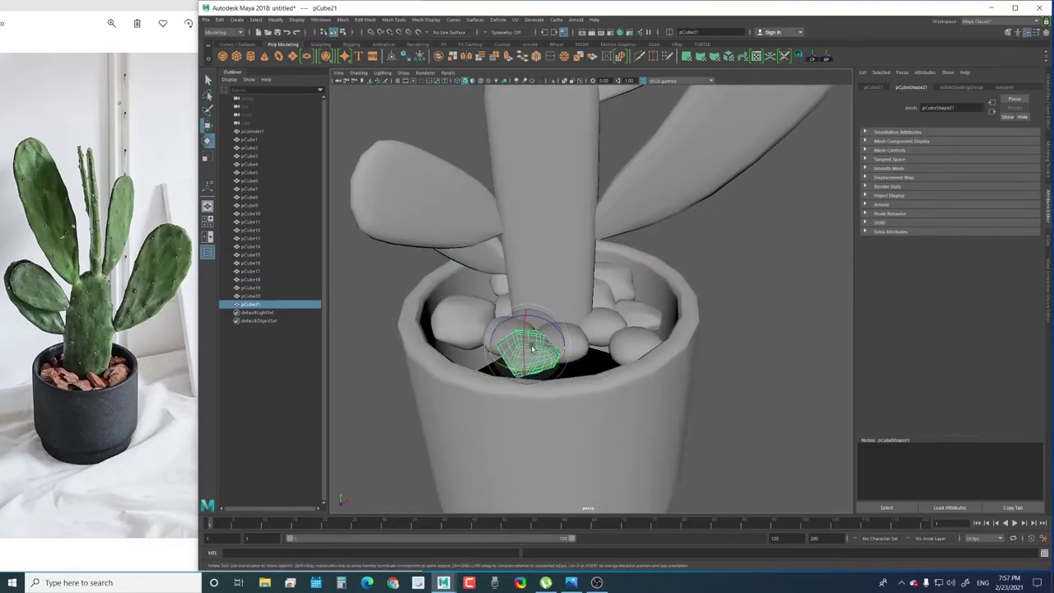
pyautogui.moveTo(528, 332)
pyautogui.mouseDown()
pyautogui.moveTo(522, 353)
pyautogui.moveTo(558, 362)
pyautogui.moveTo(579, 393)
pyautogui.moveTo(650, 416)
pyautogui.moveTo(638, 345)
pyautogui.moveTo(600, 381)
pyautogui.moveTo(577, 359)
pyautogui.mouseUp()
pyautogui.press('w')
# Duplicate pCube14 and two neighbouring pebbles, moving the copies down and left
pyautogui.hotkey('ctrl', 'd')
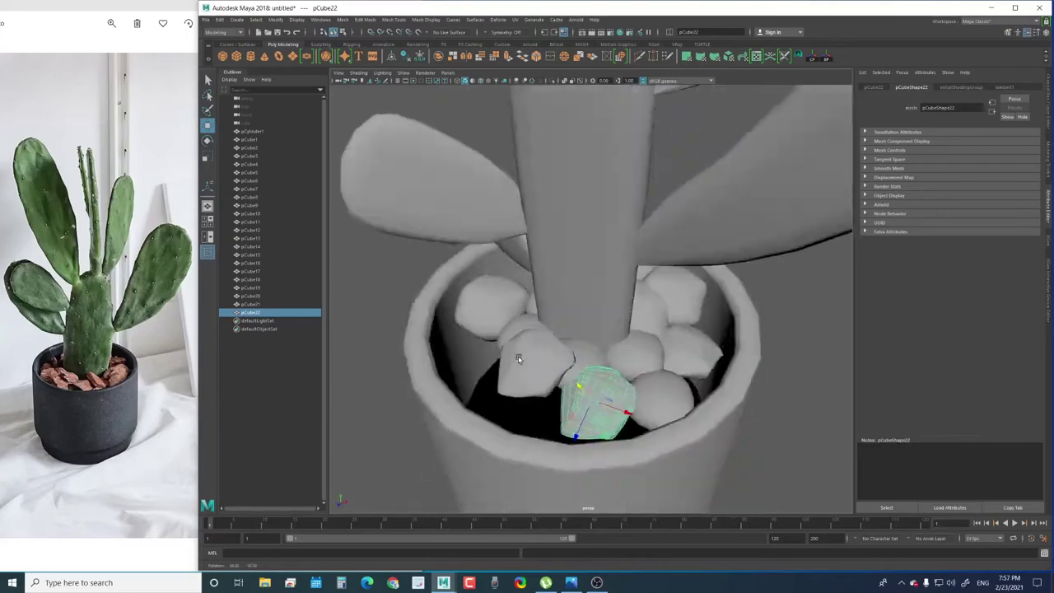
pyautogui.click(577, 358)
pyautogui.keyDown('shift'); pyautogui.click(646, 316); pyautogui.keyUp('shift')
pyautogui.keyDown('shift'); pyautogui.click(682, 282); pyautogui.keyUp('shift')
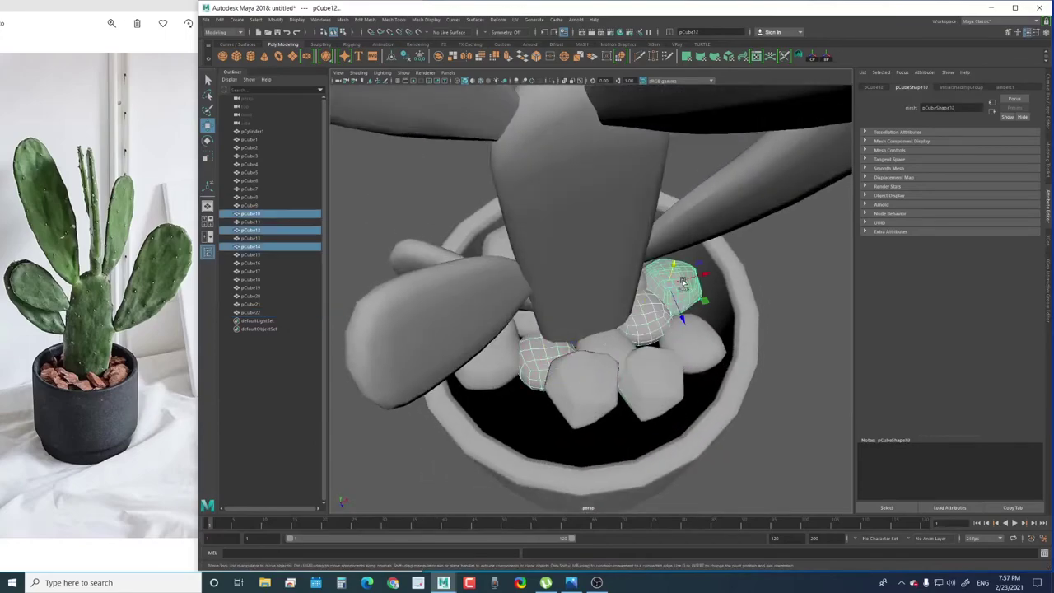
pyautogui.hotkey('ctrl', 'd')
pyautogui.moveTo(713, 300)
pyautogui.mouseDown()
pyautogui.moveTo(653, 337)
pyautogui.moveTo(613, 410)
pyautogui.moveTo(655, 430)
pyautogui.moveTo(639, 443)
pyautogui.moveTo(651, 433)
pyautogui.moveTo(727, 464)
pyautogui.mouseUp()
pyautogui.click(614, 410)
# Duplicate pCube25 twice, turning one copy and moving it to the pot centre
pyautogui.hotkey('ctrl', 'd')
pyautogui.press('e')
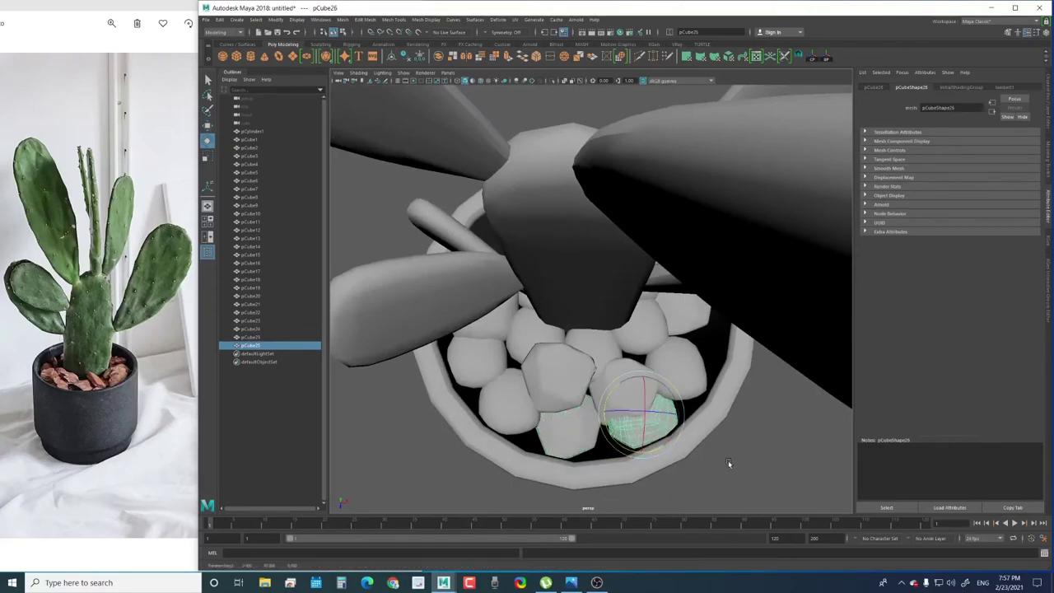
pyautogui.hotkey('ctrl', 'd')
pyautogui.press('w')
pyautogui.press('e')
pyautogui.moveTo(631, 427); pyautogui.dragTo(470, 360)
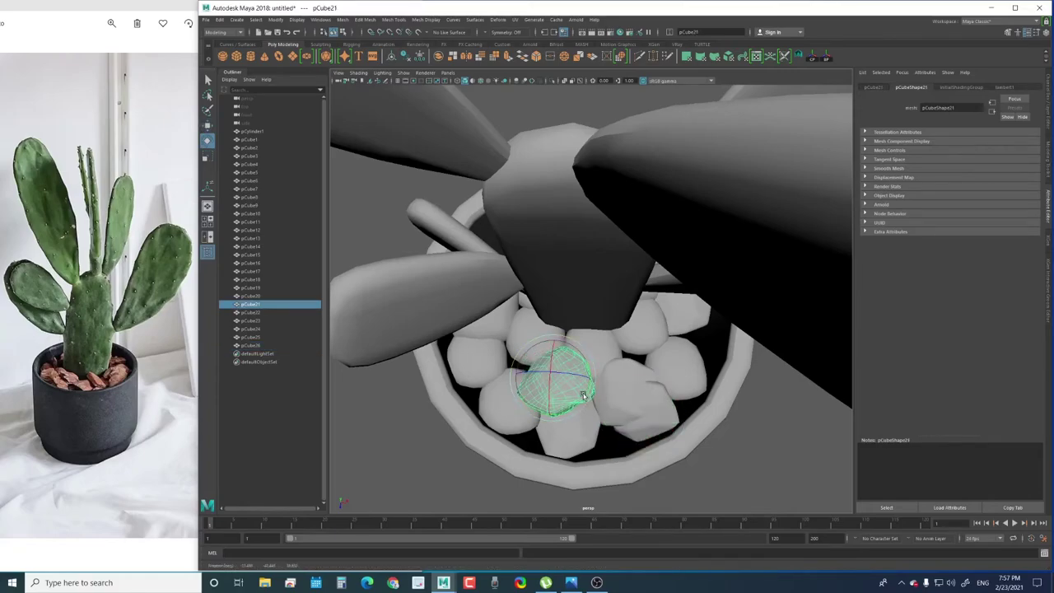
pyautogui.moveTo(583, 396)
pyautogui.keyDown('alt'); pyautogui.mouseDown()
pyautogui.moveTo(687, 324)
pyautogui.moveTo(669, 370)
pyautogui.mouseUp(); pyautogui.keyUp('alt')
# Copy another pebble, move it toward the pot's rim and rotate it
pyautogui.click(720, 326)
pyautogui.press('w')
pyautogui.click(680, 337)
pyautogui.click(522, 404)
pyautogui.moveTo(523, 404)
pyautogui.keyDown('alt'); pyautogui.mouseDown()
pyautogui.moveTo(608, 396)
pyautogui.moveTo(593, 399)
pyautogui.mouseUp(); pyautogui.keyUp('alt')
pyautogui.click(607, 395)
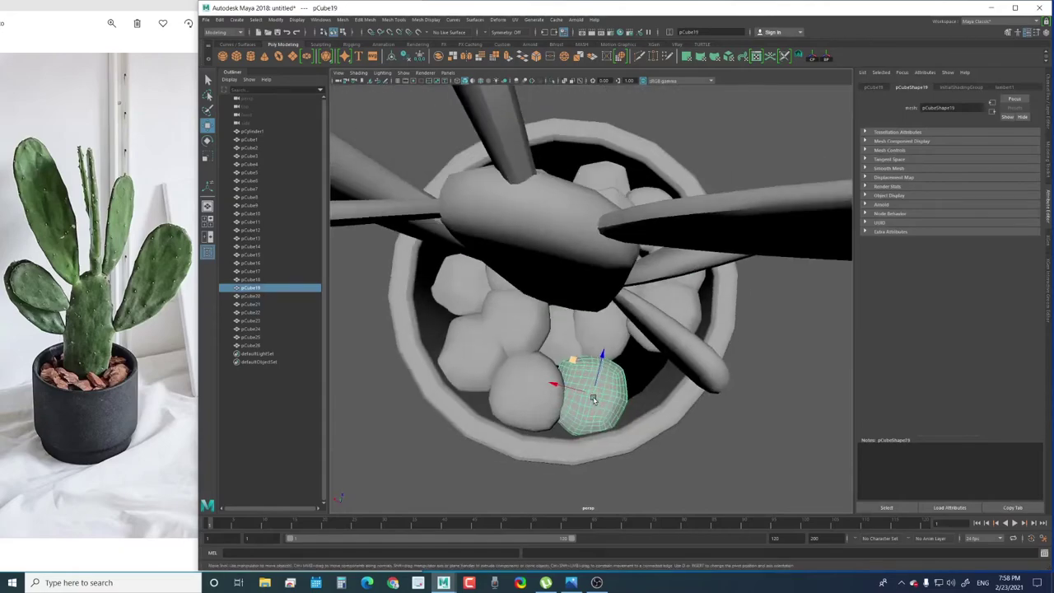
pyautogui.click(529, 383)
pyautogui.hotkey('ctrl', 'd')
pyautogui.moveTo(529, 384)
pyautogui.mouseDown()
pyautogui.moveTo(613, 379)
pyautogui.moveTo(644, 347)
pyautogui.moveTo(504, 376)
pyautogui.moveTo(520, 369)
pyautogui.mouseUp()
pyautogui.press('e')
pyautogui.press('w')
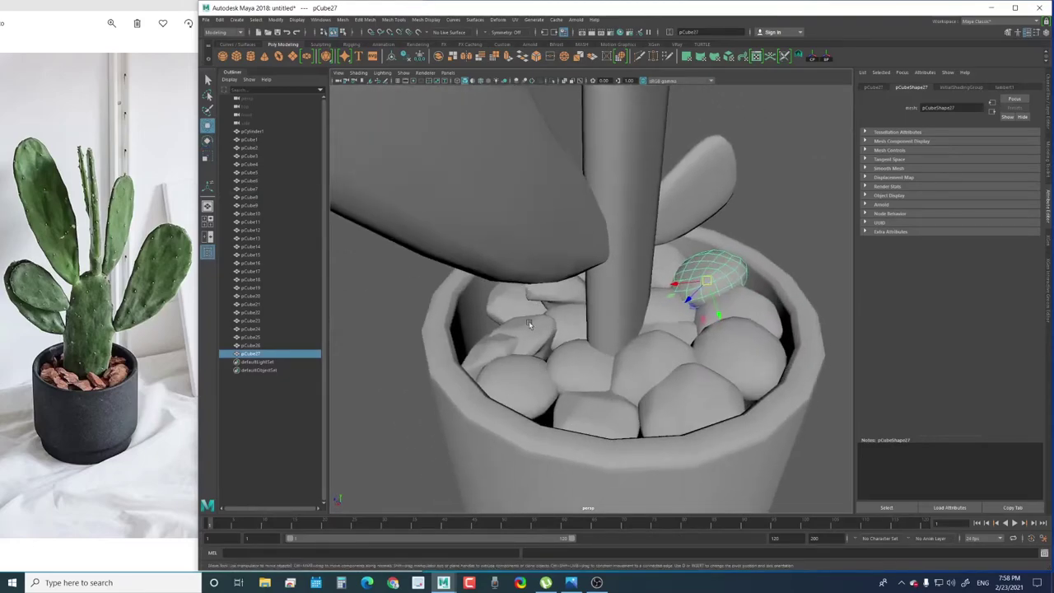
# Duplicate pCube12 and move the copy into a gap among the stones
pyautogui.click(531, 349)
pyautogui.keyDown('shift'); pyautogui.click(580, 364); pyautogui.keyUp('shift')
pyautogui.keyDown('shift'); pyautogui.click(532, 383); pyautogui.keyUp('shift')
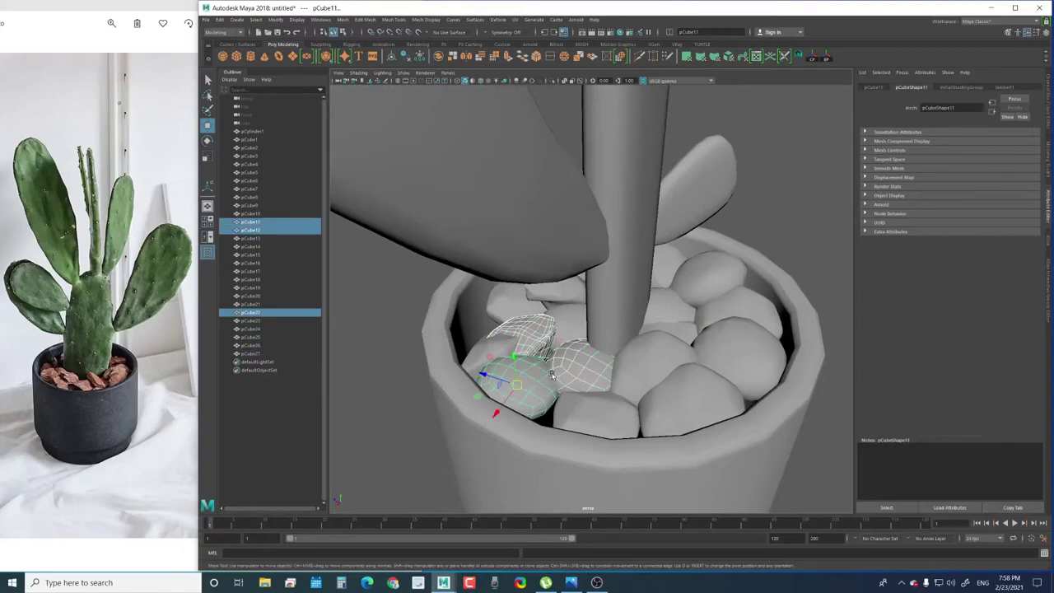
pyautogui.click(567, 368)
pyautogui.hotkey('ctrl', 'd')
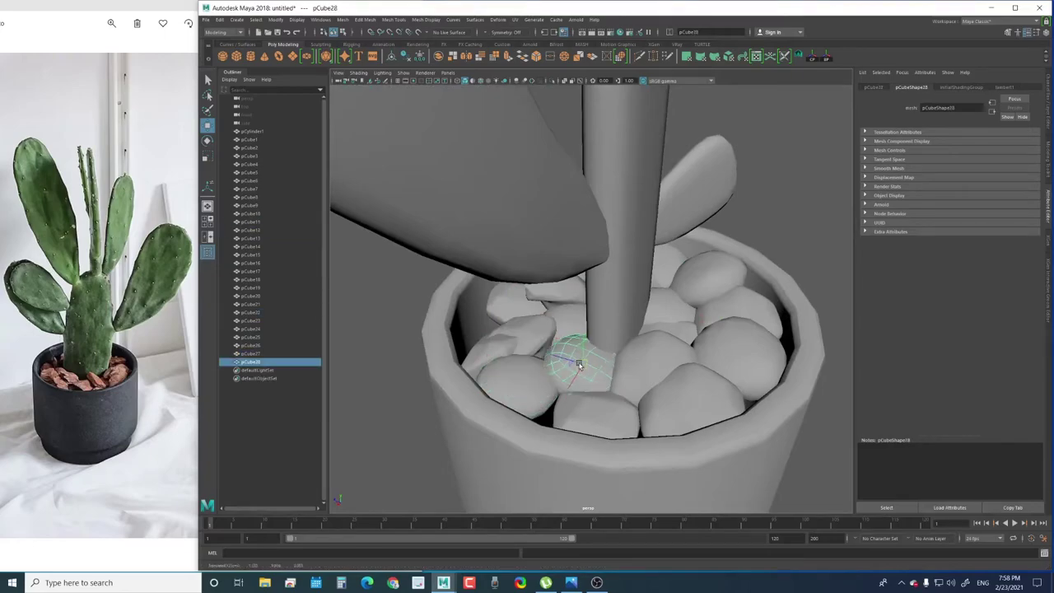
pyautogui.moveTo(568, 364)
pyautogui.mouseDown()
pyautogui.moveTo(563, 340)
pyautogui.moveTo(530, 341)
pyautogui.mouseUp()
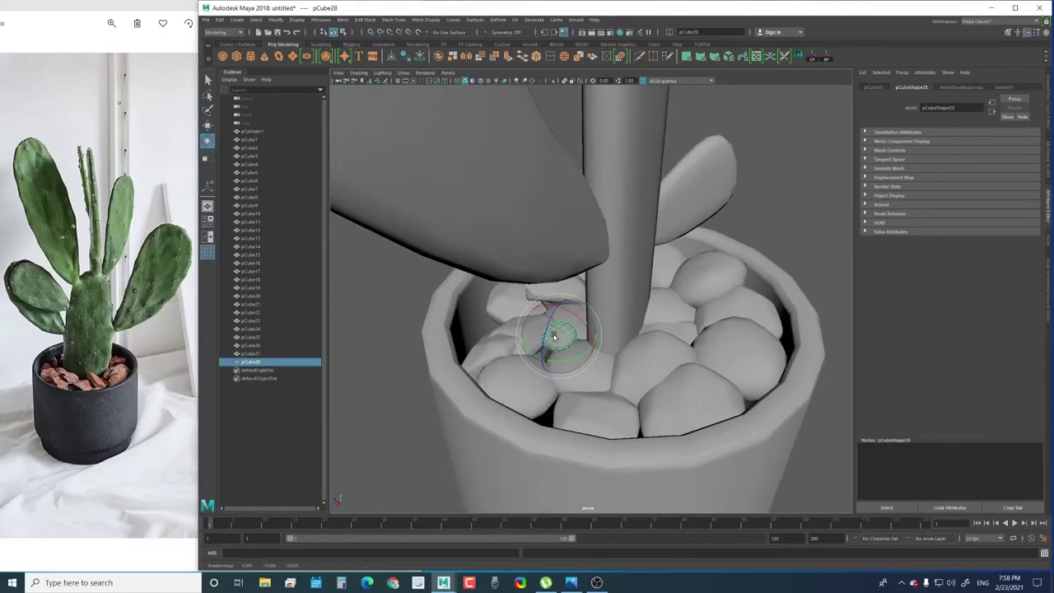
pyautogui.press('w')
pyautogui.moveTo(568, 338)
pyautogui.keyDown('alt'); pyautogui.mouseDown()
pyautogui.moveTo(550, 364)
pyautogui.moveTo(544, 350)
pyautogui.mouseUp(); pyautogui.keyUp('alt')
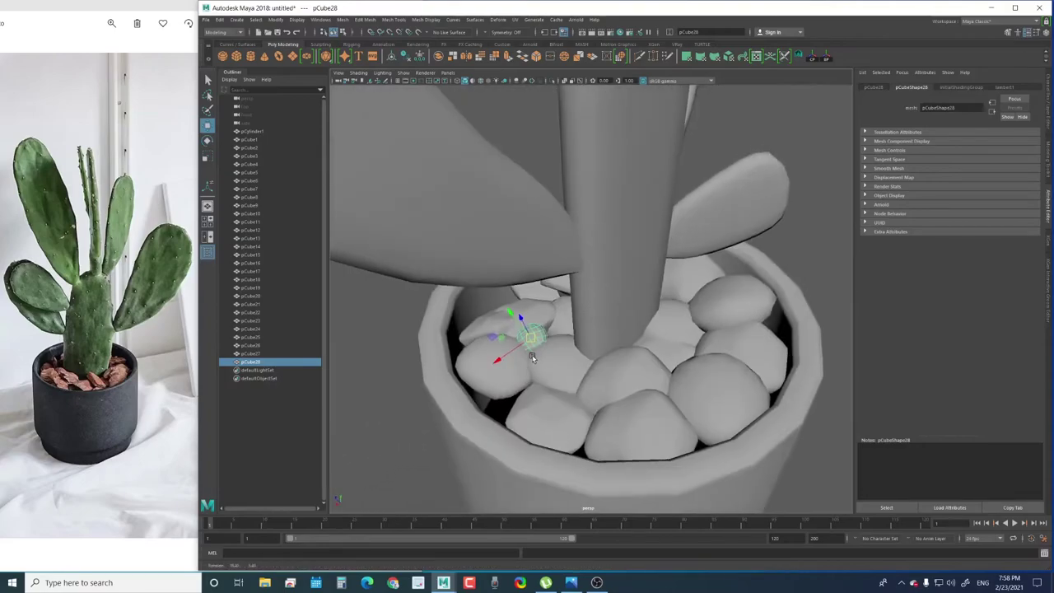
pyautogui.keyDown('alt'); pyautogui.moveTo(442, 369); pyautogui.dragTo(588, 359); pyautogui.keyUp('alt')
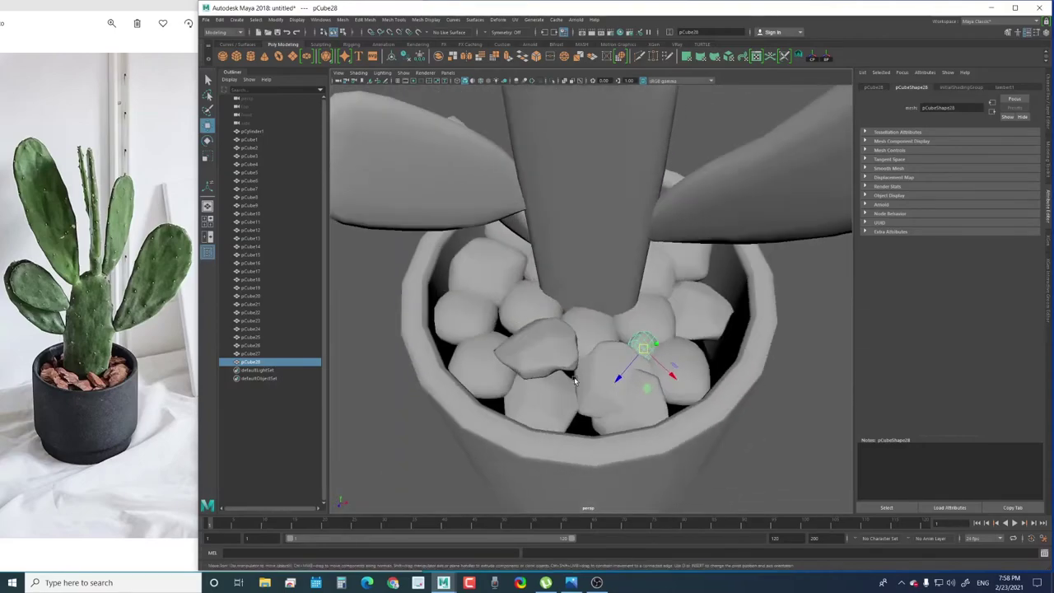
# Move pCube29 to the pot's lower right and rotate it into place
pyautogui.click(588, 359)
pyautogui.click(588, 359)
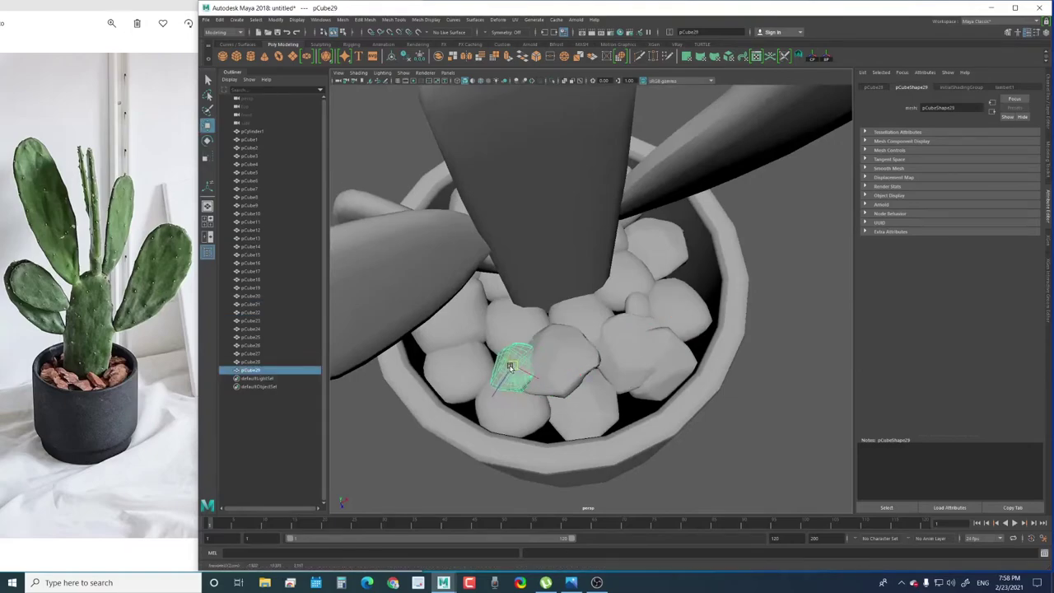
pyautogui.moveTo(551, 356)
pyautogui.mouseDown()
pyautogui.moveTo(626, 391)
pyautogui.moveTo(595, 403)
pyautogui.mouseUp()
pyautogui.press('e')
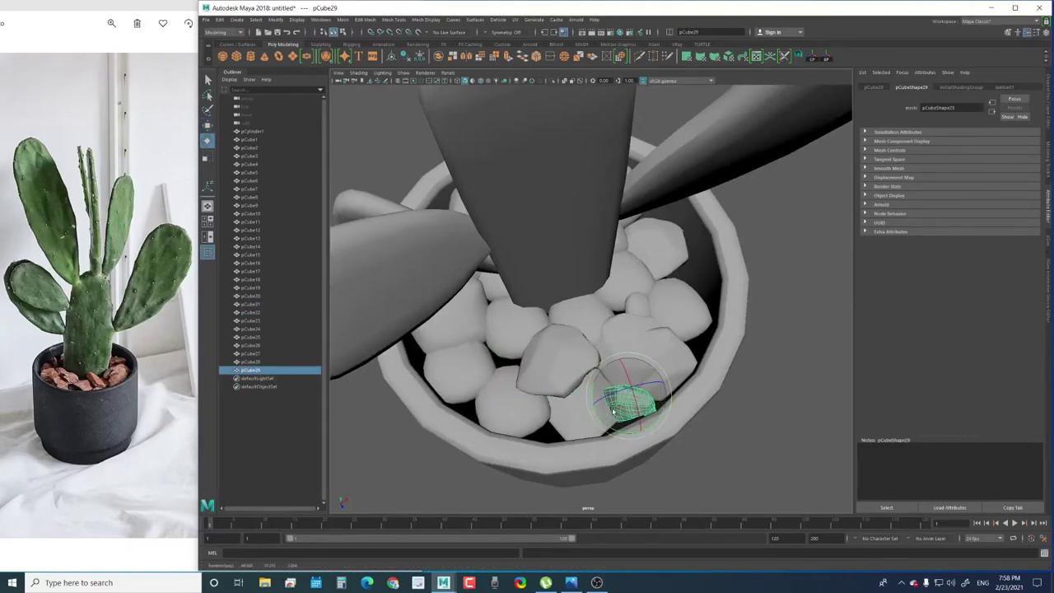
pyautogui.press('w')
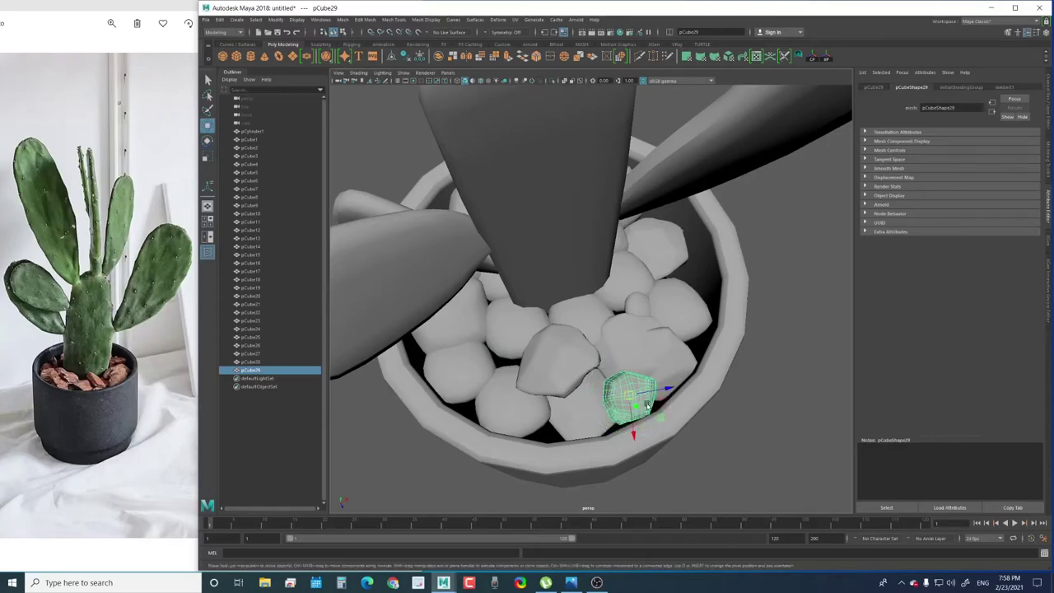
pyautogui.moveTo(633, 398)
pyautogui.keyDown('alt'); pyautogui.mouseDown()
pyautogui.moveTo(694, 337)
pyautogui.moveTo(681, 354)
pyautogui.mouseUp(); pyautogui.keyUp('alt')
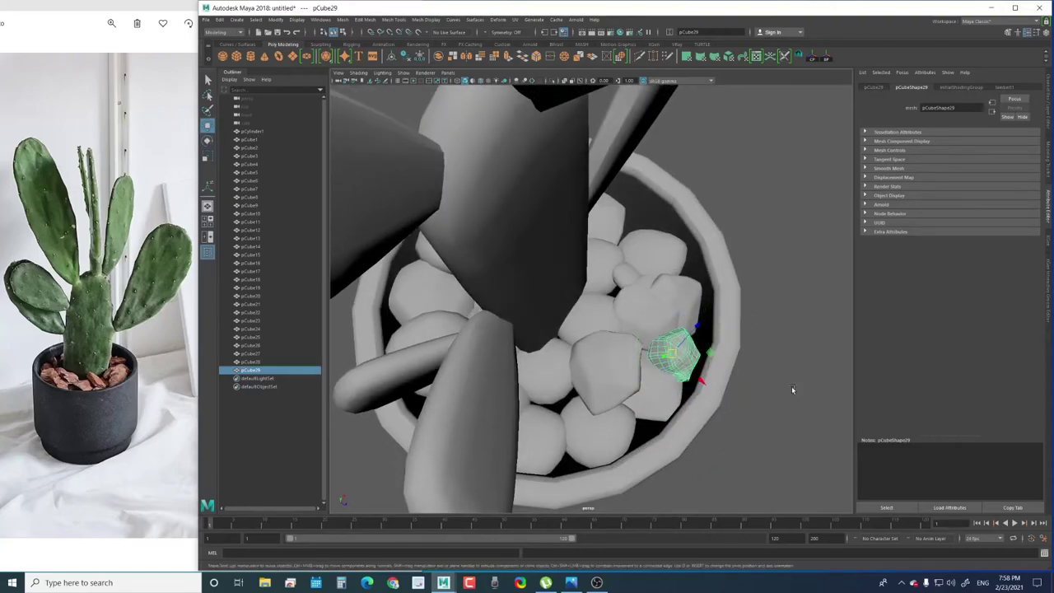
pyautogui.click(762, 382)
pyautogui.moveTo(762, 382)
pyautogui.keyDown('alt'); pyautogui.mouseDown()
pyautogui.moveTo(546, 371)
pyautogui.moveTo(549, 320)
pyautogui.moveTo(598, 373)
pyautogui.moveTo(560, 349)
pyautogui.moveTo(494, 384)
pyautogui.moveTo(529, 297)
pyautogui.moveTo(569, 354)
pyautogui.mouseUp(); pyautogui.keyUp('alt')
# Adjust pCube21 among the front stones, then deselect and view the filled pot
pyautogui.press('e')
pyautogui.click(559, 333)
pyautogui.press('w')
pyautogui.keyDown('alt'); pyautogui.moveTo(569, 354); pyautogui.dragTo(732, 332, button='right'); pyautogui.keyUp('alt')
pyautogui.click(732, 332)
pyautogui.keyDown('alt'); pyautogui.moveTo(627, 357); pyautogui.dragTo(518, 390); pyautogui.keyUp('alt')
# Isolate the pot and select the edge loop around its inner floor for scaling
pyautogui.press('[')
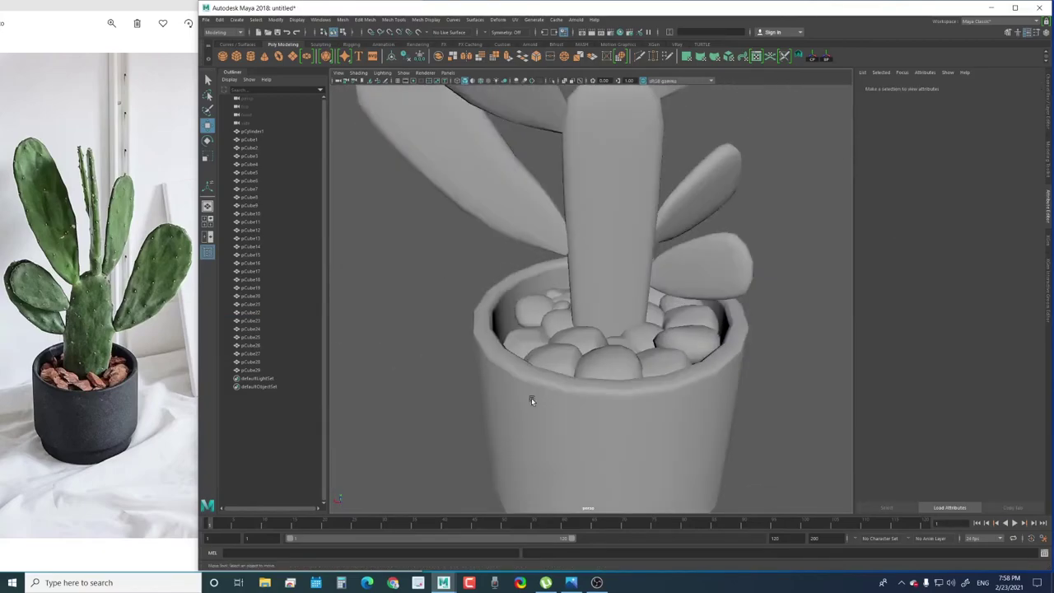
pyautogui.click(531, 398)
pyautogui.hotkey('ctrl', '1')
pyautogui.moveTo(544, 405)
pyautogui.keyDown('alt'); pyautogui.mouseDown()
pyautogui.moveTo(521, 357)
pyautogui.moveTo(542, 332)
pyautogui.mouseUp(); pyautogui.keyUp('alt')
pyautogui.moveTo(542, 332); pyautogui.dragTo(558, 283, button='right')
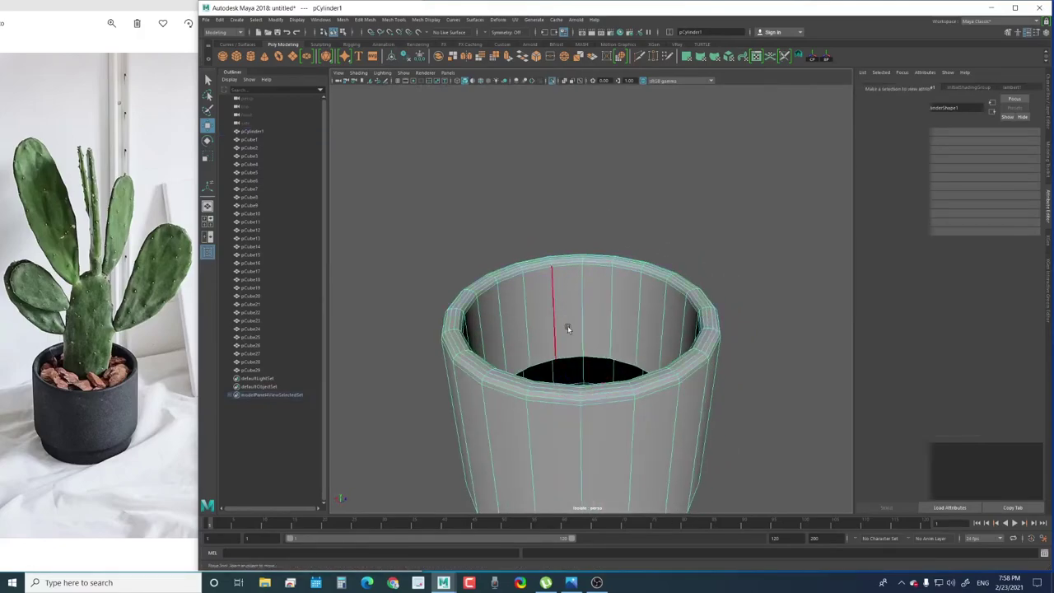
pyautogui.doubleClick(567, 356)
pyautogui.moveTo(581, 391)
pyautogui.mouseDown()
pyautogui.moveTo(579, 354)
pyautogui.moveTo(593, 386)
pyautogui.moveTo(558, 362)
pyautogui.mouseUp()
pyautogui.press('r')
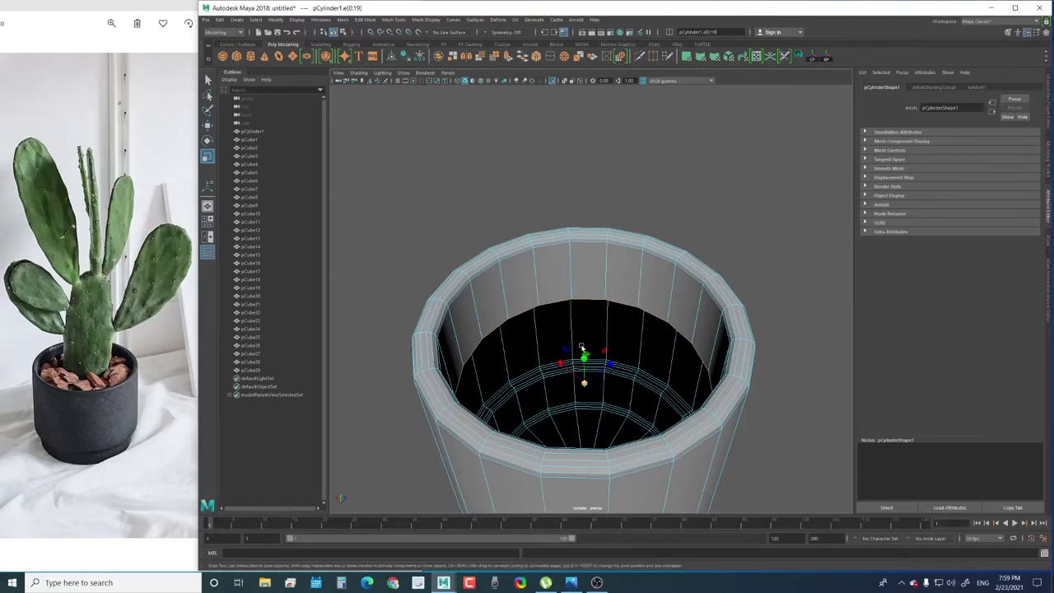
# Extrude the inner floor edge loop inward twice to shrink the central hole
pyautogui.moveTo(618, 319)
pyautogui.keyDown('alt'); pyautogui.mouseDown()
pyautogui.moveTo(665, 295)
pyautogui.moveTo(586, 392)
pyautogui.mouseUp(); pyautogui.keyUp('alt')
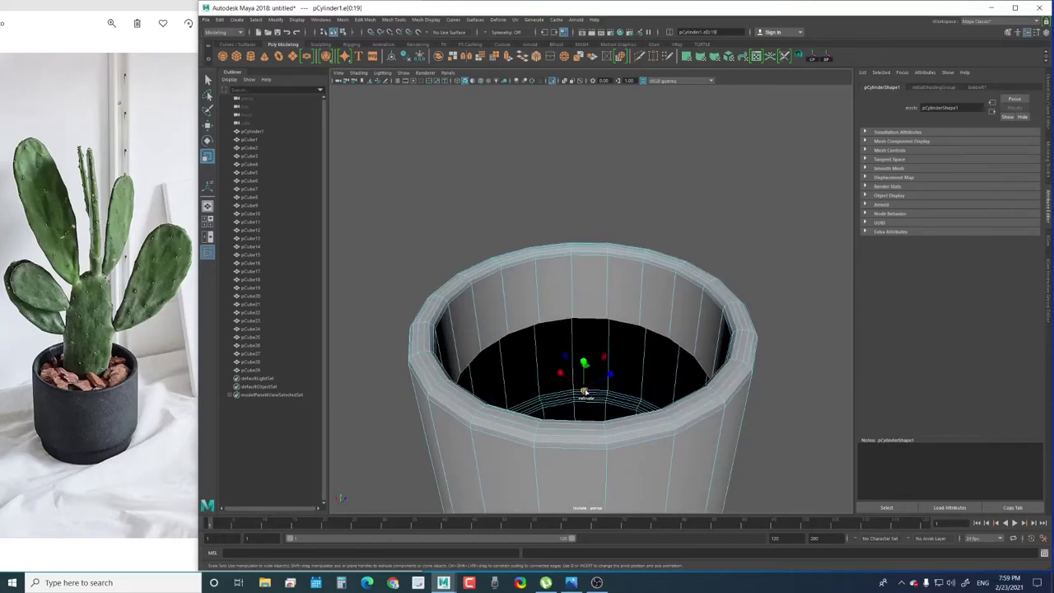
pyautogui.keyDown('alt'); pyautogui.moveTo(596, 385); pyautogui.dragTo(604, 375); pyautogui.keyUp('alt')
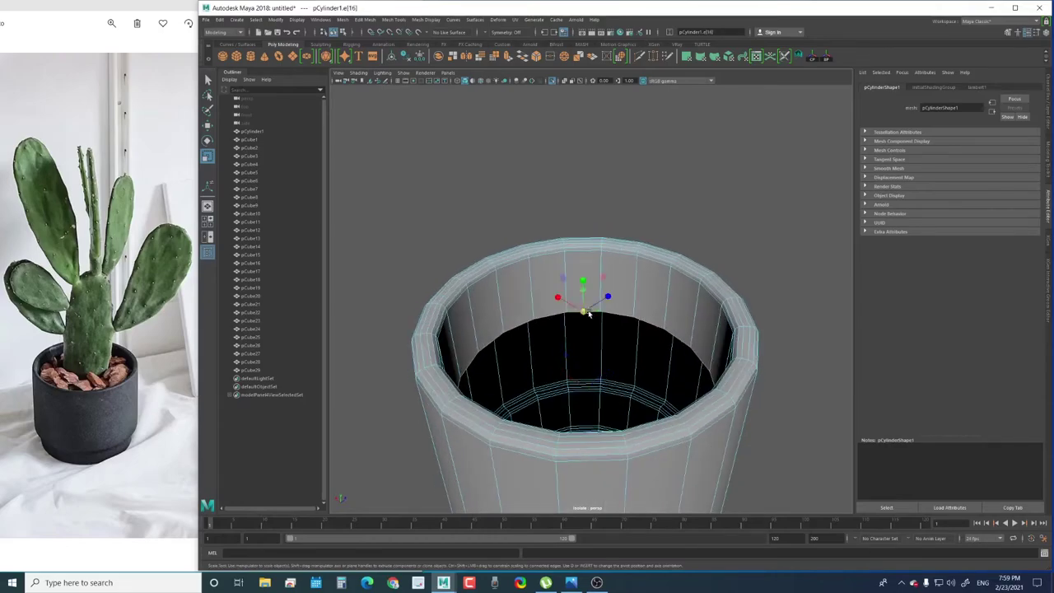
pyautogui.keyDown('shift'); pyautogui.moveTo(586, 389); pyautogui.dragTo(564, 397, button='right'); pyautogui.keyUp('shift')
pyautogui.moveTo(564, 398)
pyautogui.mouseDown(button='middle')
pyautogui.moveTo(432, 381)
pyautogui.moveTo(567, 379)
pyautogui.mouseUp(button='middle')
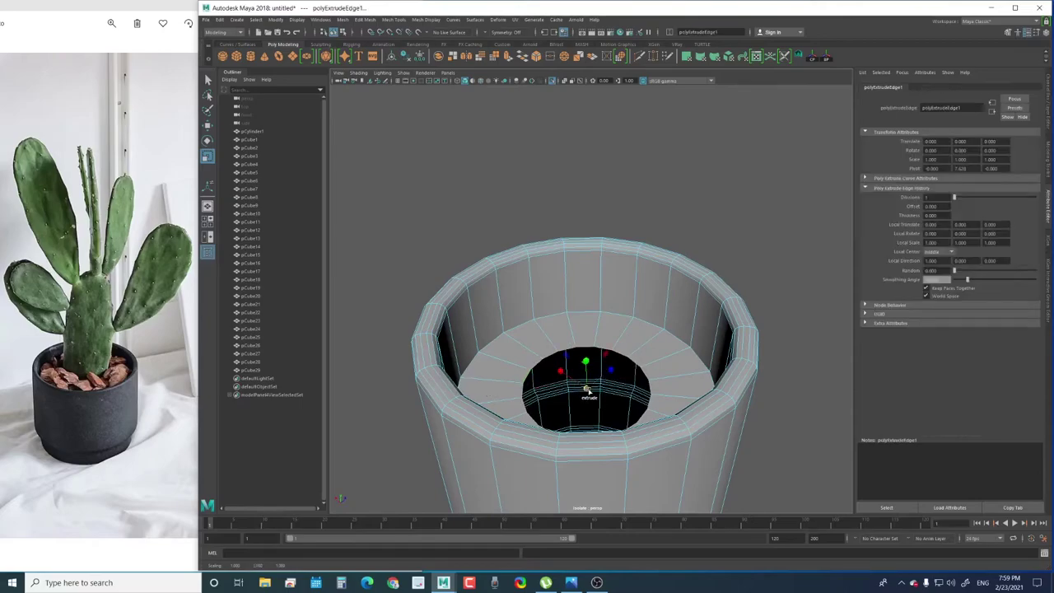
pyautogui.moveTo(567, 379); pyautogui.dragTo(522, 390, button='middle')
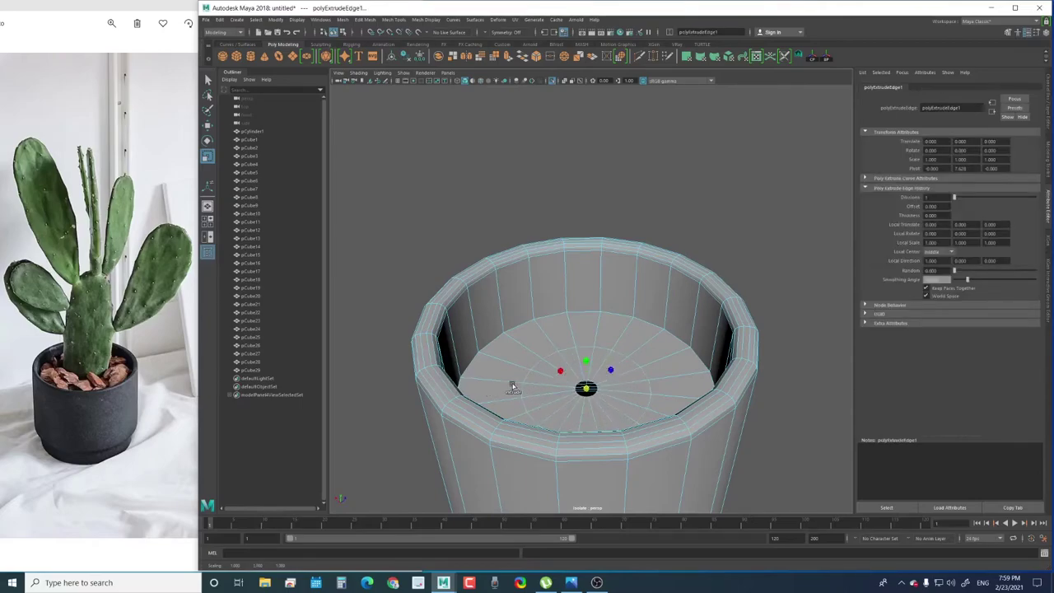
pyautogui.hotkey('ctrl', 'e')
pyautogui.scroll(3, 527, 385)
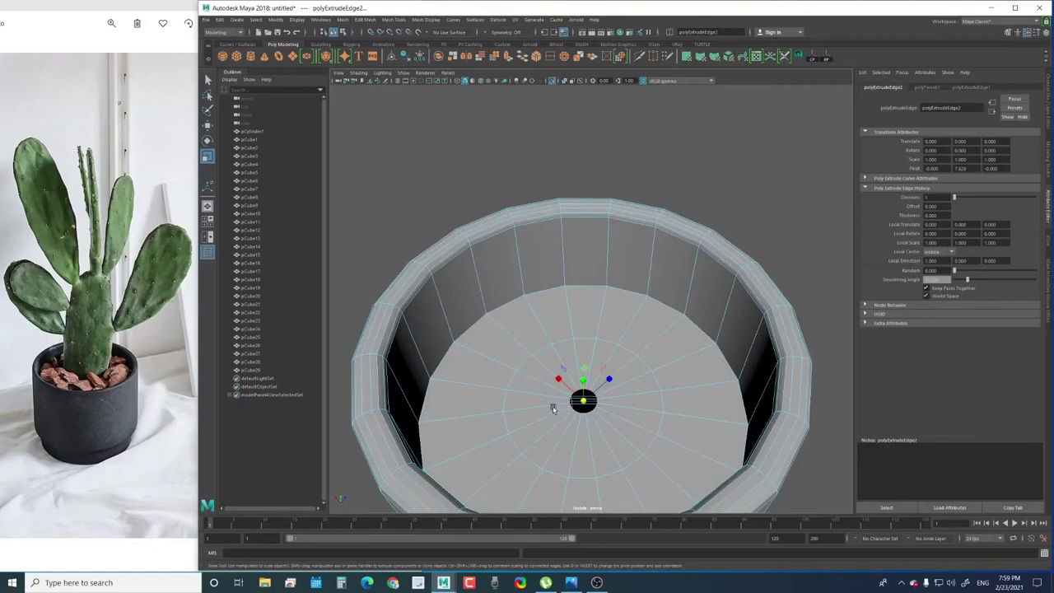
pyautogui.keyDown('alt'); pyautogui.moveTo(553, 409); pyautogui.dragTo(589, 388); pyautogui.keyUp('alt')
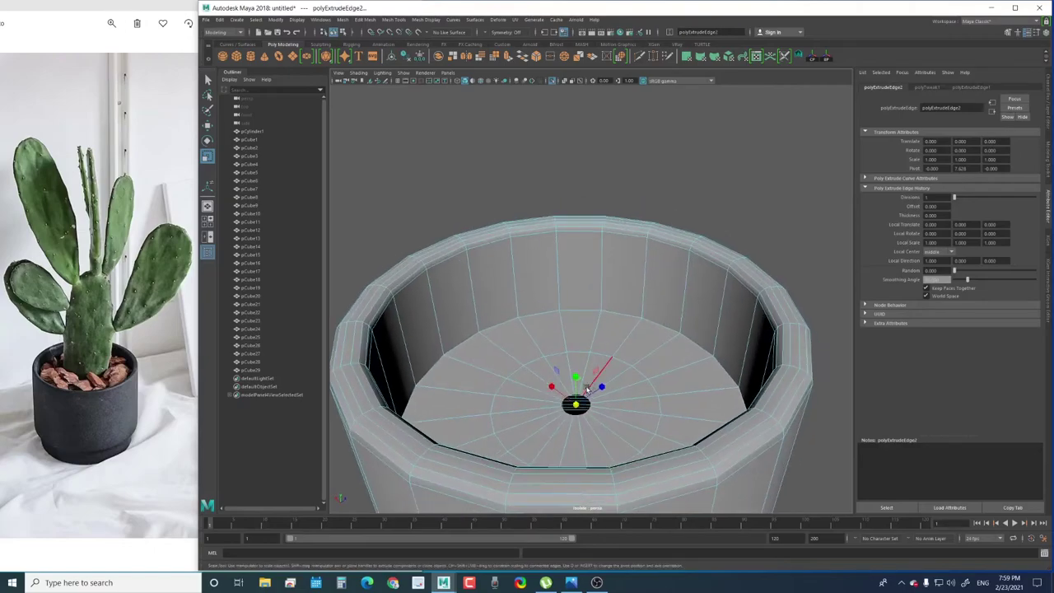
# Merge the innermost edge ring to a single centre vertex, closing the floor
pyautogui.keyDown('shift'); pyautogui.rightClick(543, 378); pyautogui.keyUp('shift')
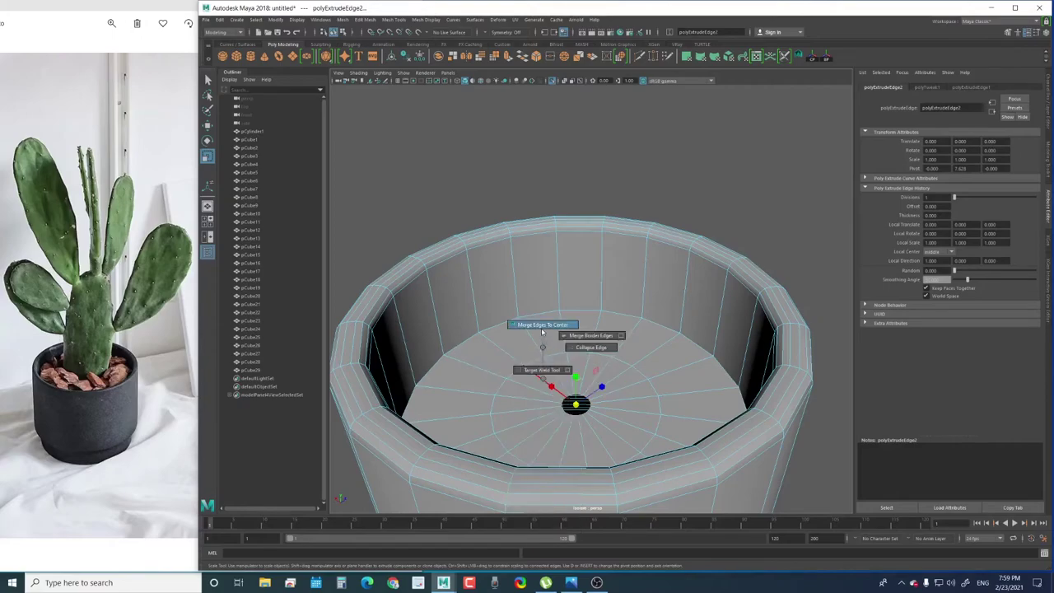
pyautogui.click(542, 326)
pyautogui.keyDown('alt'); pyautogui.moveTo(541, 325); pyautogui.dragTo(698, 348); pyautogui.keyUp('alt')
pyautogui.moveTo(698, 348)
pyautogui.keyDown('alt'); pyautogui.mouseDown(button='right')
pyautogui.moveTo(587, 330)
pyautogui.moveTo(603, 345)
pyautogui.moveTo(619, 338)
pyautogui.mouseUp(button='right'); pyautogui.keyUp('alt')
pyautogui.press('w')
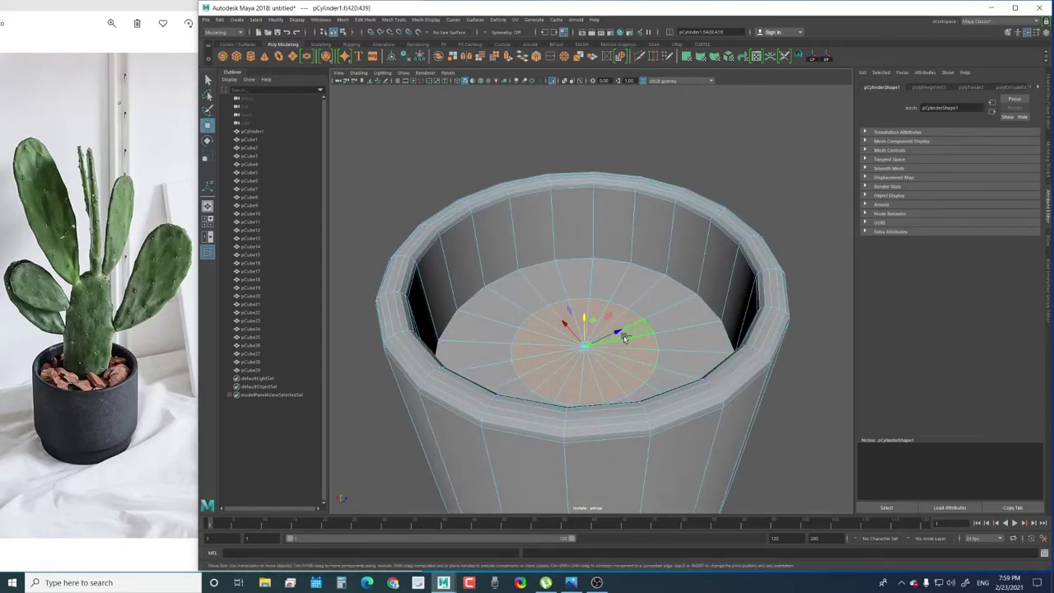
# Convert the centre selection to faces and grow it across the whole inner floor disc
pyautogui.hotkey('ctrl', 'z')
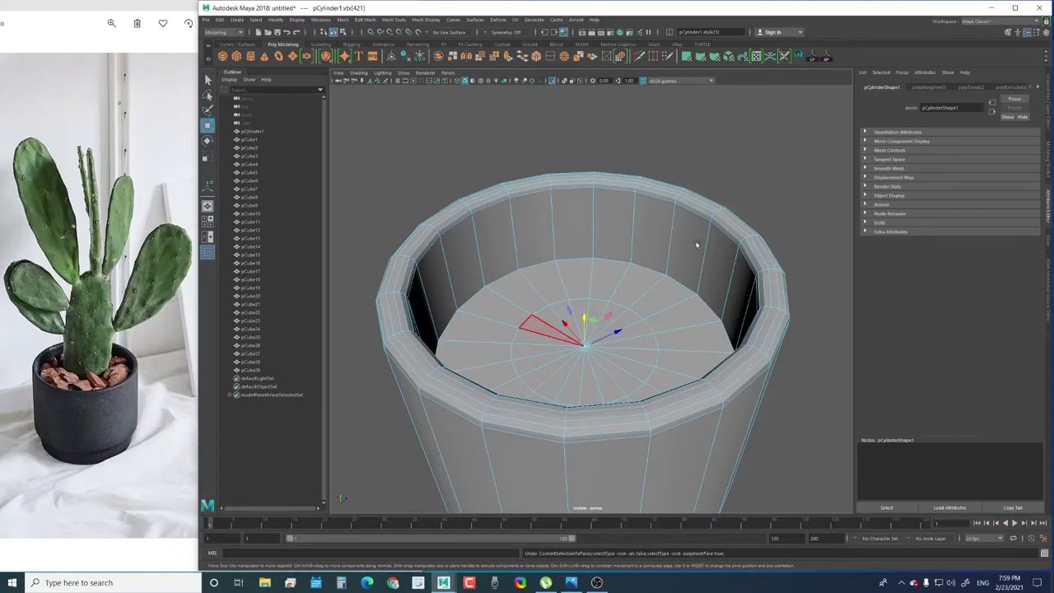
pyautogui.keyDown('alt'); pyautogui.moveTo(616, 327); pyautogui.dragTo(581, 355); pyautogui.keyUp('alt')
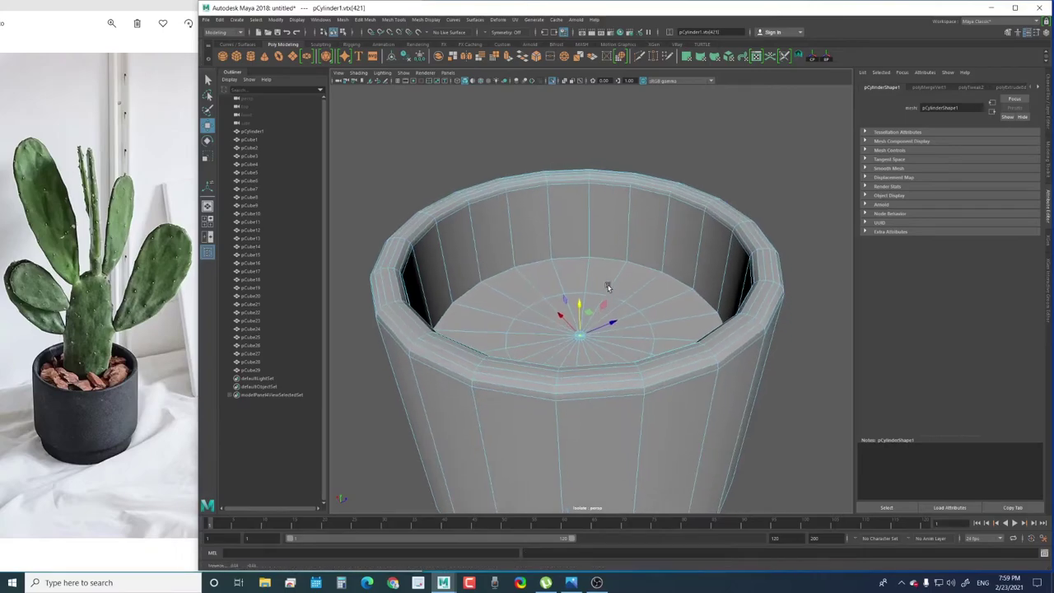
pyautogui.scroll(2, 581, 355)
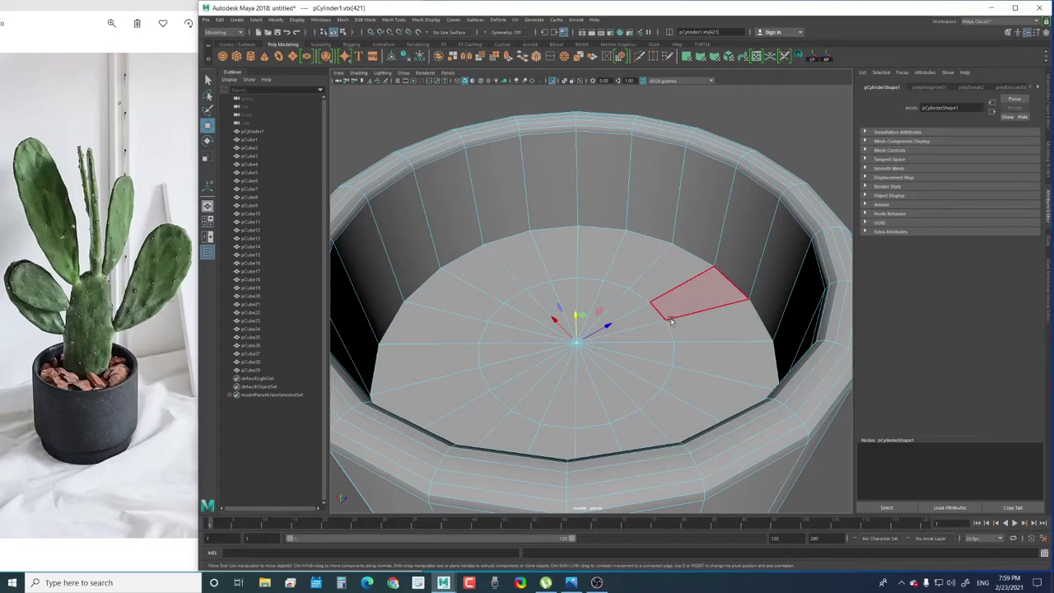
pyautogui.keyDown('shift'); pyautogui.rightClick(621, 279); pyautogui.keyUp('shift')
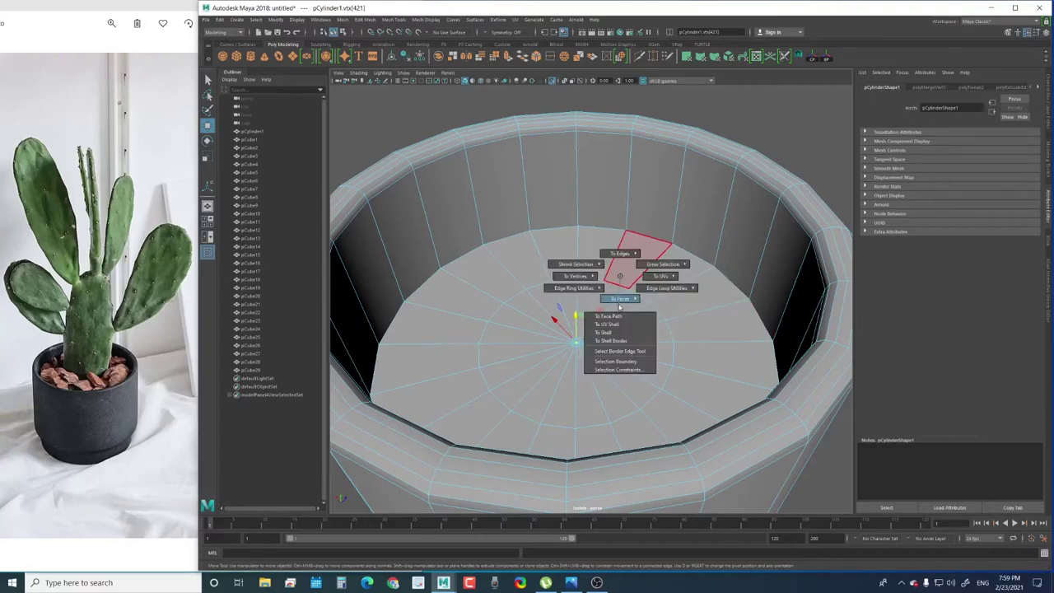
pyautogui.keyDown('shift'); pyautogui.moveTo(621, 279); pyautogui.dragTo(619, 298, button='right'); pyautogui.keyUp('shift')
pyautogui.keyDown('alt'); pyautogui.moveTo(678, 356); pyautogui.dragTo(640, 306); pyautogui.keyUp('alt')
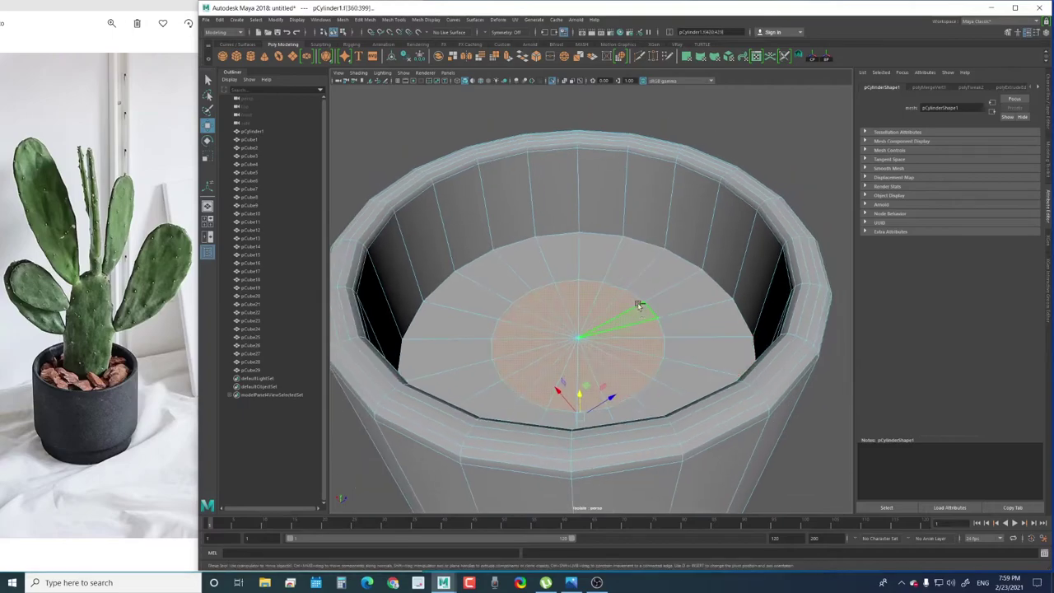
pyautogui.keyDown('alt'); pyautogui.moveTo(616, 358); pyautogui.dragTo(613, 370); pyautogui.keyUp('alt')
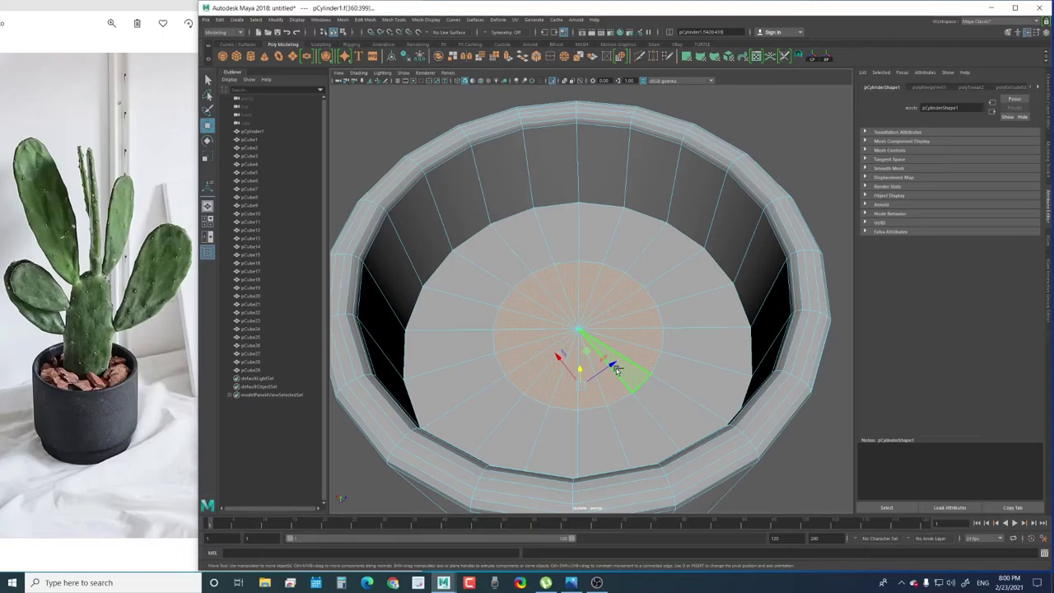
pyautogui.hotkey('shift', '.')
pyautogui.keyDown('alt'); pyautogui.moveTo(635, 340); pyautogui.dragTo(628, 306); pyautogui.keyUp('alt')
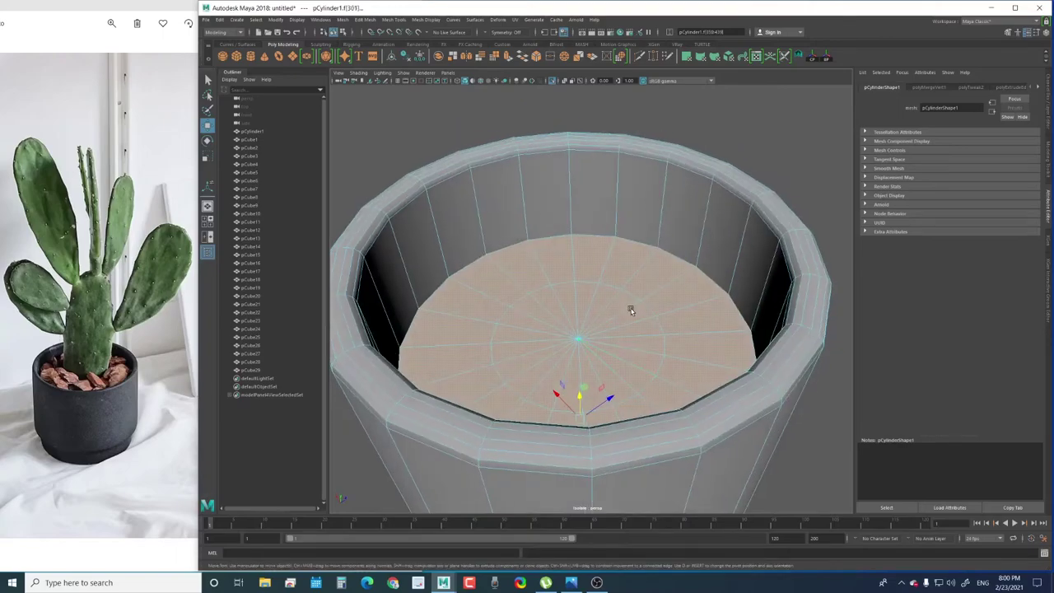
pyautogui.click(365, 19)
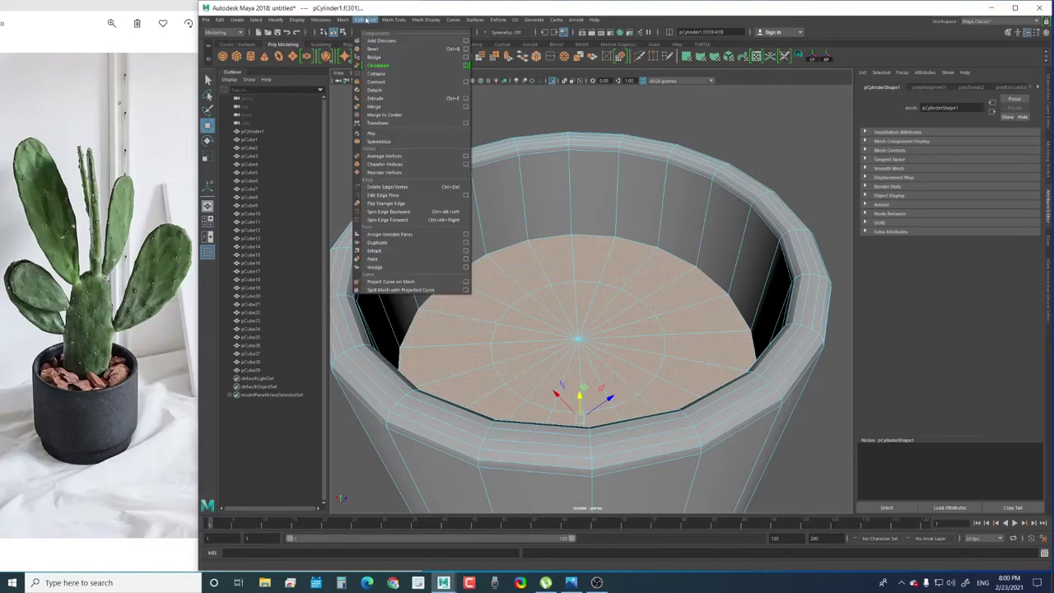
# Extract the inner floor faces as a separate disc and raise it inside the pot
pyautogui.click(377, 251)
pyautogui.scroll(-3, 478, 244)
pyautogui.click(589, 277)
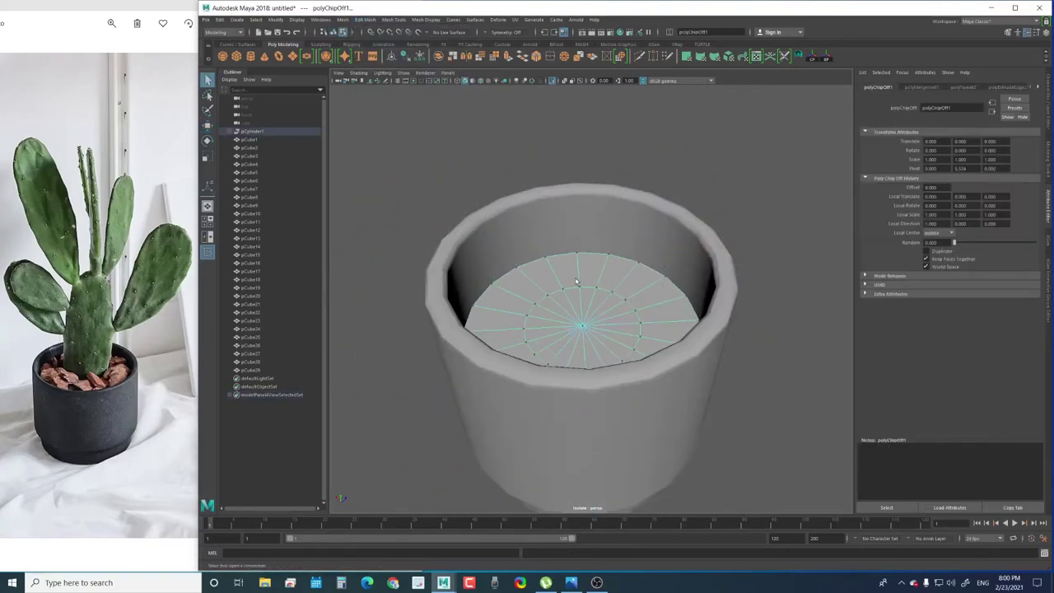
pyautogui.press('w')
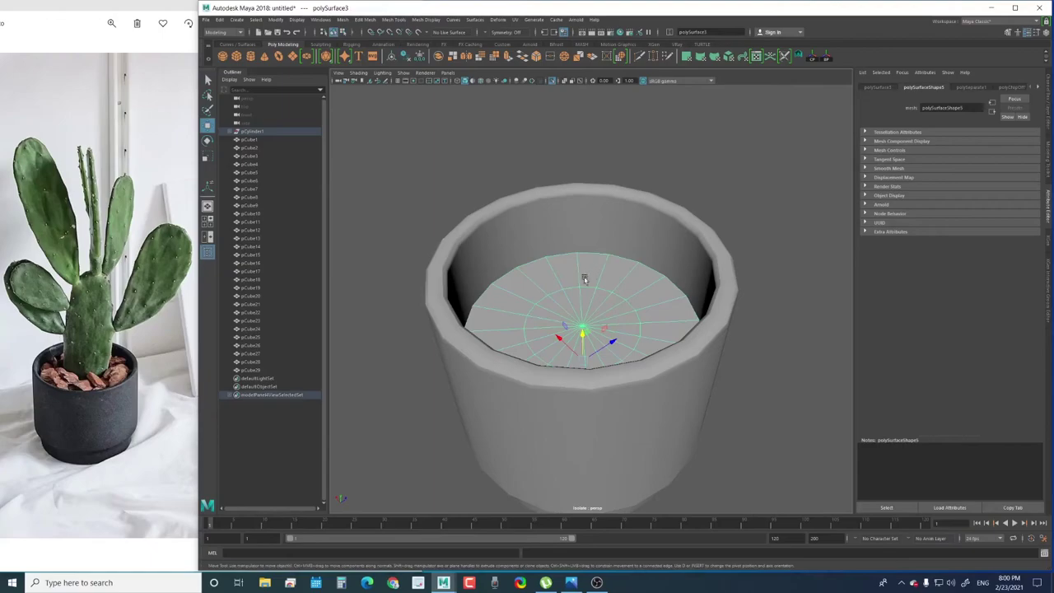
pyautogui.moveTo(582, 323); pyautogui.dragTo(596, 211)
pyautogui.click(596, 214)
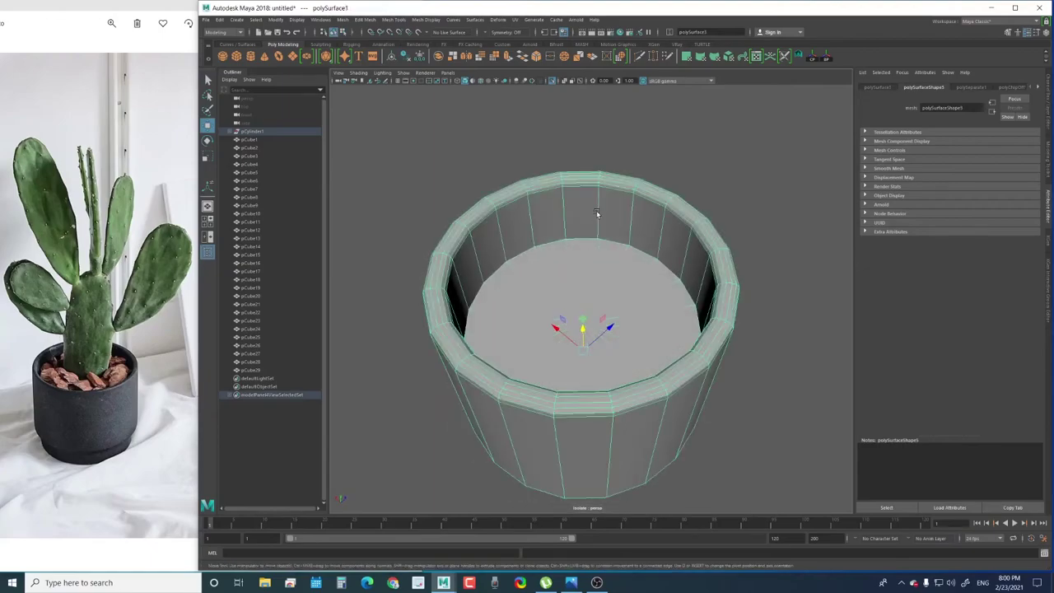
pyautogui.click(583, 283)
pyautogui.keyDown('alt'); pyautogui.moveTo(583, 326); pyautogui.dragTo(581, 319); pyautogui.keyUp('alt')
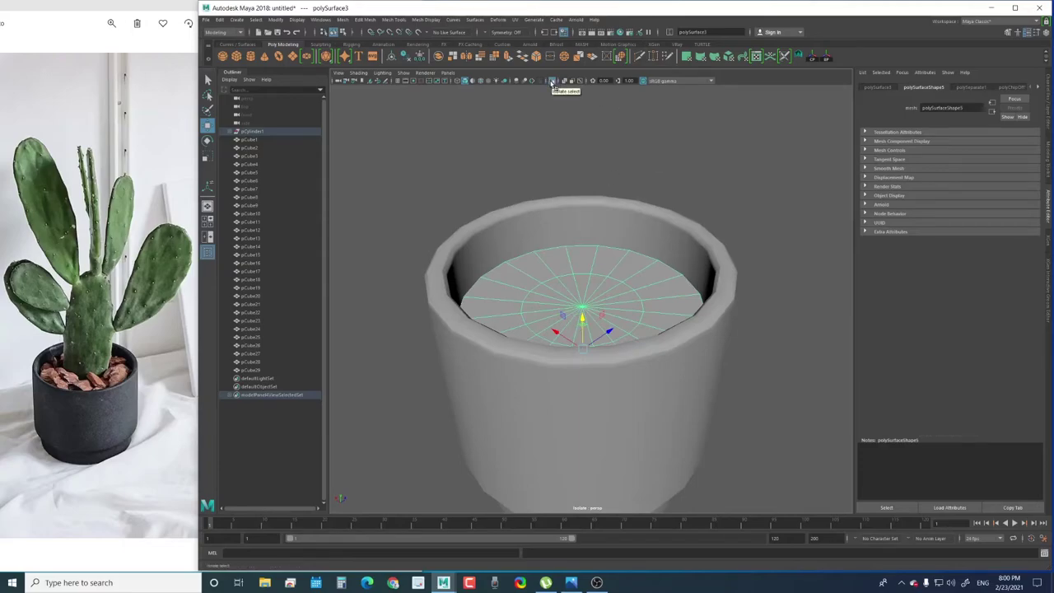
# Turn off isolation so the cactus and stones show alongside the pot again
pyautogui.click(552, 83)
pyautogui.click(798, 266)
pyautogui.moveTo(798, 266)
pyautogui.keyDown('alt'); pyautogui.mouseDown()
pyautogui.moveTo(381, 331)
pyautogui.moveTo(466, 281)
pyautogui.moveTo(497, 307)
pyautogui.moveTo(510, 290)
pyautogui.mouseUp(); pyautogui.keyUp('alt')
# Duplicate a pebble as pCube30, rotate the copy and place it at the pot's left rim
pyautogui.click(465, 281)
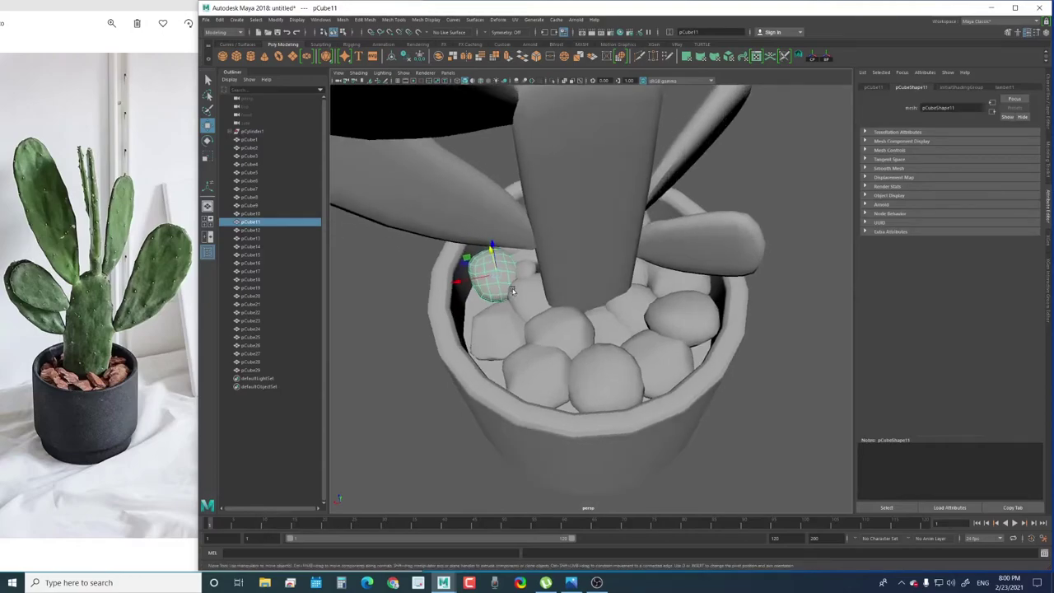
pyautogui.press('e')
pyautogui.hotkey('ctrl', 'd')
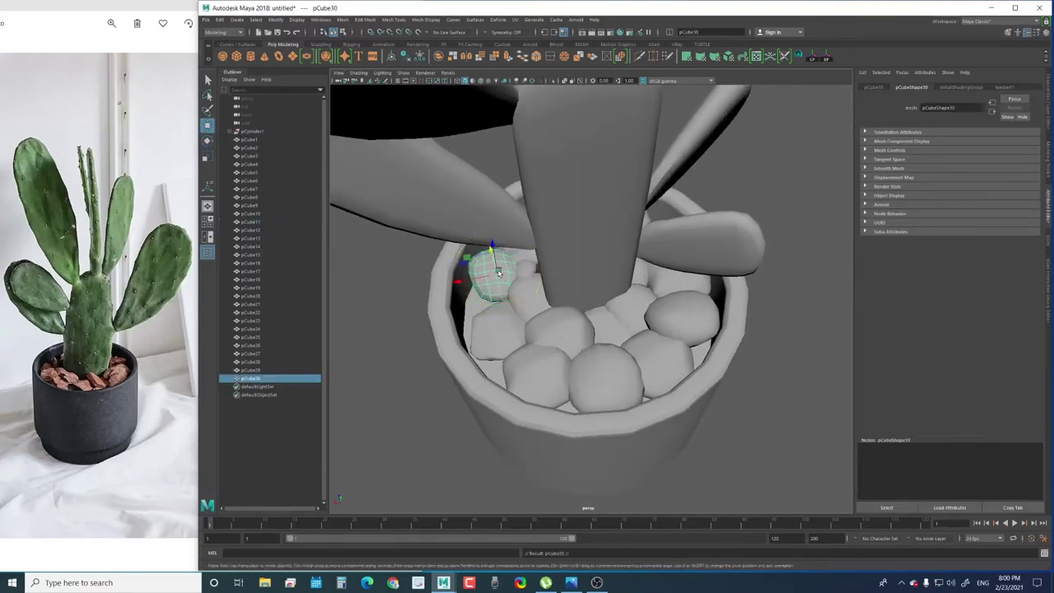
pyautogui.moveTo(507, 293)
pyautogui.mouseDown()
pyautogui.moveTo(494, 303)
pyautogui.moveTo(347, 312)
pyautogui.moveTo(629, 302)
pyautogui.moveTo(573, 343)
pyautogui.moveTo(626, 340)
pyautogui.moveTo(631, 306)
pyautogui.moveTo(617, 384)
pyautogui.moveTo(612, 329)
pyautogui.moveTo(604, 350)
pyautogui.moveTo(630, 324)
pyautogui.moveTo(661, 324)
pyautogui.mouseUp()
pyautogui.press('w')
pyautogui.click(347, 312)
pyautogui.click(604, 350)
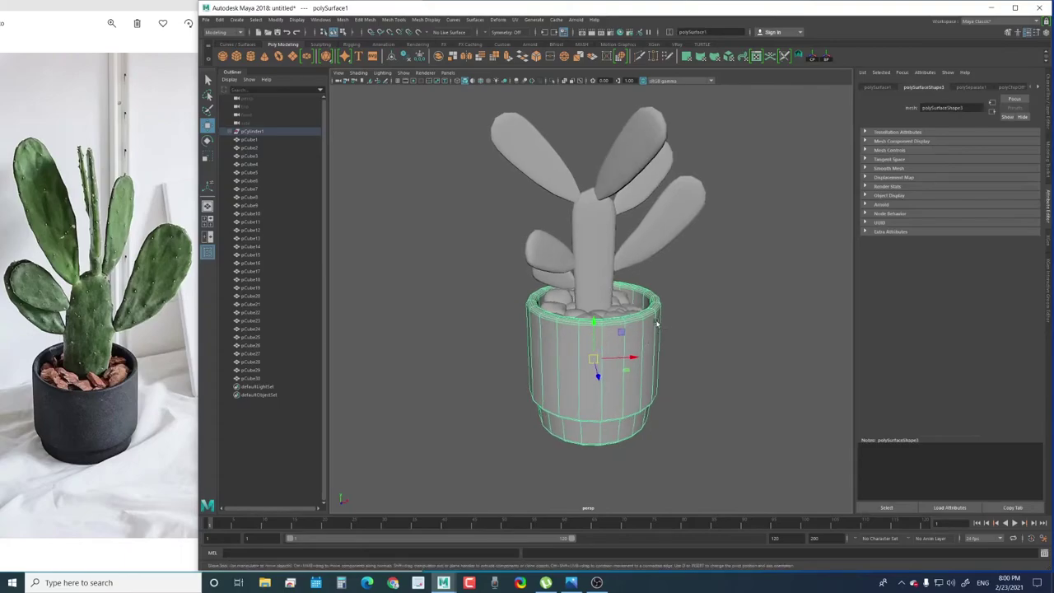
# Assign the pot a new Blinn material and name it pot
pyautogui.rightClick(656, 324)
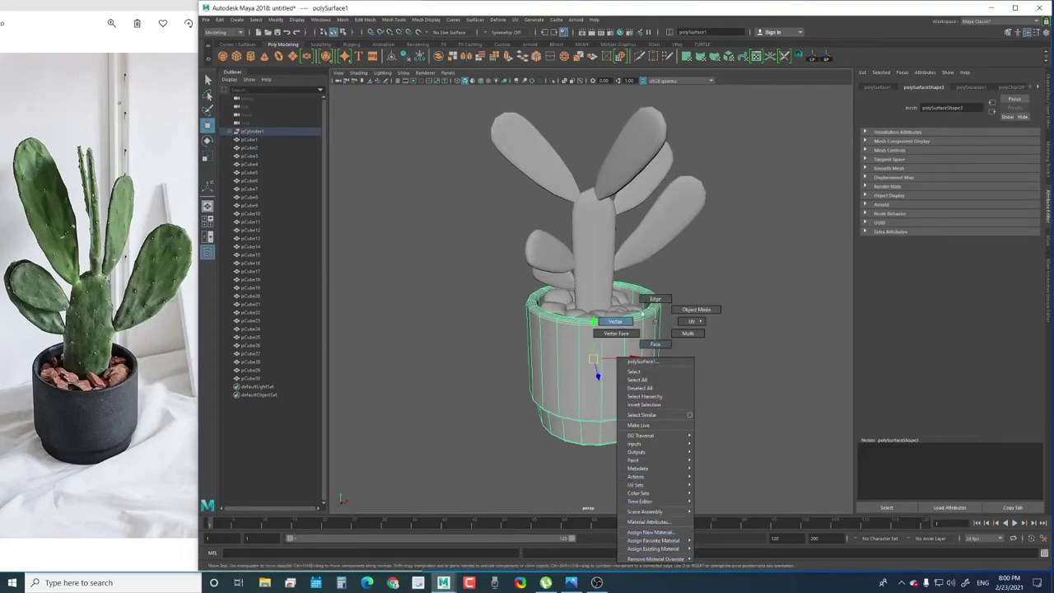
pyautogui.rightClick(650, 323)
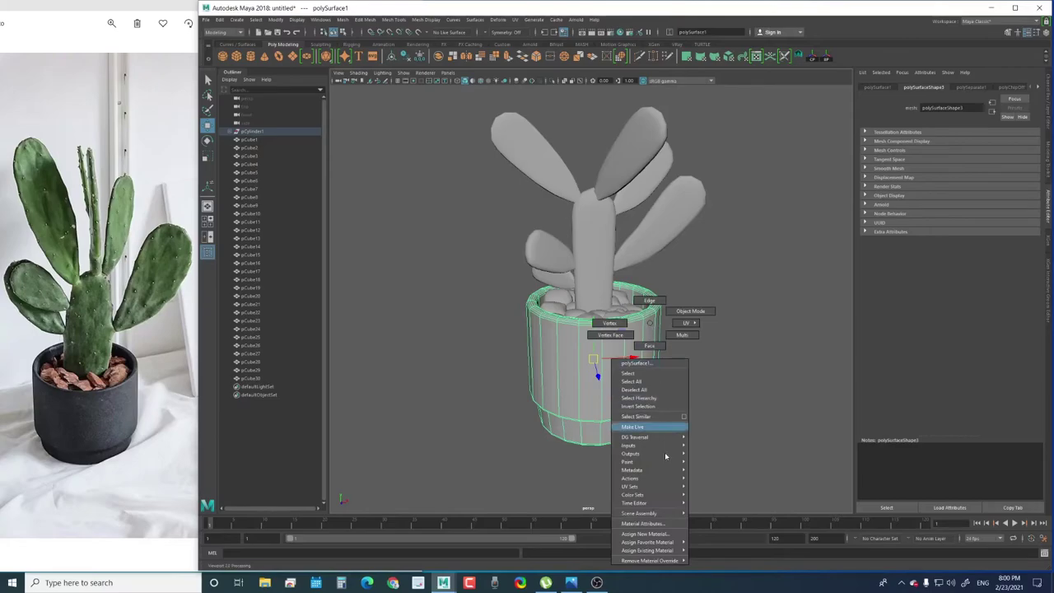
pyautogui.click(670, 533)
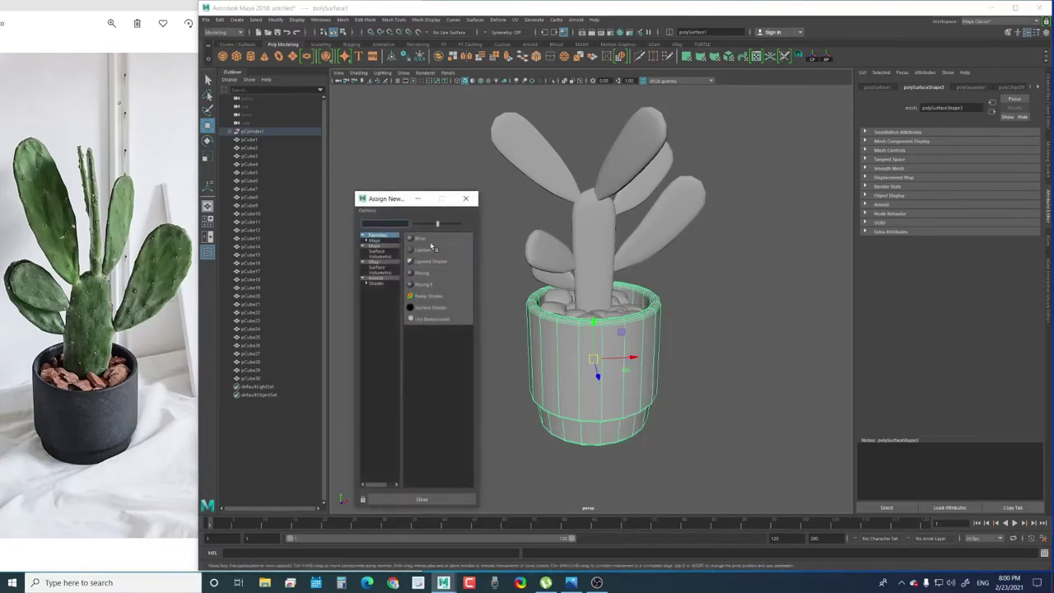
pyautogui.click(426, 238)
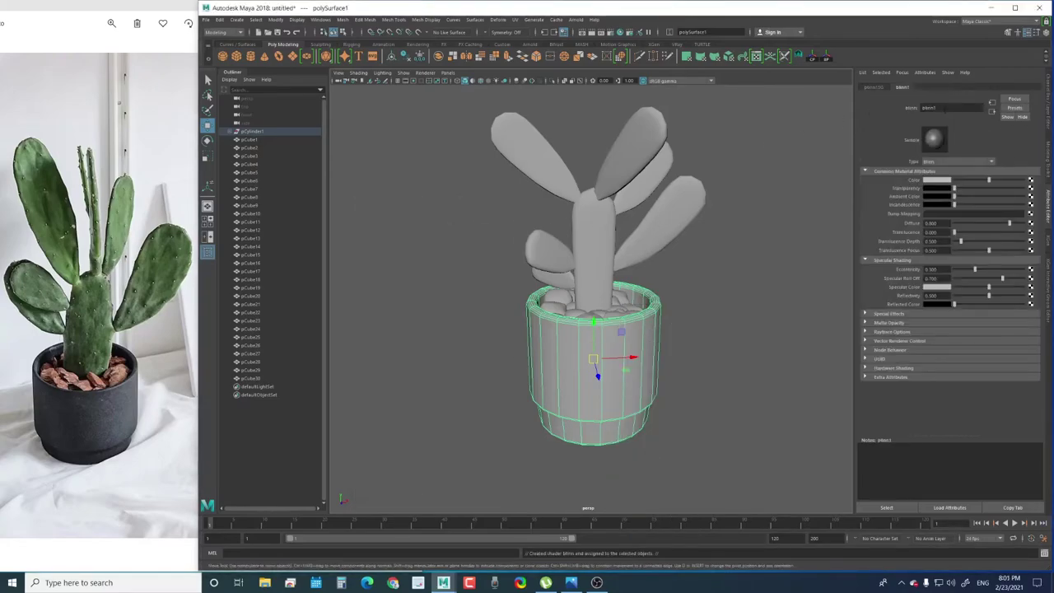
pyautogui.doubleClick(929, 107)
pyautogui.write('pot')
pyautogui.press('Return')
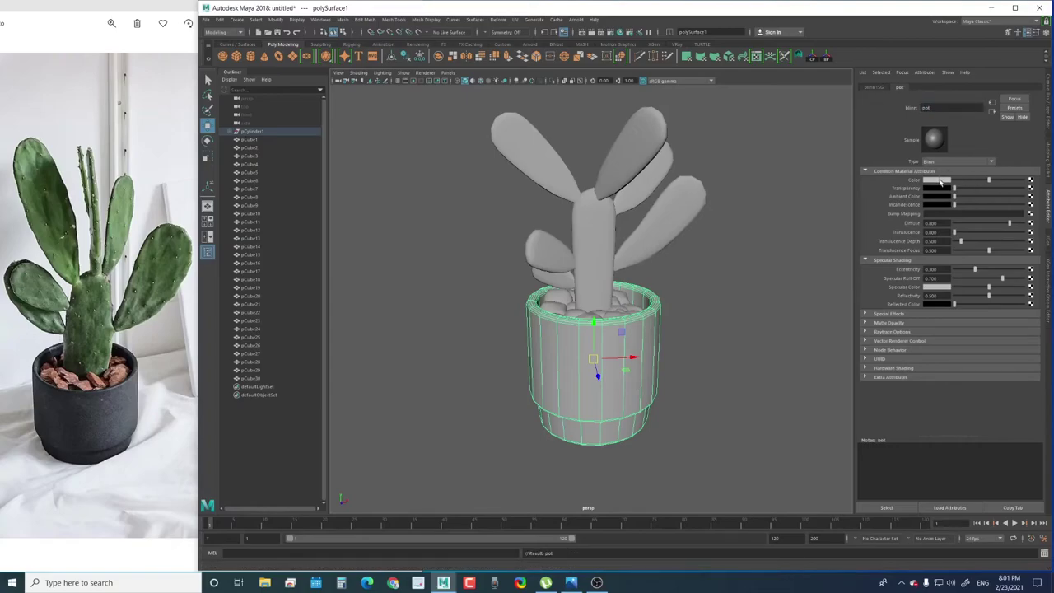
# Set the pot material's colour to the dark tone sampled from the reference photo's pot
pyautogui.click(938, 181)
pyautogui.click(945, 180)
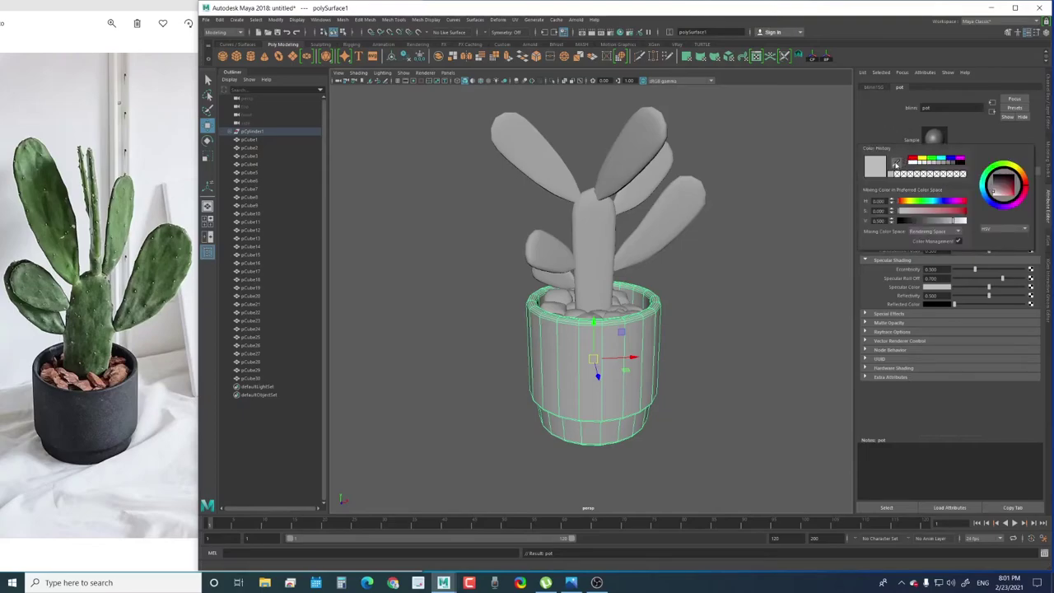
pyautogui.click(897, 164)
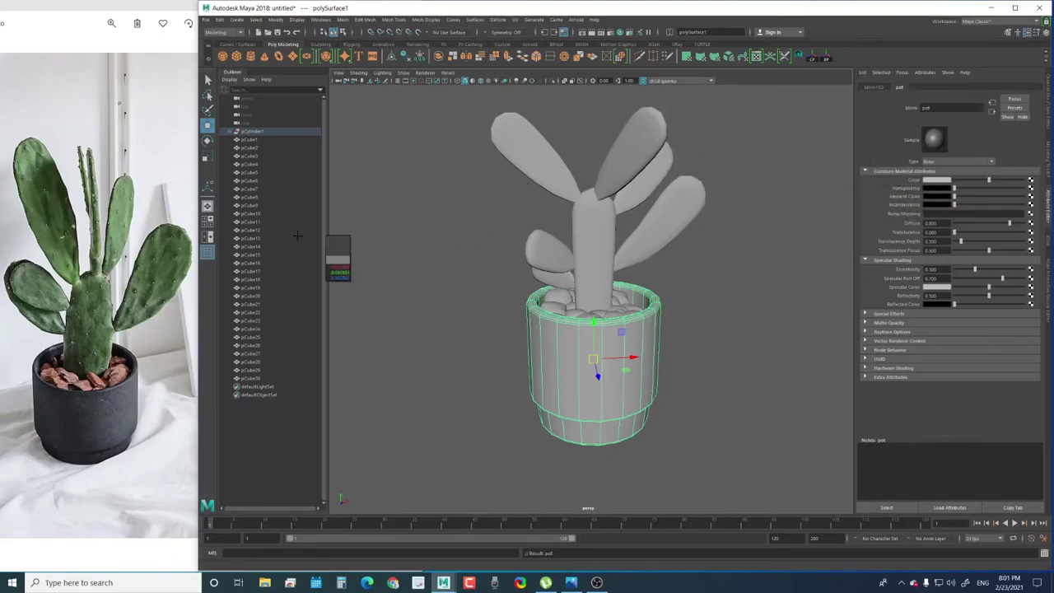
pyautogui.click(91, 419)
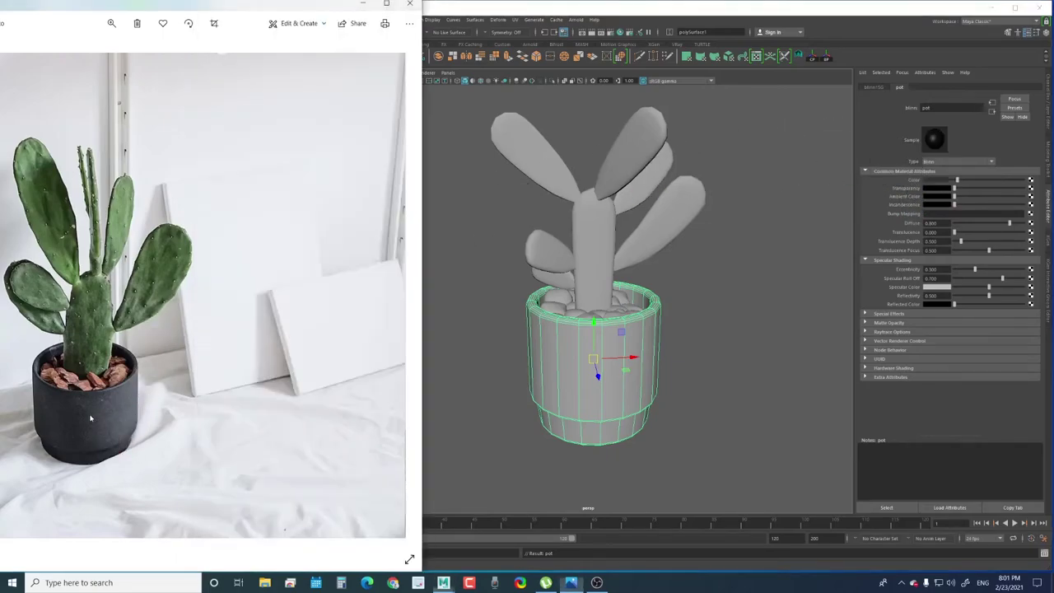
pyautogui.click(771, 213)
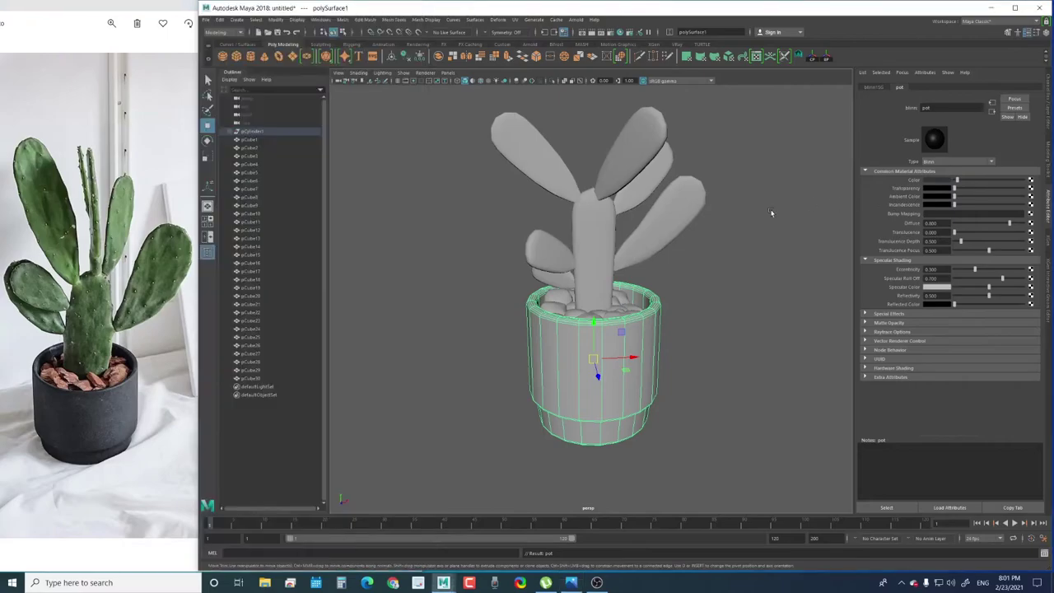
# Switch the viewport to textured display so the pot shows dark
pyautogui.click(360, 73)
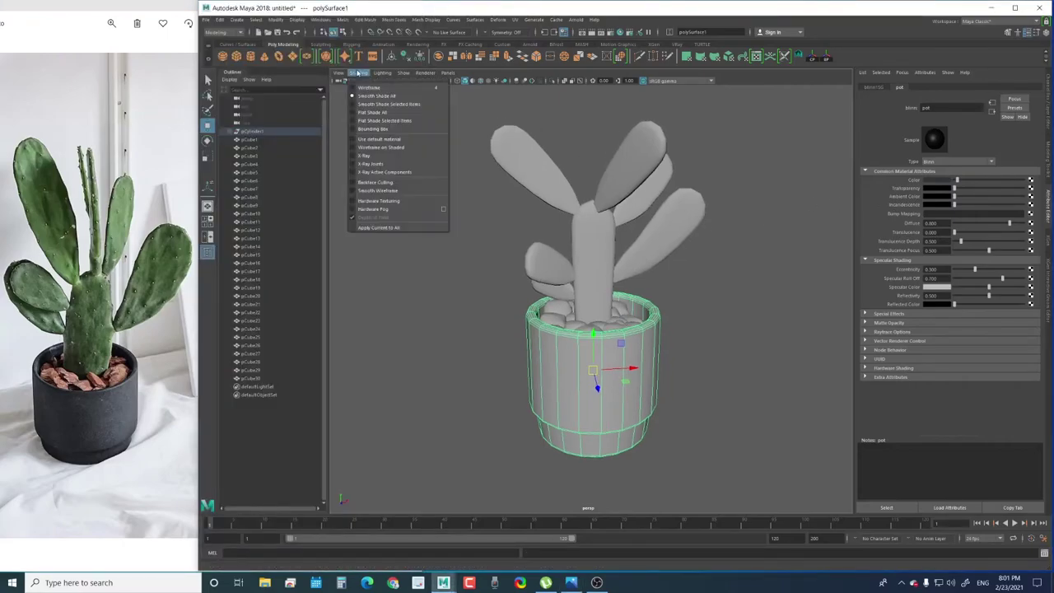
pyautogui.click(566, 195)
pyautogui.moveTo(717, 275)
pyautogui.keyDown('alt'); pyautogui.mouseDown()
pyautogui.moveTo(741, 278)
pyautogui.moveTo(713, 273)
pyautogui.moveTo(693, 303)
pyautogui.mouseUp(); pyautogui.keyUp('alt')
pyautogui.press('6')
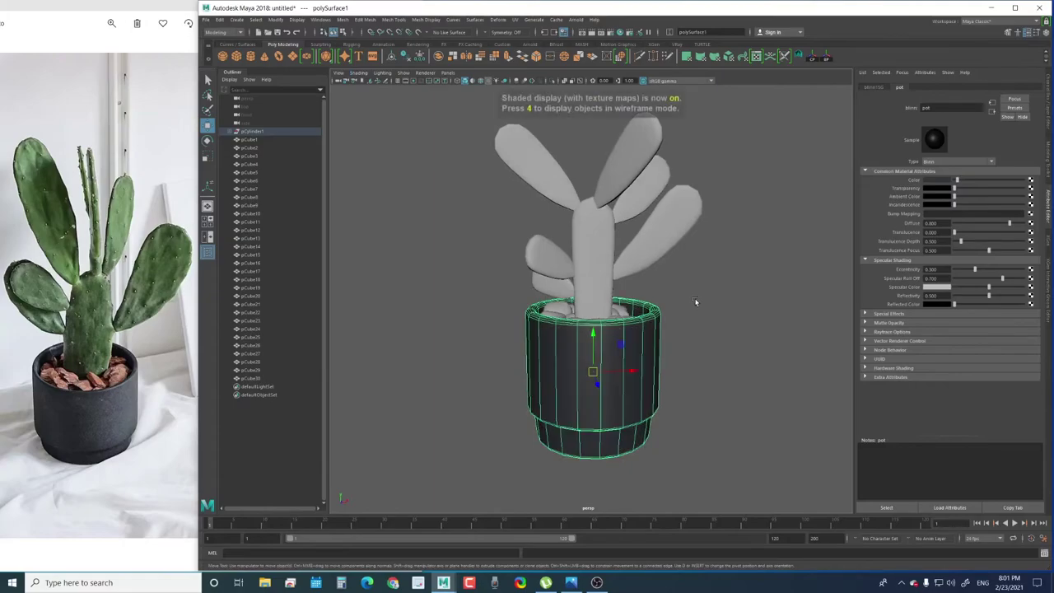
pyautogui.press('5')
pyautogui.press('6')
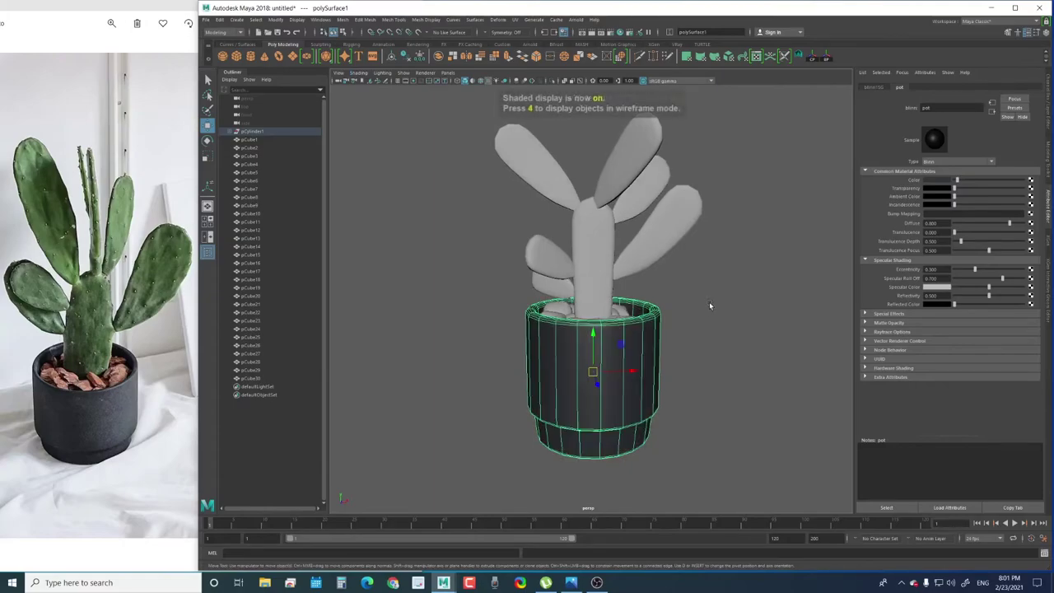
pyautogui.moveTo(648, 315)
pyautogui.keyDown('alt'); pyautogui.mouseDown()
pyautogui.moveTo(664, 300)
pyautogui.moveTo(659, 334)
pyautogui.mouseUp(); pyautogui.keyUp('alt')
# Select all seven cactus pieces, the trunk and pads pCube1–pCube7
pyautogui.click(688, 314)
pyautogui.click(626, 194)
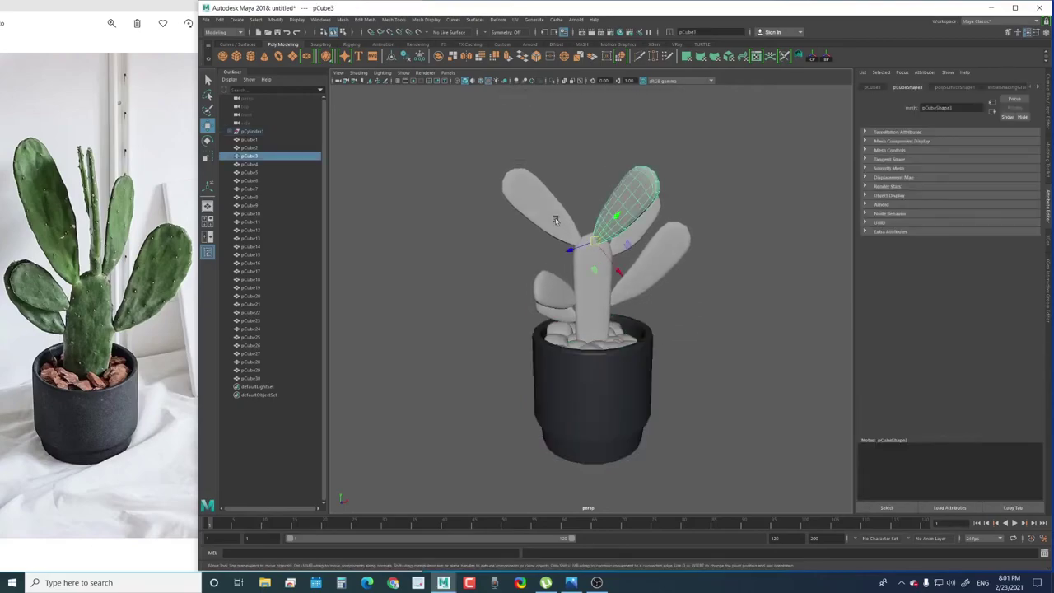
pyautogui.keyDown('shift'); pyautogui.click(536, 198); pyautogui.keyUp('shift')
pyautogui.keyDown('shift'); pyautogui.click(647, 228); pyautogui.keyUp('shift')
pyautogui.keyDown('shift'); pyautogui.click(650, 258); pyautogui.keyUp('shift')
pyautogui.keyDown('shift'); pyautogui.click(587, 287); pyautogui.keyUp('shift')
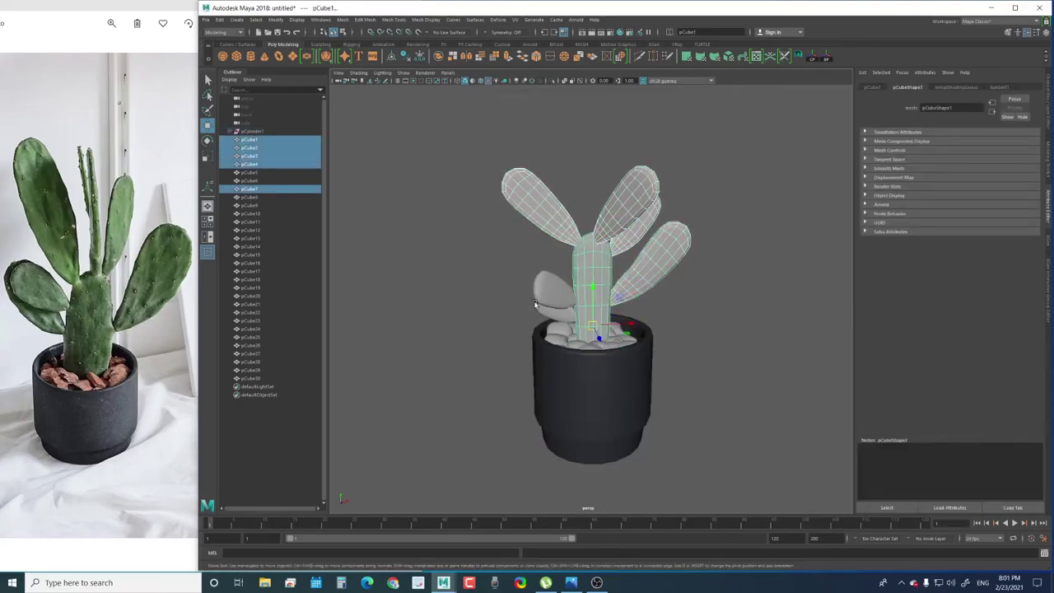
pyautogui.keyDown('shift'); pyautogui.click(550, 292); pyautogui.keyUp('shift')
pyautogui.keyDown('shift'); pyautogui.click(537, 314); pyautogui.keyUp('shift')
# Assign the cactus pieces a new shared Blinn material and rename it
pyautogui.rightClick(692, 236)
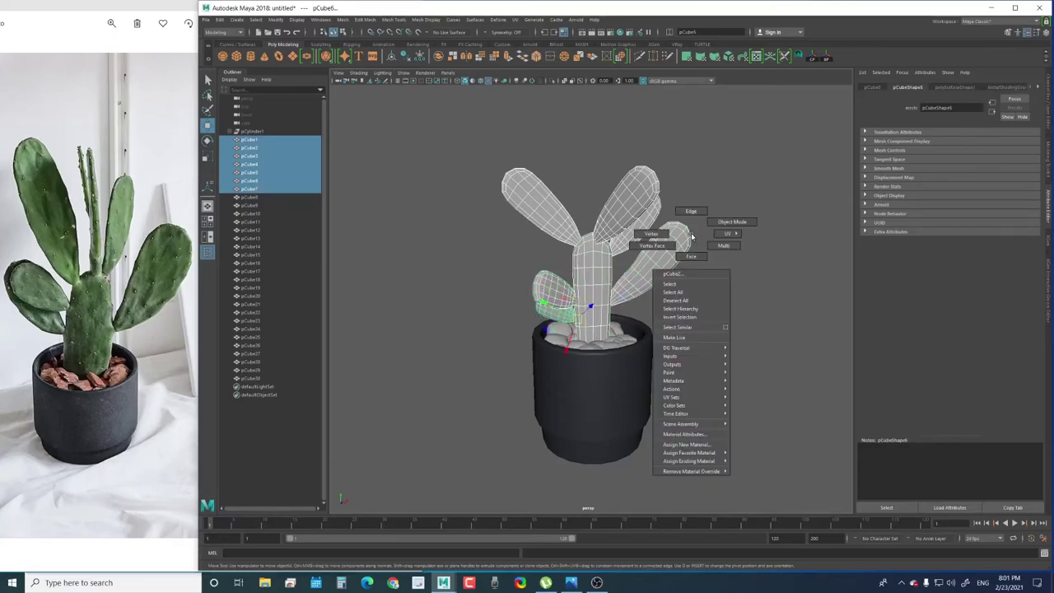
pyautogui.click(688, 444)
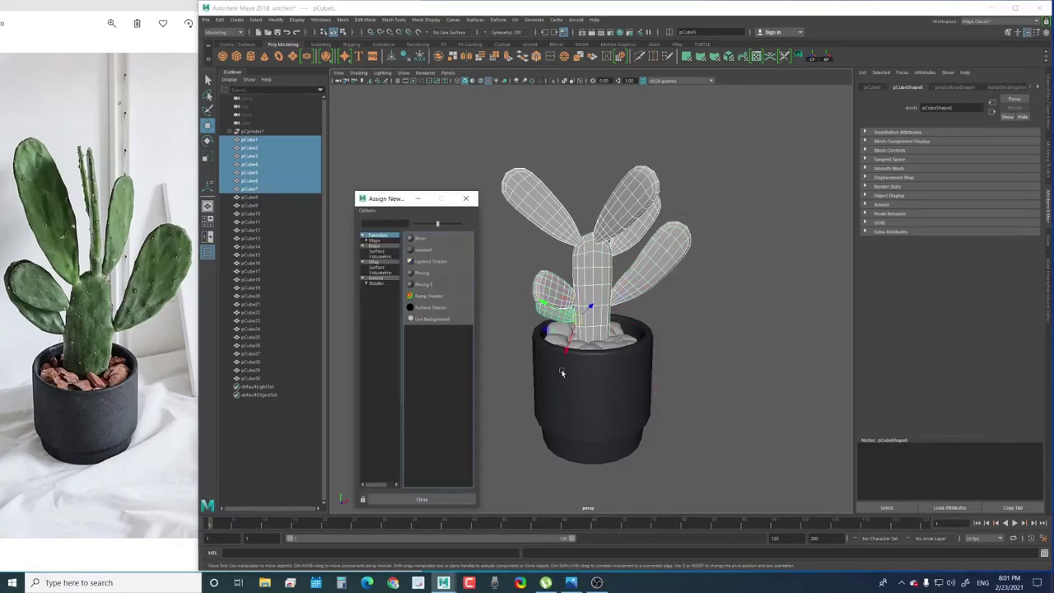
pyautogui.click(422, 239)
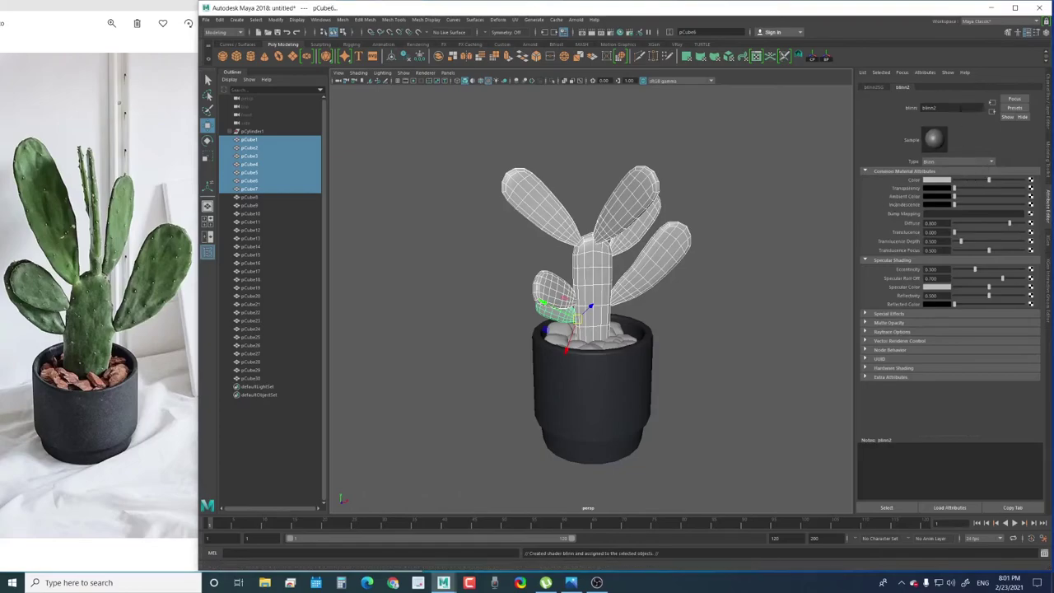
pyautogui.doubleClick(929, 107)
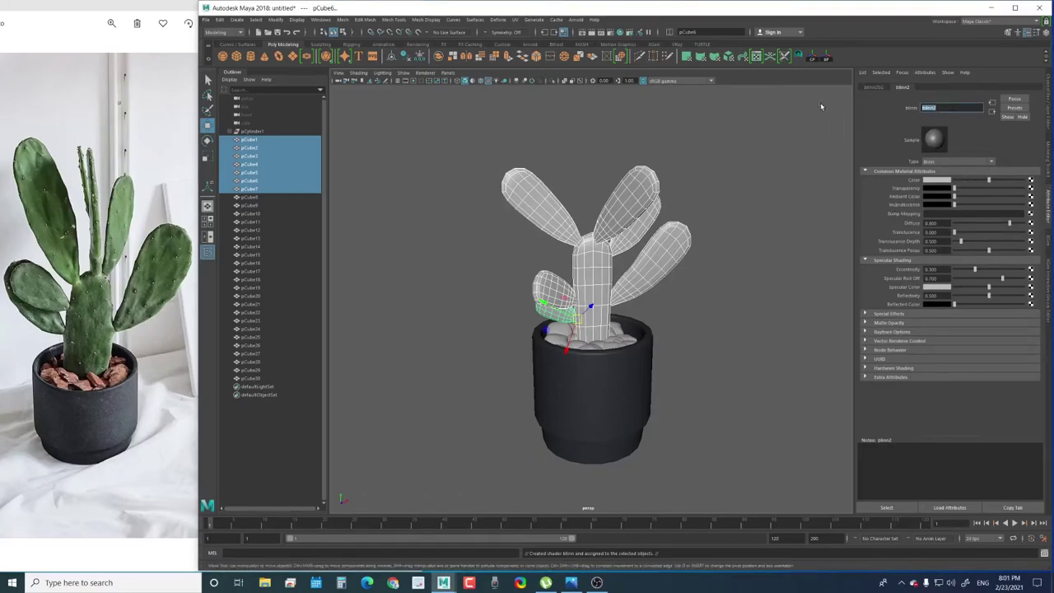
pyautogui.write('cl')
pyautogui.write('us')
pyautogui.press('Return')
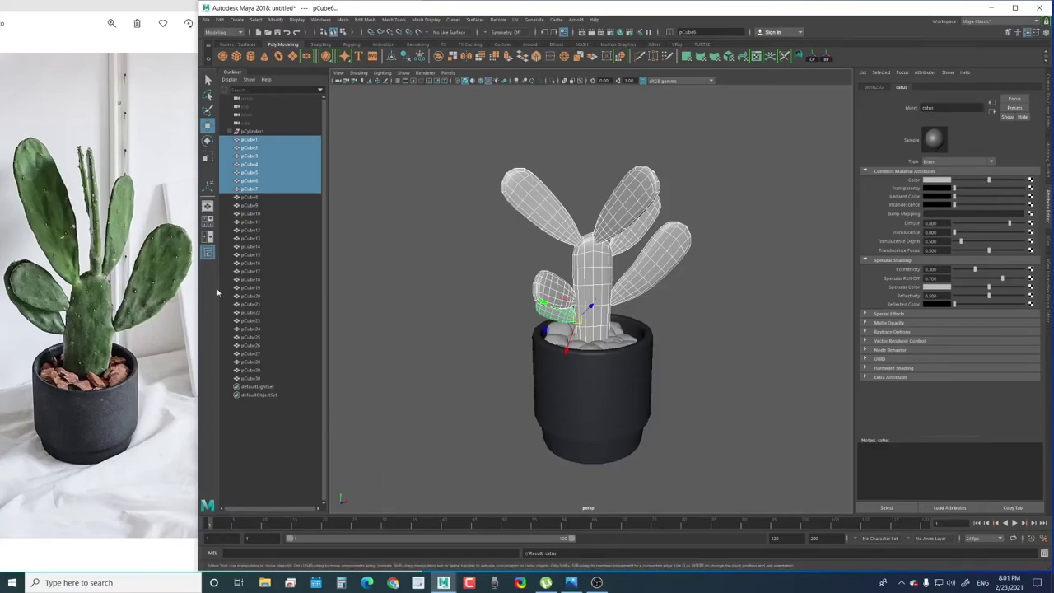
pyautogui.click(393, 583)
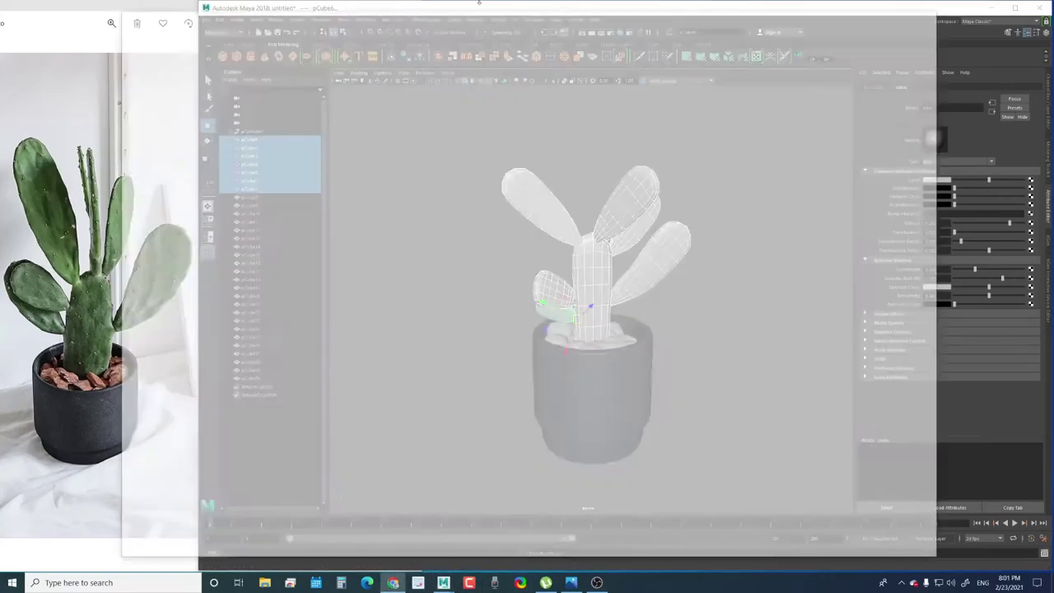
pyautogui.click(467, 38)
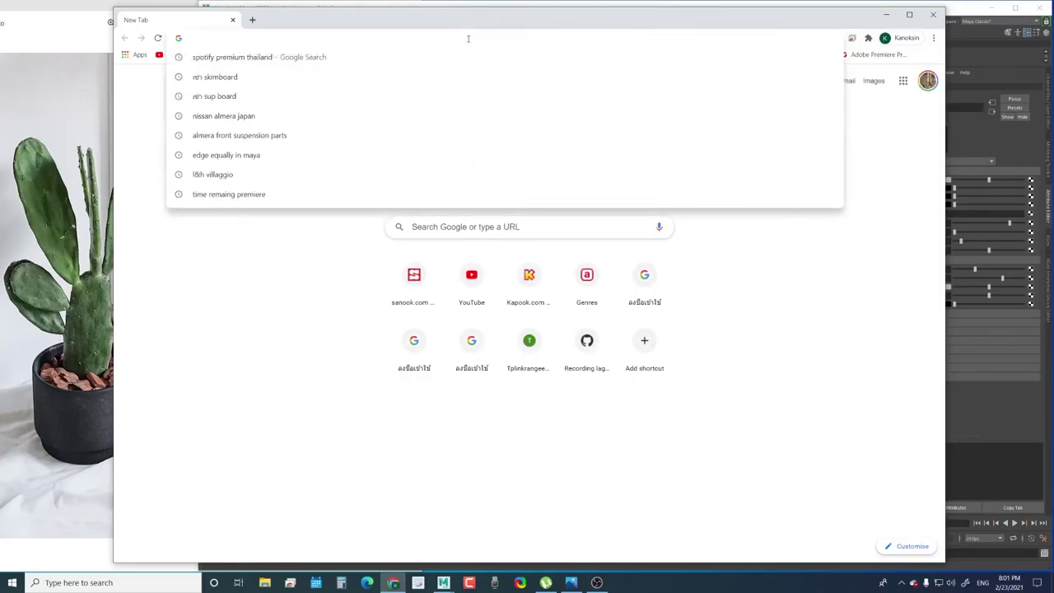
pyautogui.write('ca')
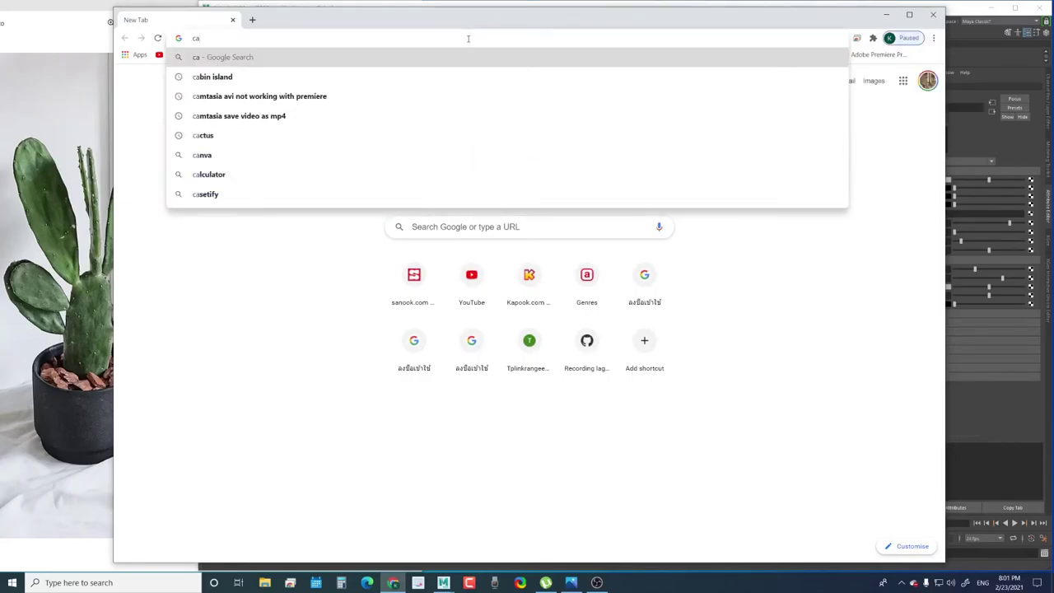
pyautogui.click(1029, 406)
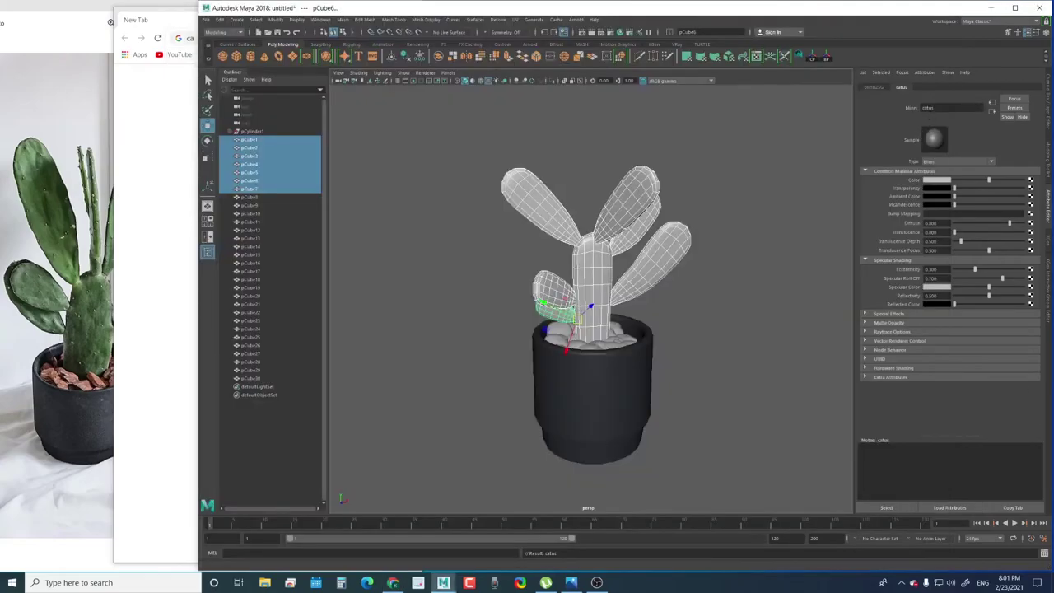
# Correct the material name to cactus and colour it with green sampled from the photo's cactus
pyautogui.doubleClick(928, 108)
pyautogui.click(943, 180)
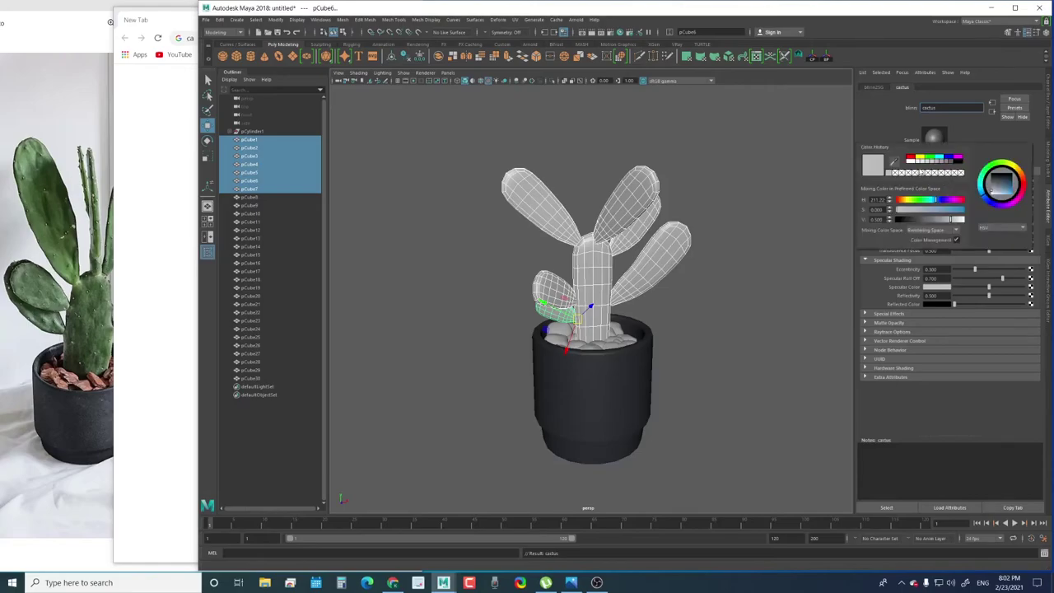
pyautogui.click(894, 163)
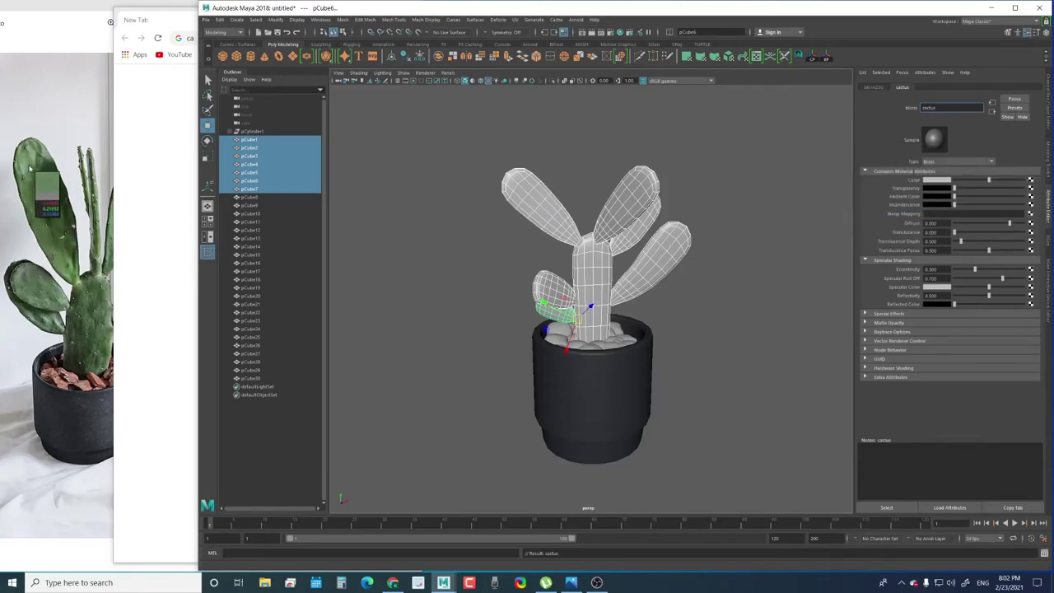
pyautogui.click(86, 288)
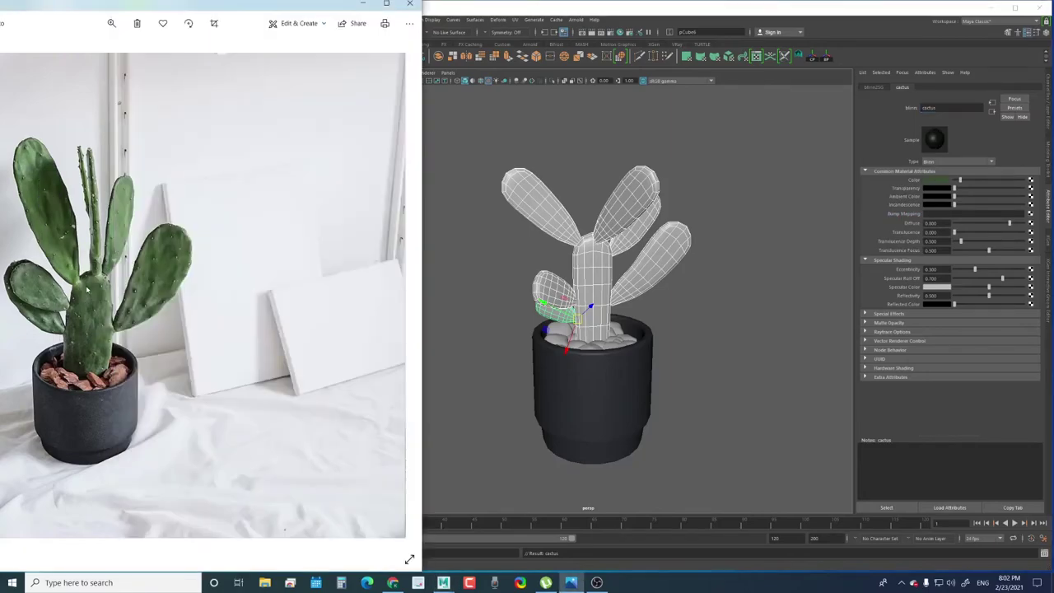
pyautogui.click(609, 297)
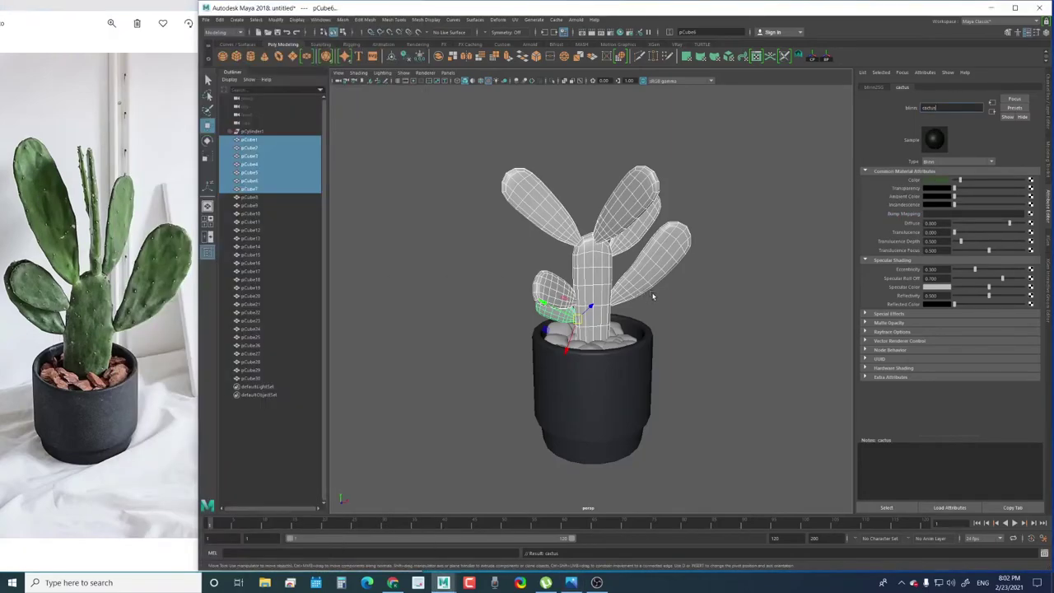
# Clear the selection and use textured display to view the green cactus
pyautogui.moveTo(597, 297)
pyautogui.keyDown('alt'); pyautogui.mouseDown()
pyautogui.moveTo(611, 297)
pyautogui.moveTo(587, 319)
pyautogui.mouseUp(); pyautogui.keyUp('alt')
pyautogui.click(609, 302)
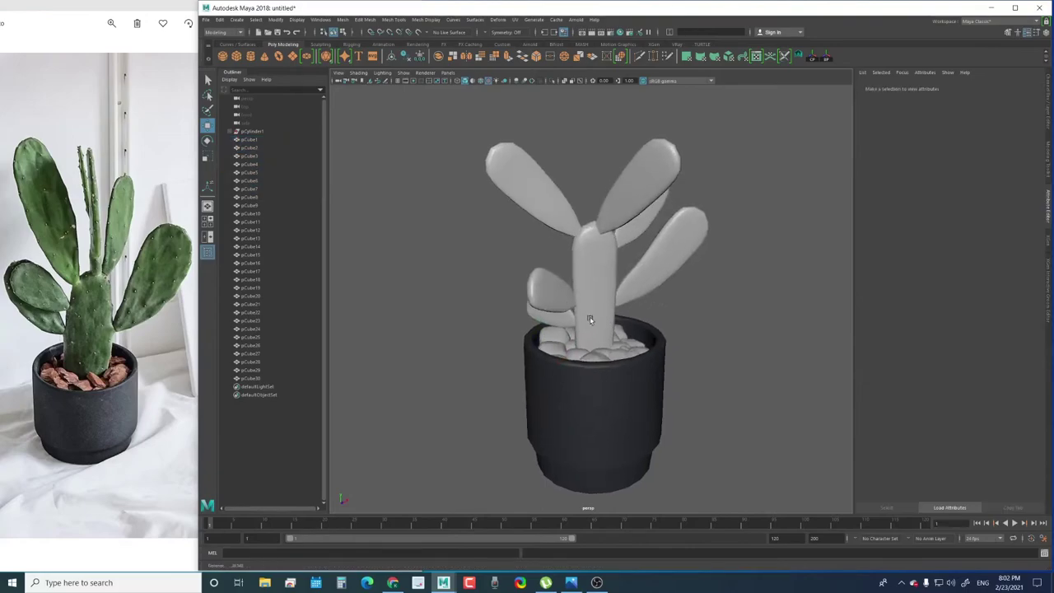
pyautogui.press('6')
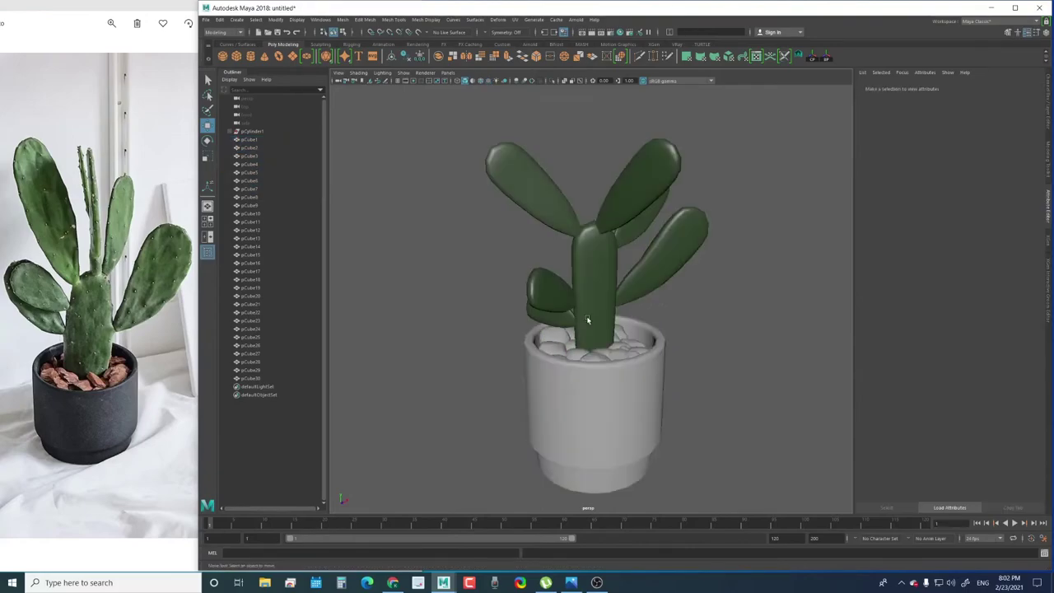
pyautogui.press('6')
pyautogui.press('6')
pyautogui.press('6')
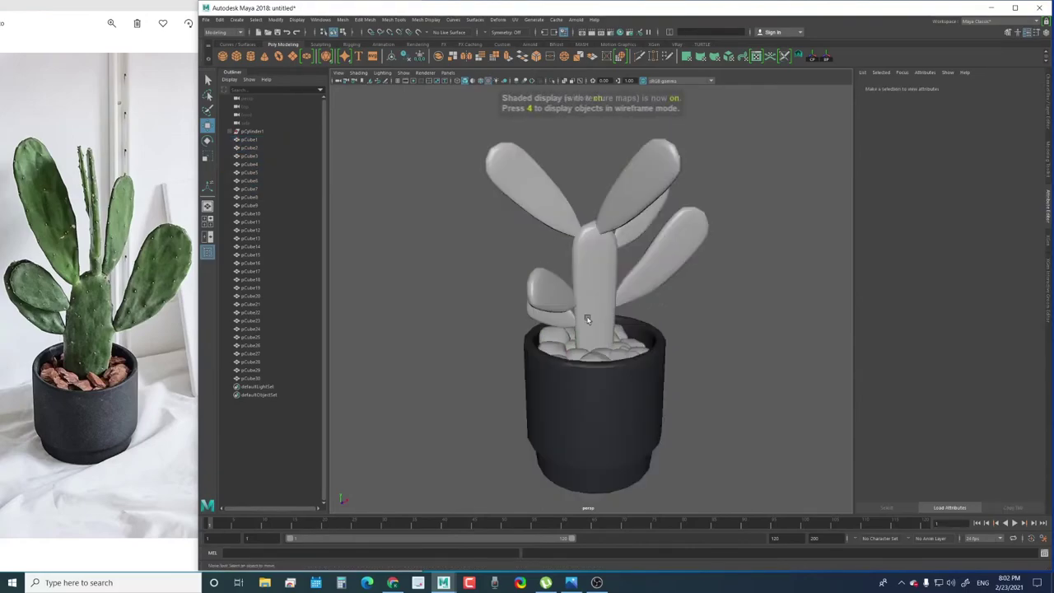
pyautogui.press('6')
pyautogui.press('6')
pyautogui.press('6')
pyautogui.press('6')
pyautogui.press('6')
pyautogui.press('6')
pyautogui.press('6')
pyautogui.press('6')
pyautogui.press('6')
pyautogui.press('6')
pyautogui.press('6')
pyautogui.press('6')
# Marquee-select everything in the pot area
pyautogui.click(489, 82)
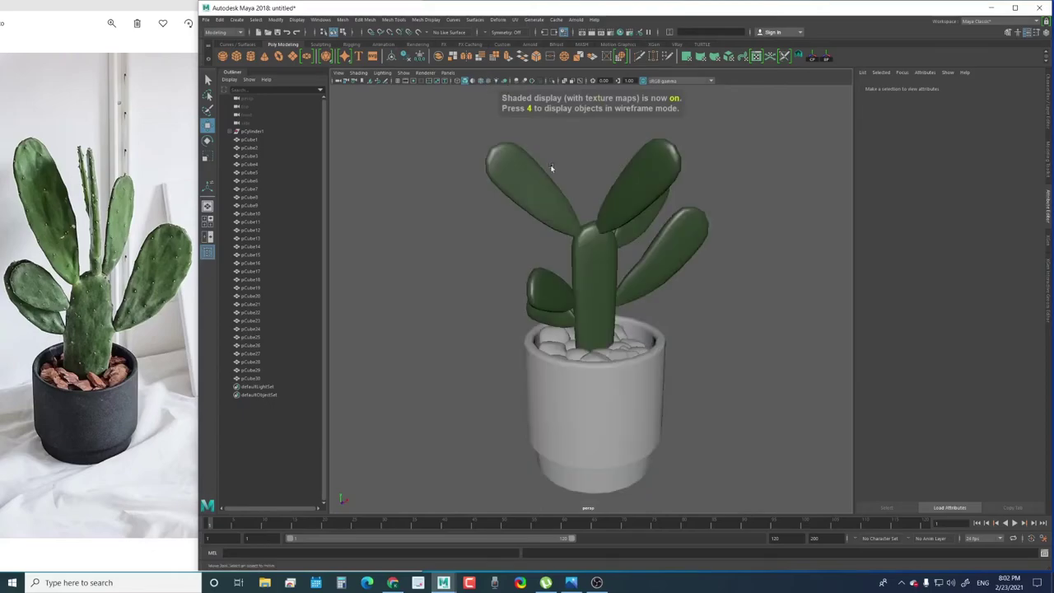
pyautogui.scroll(3, 634, 305)
pyautogui.scroll(-3, 590, 299)
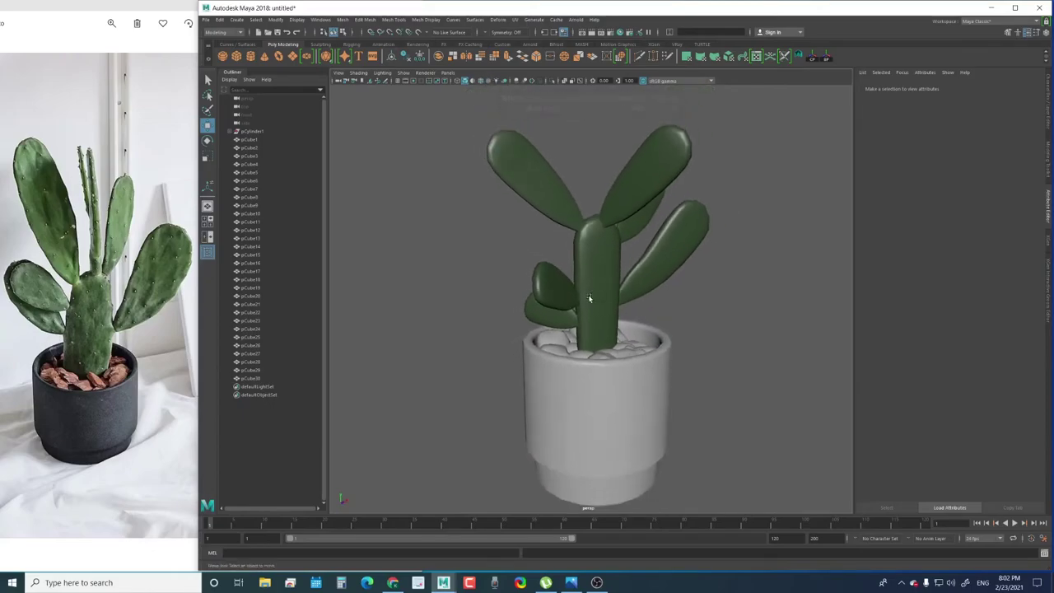
pyautogui.moveTo(589, 299)
pyautogui.keyDown('alt'); pyautogui.mouseDown()
pyautogui.moveTo(597, 317)
pyautogui.moveTo(643, 337)
pyautogui.mouseUp(); pyautogui.keyUp('alt')
pyautogui.scroll(3, 667, 357)
pyautogui.scroll(2, 574, 306)
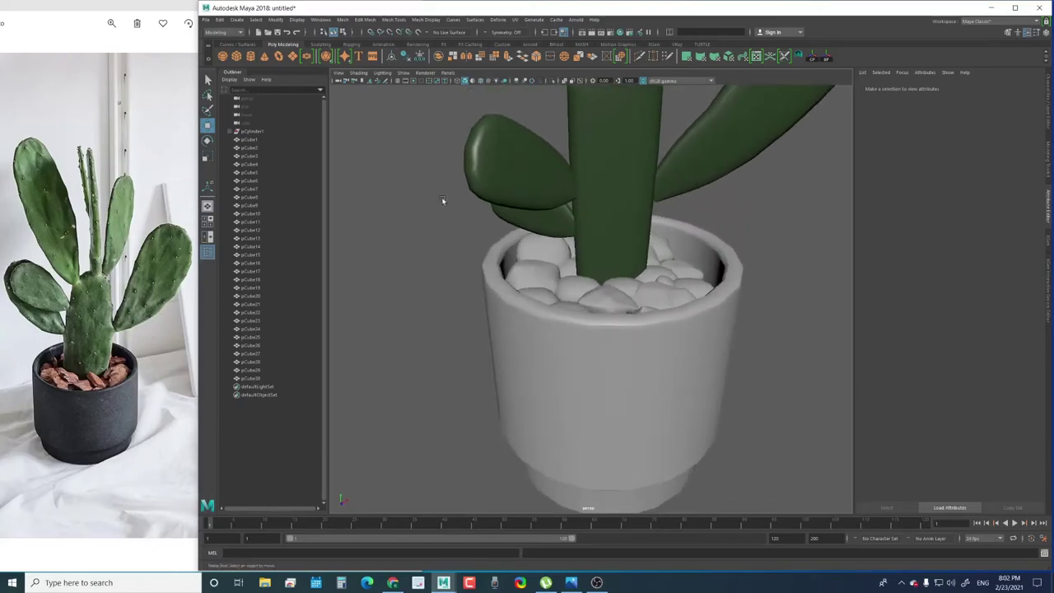
pyautogui.keyDown('alt'); pyautogui.moveTo(539, 299); pyautogui.dragTo(699, 258); pyautogui.keyUp('alt')
pyautogui.scroll(-2, 553, 288)
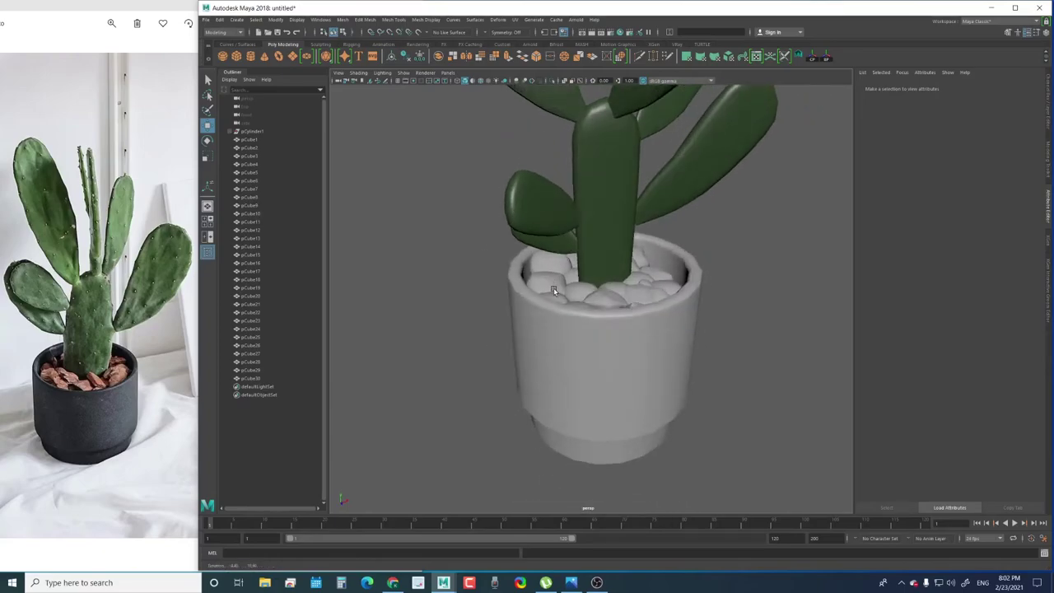
pyautogui.click(544, 285)
pyautogui.keyDown('alt'); pyautogui.moveTo(550, 337); pyautogui.dragTo(566, 321); pyautogui.keyUp('alt')
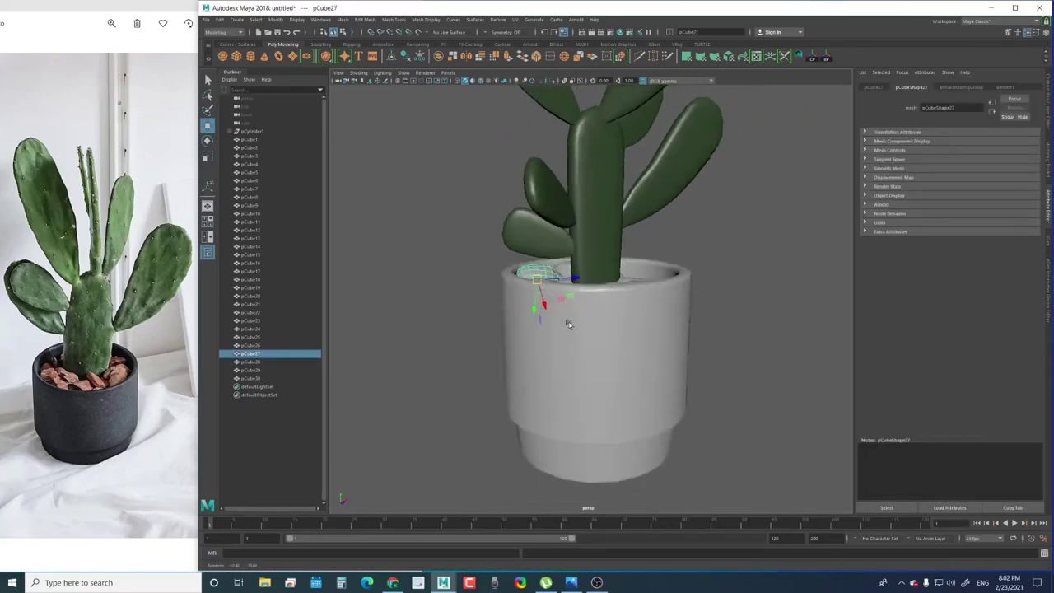
pyautogui.moveTo(441, 145); pyautogui.dragTo(763, 387)
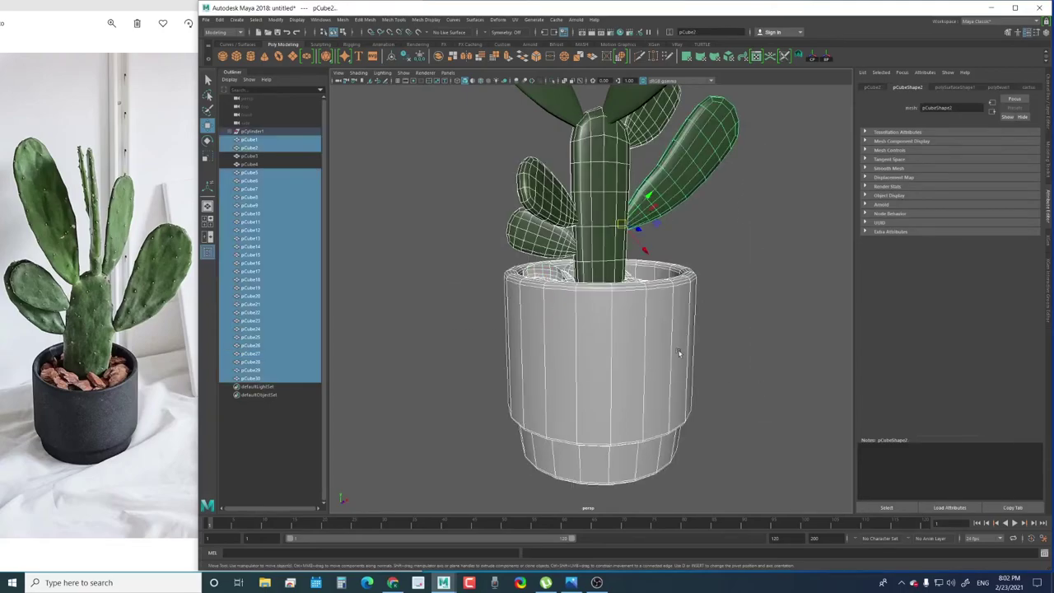
pyautogui.moveTo(678, 353)
pyautogui.keyDown('alt'); pyautogui.mouseDown()
pyautogui.moveTo(676, 317)
pyautogui.moveTo(631, 334)
pyautogui.mouseUp(); pyautogui.keyUp('alt')
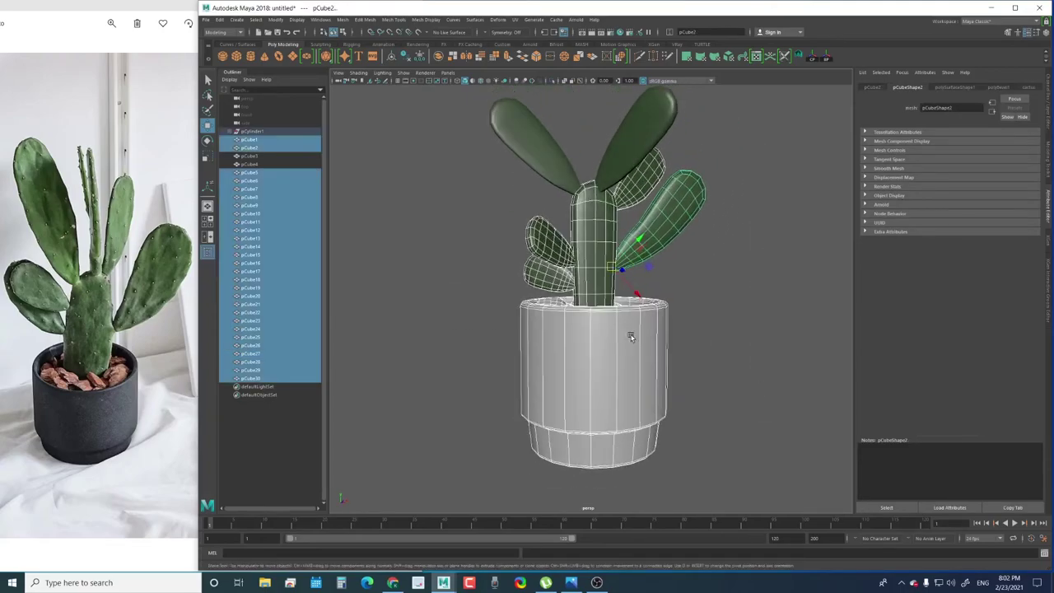
# Deselect the pot, stem and leaves so only the pebbles remain selected
pyautogui.keyDown('ctrl'); pyautogui.click(630, 336); pyautogui.keyUp('ctrl')
pyautogui.keyDown('ctrl'); pyautogui.click(663, 229); pyautogui.keyUp('ctrl')
pyautogui.keyDown('ctrl'); pyautogui.click(641, 175); pyautogui.keyUp('ctrl')
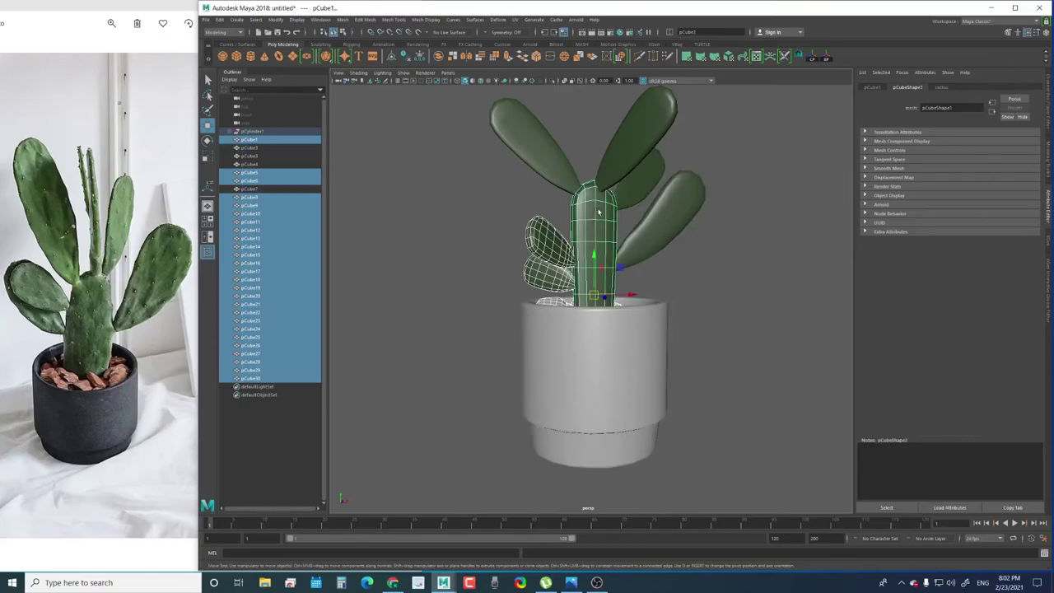
pyautogui.keyDown('ctrl'); pyautogui.click(597, 216); pyautogui.keyUp('ctrl')
pyautogui.keyDown('ctrl'); pyautogui.click(558, 240); pyautogui.keyUp('ctrl')
pyautogui.keyDown('ctrl'); pyautogui.click(548, 279); pyautogui.keyUp('ctrl')
pyautogui.moveTo(547, 280)
pyautogui.keyDown('alt'); pyautogui.mouseDown()
pyautogui.moveTo(638, 308)
pyautogui.moveTo(644, 296)
pyautogui.mouseUp(); pyautogui.keyUp('alt')
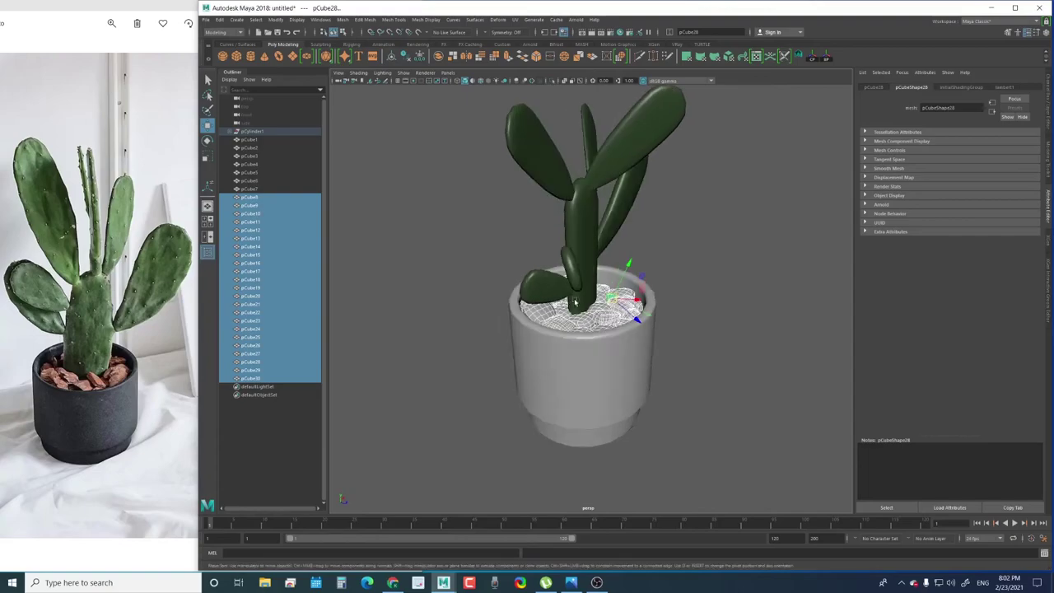
# Give the pebbles a new Blinn material coloured terracotta brown sampled from the photo's stones
pyautogui.rightClick(683, 234)
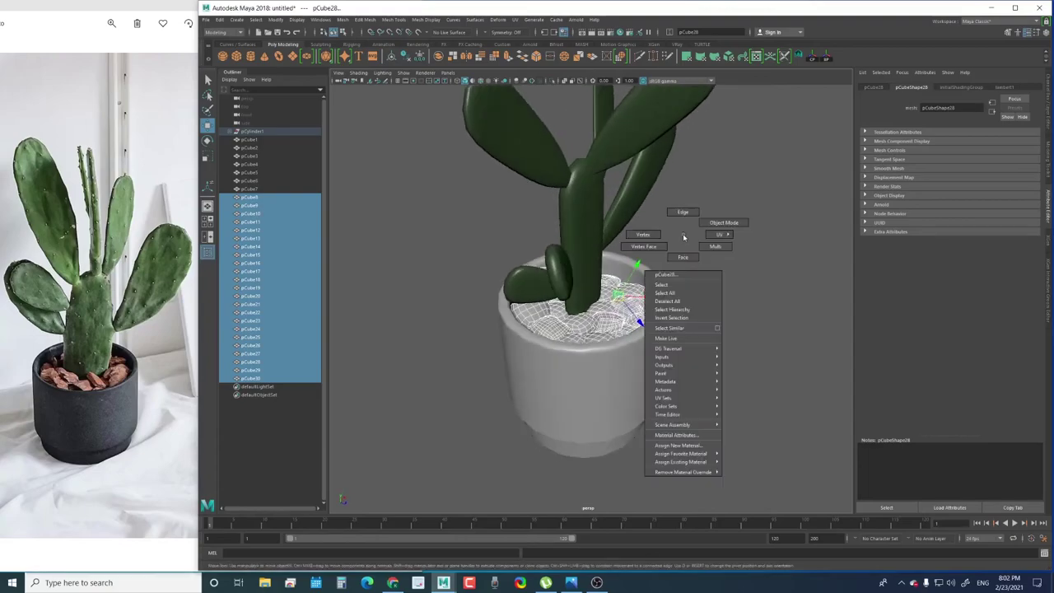
pyautogui.click(696, 451)
pyautogui.click(425, 239)
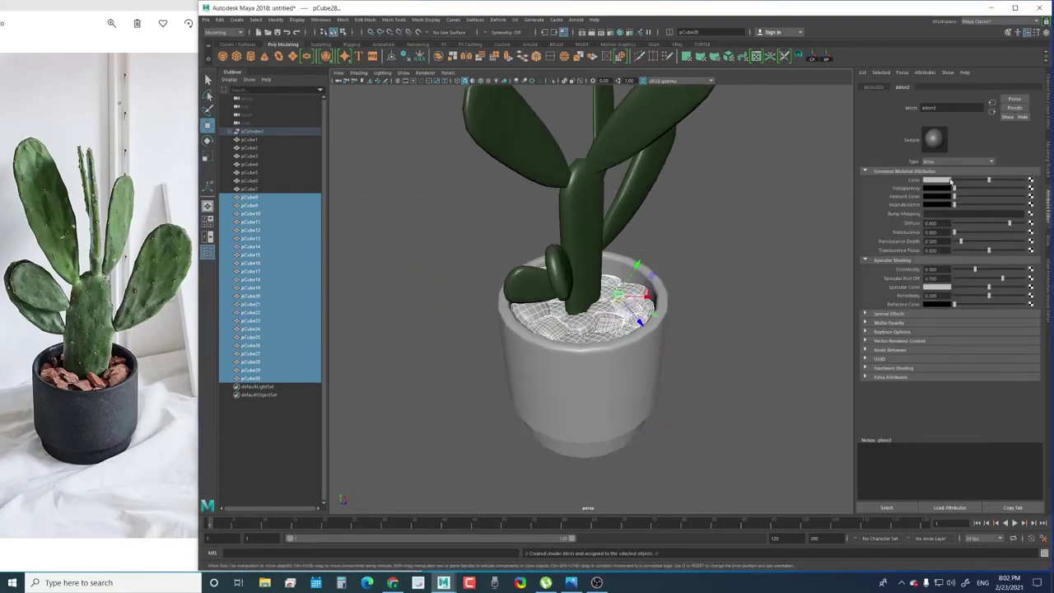
pyautogui.click(936, 183)
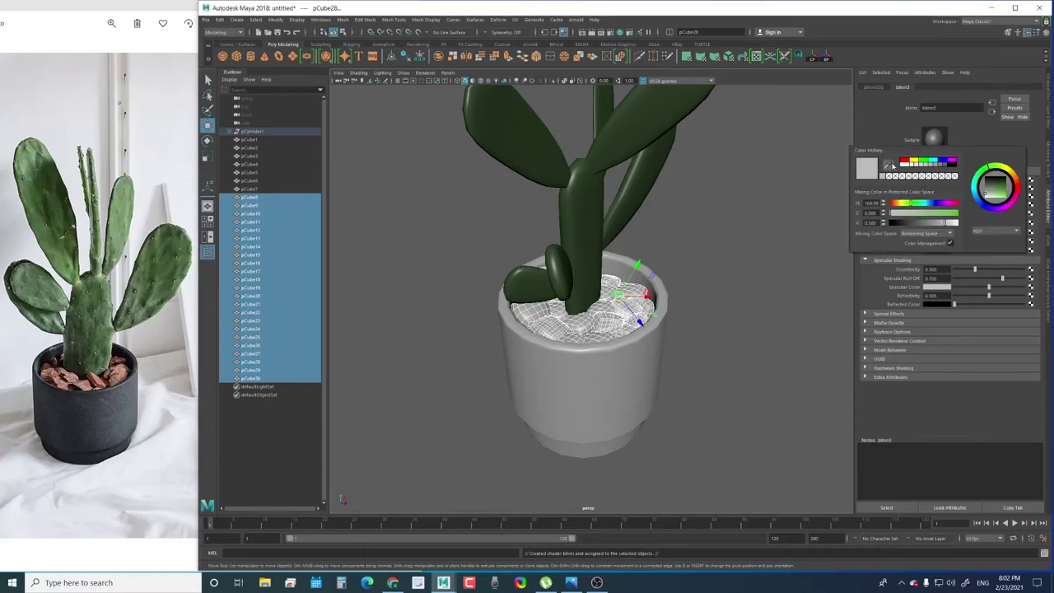
pyautogui.click(888, 165)
pyautogui.click(111, 381)
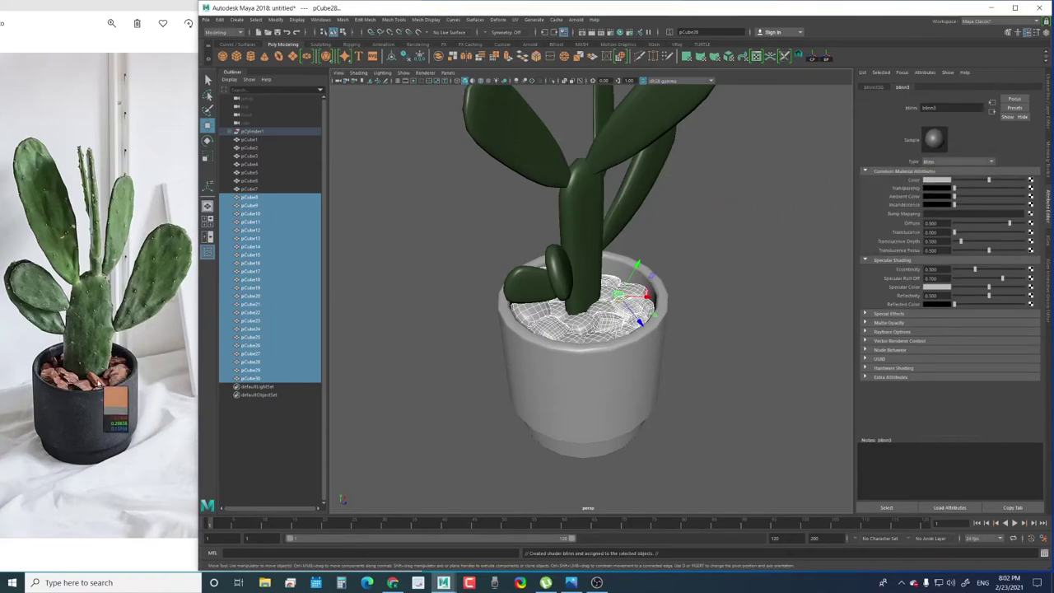
pyautogui.click(768, 261)
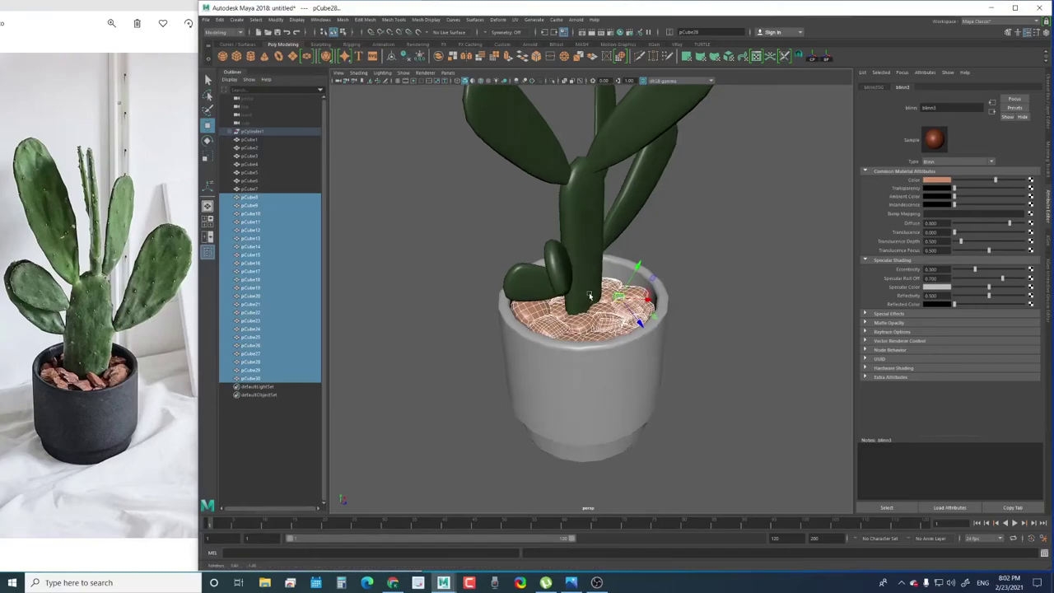
# Clear the selection to check the brown stones, then marquee-select the cactus and stone pieces
pyautogui.keyDown('alt'); pyautogui.moveTo(768, 260); pyautogui.dragTo(738, 244); pyautogui.keyUp('alt')
pyautogui.click(738, 244)
pyautogui.keyDown('alt'); pyautogui.moveTo(579, 251); pyautogui.dragTo(621, 279); pyautogui.keyUp('alt')
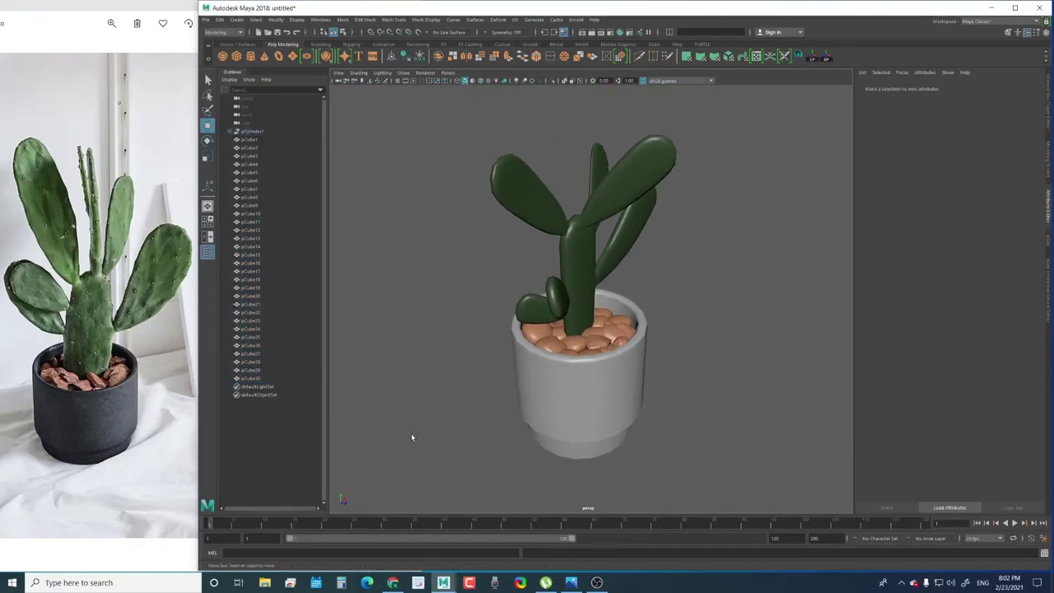
pyautogui.moveTo(412, 445); pyautogui.dragTo(742, 222)
# Select the cactus stem and pads pCube1–pCube7 and group them as group1
pyautogui.click(685, 296)
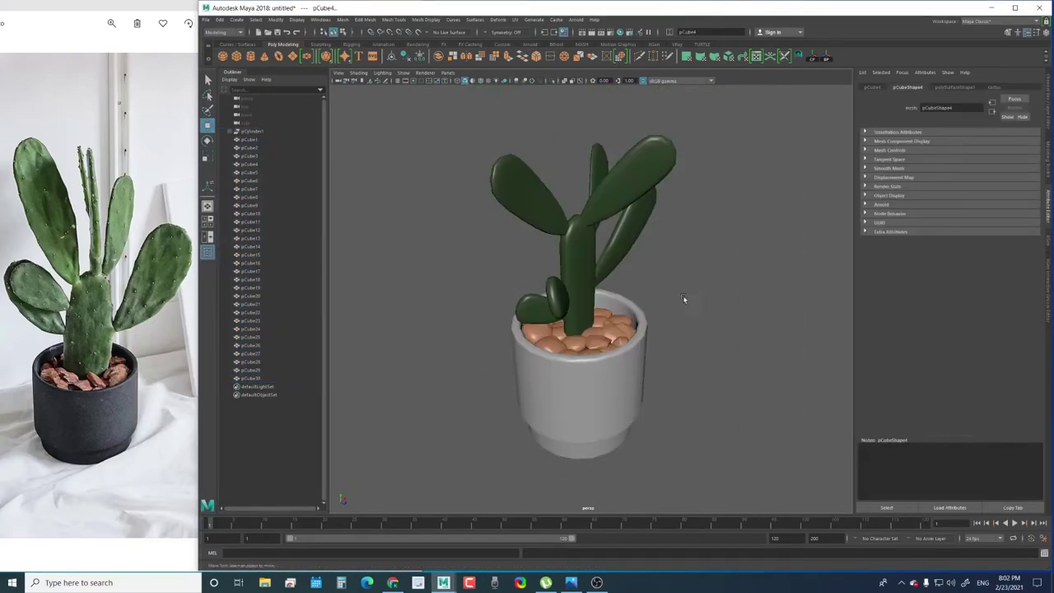
pyautogui.moveTo(686, 297)
pyautogui.keyDown('alt'); pyautogui.mouseDown()
pyautogui.moveTo(591, 325)
pyautogui.moveTo(611, 303)
pyautogui.moveTo(576, 297)
pyautogui.mouseUp(); pyautogui.keyUp('alt')
pyautogui.moveTo(495, 293); pyautogui.dragTo(818, 110)
pyautogui.keyDown('alt'); pyautogui.moveTo(613, 231); pyautogui.dragTo(599, 222); pyautogui.keyUp('alt')
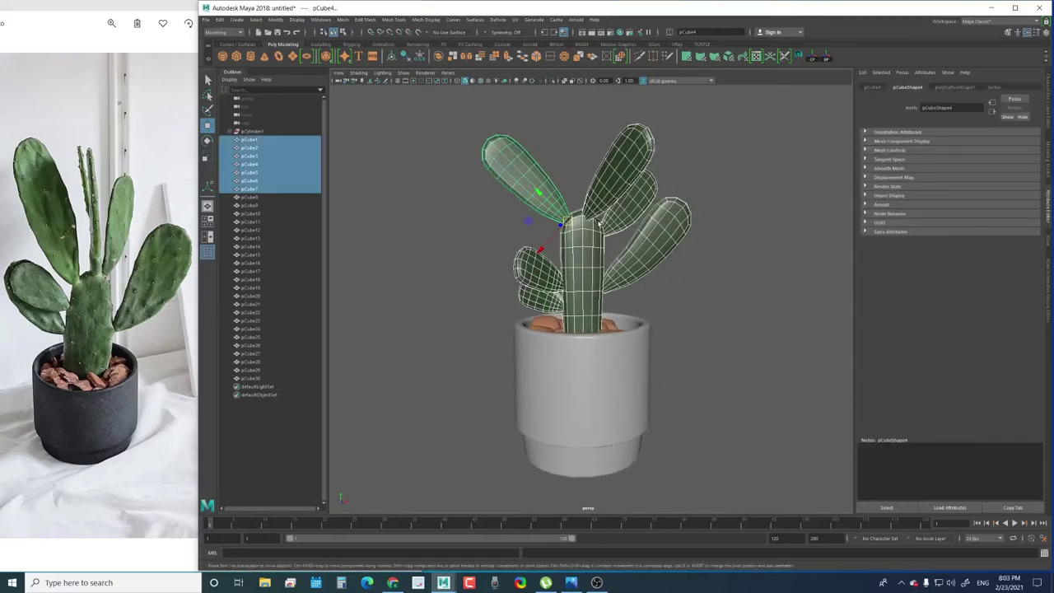
pyautogui.keyDown('alt'); pyautogui.moveTo(606, 292); pyautogui.dragTo(588, 296); pyautogui.keyUp('alt')
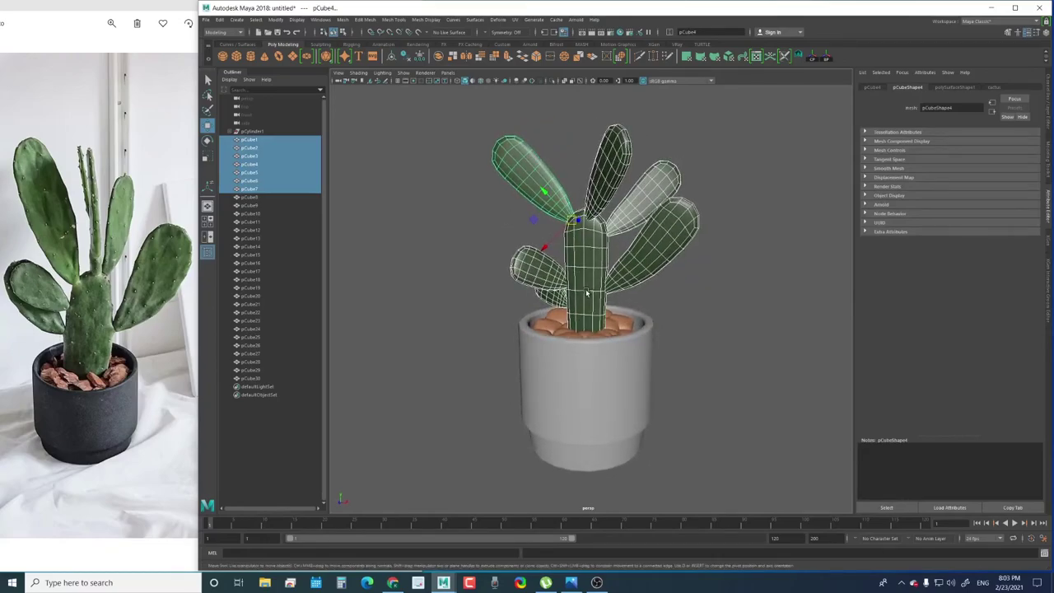
pyautogui.hotkey('ctrl', 'g')
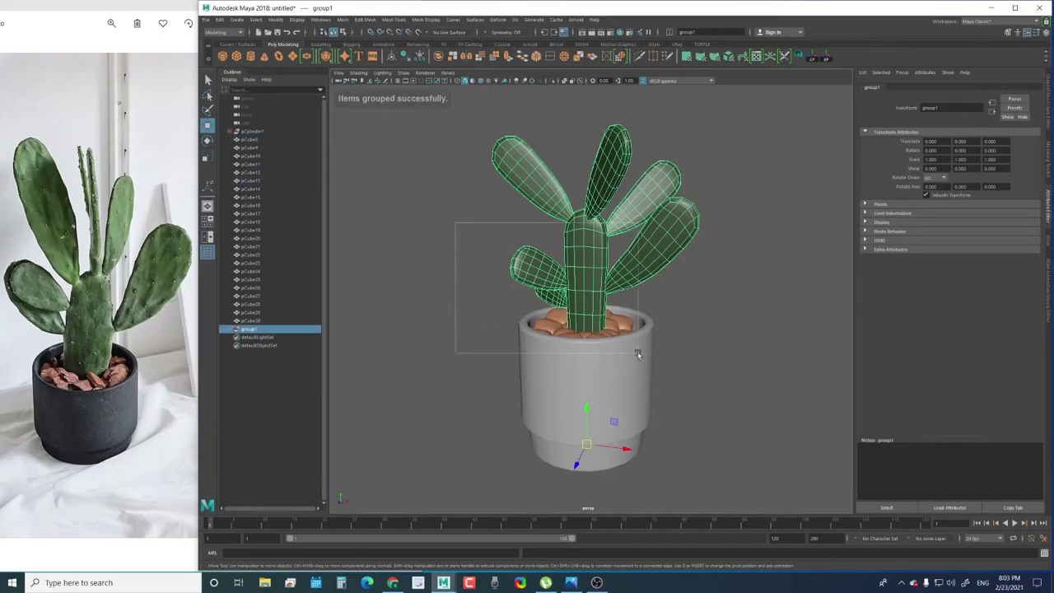
# Select pCylinder1 in the Outliner and its three surface pieces polySurface1–3
pyautogui.moveTo(454, 221); pyautogui.dragTo(687, 375)
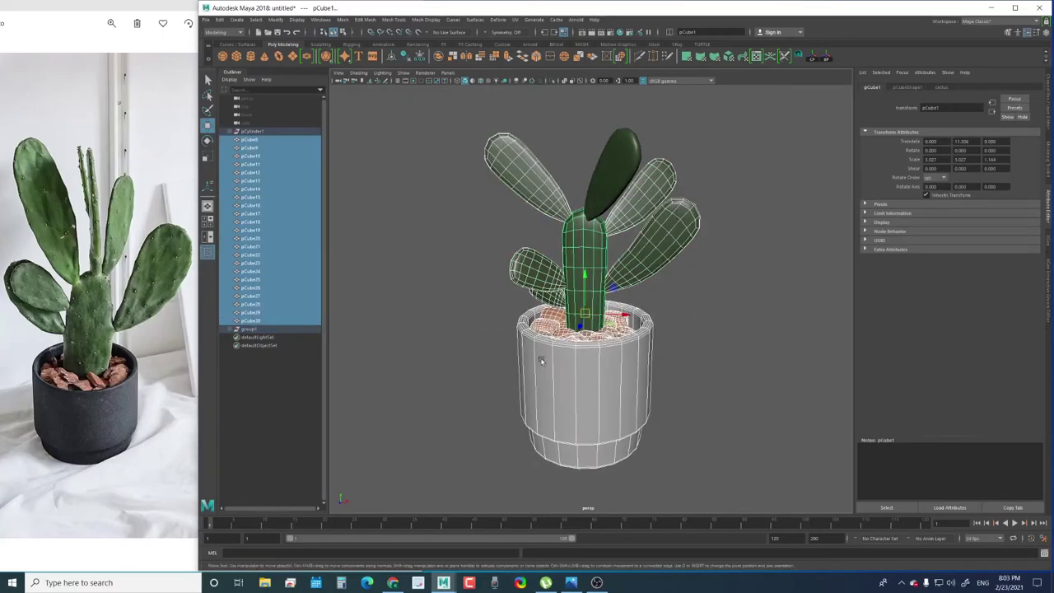
pyautogui.click(588, 254)
pyautogui.hotkey('ctrl', 'z')
pyautogui.click(259, 131)
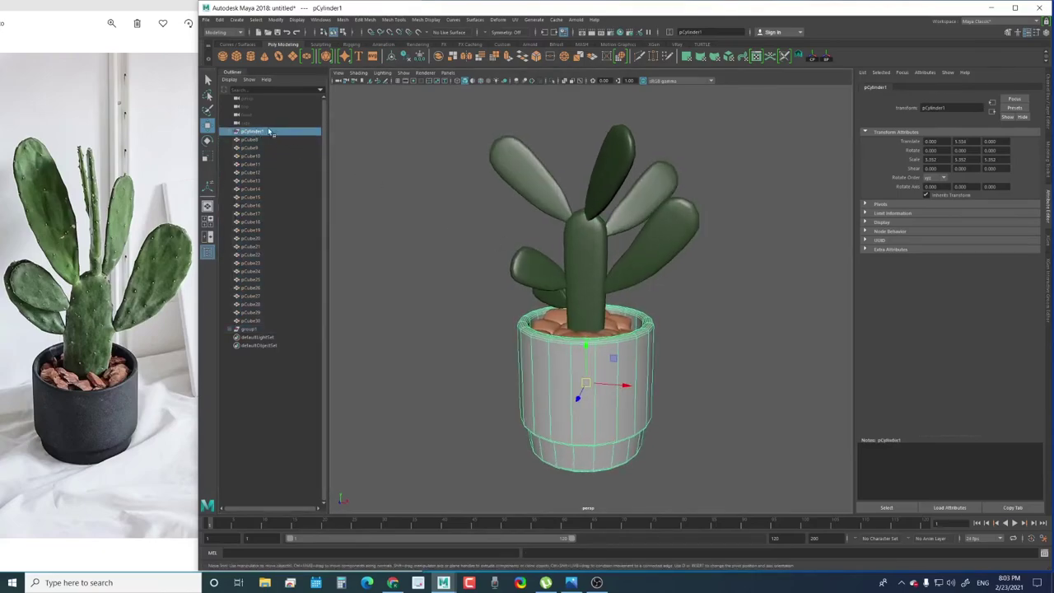
pyautogui.click(231, 131)
pyautogui.moveTo(247, 140); pyautogui.dragTo(259, 156)
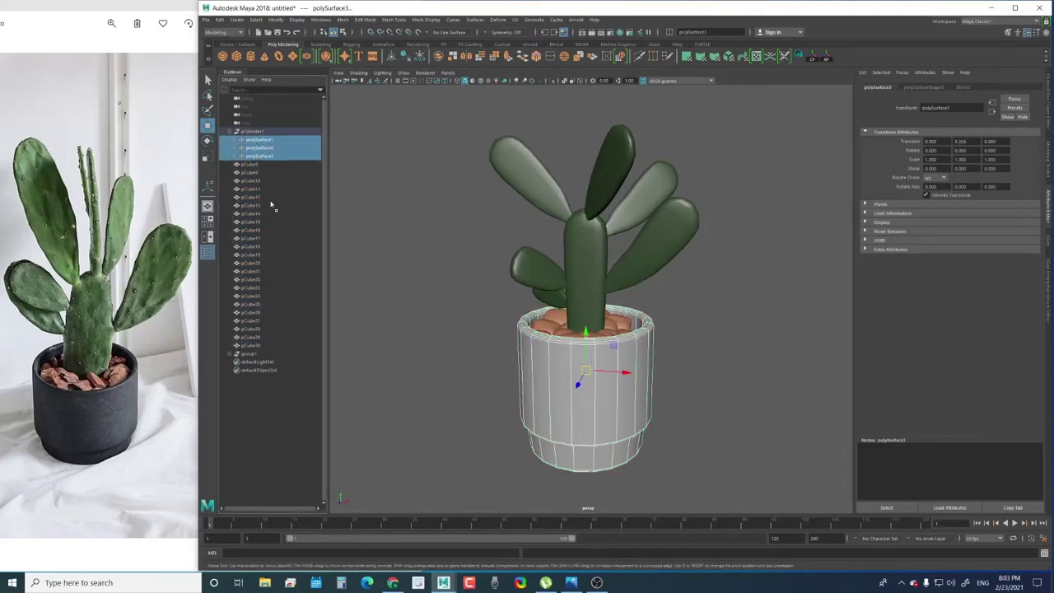
# Move the pot surfaces out of pCylinder1 and rename group1 to cactus1
pyautogui.moveTo(272, 206); pyautogui.dragTo(300, 387)
pyautogui.click(257, 329)
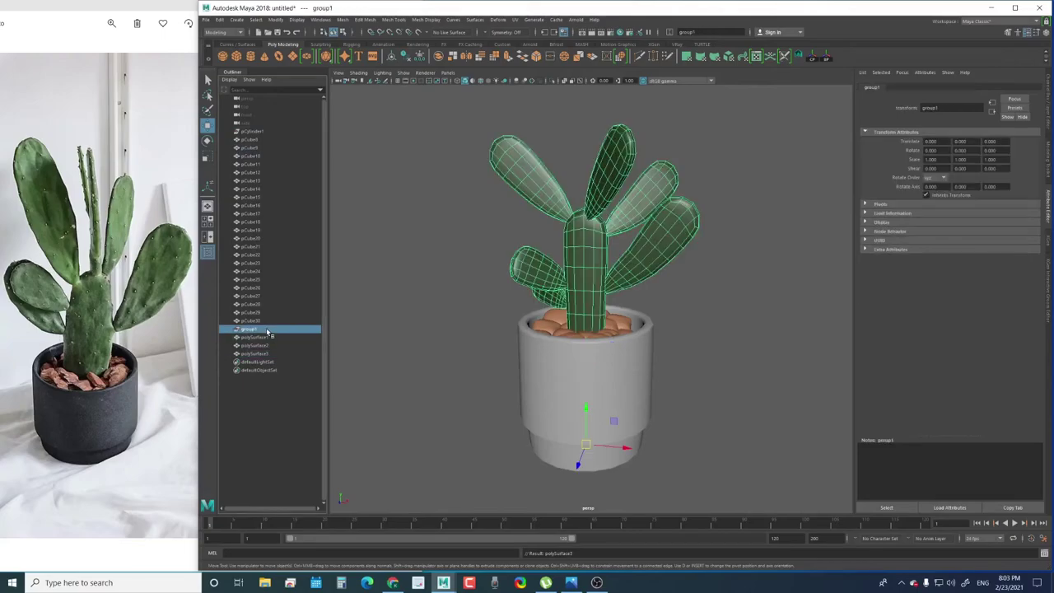
pyautogui.doubleClick(257, 330)
pyautogui.write('ca')
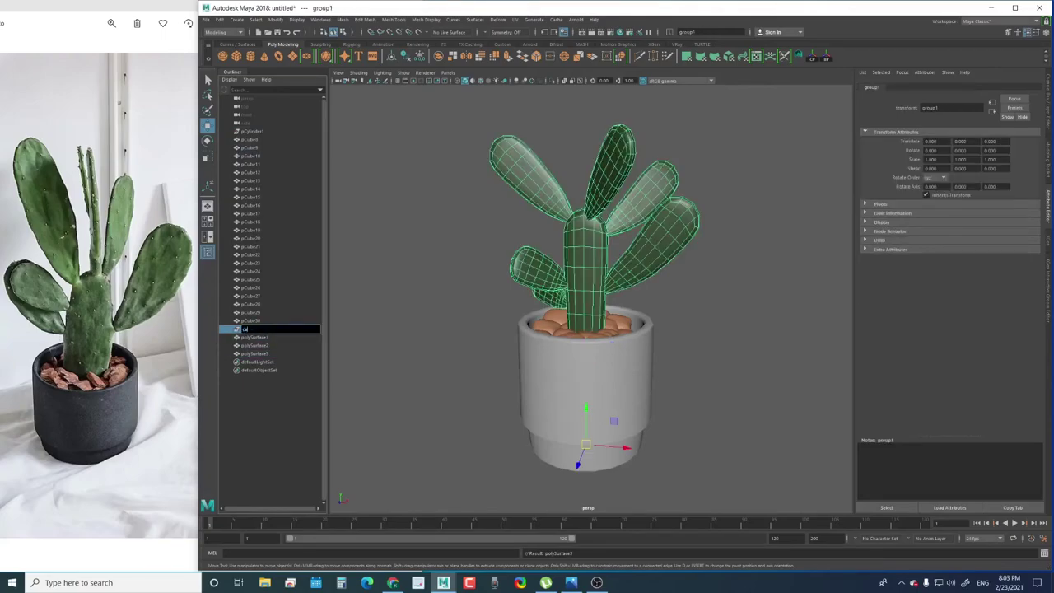
pyautogui.write('ctus1')
pyautogui.press('Return')
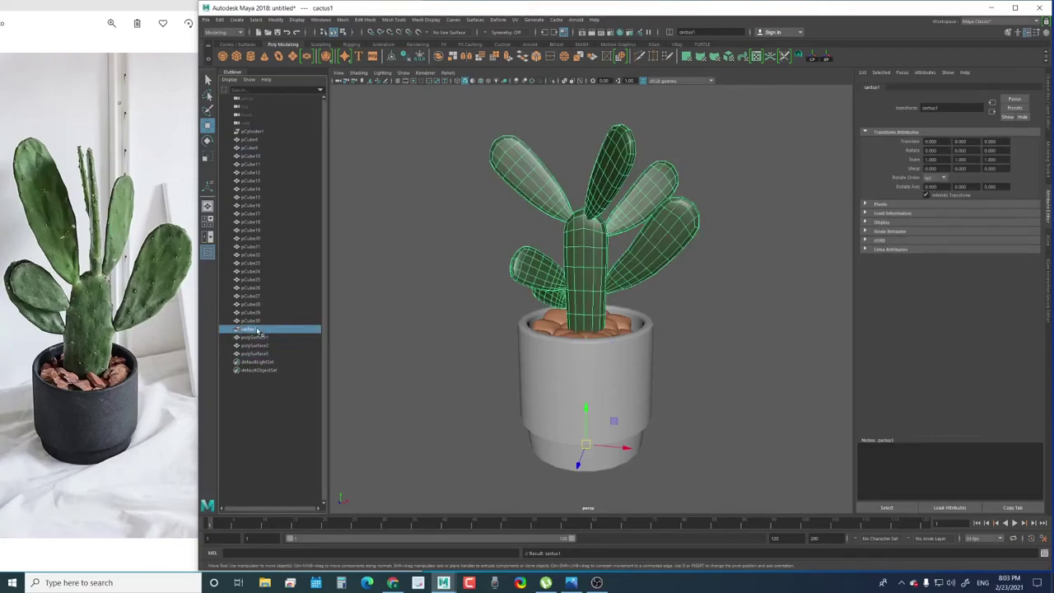
# Rename the pot surface polySurface1 to pot1 in the Outliner
pyautogui.click(251, 132)
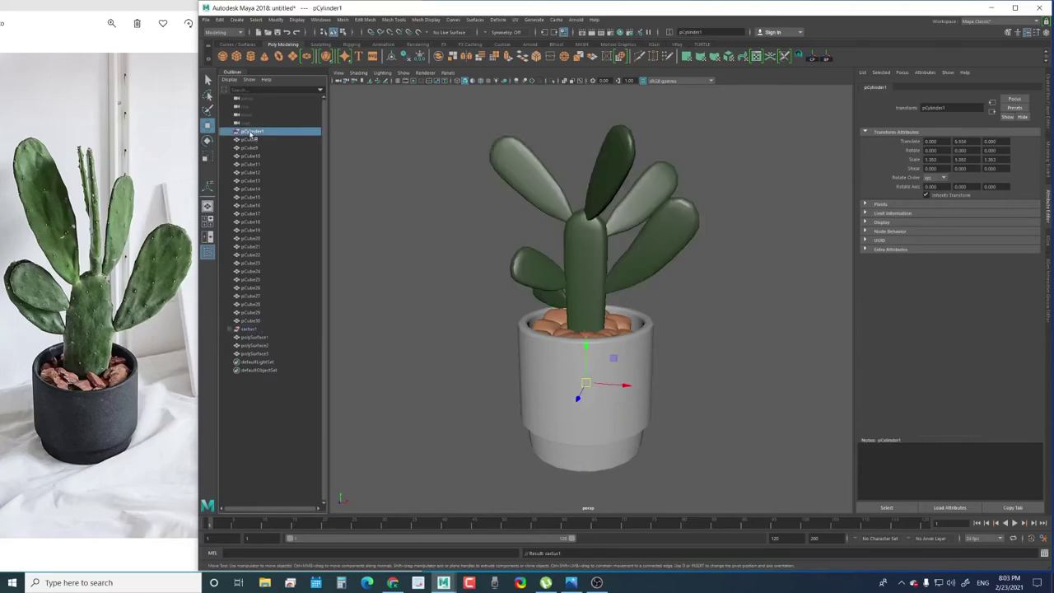
pyautogui.click(511, 219)
pyautogui.keyDown('alt'); pyautogui.moveTo(502, 207); pyautogui.dragTo(503, 222); pyautogui.keyUp('alt')
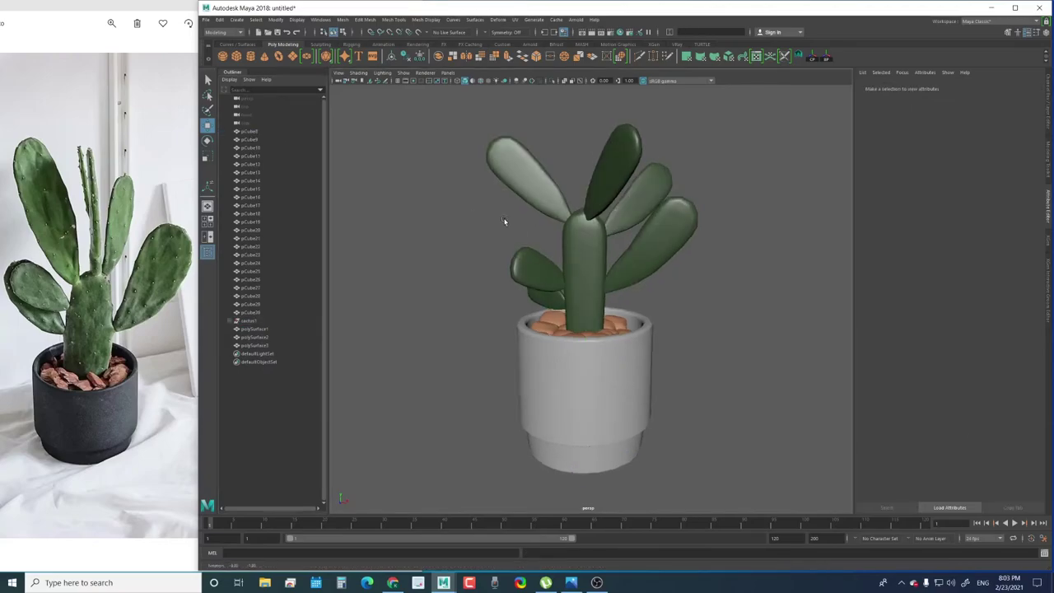
pyautogui.click(286, 329)
pyautogui.doubleClick(272, 331)
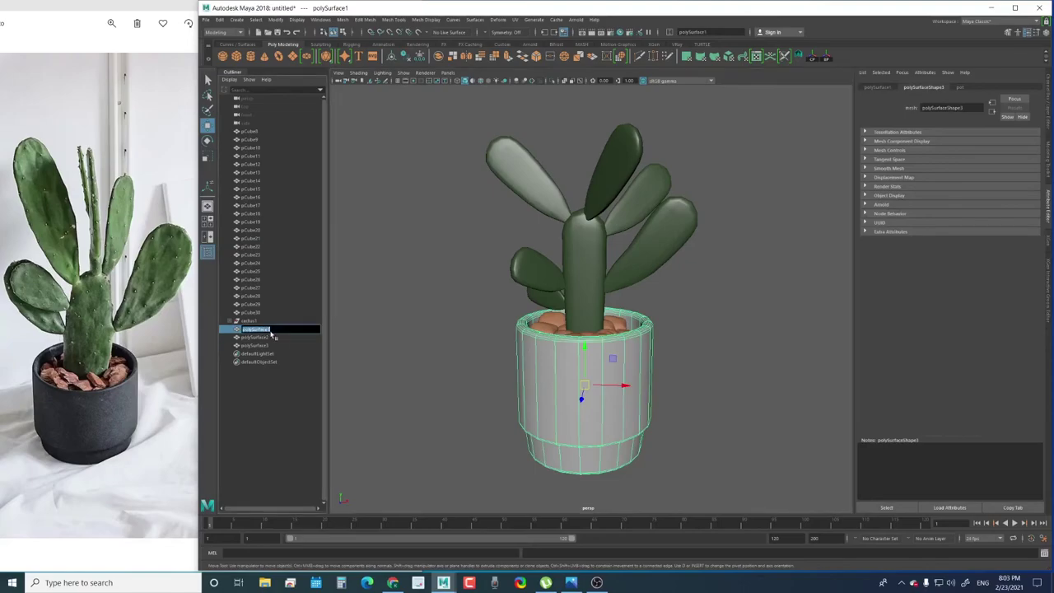
pyautogui.write('pot')
pyautogui.press('Return')
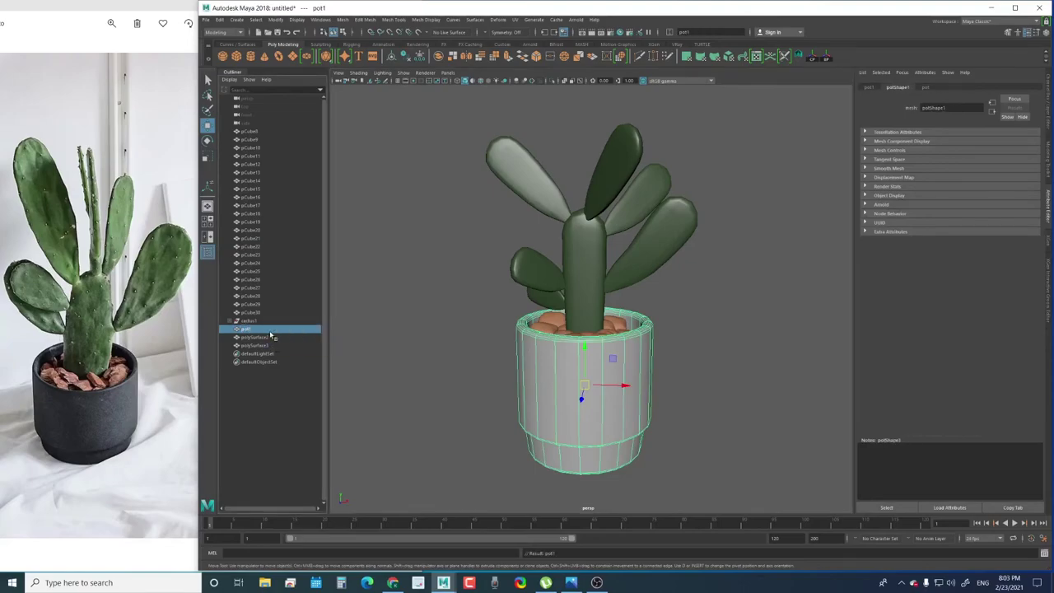
# Group the remaining polySurfaces and pebble pieces and name the group rocks
pyautogui.moveTo(268, 336); pyautogui.dragTo(268, 346)
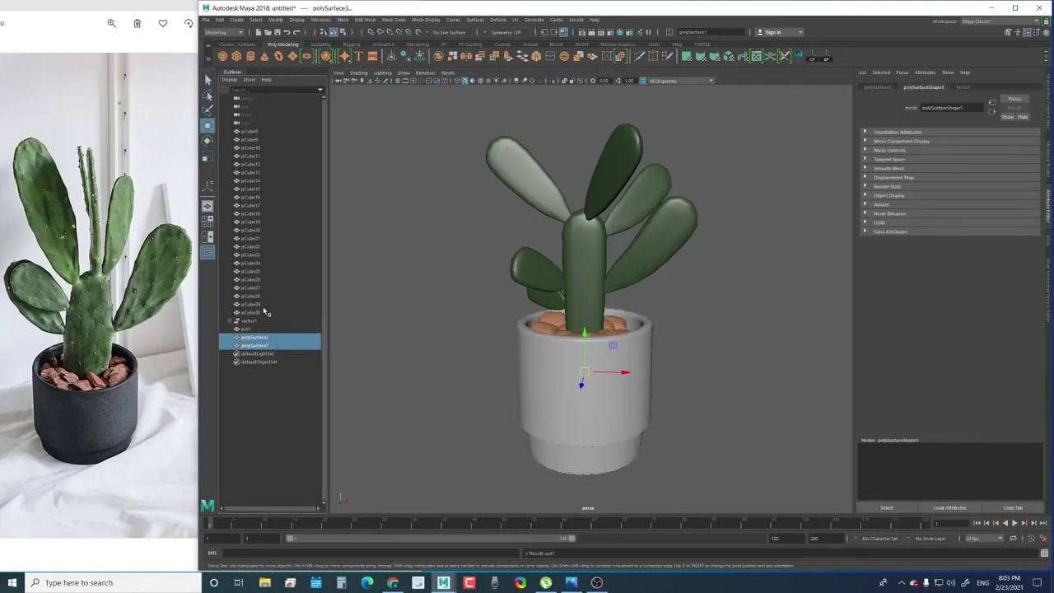
pyautogui.keyDown('ctrl'); pyautogui.click(263, 313); pyautogui.keyUp('ctrl')
pyautogui.keyDown('shift'); pyautogui.click(257, 132); pyautogui.keyUp('shift')
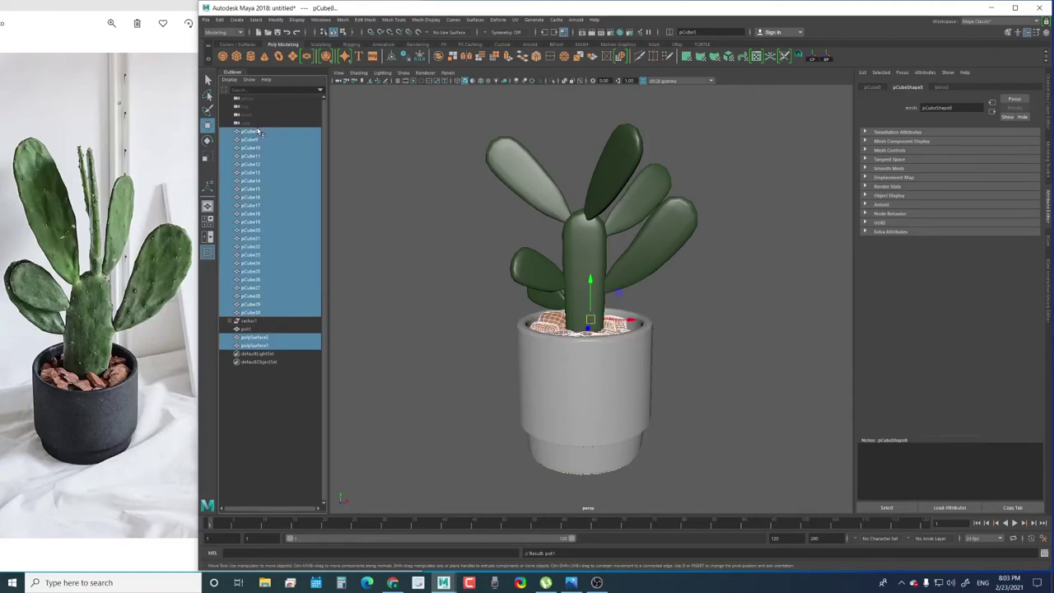
pyautogui.hotkey('ctrl', 'g')
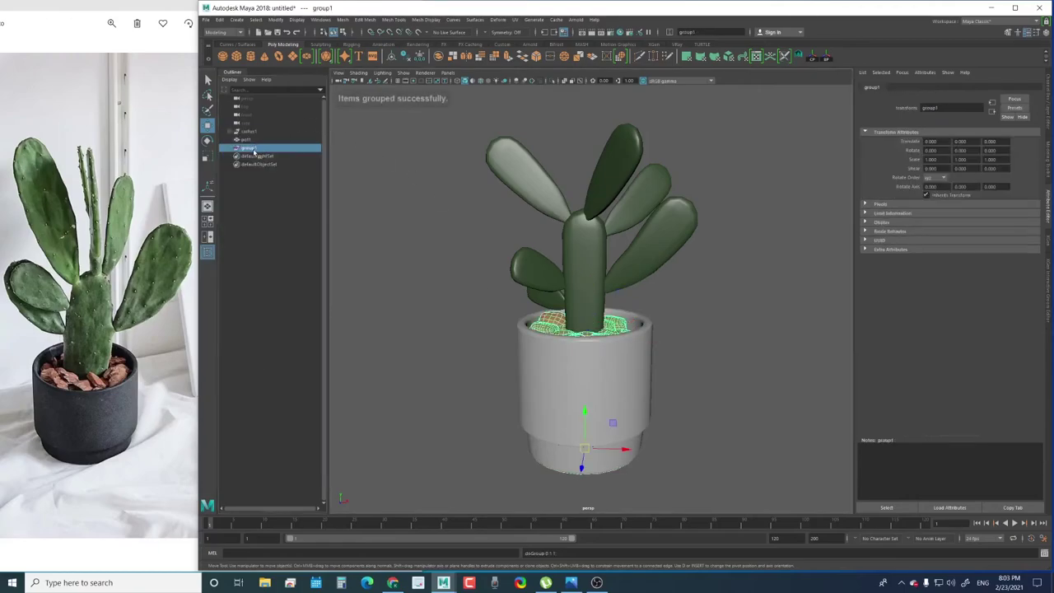
pyautogui.doubleClick(255, 150)
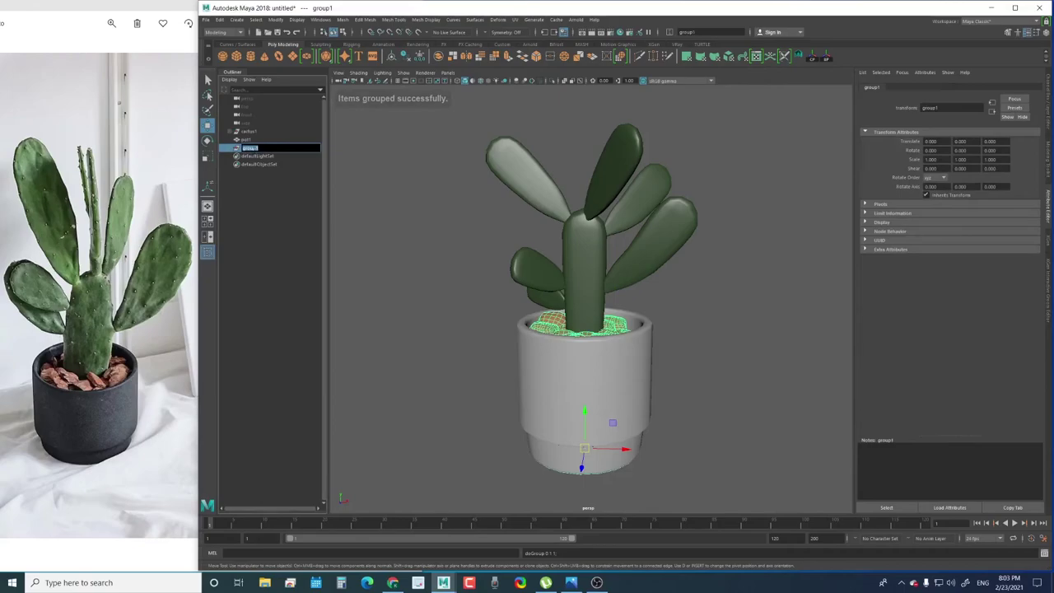
pyautogui.write('rock')
pyautogui.press('Return')
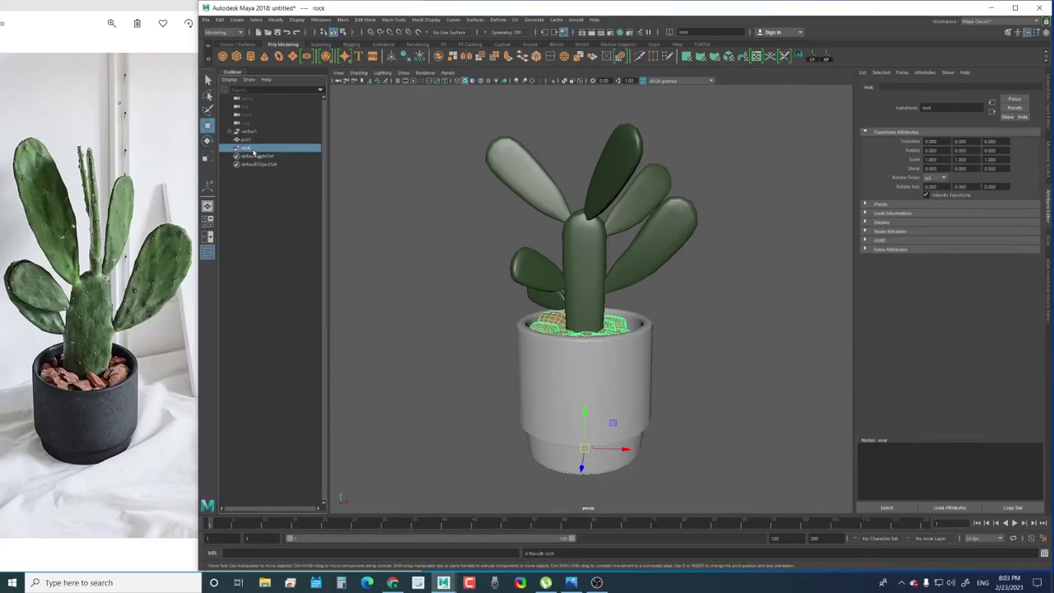
pyautogui.doubleClick(255, 150)
pyautogui.write('s')
pyautogui.press('Return')
# Rename cactus1 to cactus, then group cactus, pot1 and rocks as cactus_MD
pyautogui.doubleClick(269, 132)
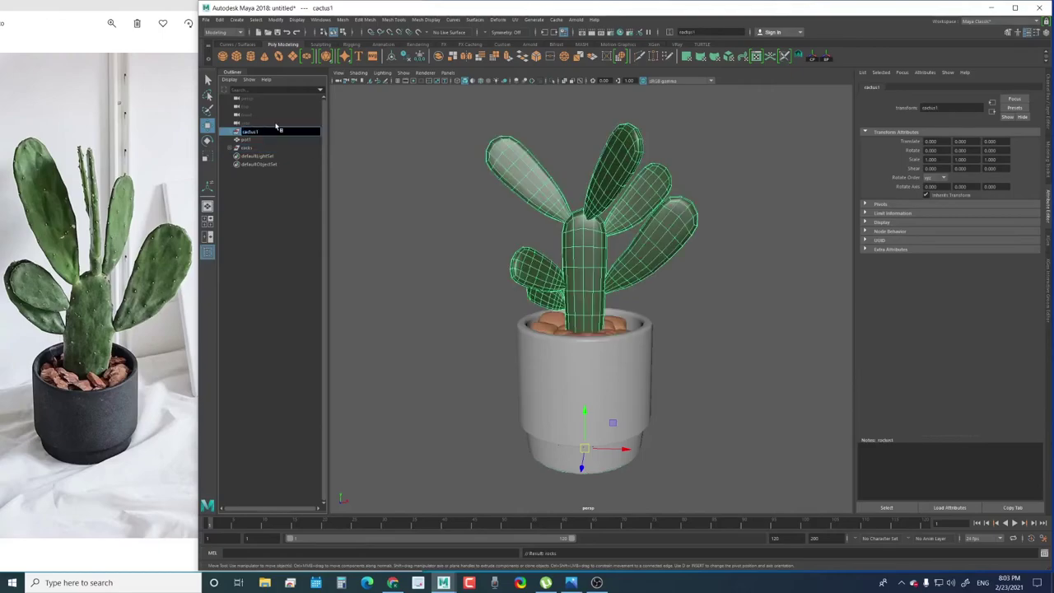
pyautogui.press('Return')
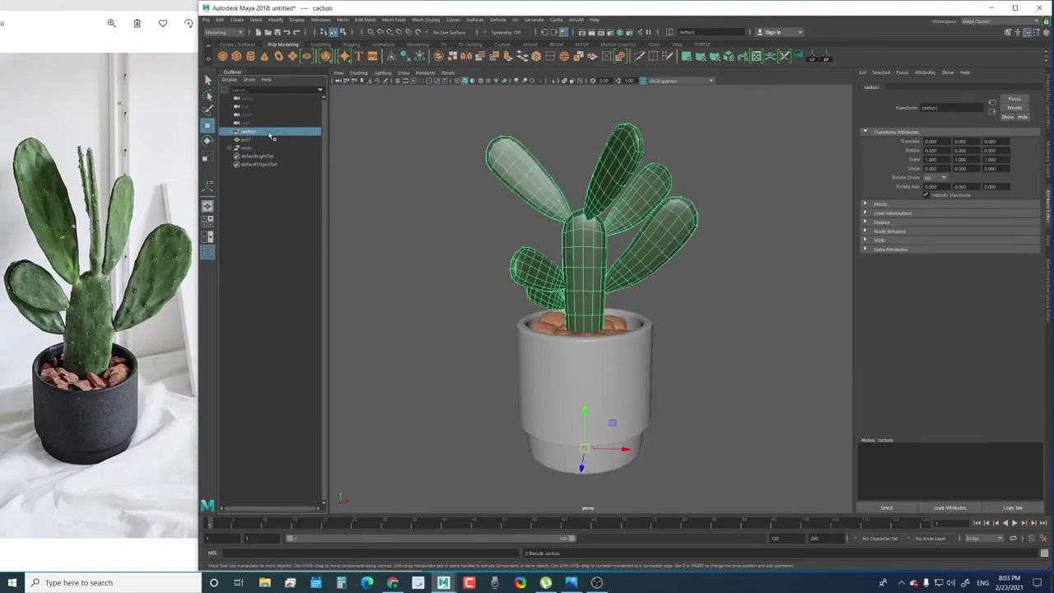
pyautogui.moveTo(271, 133); pyautogui.dragTo(261, 148)
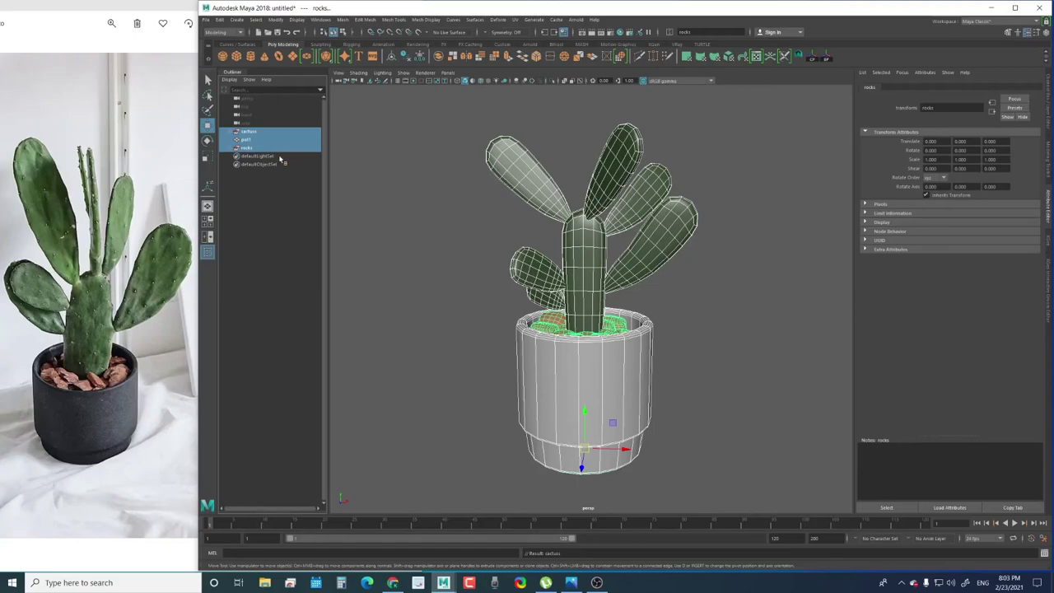
pyautogui.hotkey('ctrl', 'g')
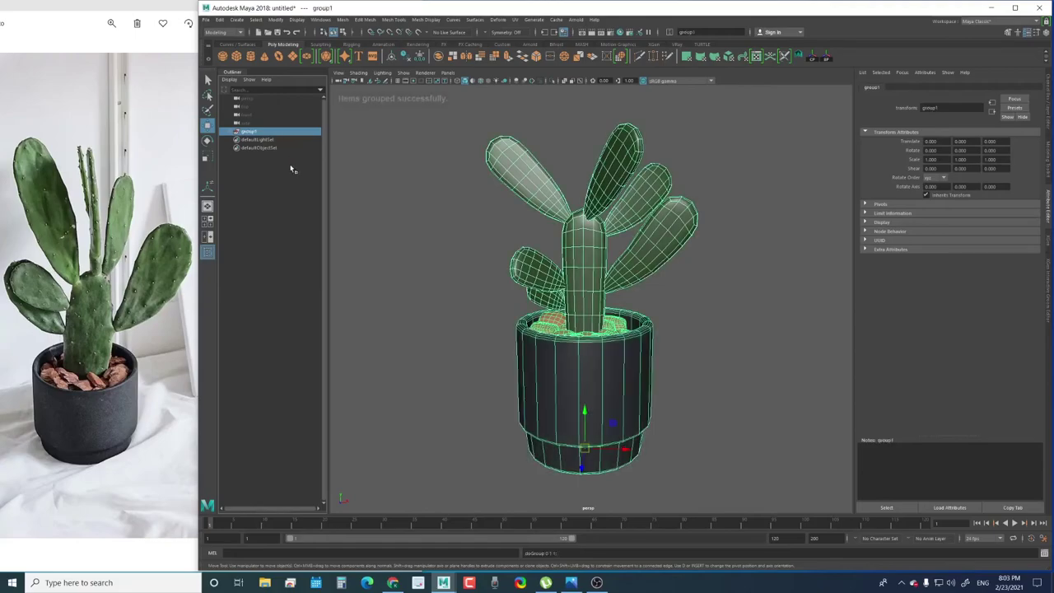
pyautogui.doubleClick(245, 134)
pyautogui.write('d')
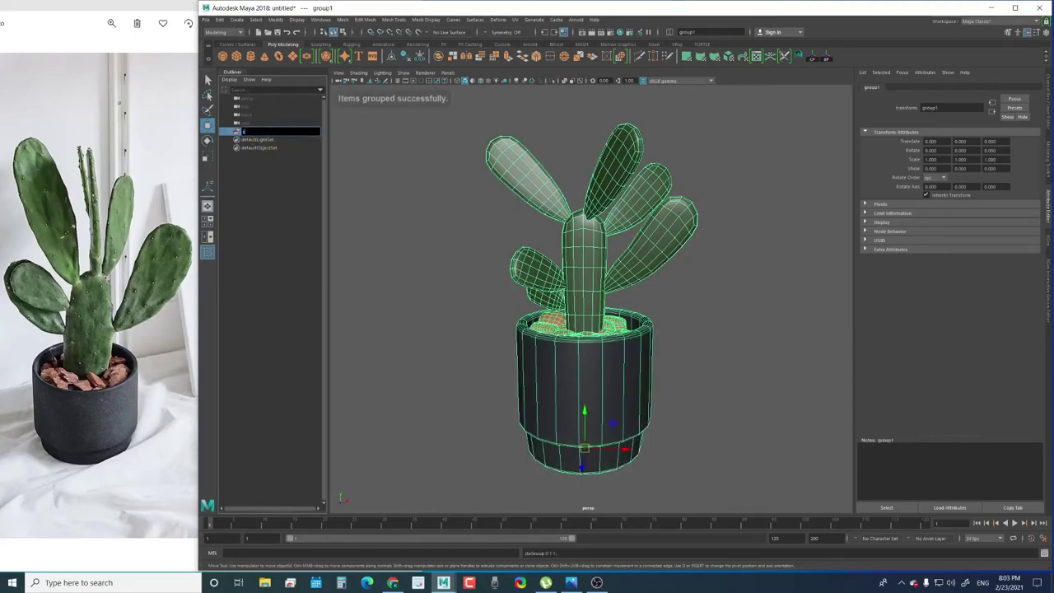
pyautogui.write('actus_MD')
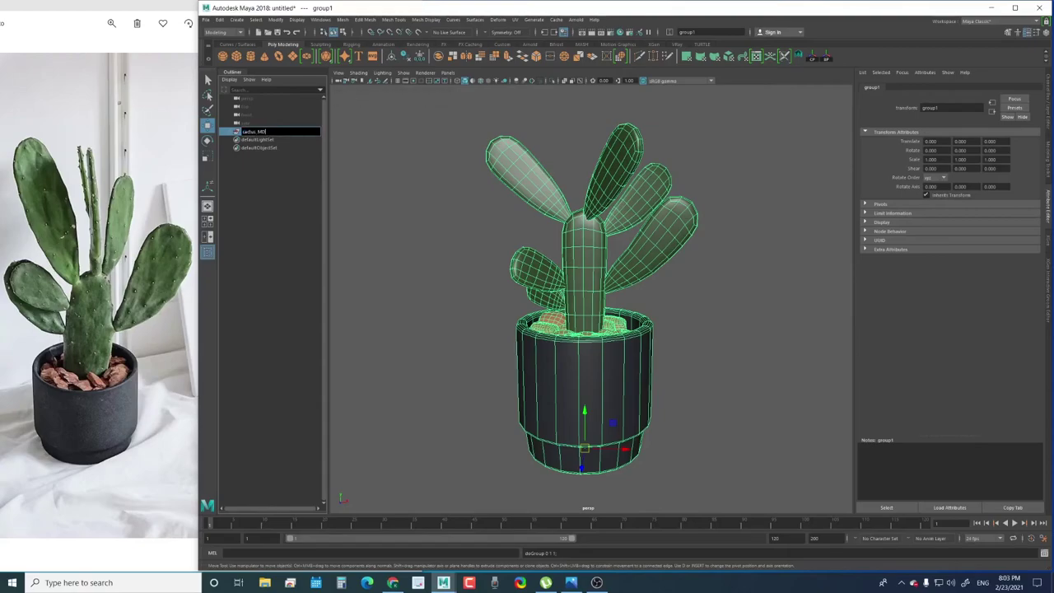
pyautogui.press('Return')
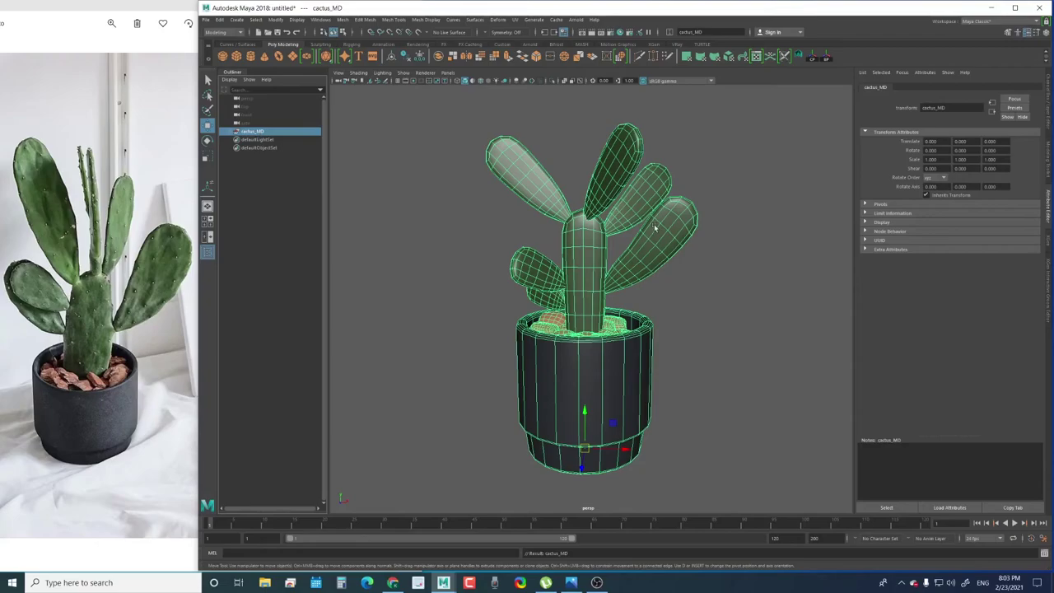
pyautogui.moveTo(651, 213)
pyautogui.keyDown('alt'); pyautogui.mouseDown()
pyautogui.moveTo(746, 347)
pyautogui.moveTo(725, 301)
pyautogui.moveTo(718, 316)
pyautogui.mouseUp(); pyautogui.keyUp('alt')
# Orbit around the finished cactus and expand cactus_MD to show cactus, pot1 and rocks
pyautogui.click(745, 348)
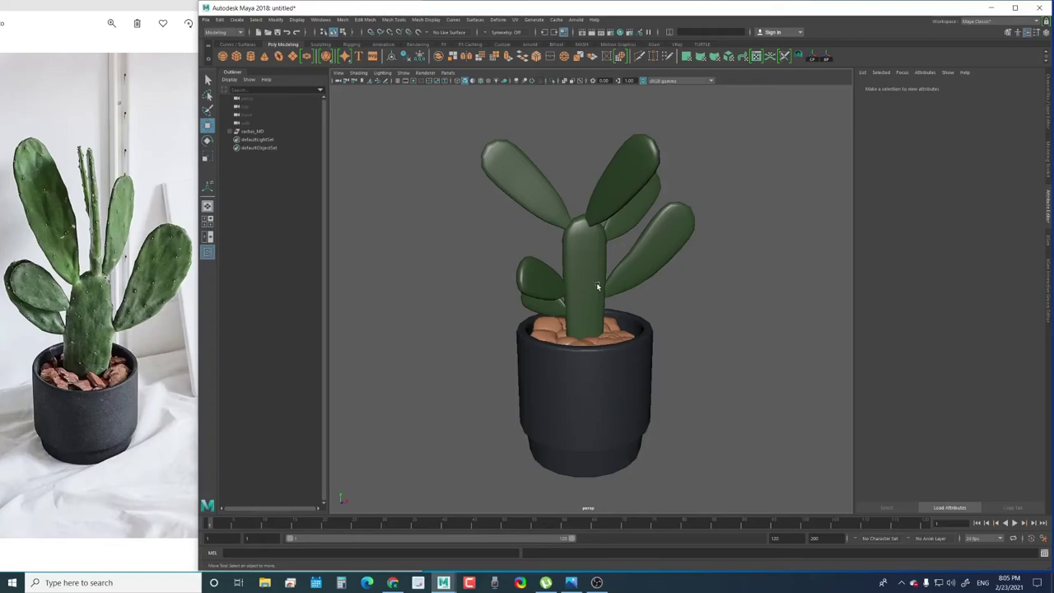
pyautogui.keyDown('alt'); pyautogui.moveTo(690, 316); pyautogui.dragTo(732, 310); pyautogui.keyUp('alt')
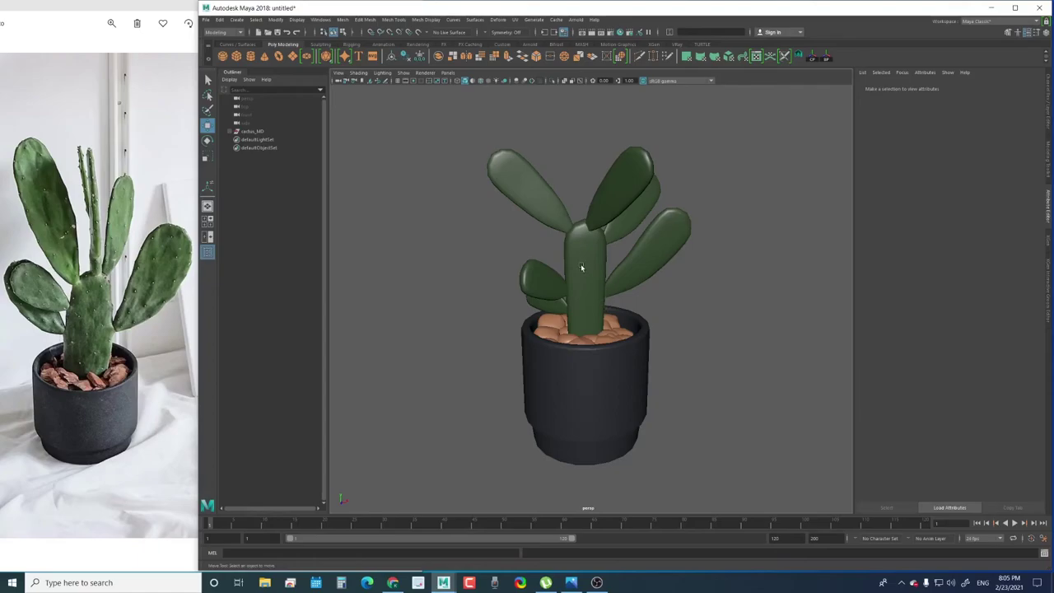
pyautogui.click(233, 131)
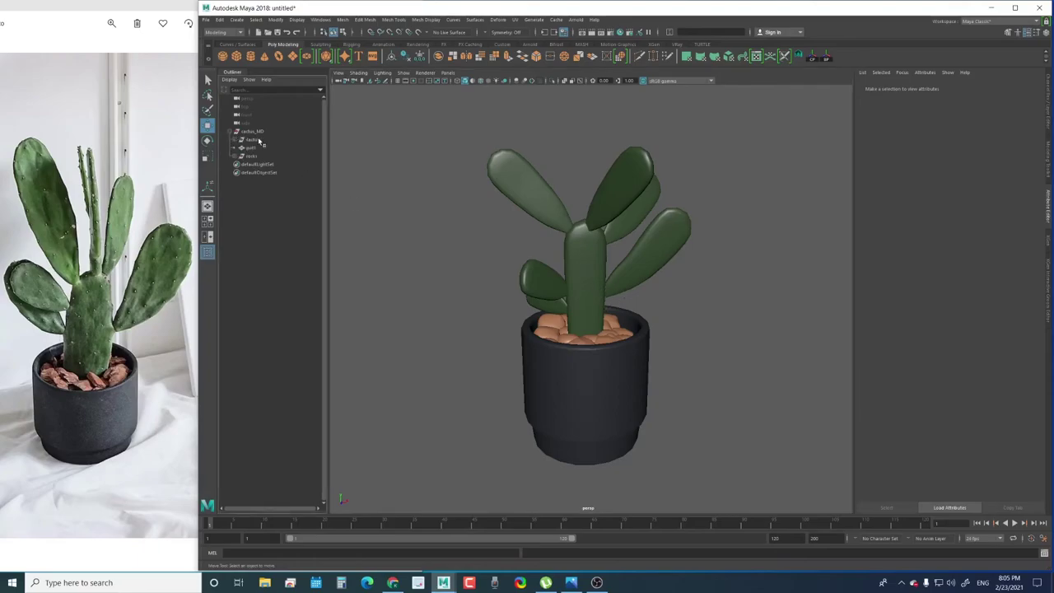
pyautogui.click(262, 143)
pyautogui.press('r')
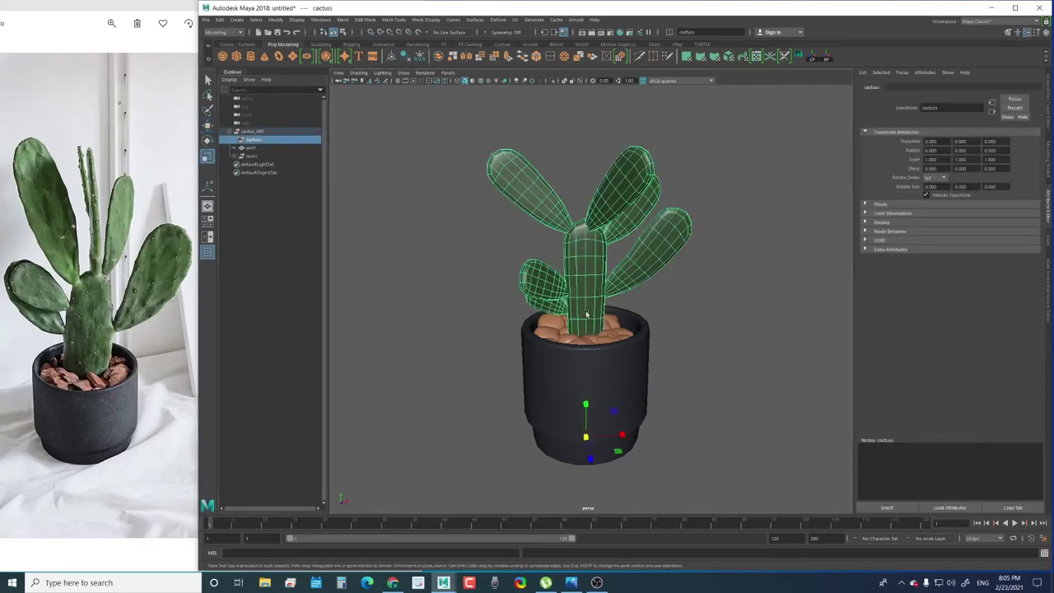
pyautogui.click(595, 288)
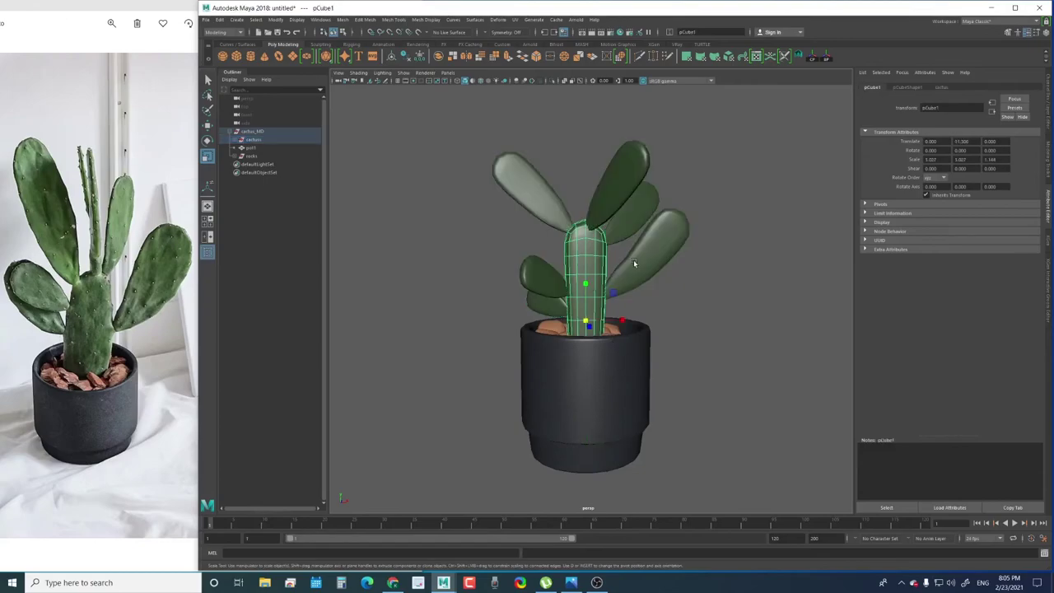
pyautogui.keyDown('shift'); pyautogui.click(634, 260); pyautogui.keyUp('shift')
pyautogui.keyDown('shift'); pyautogui.click(625, 222); pyautogui.keyUp('shift')
pyautogui.keyDown('shift'); pyautogui.click(615, 196); pyautogui.keyUp('shift')
pyautogui.keyDown('shift'); pyautogui.click(560, 201); pyautogui.keyUp('shift')
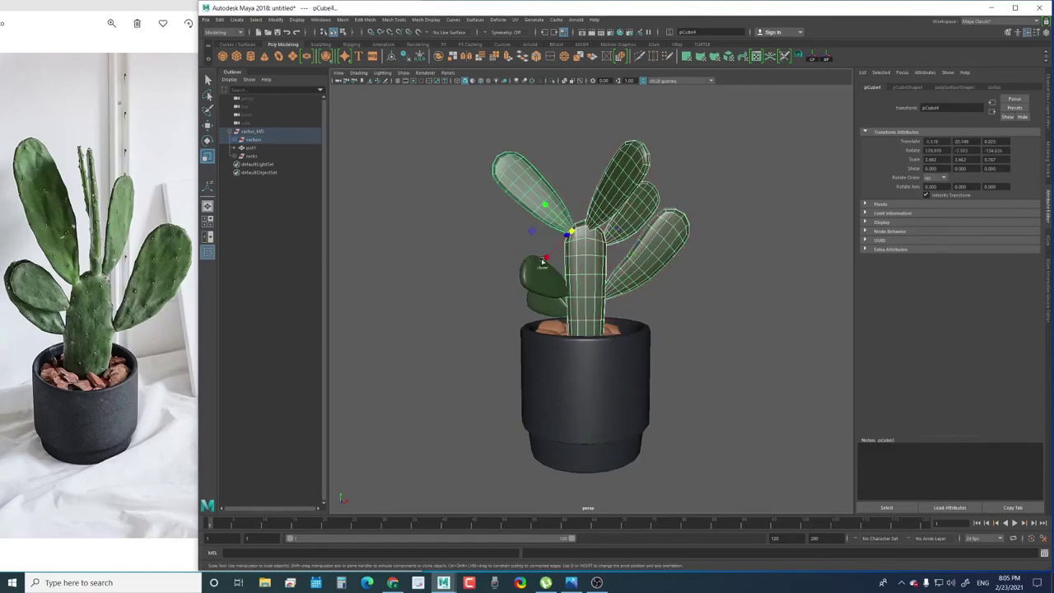
pyautogui.keyDown('shift'); pyautogui.click(541, 265); pyautogui.keyUp('shift')
pyautogui.keyDown('shift'); pyautogui.click(557, 315); pyautogui.keyUp('shift')
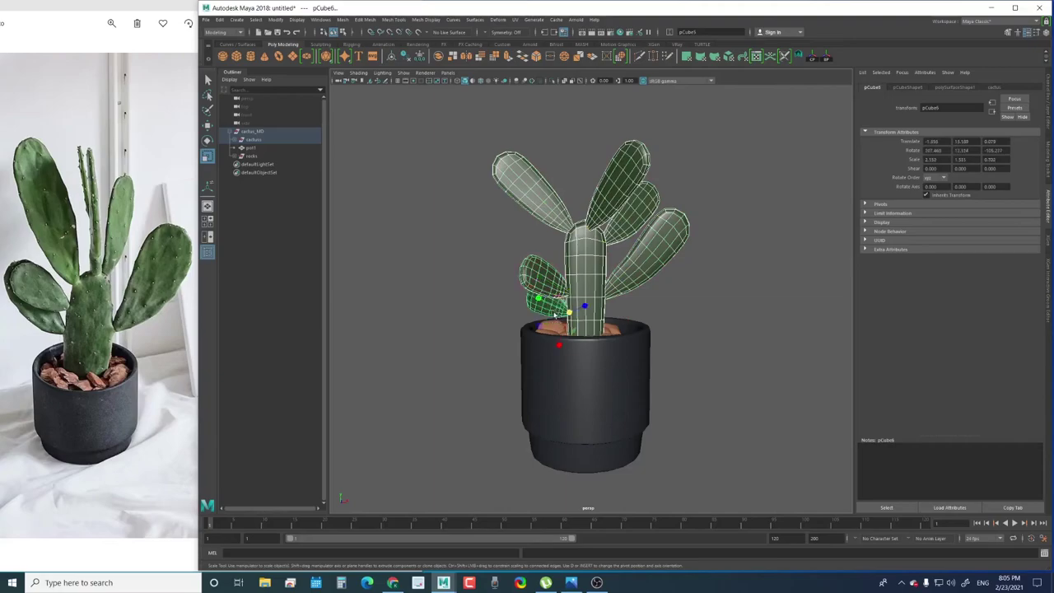
pyautogui.click(276, 140)
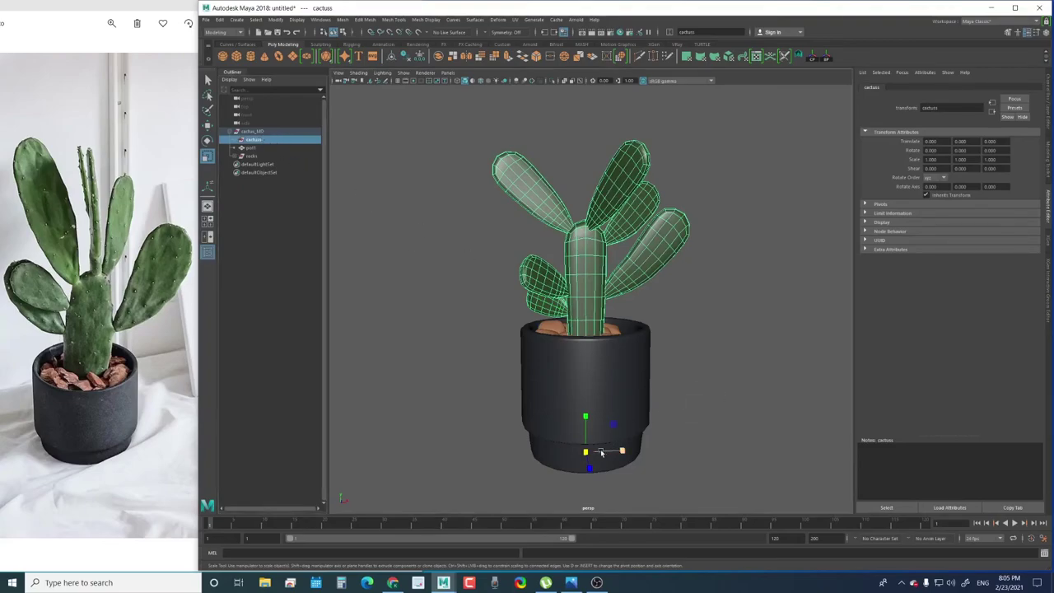
pyautogui.moveTo(677, 389)
pyautogui.mouseDown(button='middle')
pyautogui.moveTo(678, 426)
pyautogui.moveTo(721, 416)
pyautogui.mouseUp(button='middle')
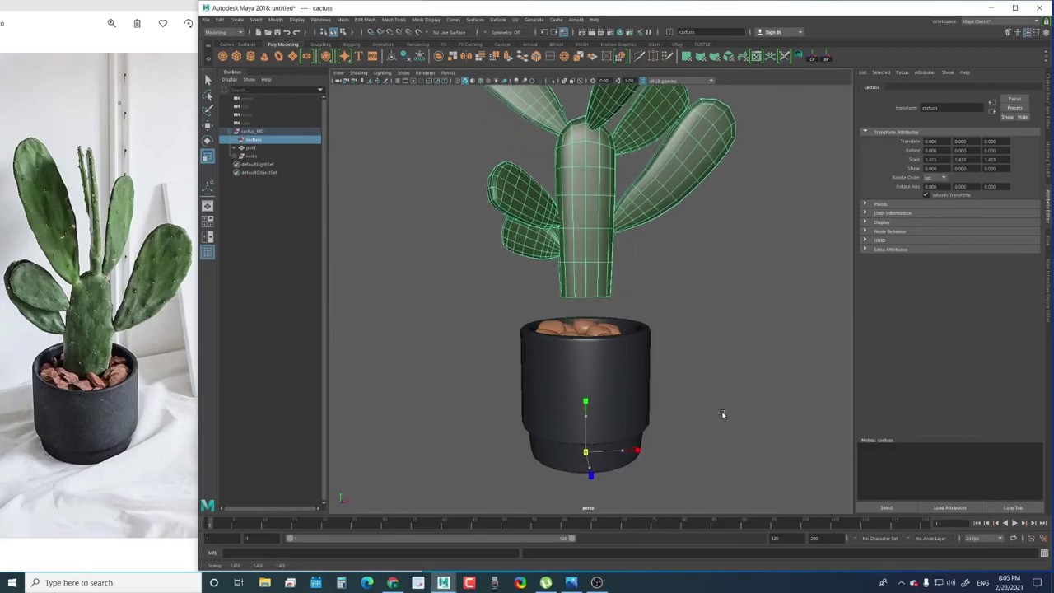
pyautogui.keyDown('alt'); pyautogui.moveTo(721, 416); pyautogui.dragTo(696, 360, button='right'); pyautogui.keyUp('alt')
pyautogui.moveTo(697, 360); pyautogui.dragTo(631, 394, button='middle')
pyautogui.keyDown('alt'); pyautogui.moveTo(630, 393); pyautogui.dragTo(605, 343); pyautogui.keyUp('alt')
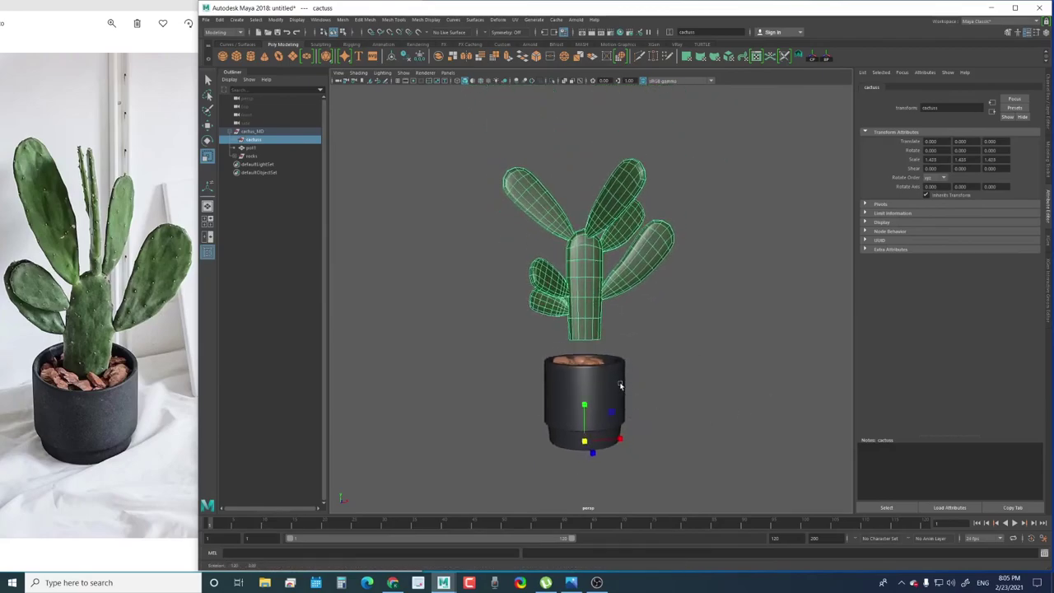
pyautogui.hotkey('ctrl', 'z')
pyautogui.hotkey('ctrl', 'z')
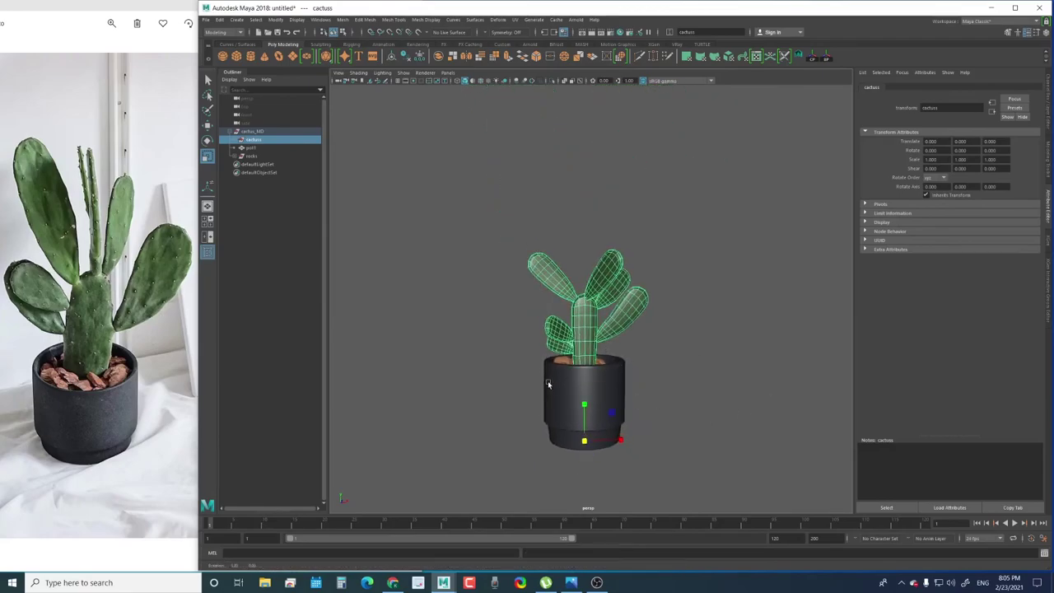
pyautogui.hotkey('ctrl', 'z')
pyautogui.hotkey('ctrl', 'z')
pyautogui.hotkey('ctrl', 'z')
pyautogui.hotkey('ctrl', 'z')
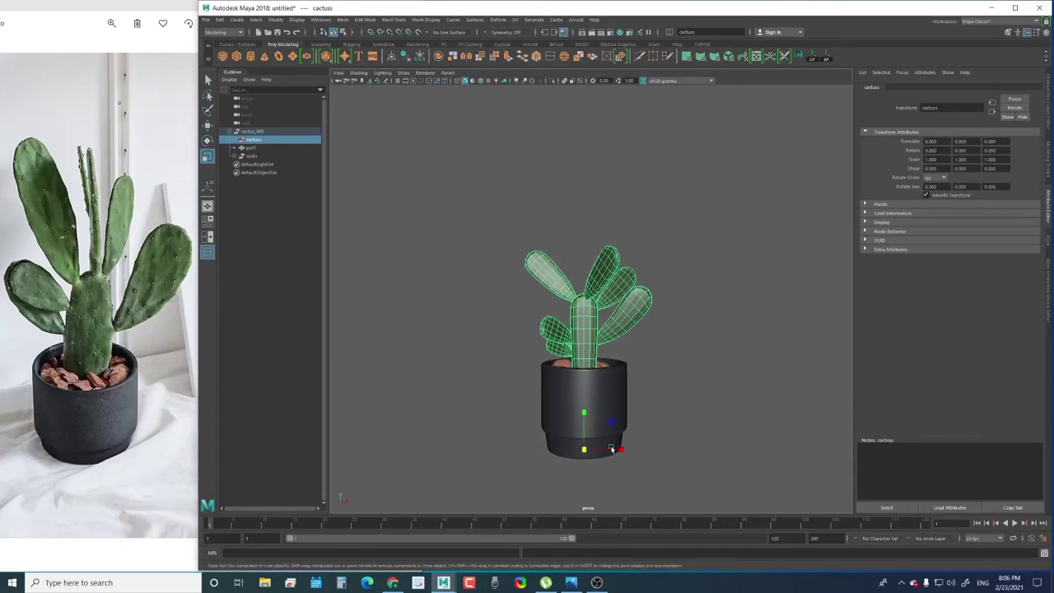
pyautogui.hotkey('ctrl', 'z')
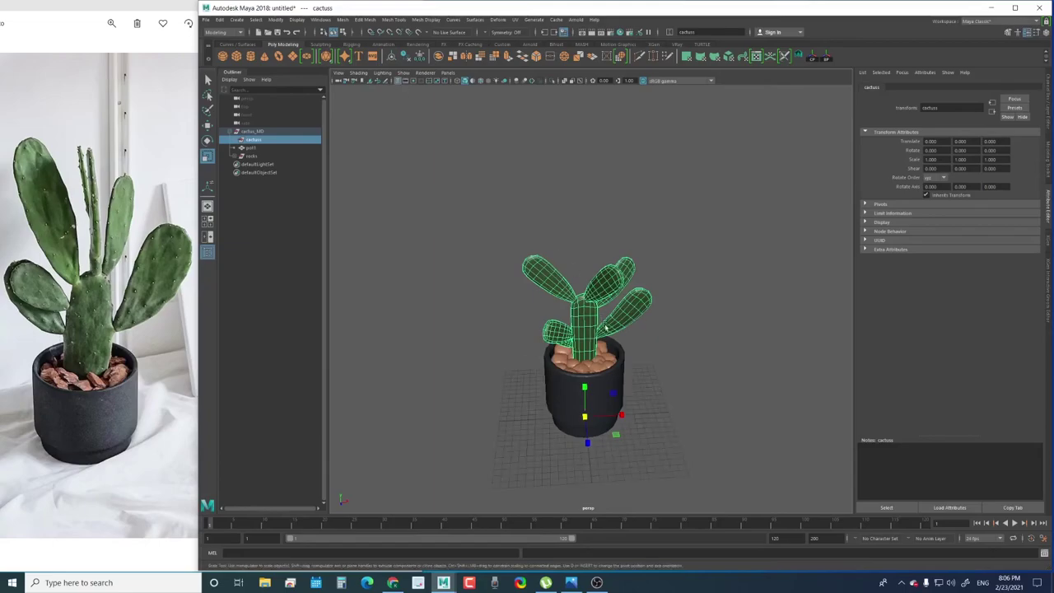
pyautogui.keyDown('alt'); pyautogui.moveTo(576, 330); pyautogui.dragTo(608, 390); pyautogui.keyUp('alt')
pyautogui.scroll(2, 609, 389)
pyautogui.press('w')
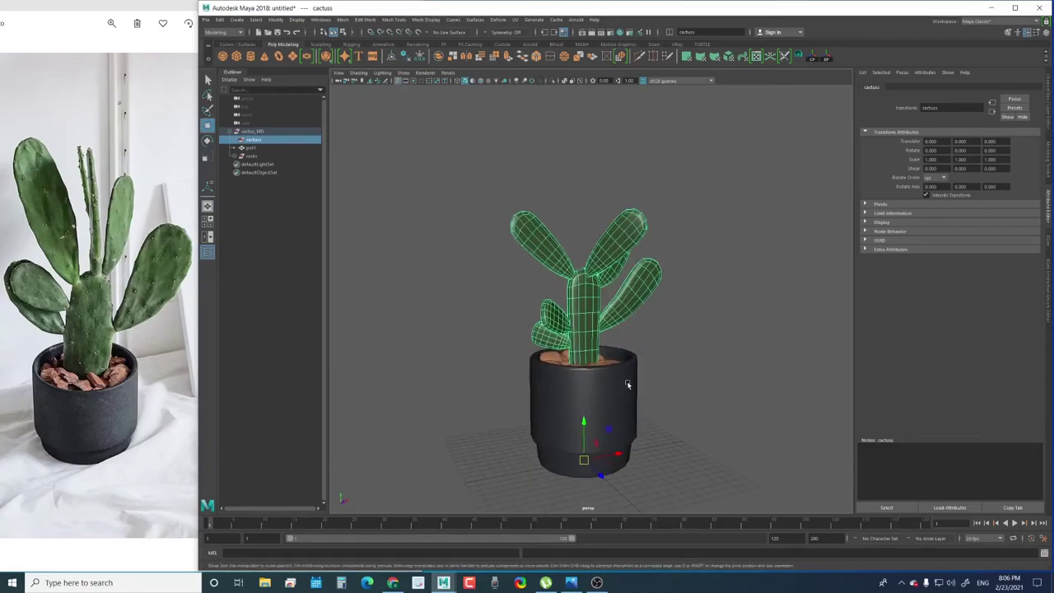
# Select pot1 and grid-snap its pivot down to the pot's base
pyautogui.click(252, 131)
pyautogui.click(254, 147)
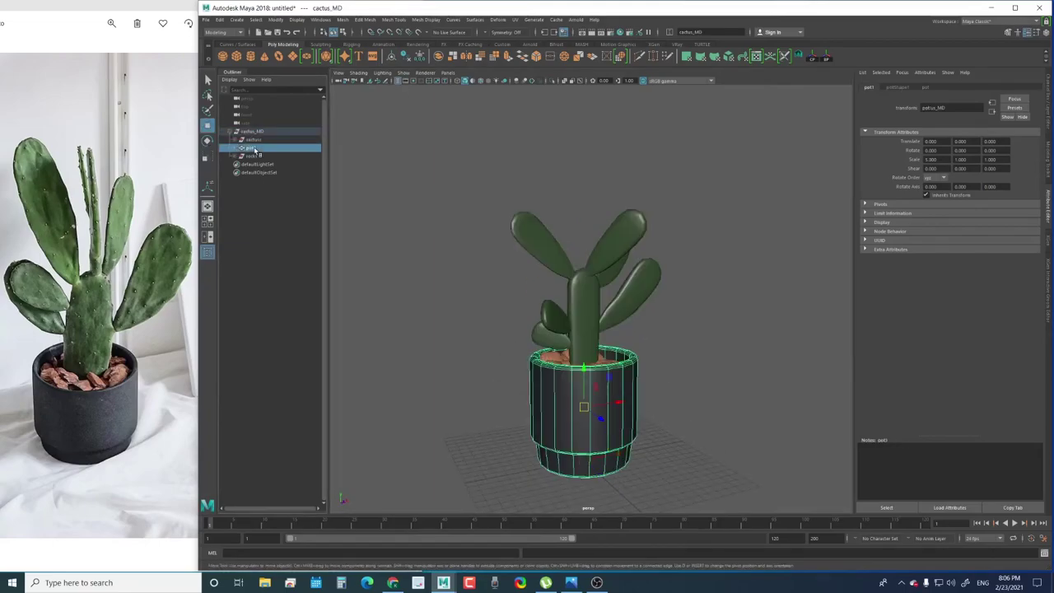
pyautogui.click(254, 156)
pyautogui.click(259, 140)
pyautogui.click(256, 149)
pyautogui.keyDown('alt'); pyautogui.moveTo(604, 374); pyautogui.dragTo(604, 344, button='middle'); pyautogui.keyUp('alt')
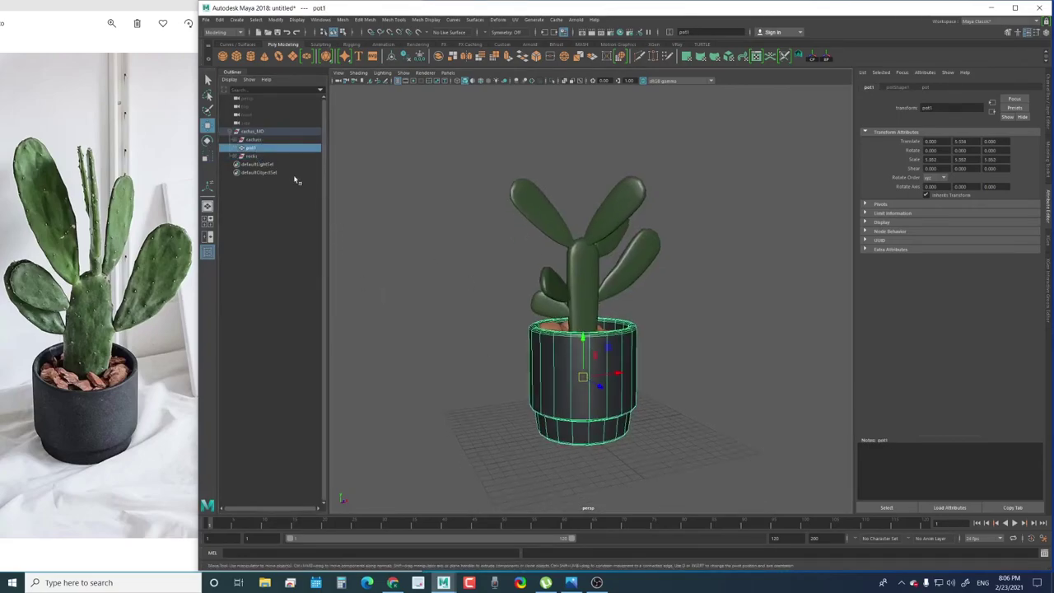
pyautogui.moveTo(580, 387); pyautogui.dragTo(600, 433)
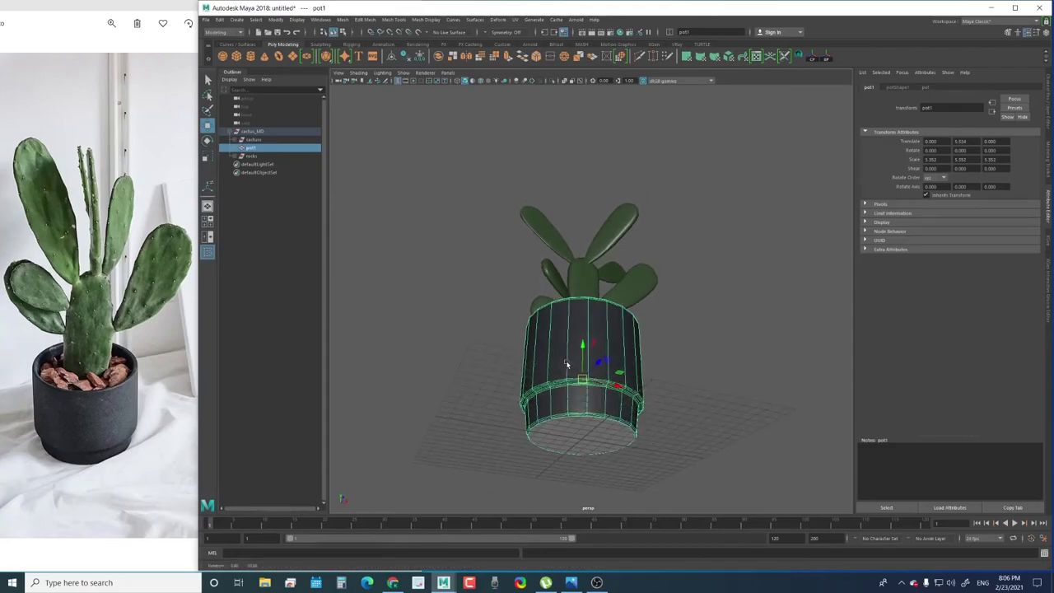
pyautogui.press('d')
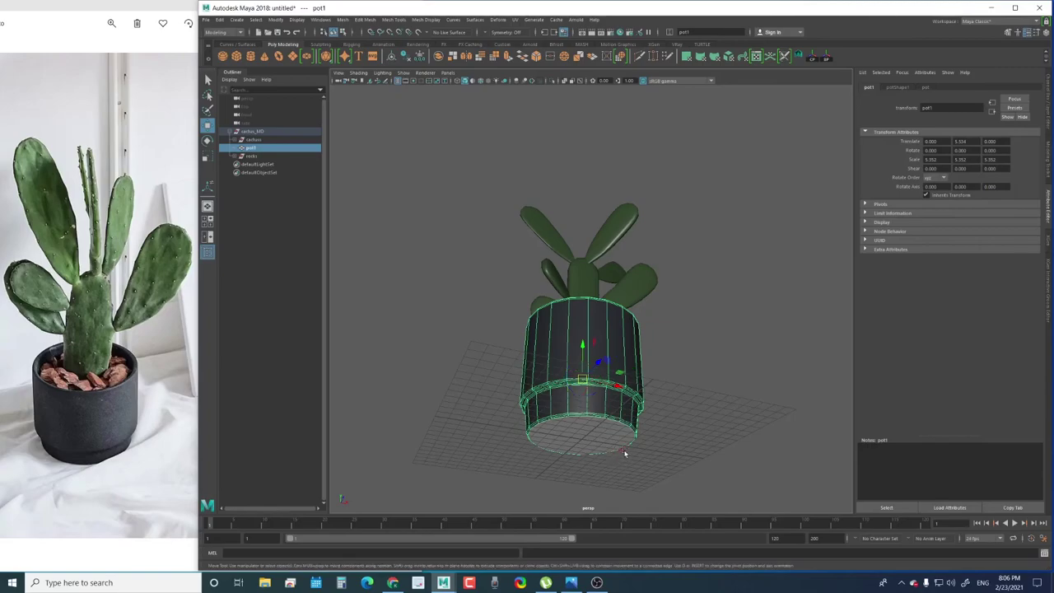
pyautogui.press('x')
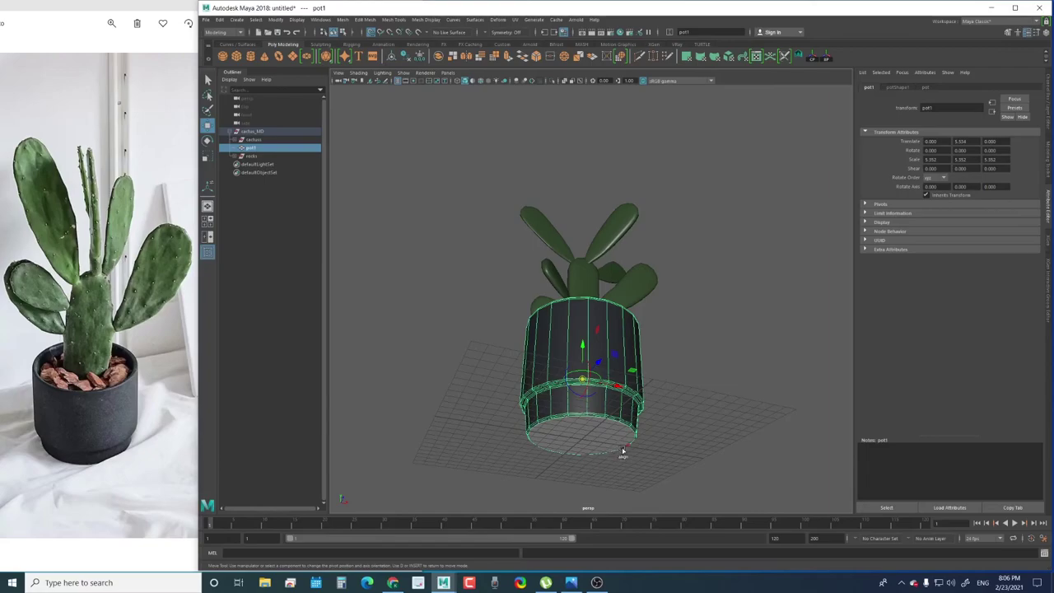
pyautogui.click(622, 450)
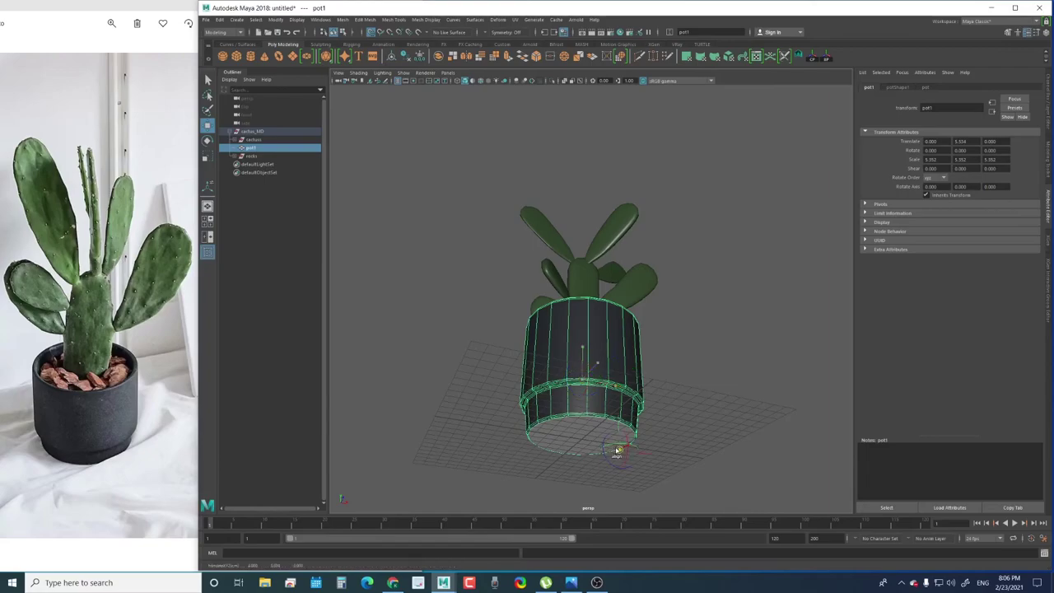
pyautogui.moveTo(613, 445)
pyautogui.mouseDown()
pyautogui.moveTo(674, 401)
pyautogui.moveTo(582, 440)
pyautogui.mouseUp()
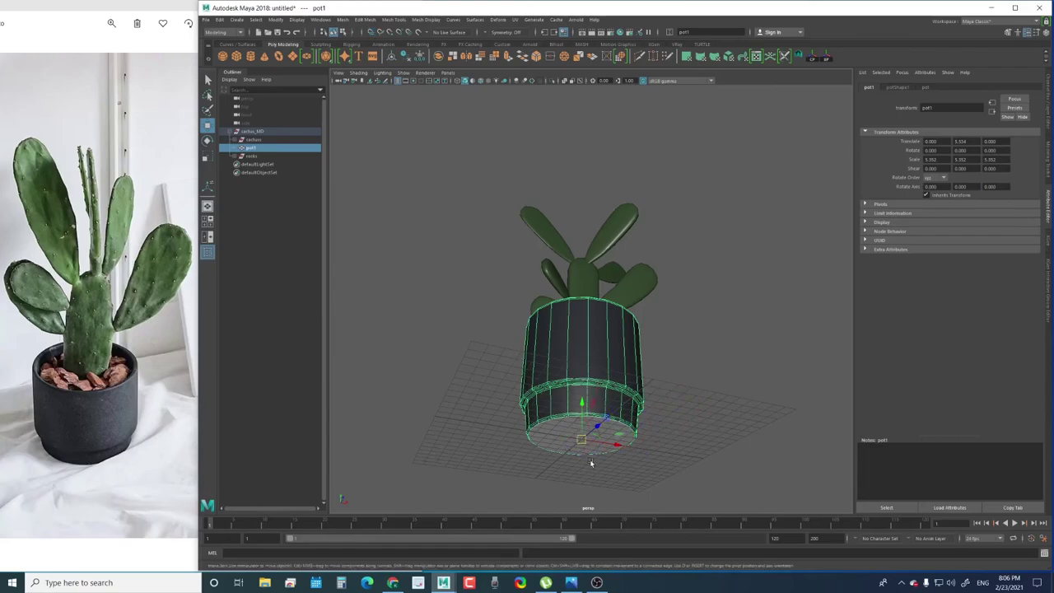
# Inspect the pot's underside and locate the bottom disc polySurface2
pyautogui.keyDown('alt'); pyautogui.moveTo(546, 442); pyautogui.dragTo(543, 344); pyautogui.keyUp('alt')
pyautogui.scroll(3, 544, 344)
pyautogui.moveTo(624, 392)
pyautogui.keyDown('alt'); pyautogui.mouseDown()
pyautogui.moveTo(547, 345)
pyautogui.moveTo(558, 400)
pyautogui.moveTo(574, 394)
pyautogui.mouseUp(); pyautogui.keyUp('alt')
pyautogui.click(559, 400)
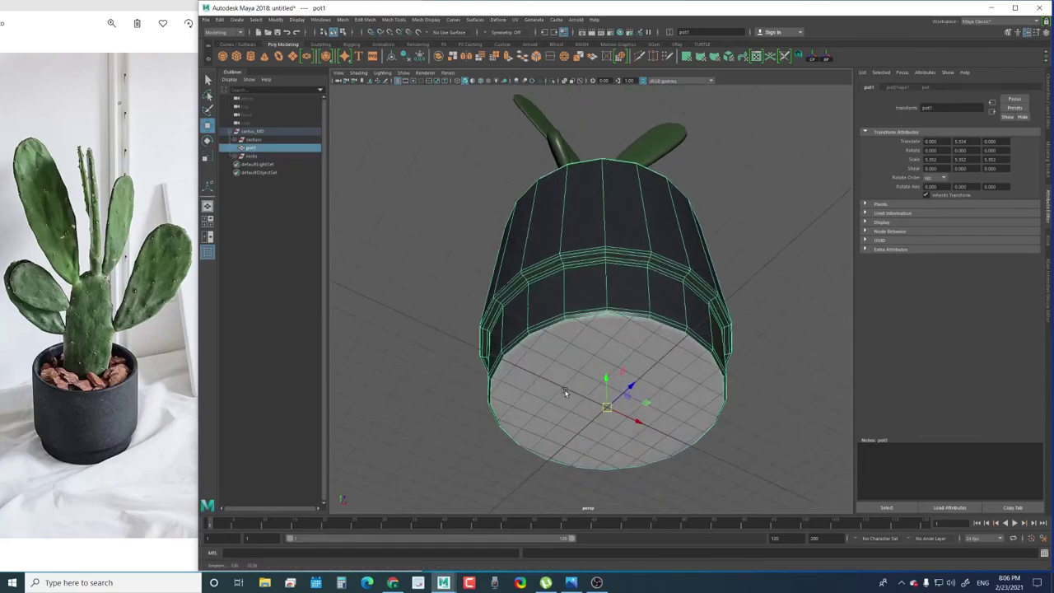
pyautogui.click(574, 394)
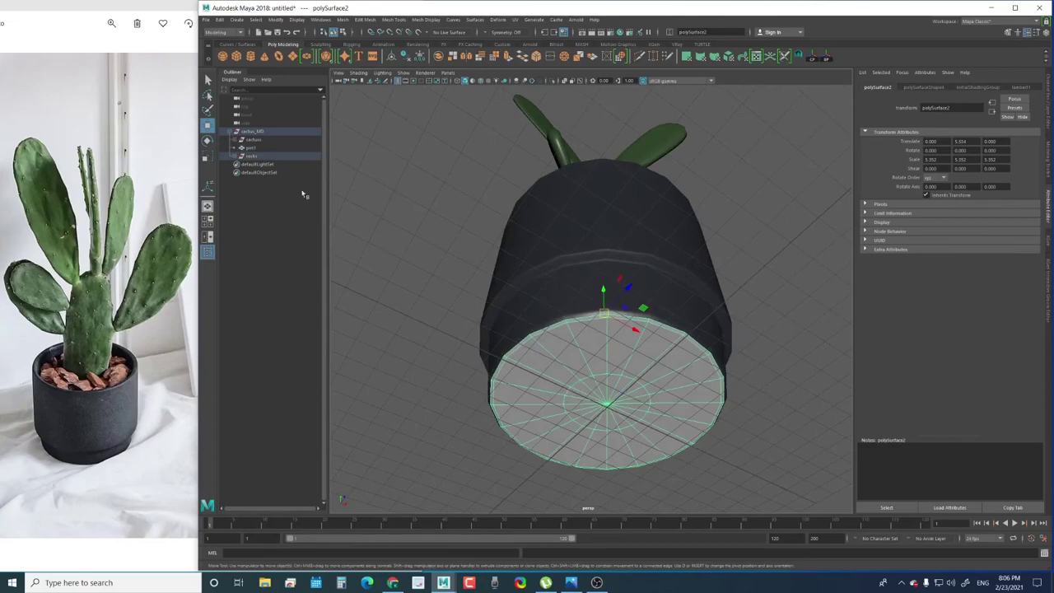
pyautogui.click(235, 159)
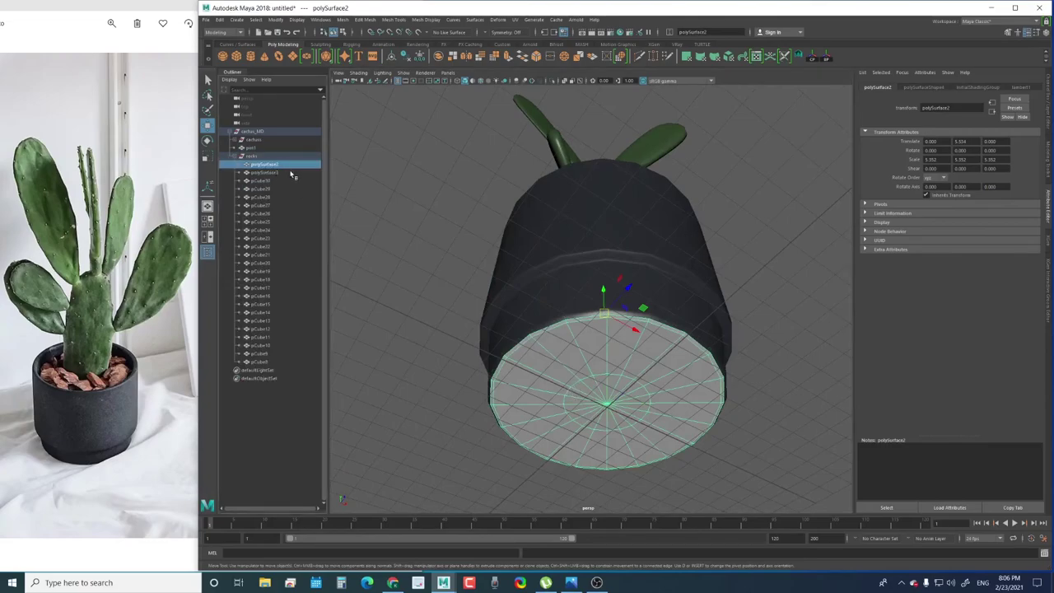
pyautogui.keyDown('alt'); pyautogui.moveTo(635, 365); pyautogui.dragTo(559, 276); pyautogui.keyUp('alt')
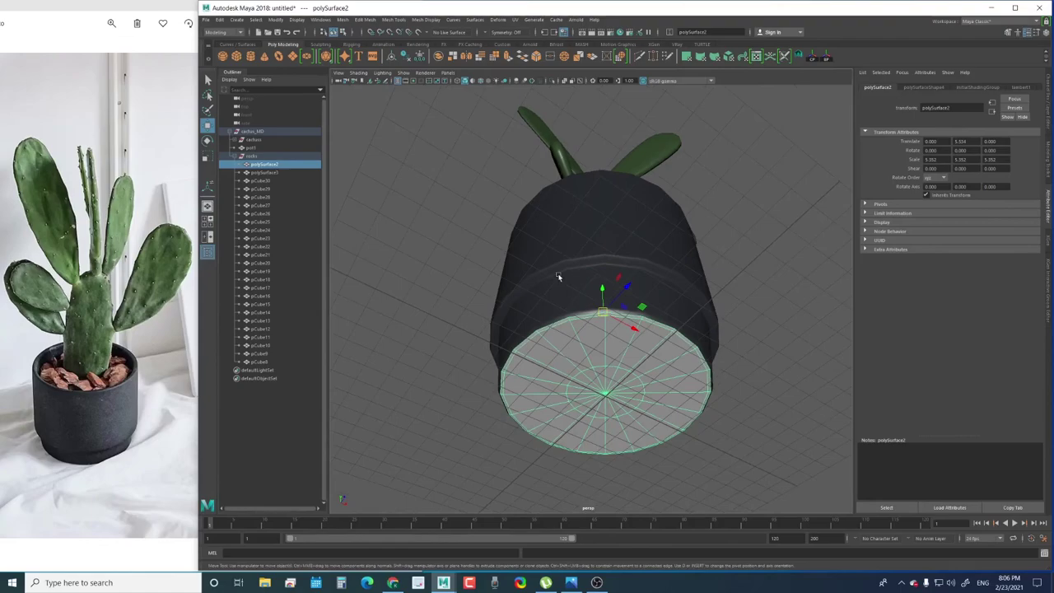
pyautogui.click(559, 277)
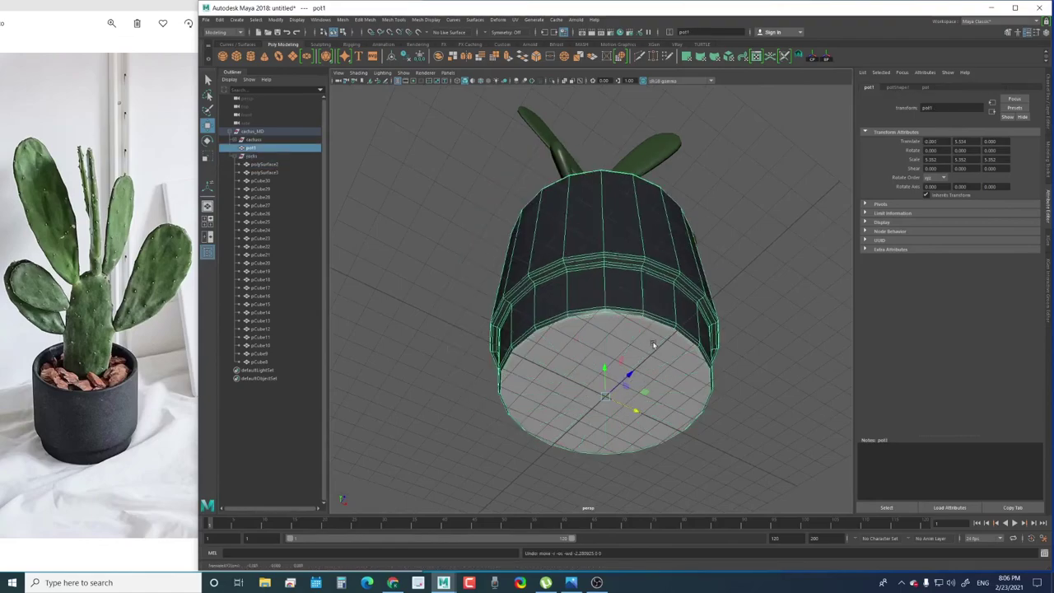
pyautogui.click(653, 344)
pyautogui.scroll(-3, 668, 317)
pyautogui.click(651, 265)
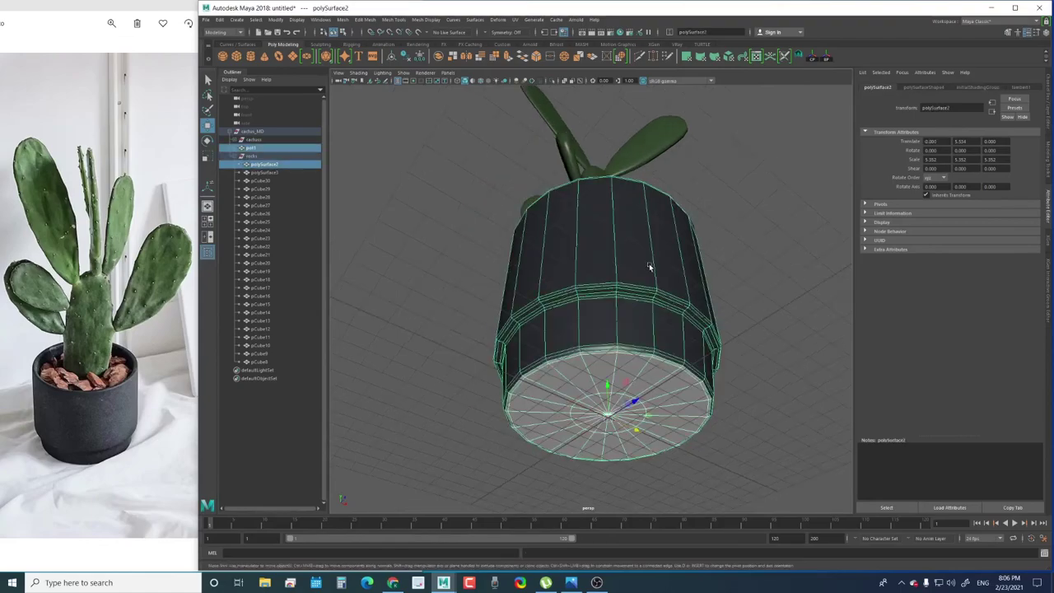
# Select the bottom disc polySurface2 and add the pot to the selection
pyautogui.keyDown('alt'); pyautogui.moveTo(704, 298); pyautogui.dragTo(692, 272); pyautogui.keyUp('alt')
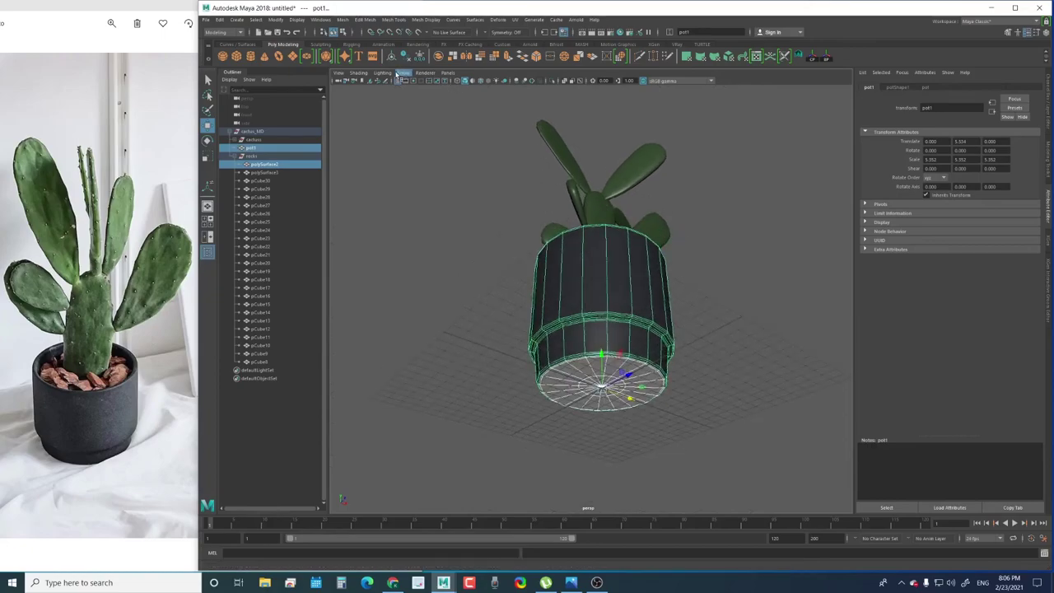
pyautogui.keyDown('alt'); pyautogui.moveTo(622, 346); pyautogui.dragTo(665, 358); pyautogui.keyUp('alt')
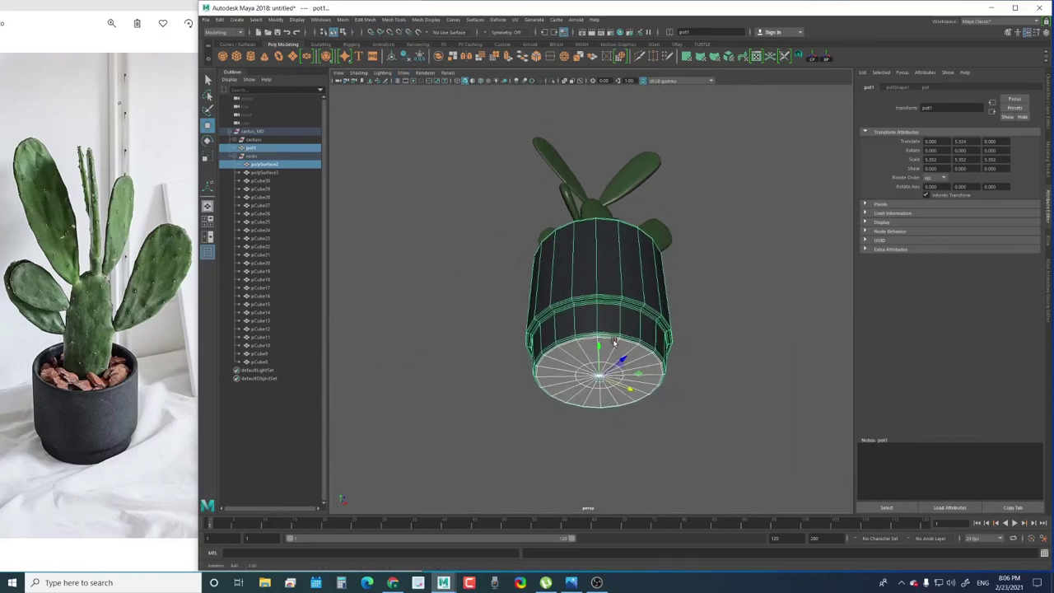
pyautogui.scroll(2, 665, 359)
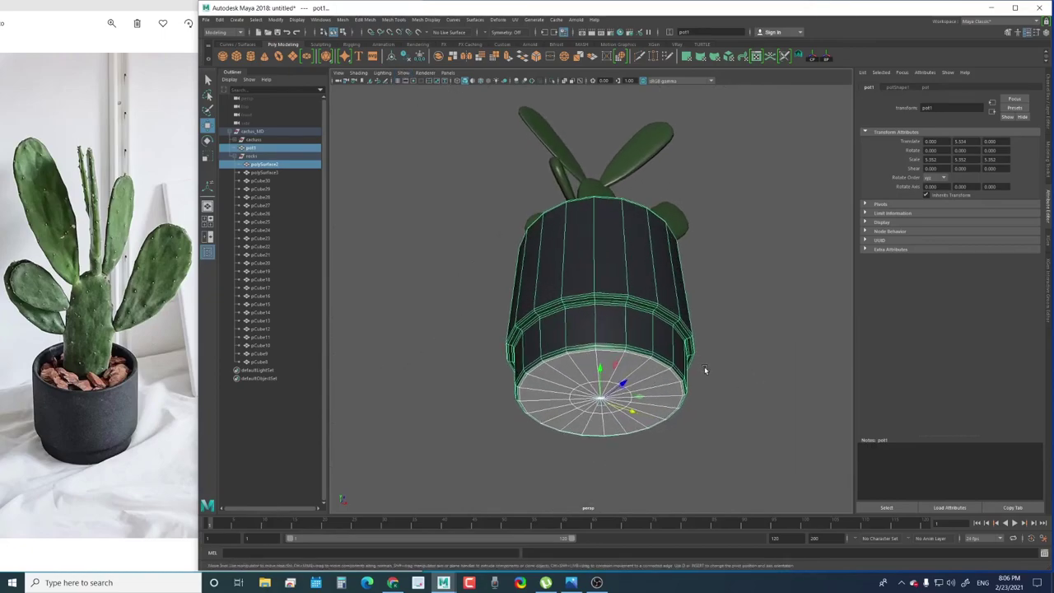
pyautogui.click(769, 382)
pyautogui.click(613, 391)
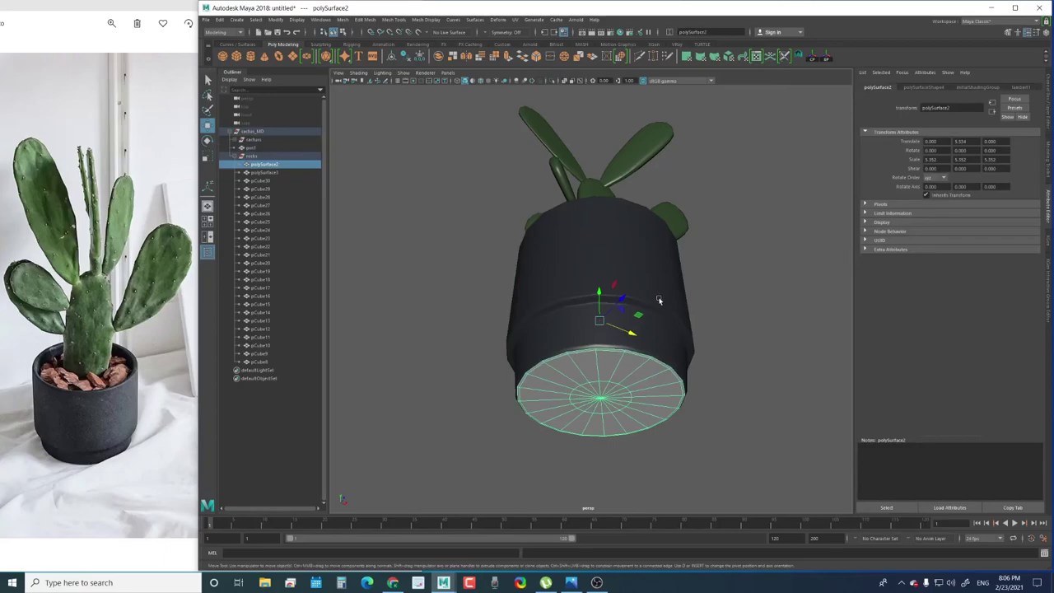
pyautogui.keyDown('alt'); pyautogui.moveTo(659, 301); pyautogui.dragTo(616, 329); pyautogui.keyUp('alt')
pyautogui.click(601, 346)
pyautogui.keyDown('alt'); pyautogui.moveTo(587, 470); pyautogui.dragTo(546, 373); pyautogui.keyUp('alt')
pyautogui.click(546, 373)
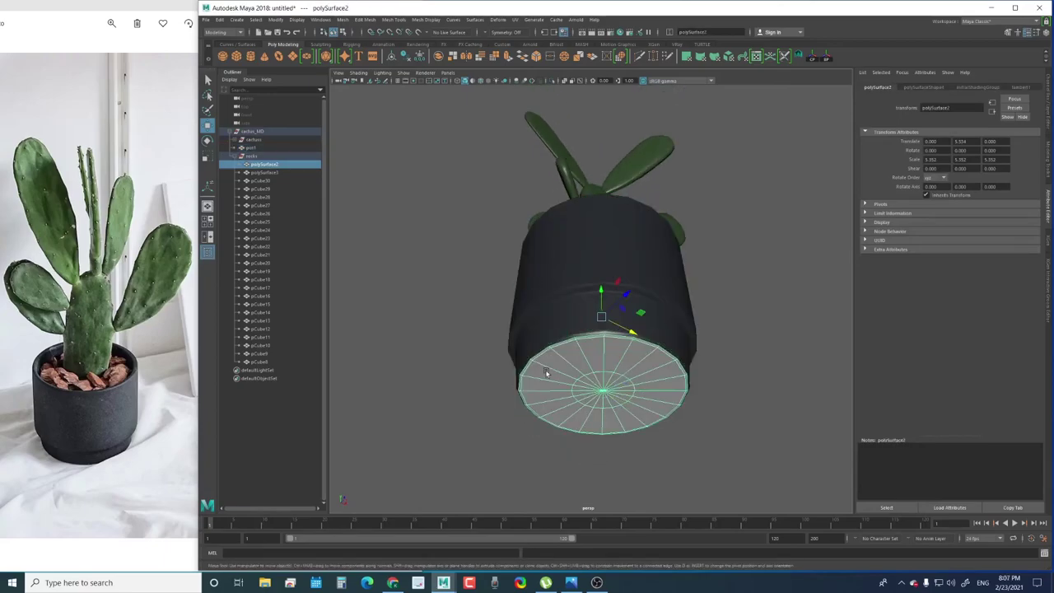
pyautogui.keyDown('alt'); pyautogui.moveTo(610, 258); pyautogui.dragTo(644, 251); pyautogui.keyUp('alt')
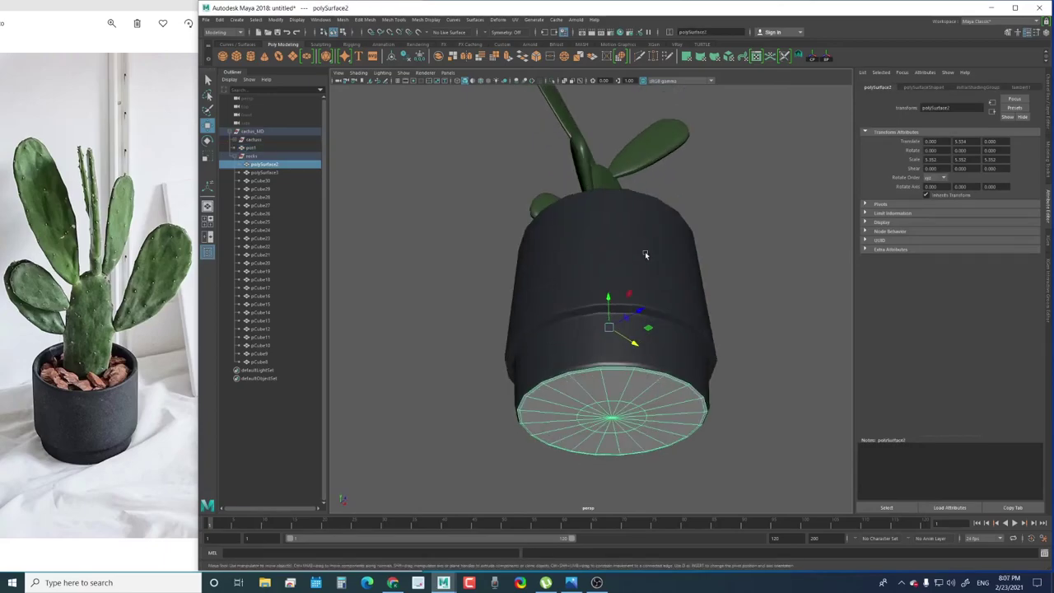
pyautogui.keyDown('shift'); pyautogui.click(645, 251); pyautogui.keyUp('shift')
# Combine the pot and bottom disc into a single mesh
pyautogui.click(339, 20)
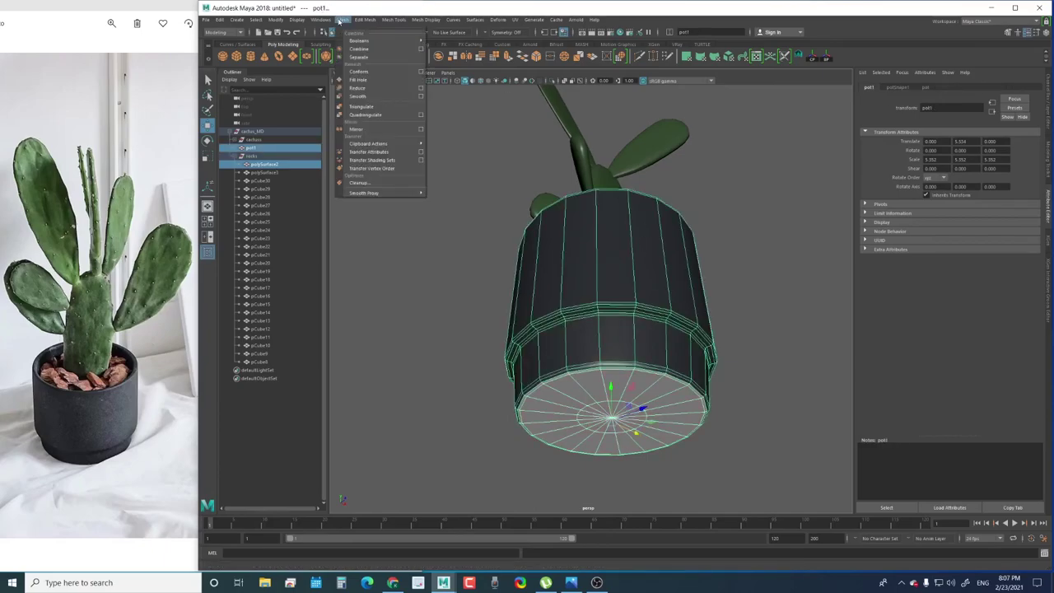
pyautogui.click(366, 48)
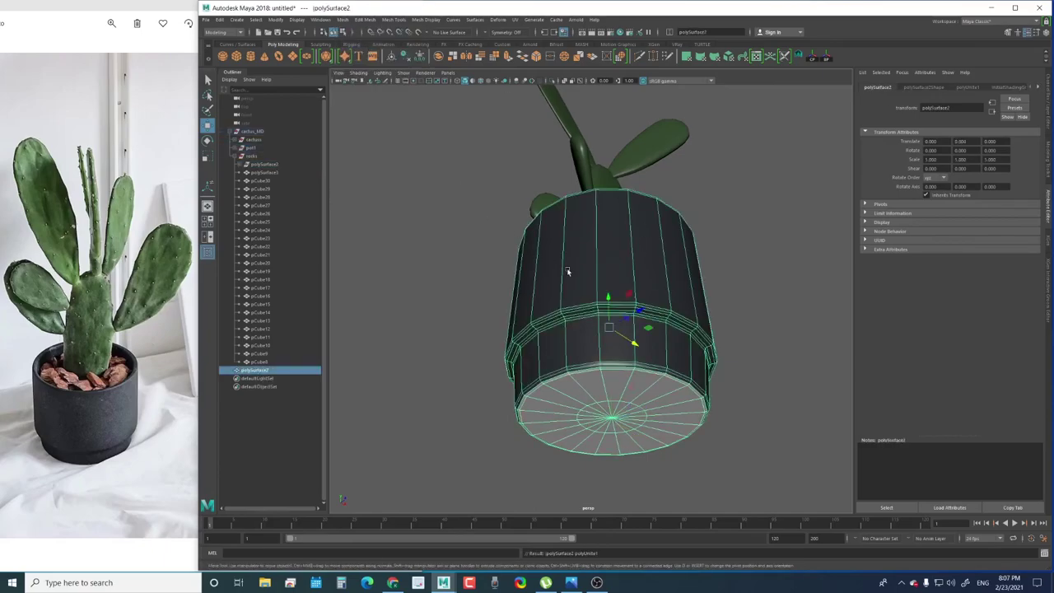
pyautogui.scroll(2, 574, 309)
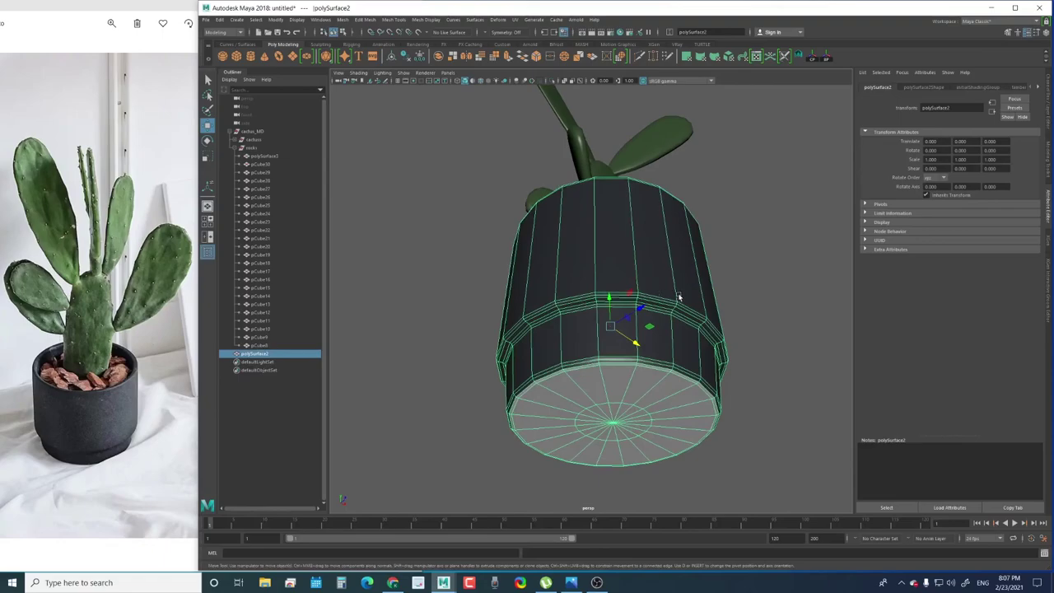
# Select the bottom cap faces, undo the cap move, and return to object mode
pyautogui.press('F11')
pyautogui.doubleClick(635, 457)
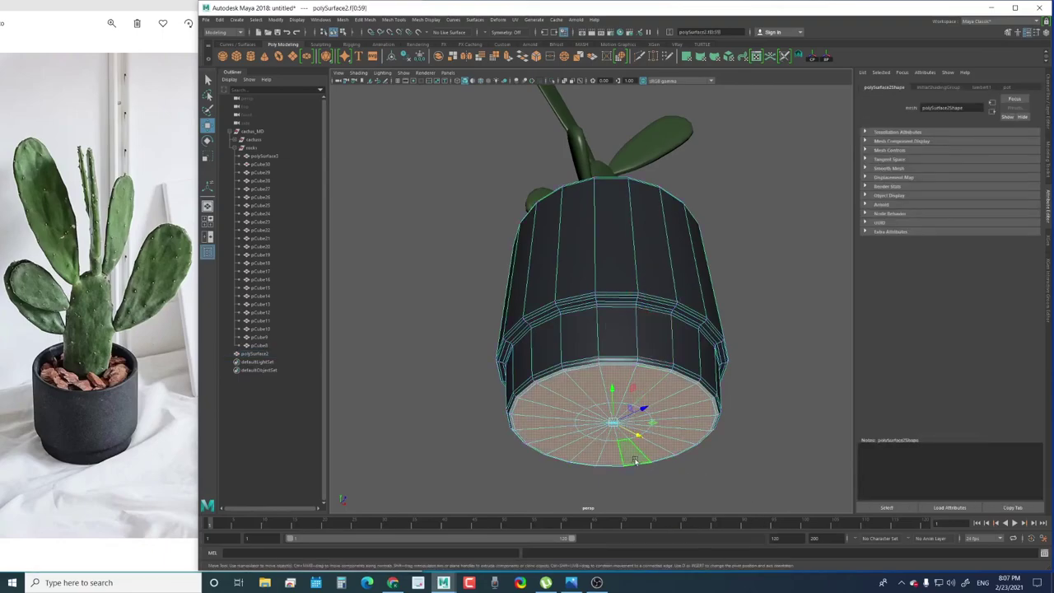
pyautogui.moveTo(613, 440)
pyautogui.keyDown('alt'); pyautogui.mouseDown()
pyautogui.moveTo(611, 368)
pyautogui.moveTo(611, 408)
pyautogui.moveTo(566, 358)
pyautogui.mouseUp(); pyautogui.keyUp('alt')
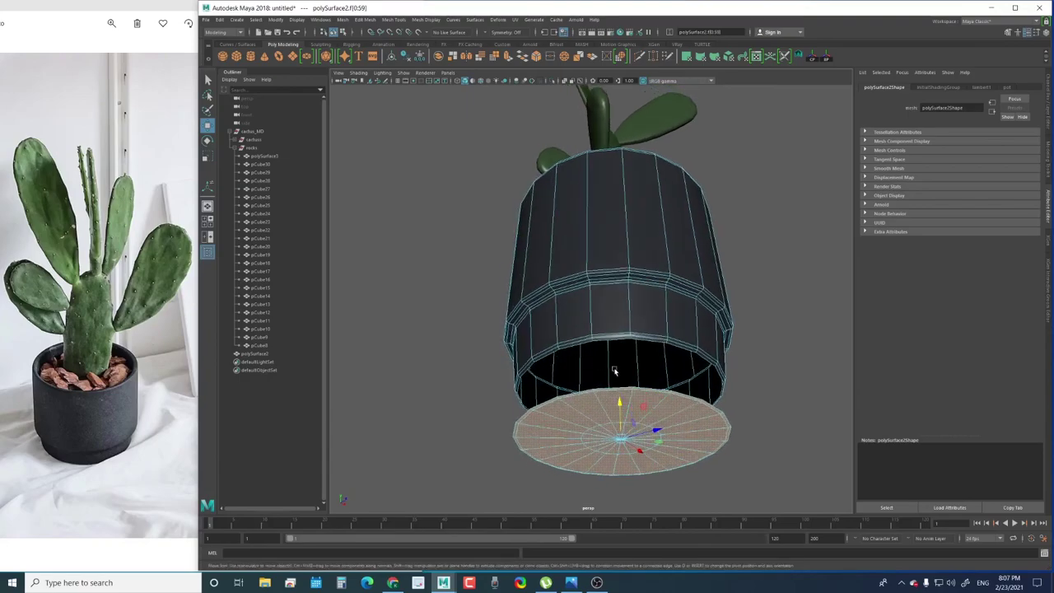
pyautogui.hotkey('ctrl', 'z')
pyautogui.press('F8')
# Pick two vertices on the pot's middle ring, then reselect the whole pot in object mode
pyautogui.keyDown('alt'); pyautogui.moveTo(545, 330); pyautogui.dragTo(578, 292); pyautogui.keyUp('alt')
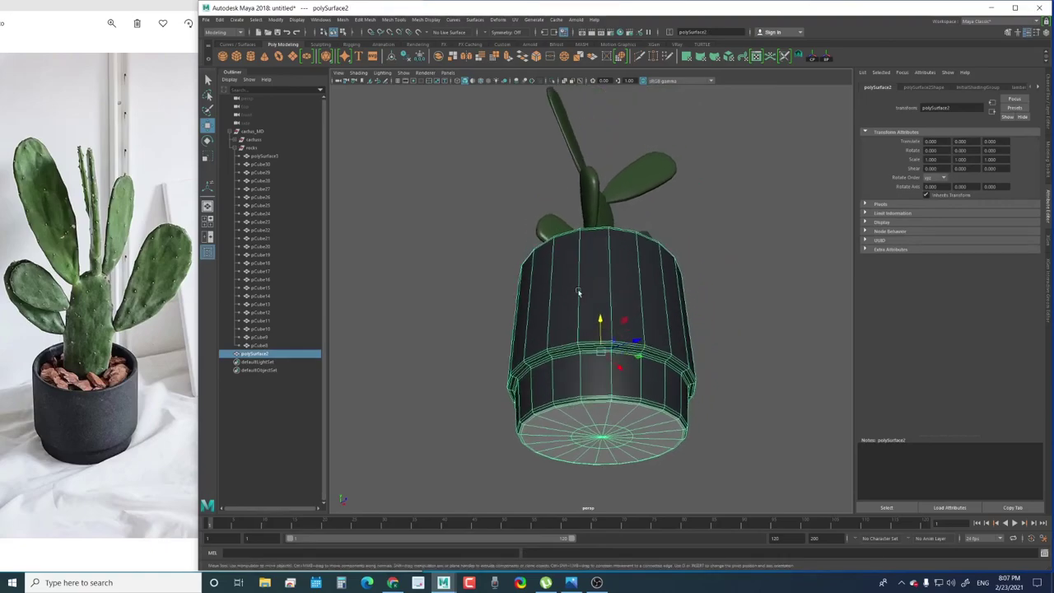
pyautogui.keyDown('alt'); pyautogui.moveTo(555, 321); pyautogui.dragTo(591, 369, button='right'); pyautogui.keyUp('alt')
pyautogui.keyDown('alt'); pyautogui.moveTo(592, 347); pyautogui.dragTo(596, 359); pyautogui.keyUp('alt')
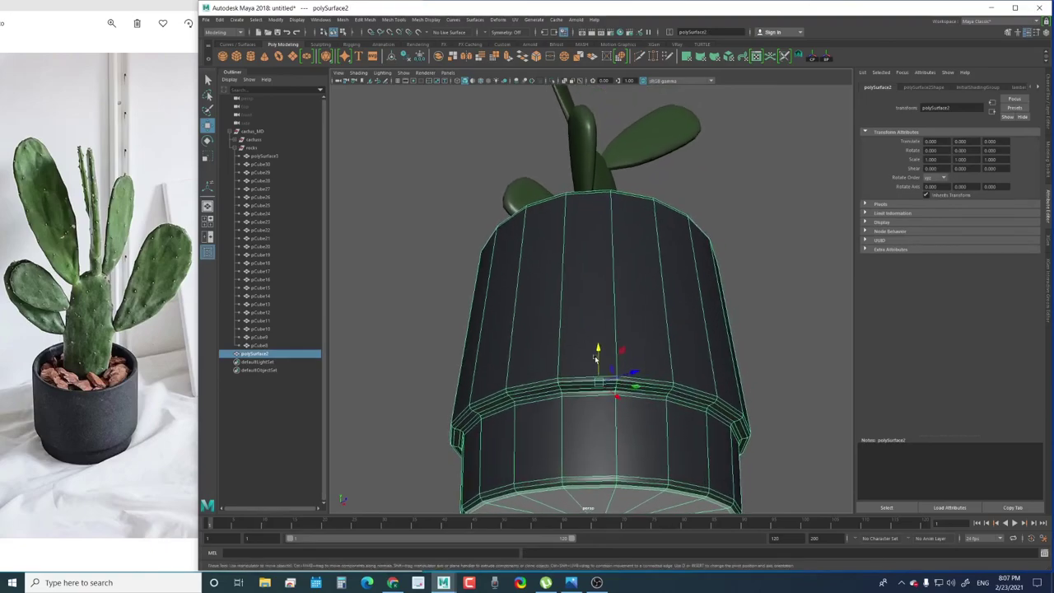
pyautogui.press('F10')
pyautogui.click(562, 381)
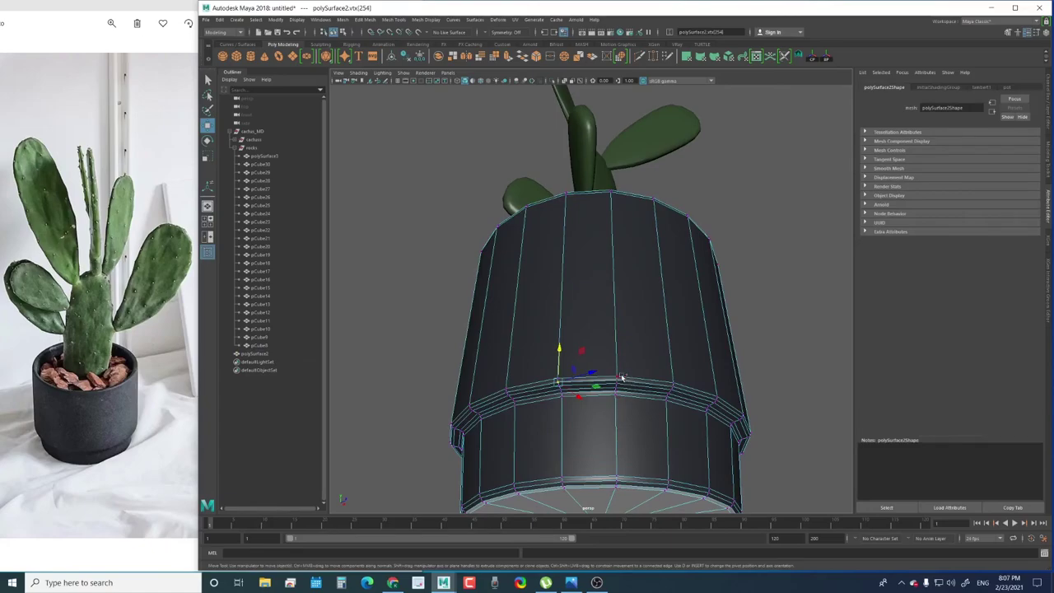
pyautogui.keyDown('shift'); pyautogui.click(621, 378); pyautogui.keyUp('shift')
pyautogui.moveTo(622, 378)
pyautogui.keyDown('shift'); pyautogui.mouseDown(button='right')
pyautogui.moveTo(625, 317)
pyautogui.moveTo(624, 327)
pyautogui.mouseUp(button='right'); pyautogui.keyUp('shift')
pyautogui.keyDown('alt'); pyautogui.moveTo(624, 328); pyautogui.dragTo(580, 319); pyautogui.keyUp('alt')
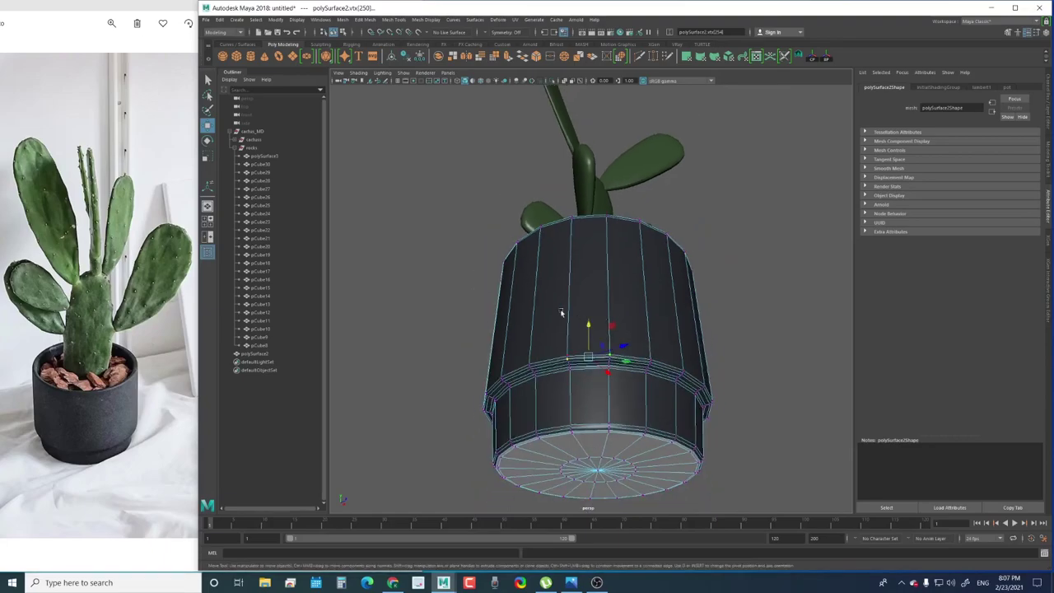
pyautogui.moveTo(561, 313); pyautogui.dragTo(616, 258, button='right')
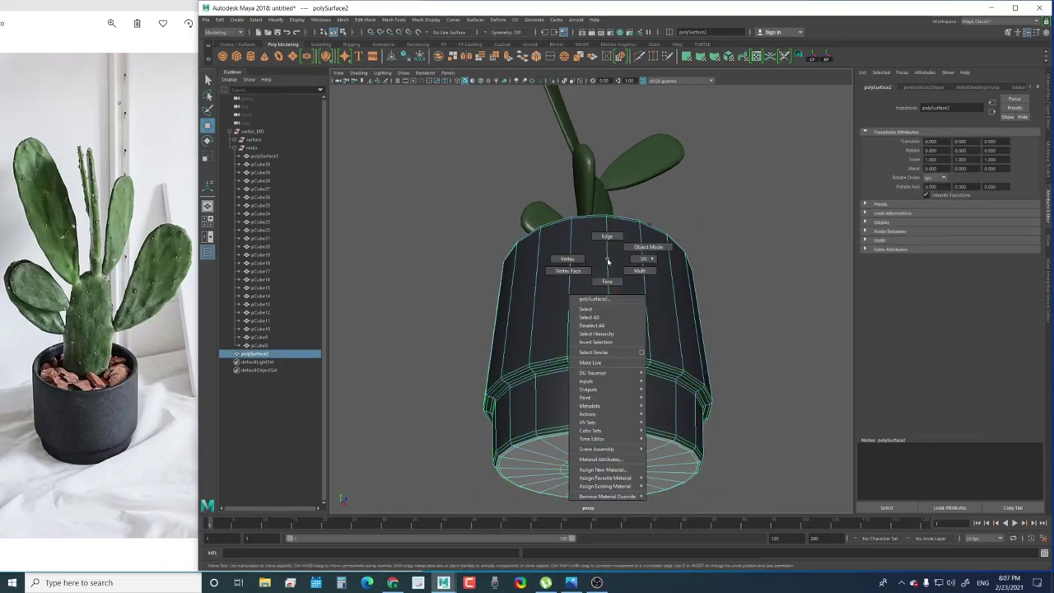
pyautogui.click(633, 247)
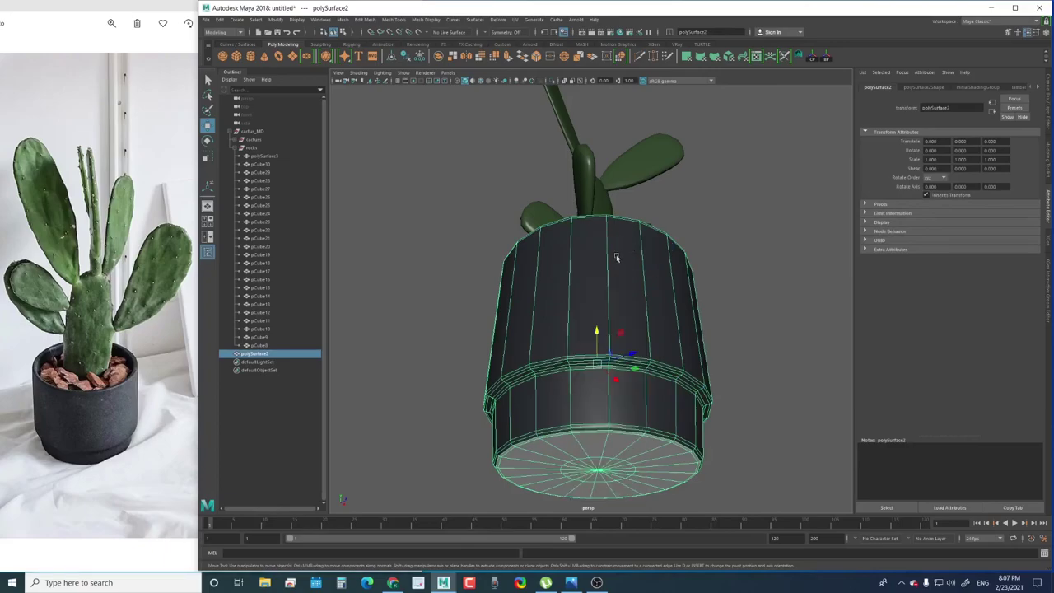
# Merge the pot's overlapping vertices with Edit Mesh > Merge at a 0.01 threshold
pyautogui.click(374, 20)
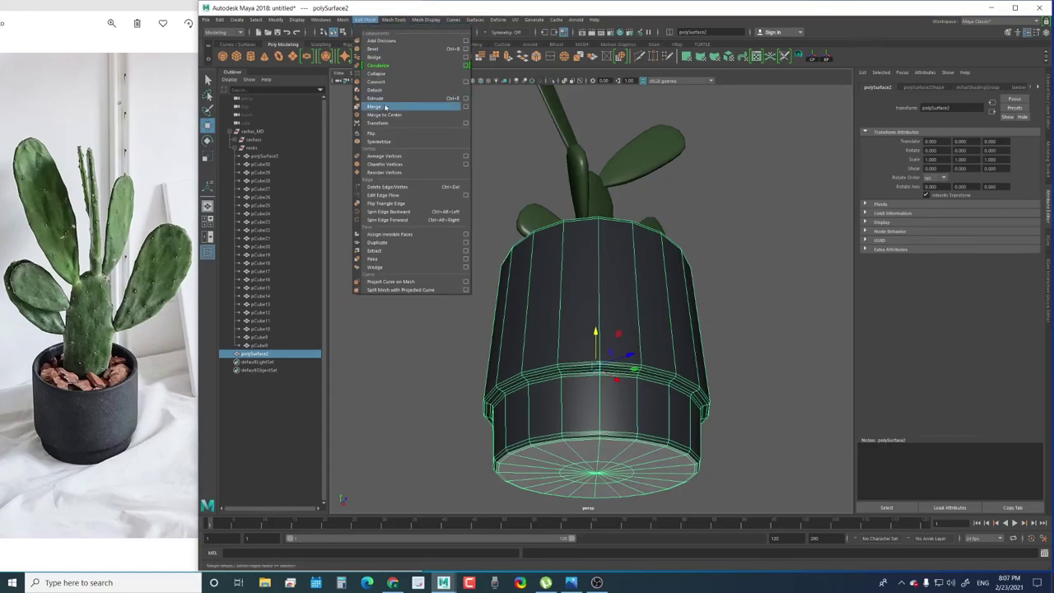
pyautogui.click(384, 107)
pyautogui.keyDown('alt'); pyautogui.moveTo(646, 294); pyautogui.dragTo(624, 309); pyautogui.keyUp('alt')
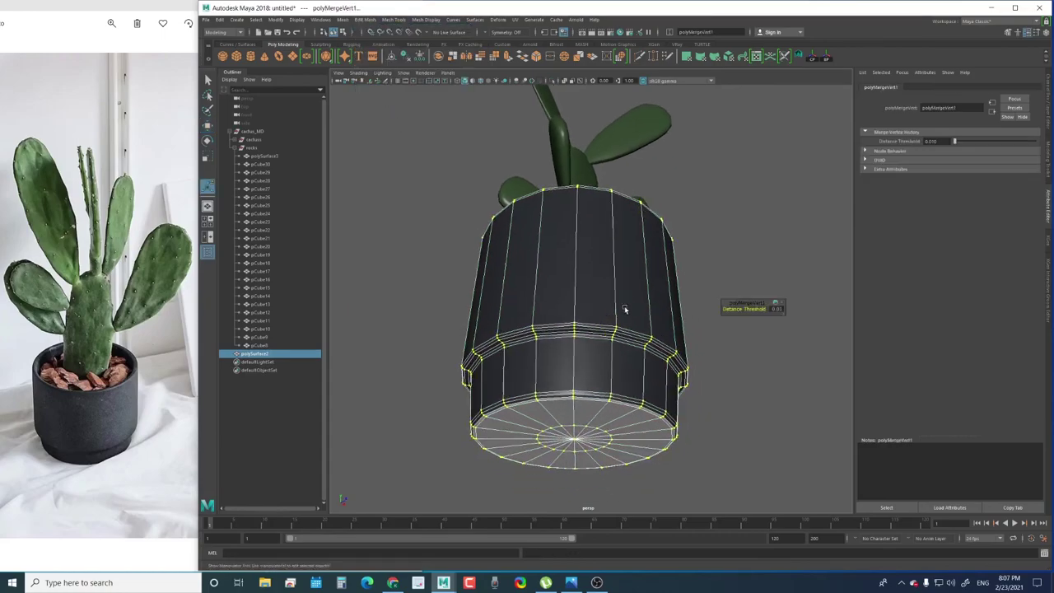
pyautogui.press('F11')
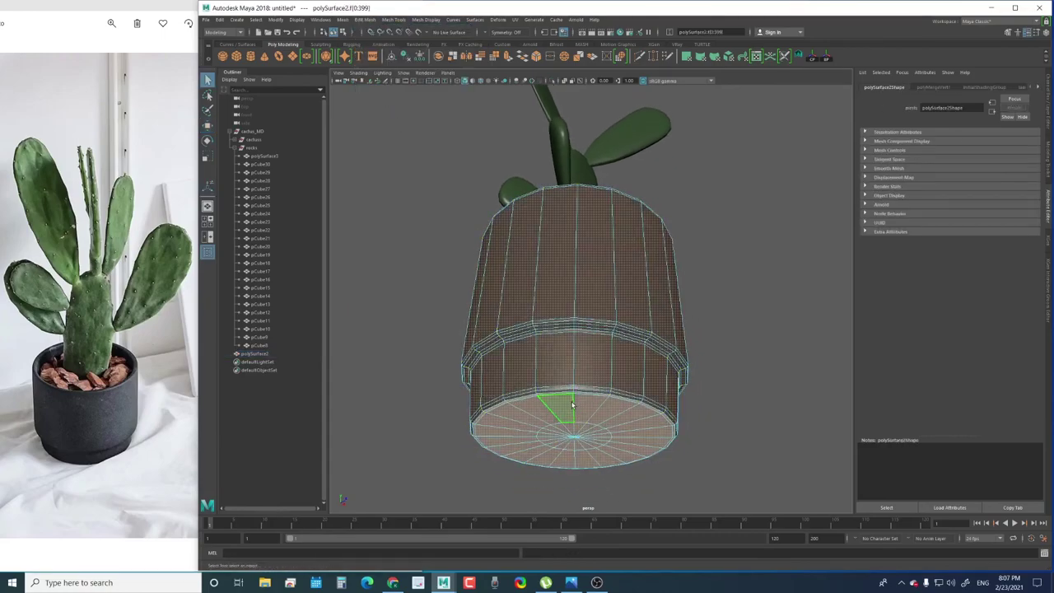
pyautogui.press('F8')
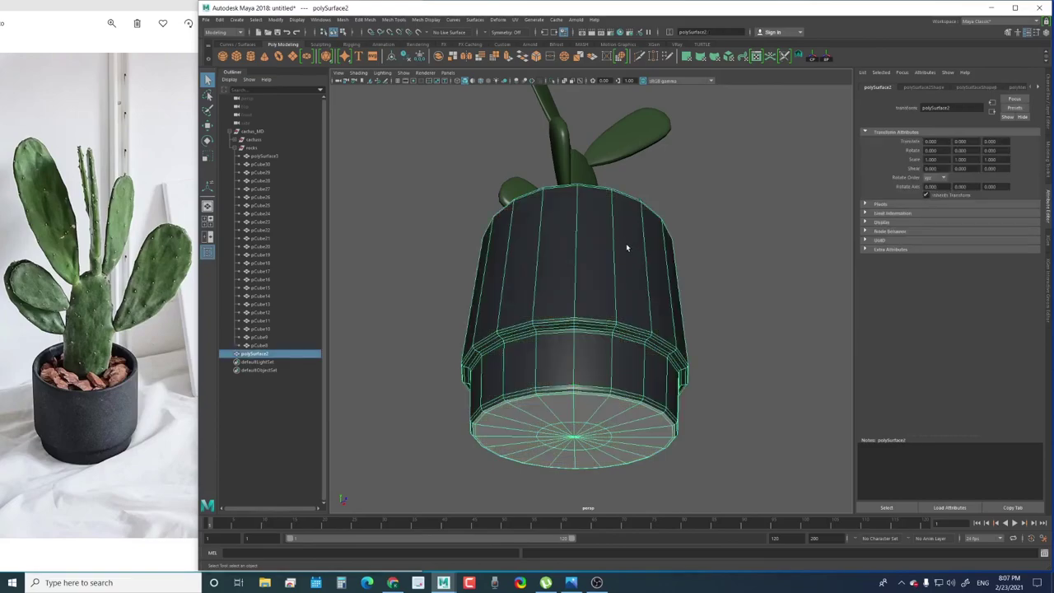
pyautogui.keyDown('alt'); pyautogui.moveTo(606, 338); pyautogui.dragTo(612, 278); pyautogui.keyUp('alt')
# Assign the existing pot material to the whole pot and check its look
pyautogui.moveTo(614, 255); pyautogui.dragTo(633, 489, button='right')
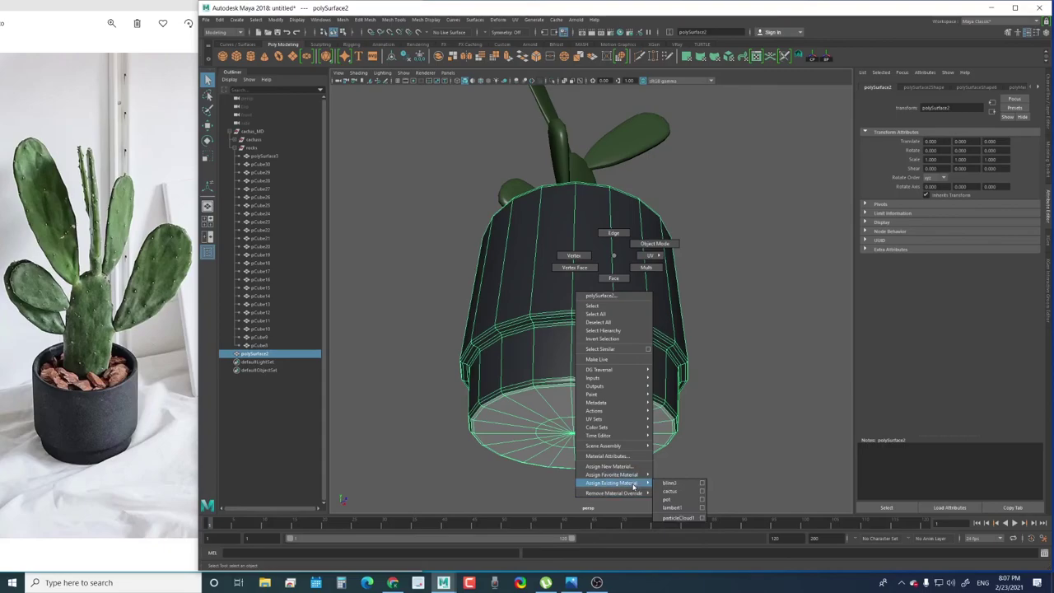
pyautogui.click(685, 505)
pyautogui.click(720, 354)
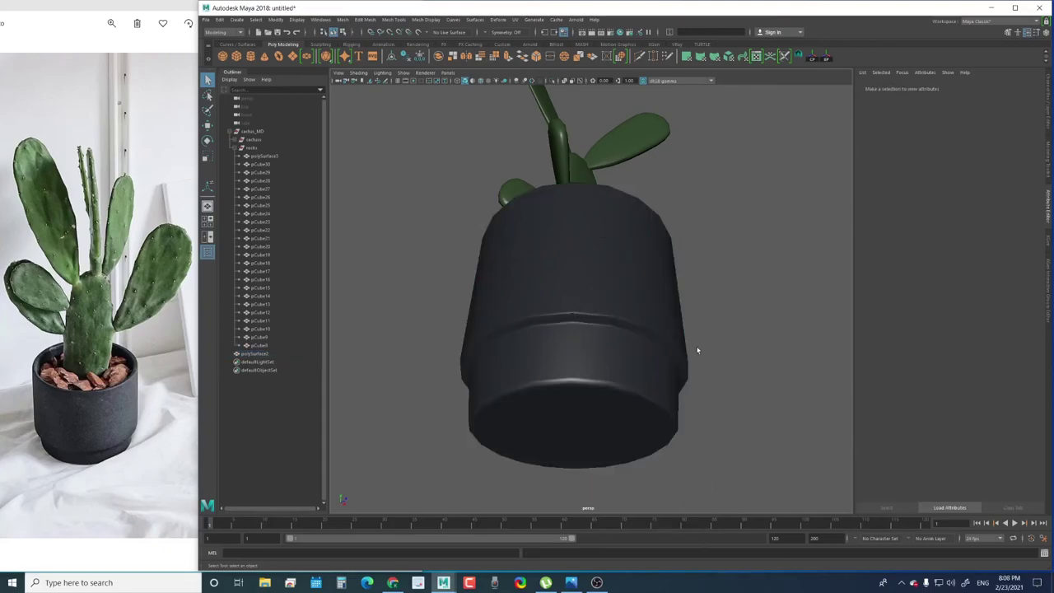
pyautogui.keyDown('alt'); pyautogui.moveTo(697, 348); pyautogui.dragTo(429, 248); pyautogui.keyUp('alt')
pyautogui.click(560, 295)
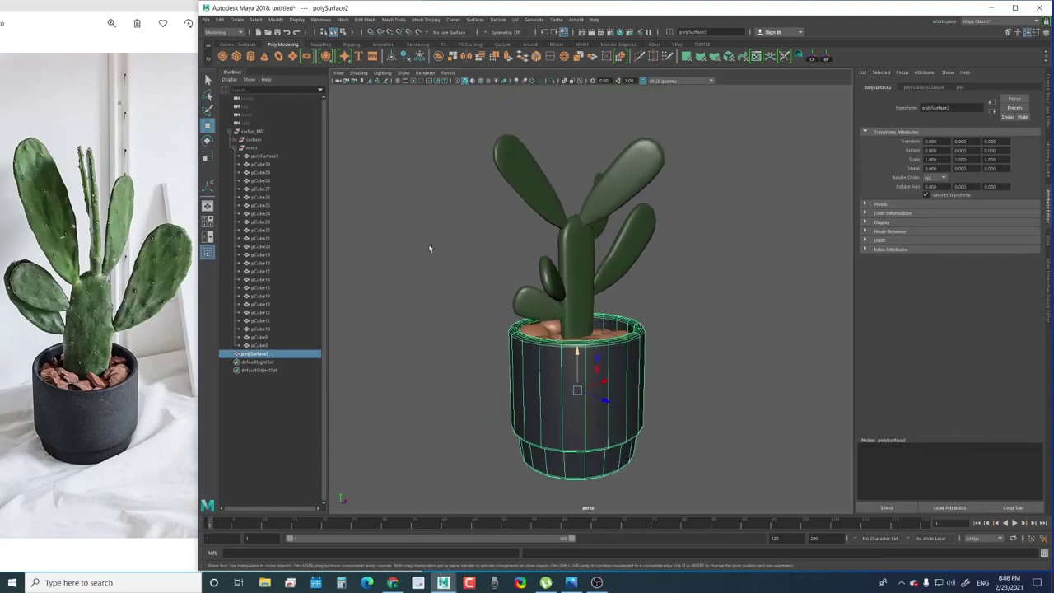
# Isolate the cactus and move its pivot to the base of the trunk
pyautogui.click(237, 148)
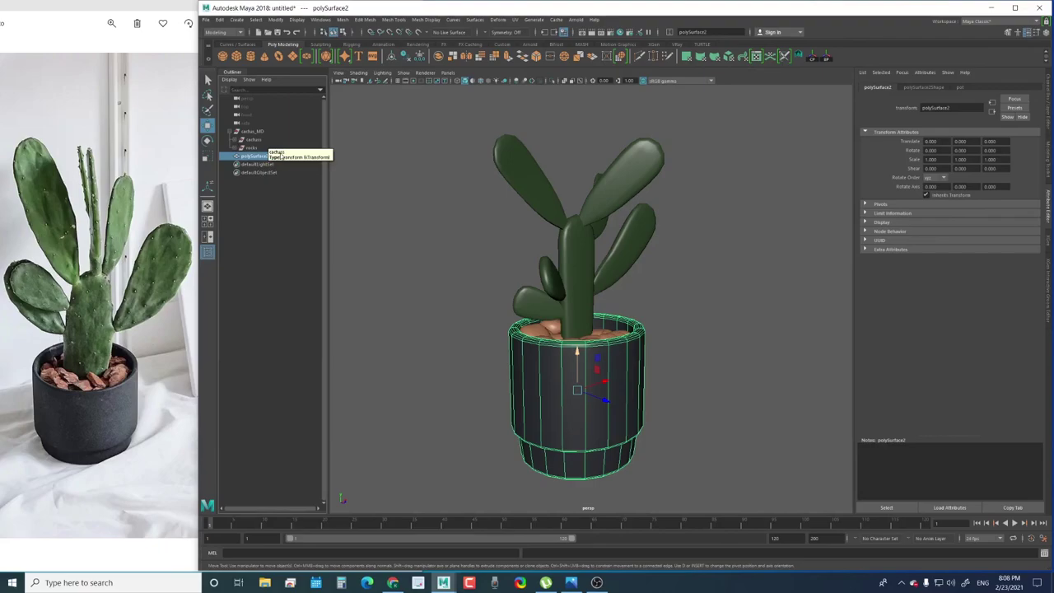
pyautogui.click(276, 141)
pyautogui.moveTo(573, 346)
pyautogui.keyDown('alt'); pyautogui.mouseDown()
pyautogui.moveTo(611, 368)
pyautogui.moveTo(602, 356)
pyautogui.moveTo(560, 358)
pyautogui.moveTo(574, 360)
pyautogui.mouseUp(); pyautogui.keyUp('alt')
pyautogui.hotkey('ctrl', '1')
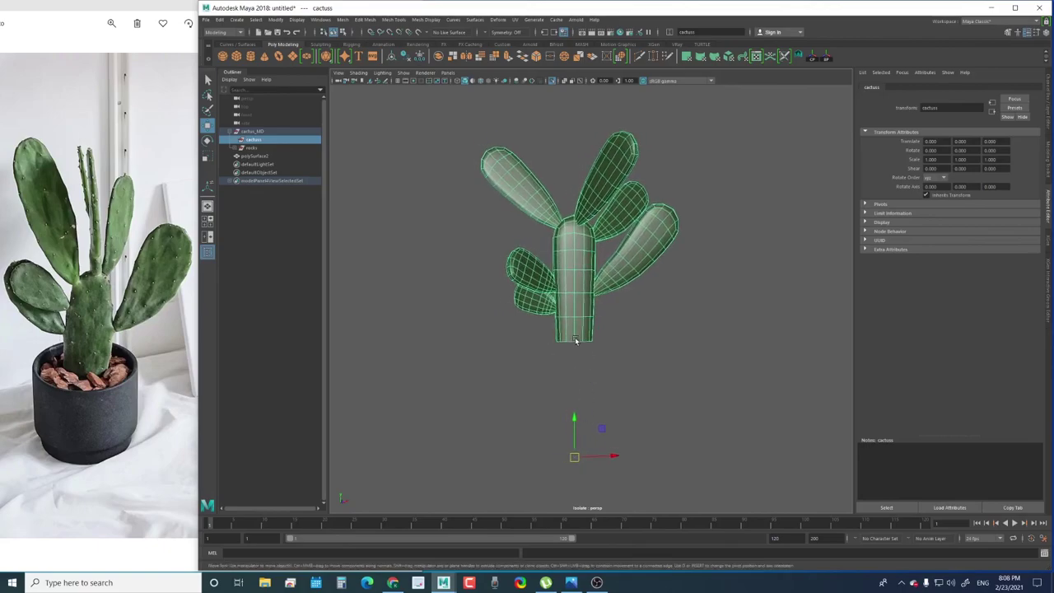
pyautogui.press('d')
pyautogui.moveTo(575, 421); pyautogui.dragTo(588, 303)
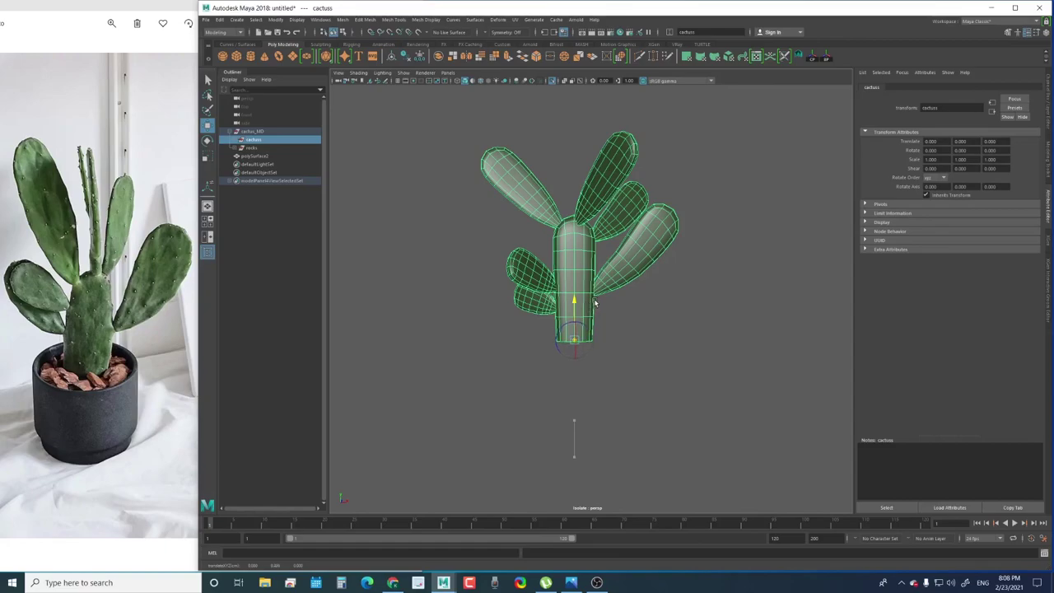
pyautogui.press('d')
# Scale the cactus uniformly up to about 1.88 so it fits the pot
pyautogui.press('r')
pyautogui.moveTo(574, 339); pyautogui.dragTo(654, 313)
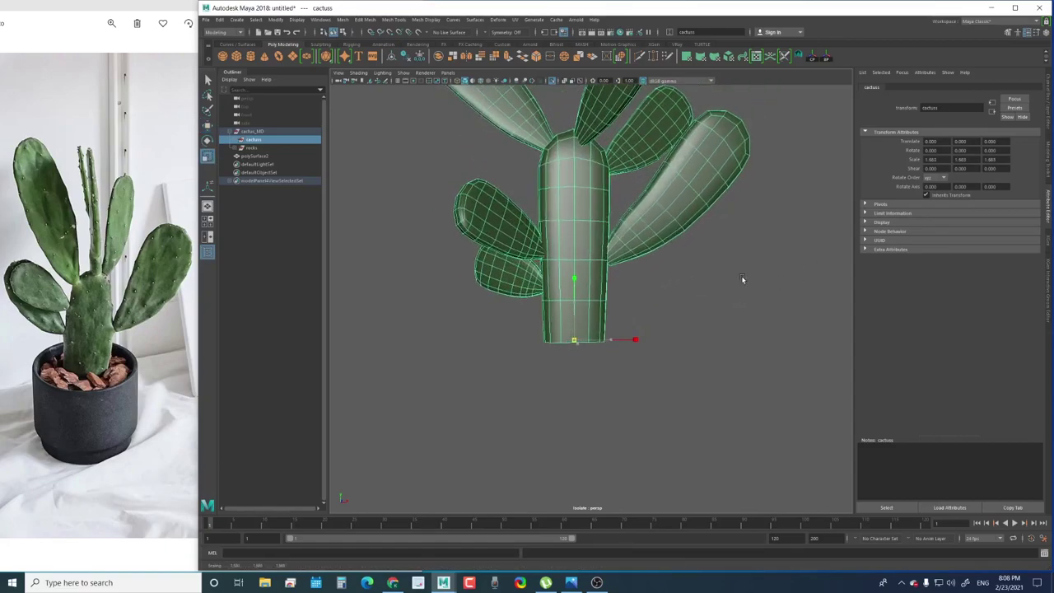
pyautogui.hotkey('ctrl', 'z')
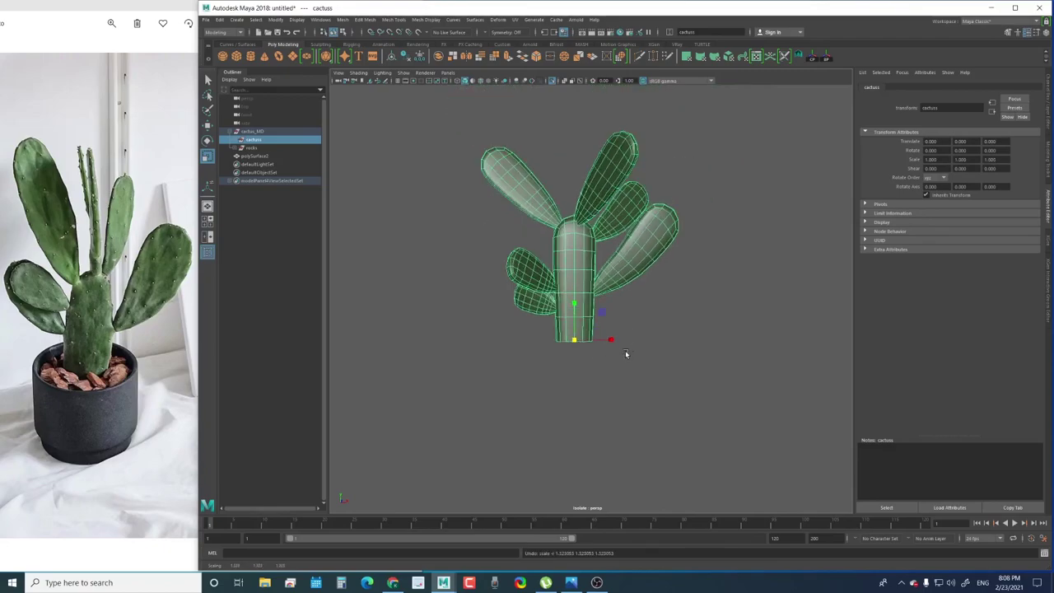
pyautogui.hotkey('ctrl', '1')
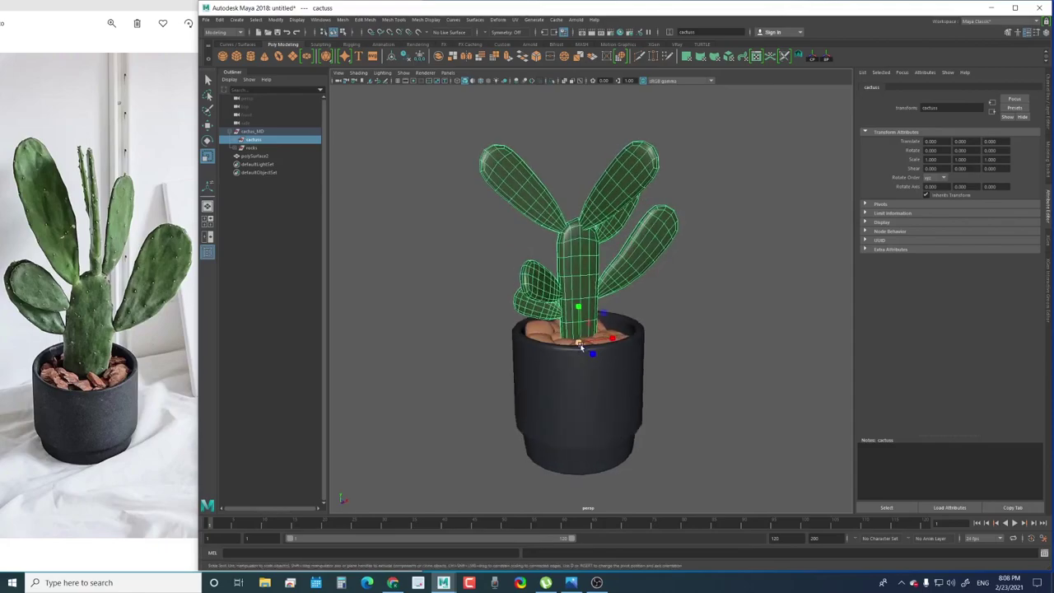
pyautogui.moveTo(582, 349)
pyautogui.mouseDown()
pyautogui.moveTo(687, 330)
pyautogui.moveTo(719, 350)
pyautogui.moveTo(696, 355)
pyautogui.mouseUp()
pyautogui.scroll(-3, 688, 329)
pyautogui.scroll(-3, 702, 352)
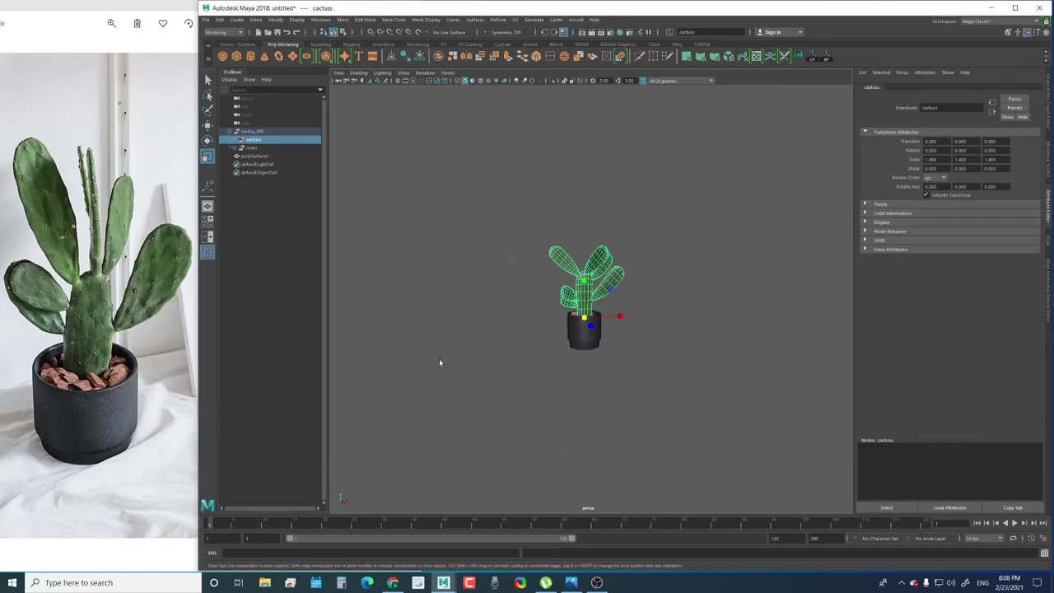
pyautogui.moveTo(439, 362); pyautogui.dragTo(616, 381, button='middle')
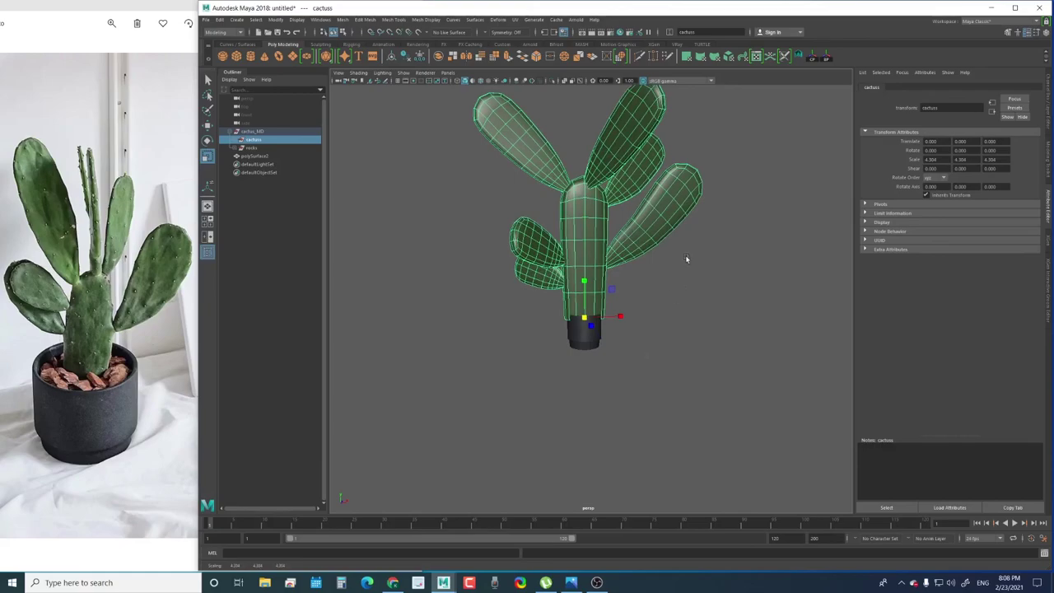
pyautogui.keyDown('alt'); pyautogui.moveTo(687, 258); pyautogui.dragTo(675, 319, button='middle'); pyautogui.keyUp('alt')
pyautogui.hotkey('ctrl', 'z')
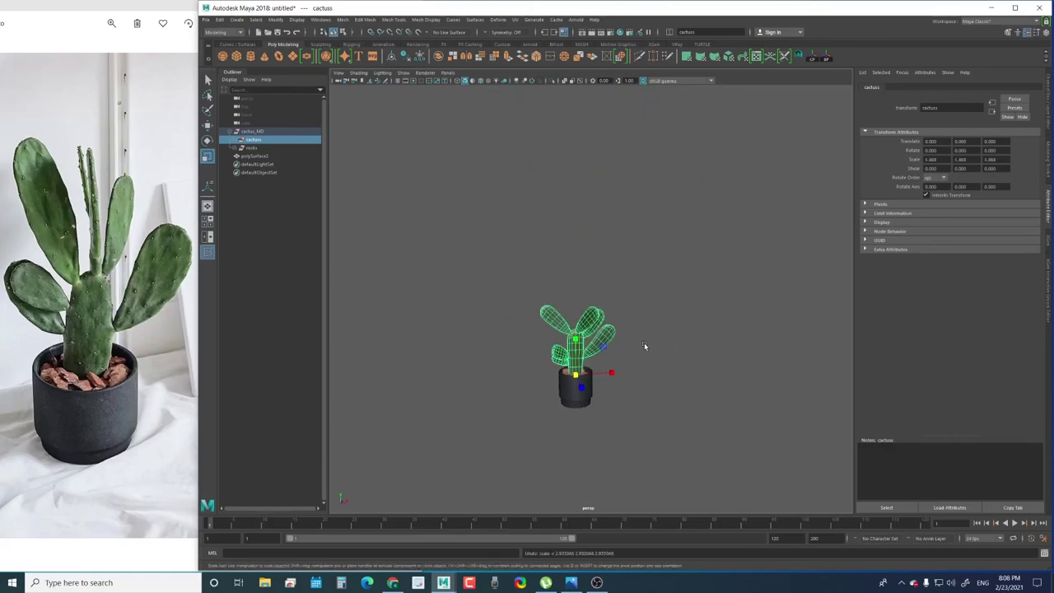
pyautogui.scroll(2, 644, 342)
pyautogui.scroll(3, 626, 354)
pyautogui.scroll(2, 584, 381)
pyautogui.moveTo(584, 381); pyautogui.dragTo(664, 377, button='middle')
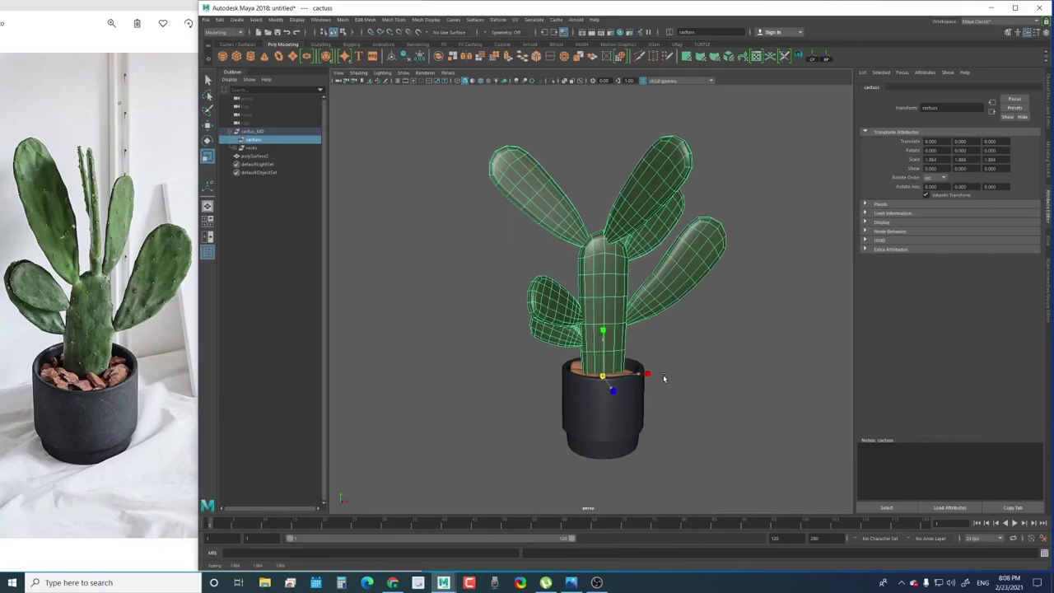
pyautogui.click(689, 357)
pyautogui.moveTo(663, 340)
pyautogui.keyDown('alt'); pyautogui.mouseDown()
pyautogui.moveTo(810, 346)
pyautogui.moveTo(658, 346)
pyautogui.moveTo(651, 358)
pyautogui.mouseUp(); pyautogui.keyUp('alt')
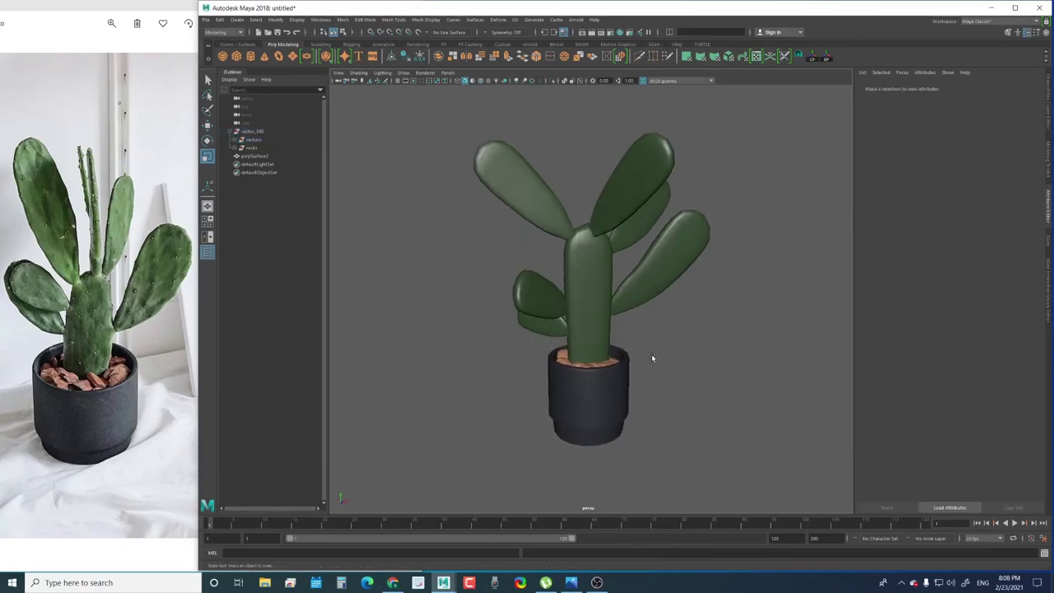
# Bring up the Save Scene As dialog, set to Maya ASCII, for the cactus scene
pyautogui.click(206, 19)
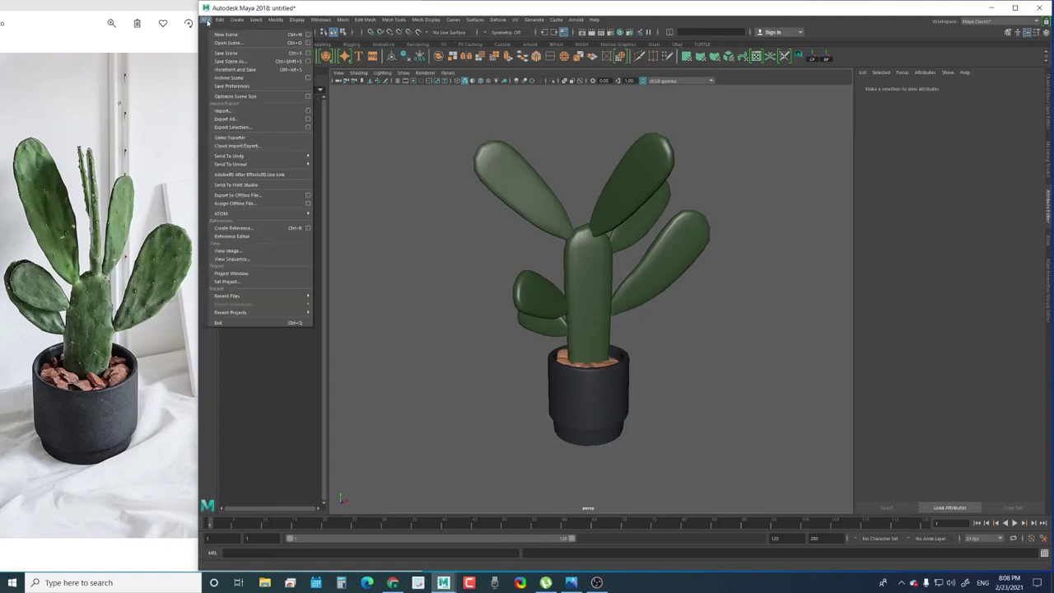
pyautogui.click(256, 62)
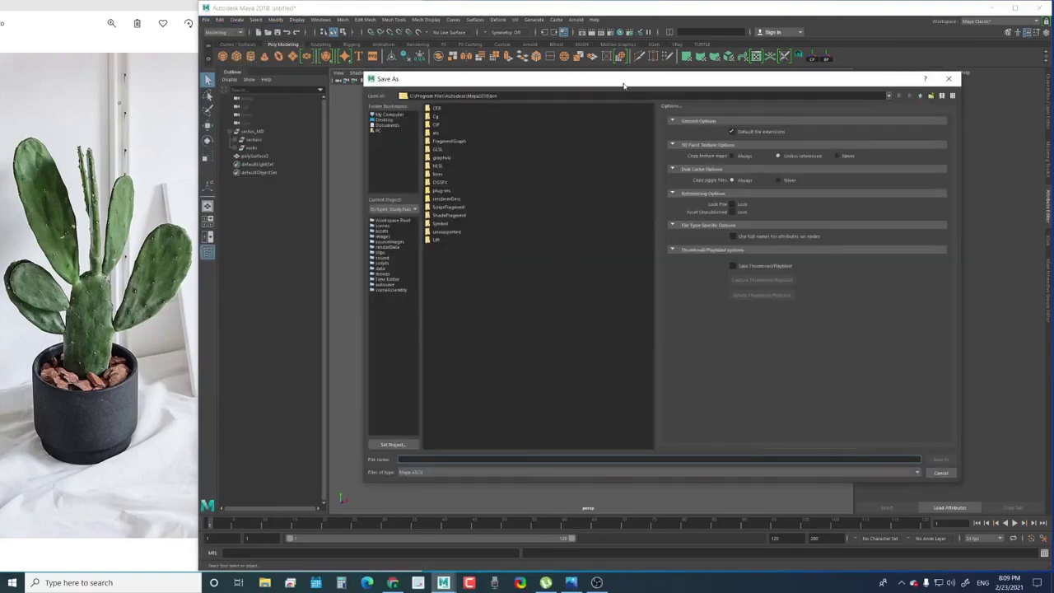
pyautogui.moveTo(623, 85); pyautogui.dragTo(615, 119)
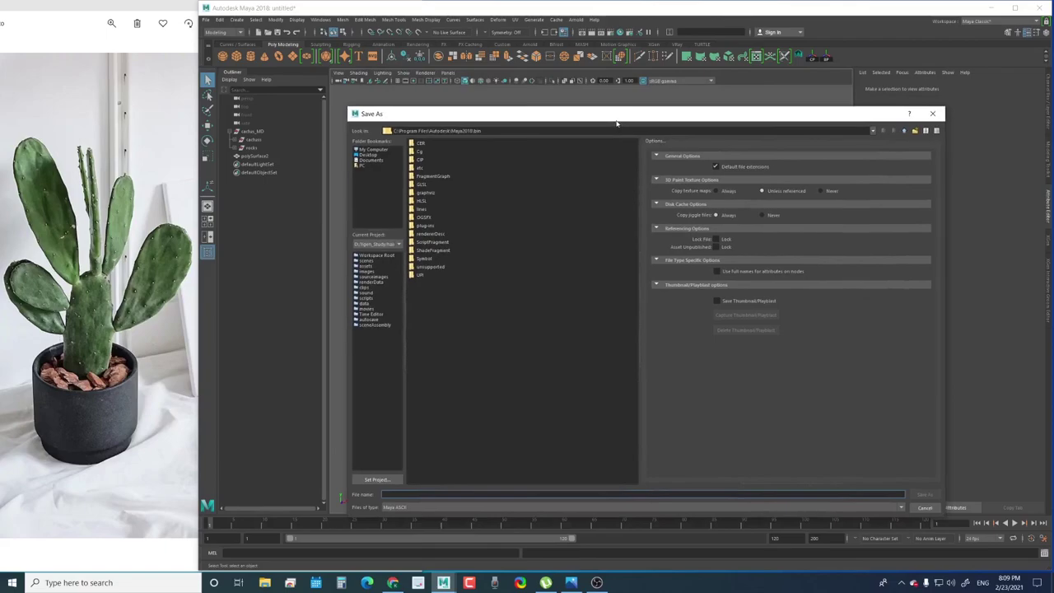